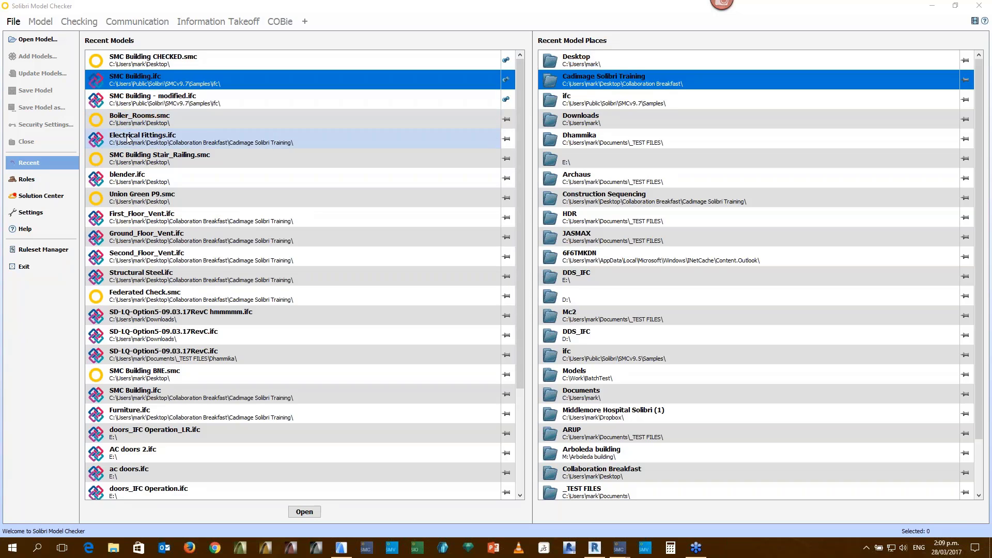
Add Electrical Fittings, the First, Ground and Second Floor Vent models and Structural Steel to the models to open
click(142, 138)
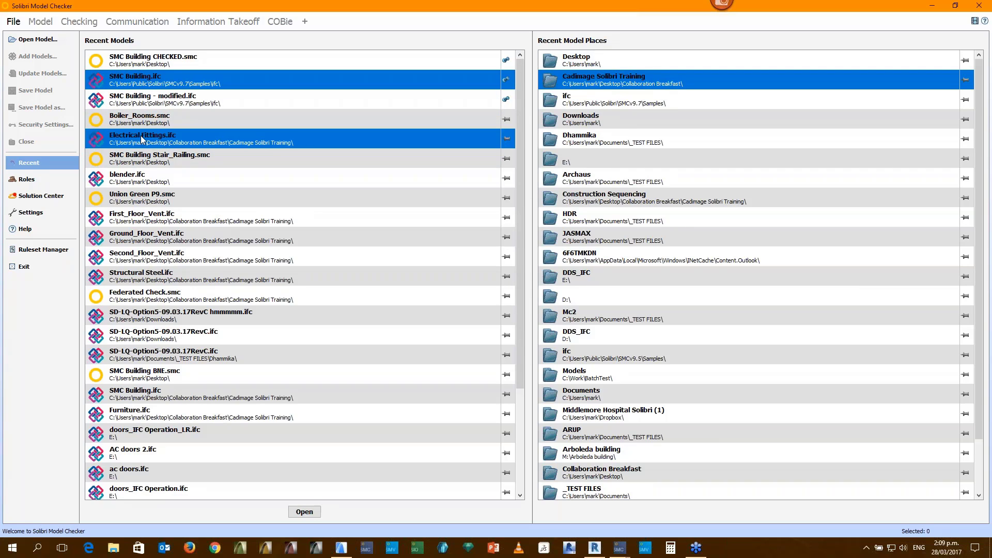
ctrl+click(145, 217)
ctrl+click(146, 236)
ctrl+click(146, 258)
ctrl+click(150, 278)
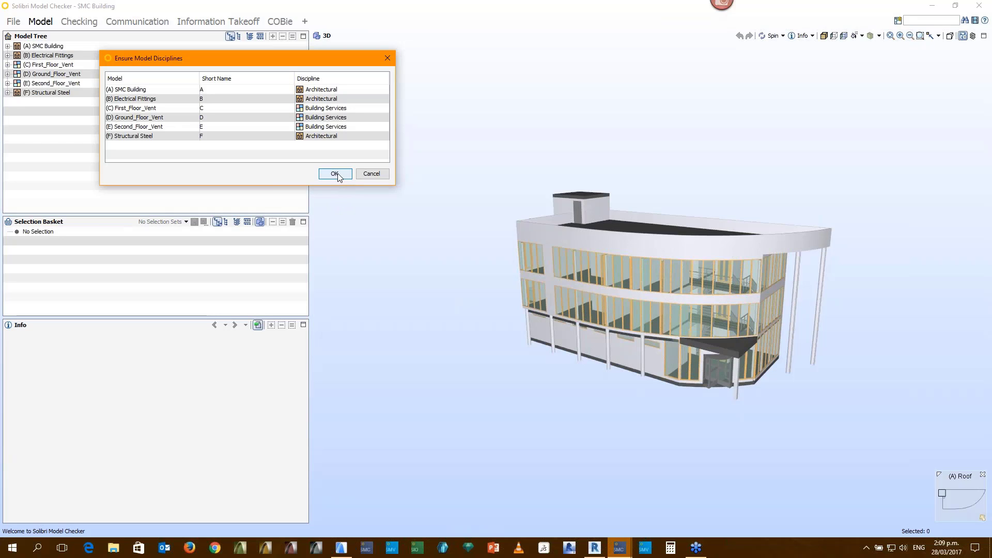
Accept the disciplines and isolate the SMC Building, Electrical Fittings and First_Floor_Vent models in turn
click(336, 173)
click(46, 46)
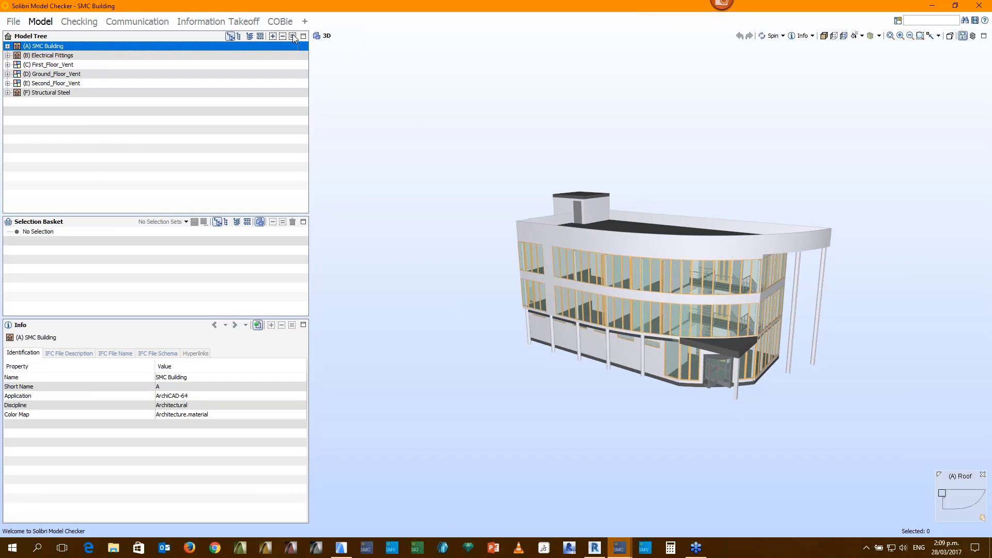
click(260, 36)
click(35, 56)
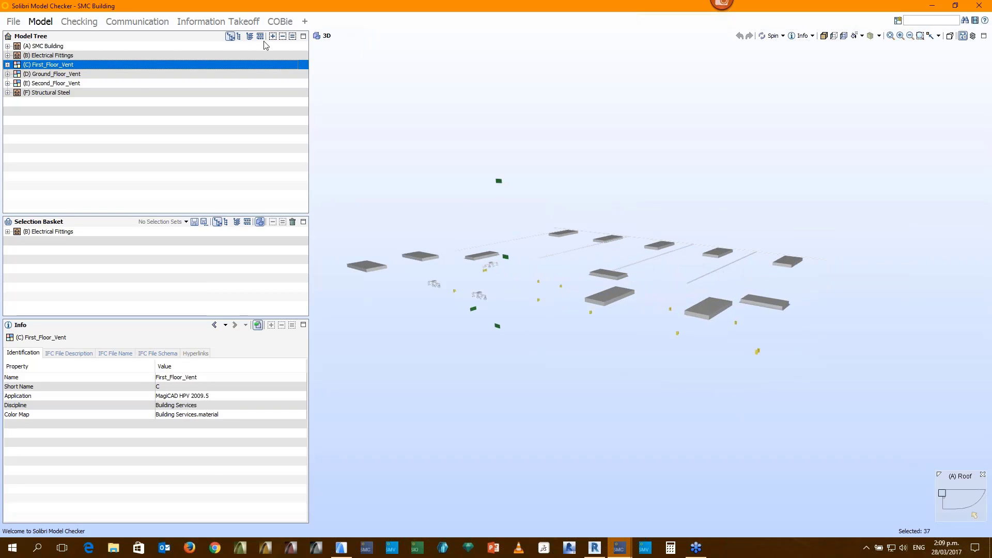
click(293, 36)
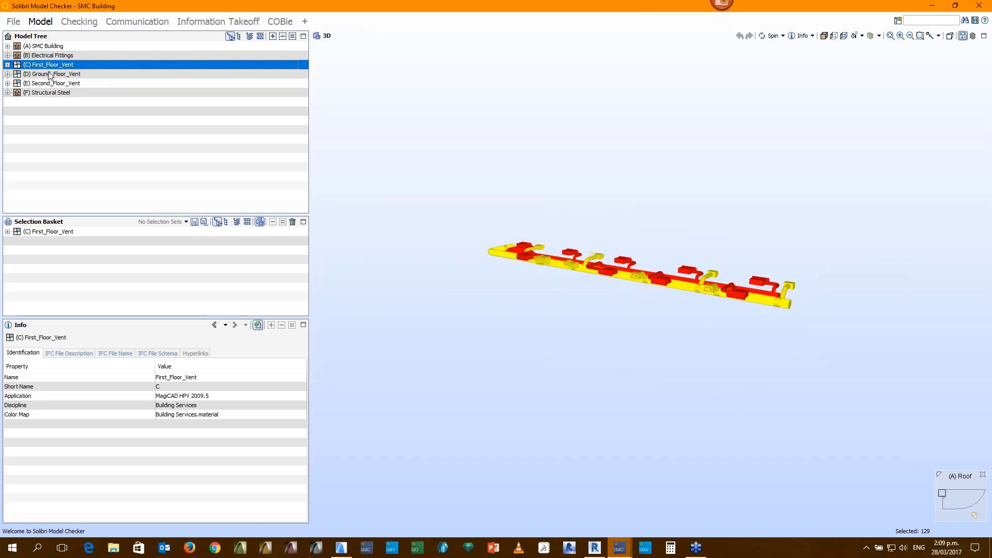
Isolate the Ground_Floor_Vent and Structural Steel models, then restore the full building view
click(50, 74)
click(293, 37)
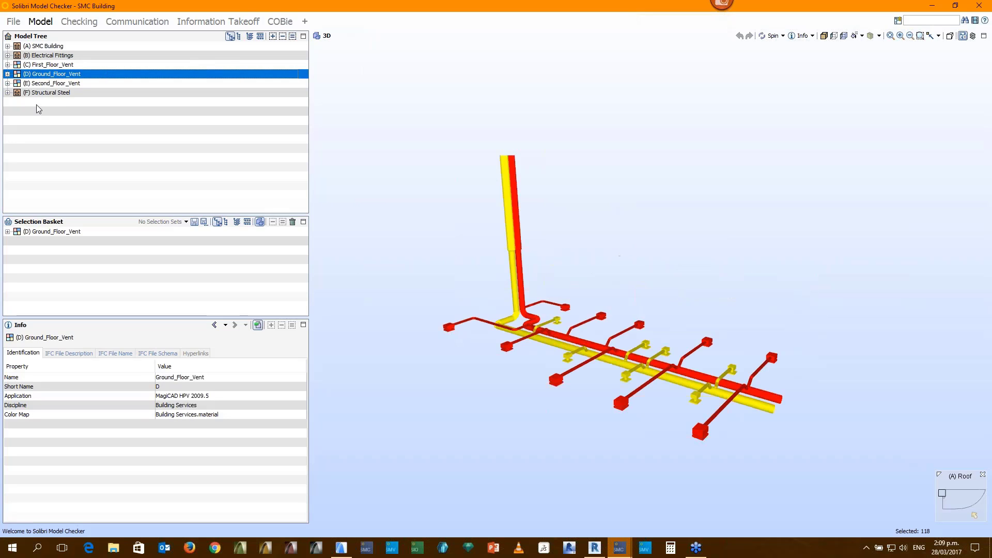
click(48, 92)
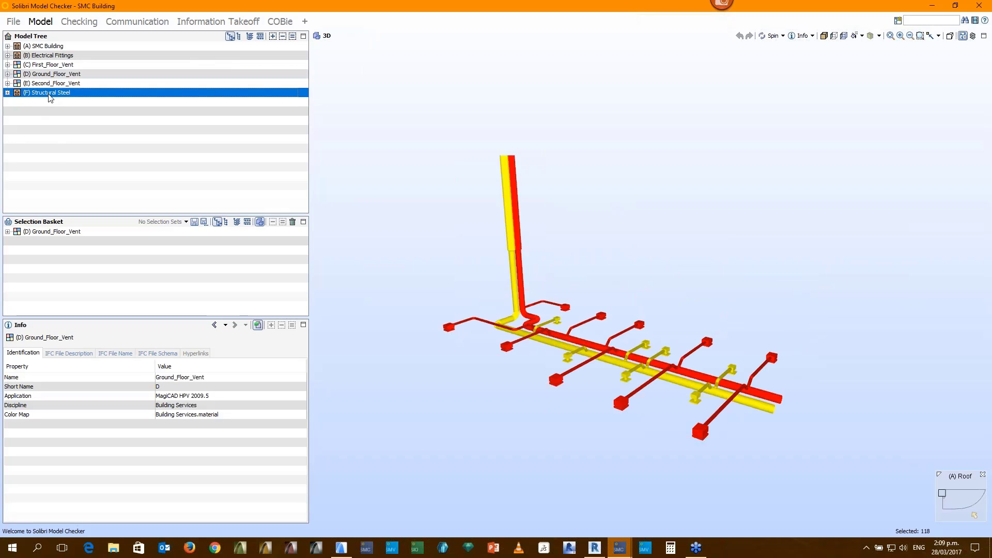
click(295, 37)
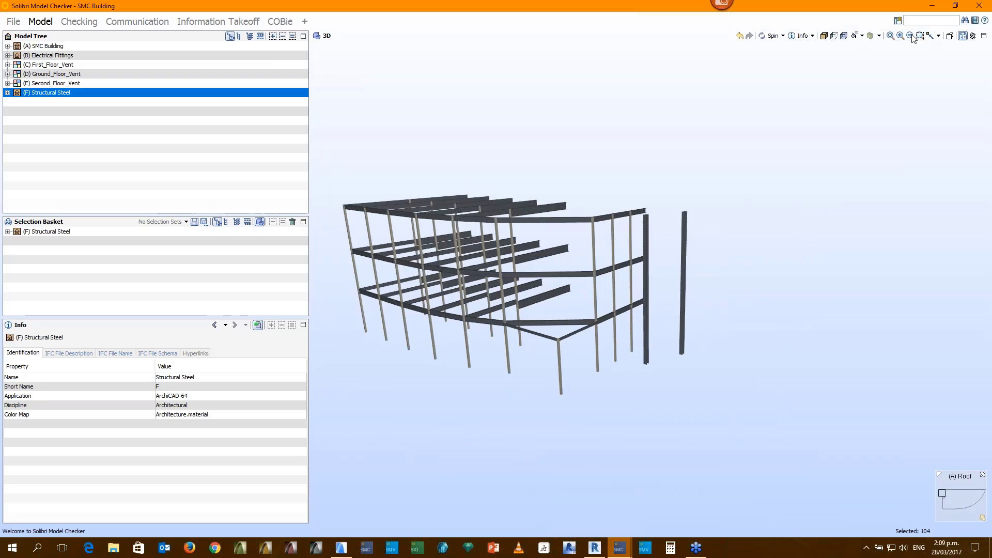
click(843, 37)
click(824, 36)
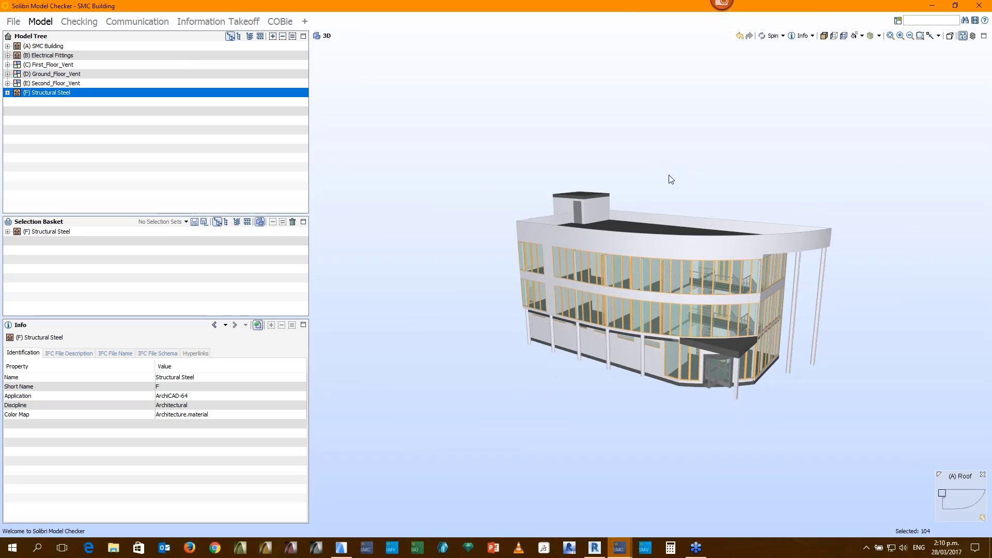
Orbit to a low frontal view of the building and zoom in on the ground-floor entrance
drag(762, 355, 688, 346)
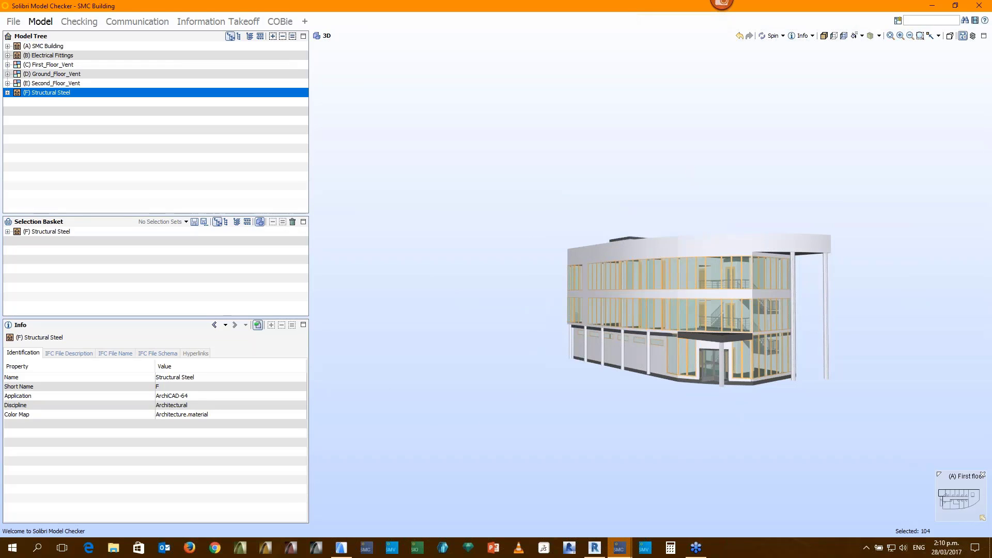
scroll(727, 374, up, 2)
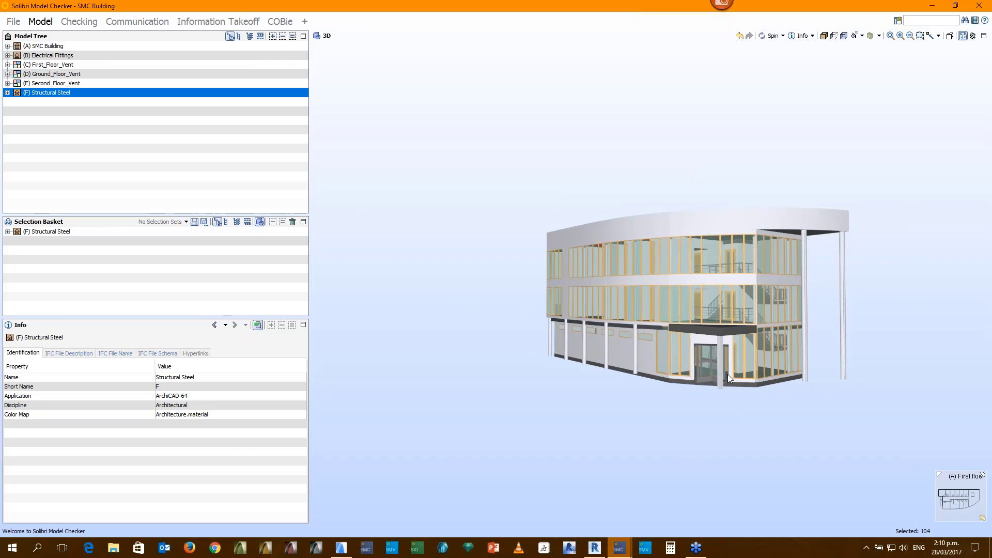
Enter Game mode and walk through the lobby and up the staircase to the first floor
scroll(727, 374, up, 2)
key(g)
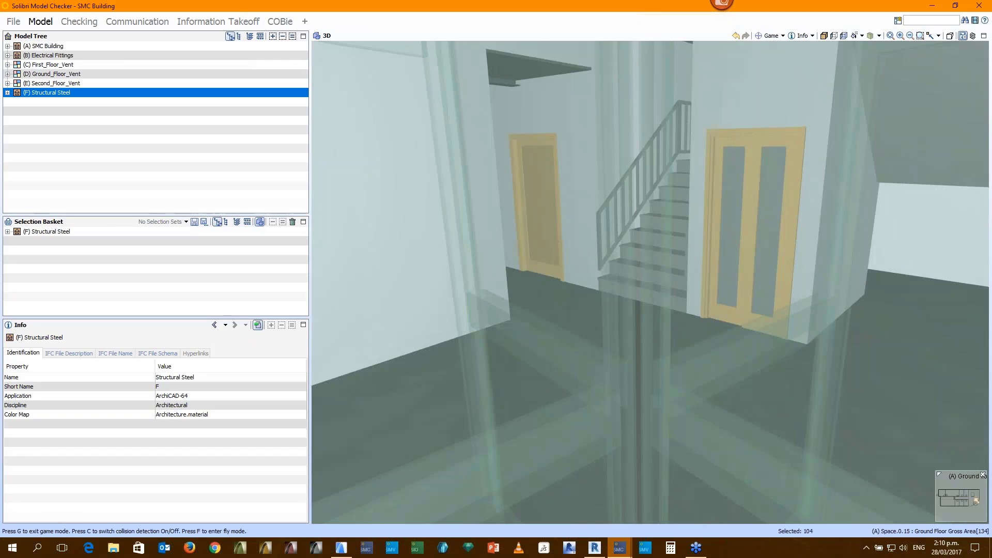
key(Up)
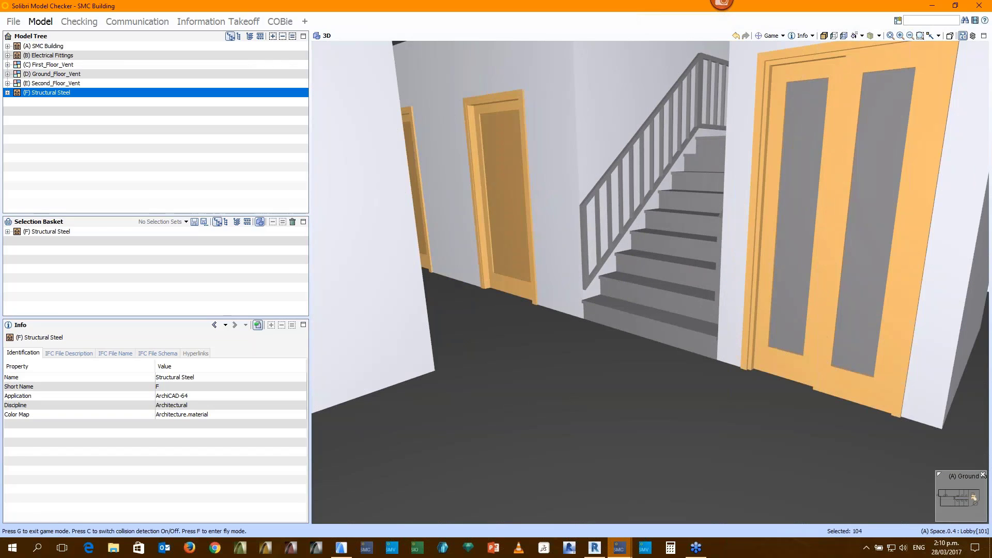
key(Up)
key(Right)
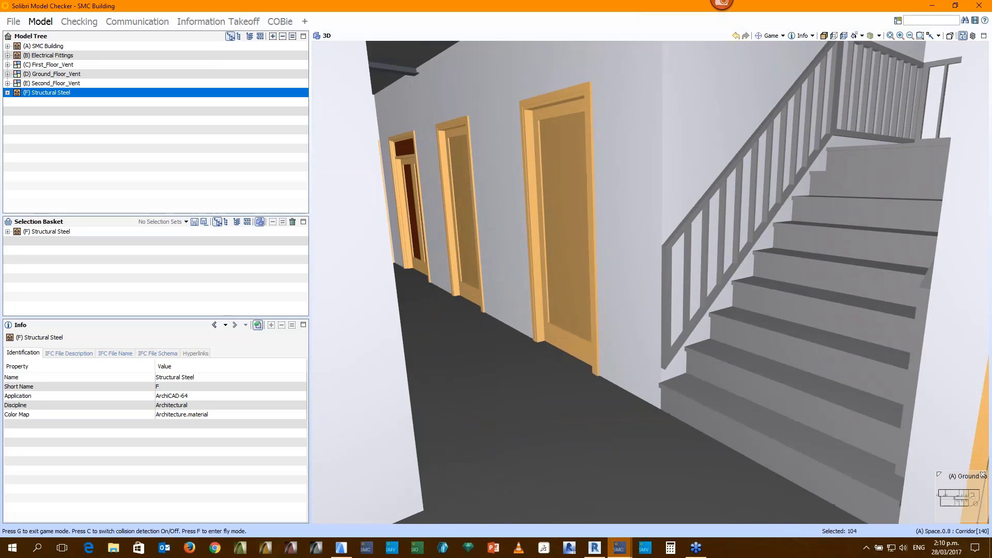
key(Up)
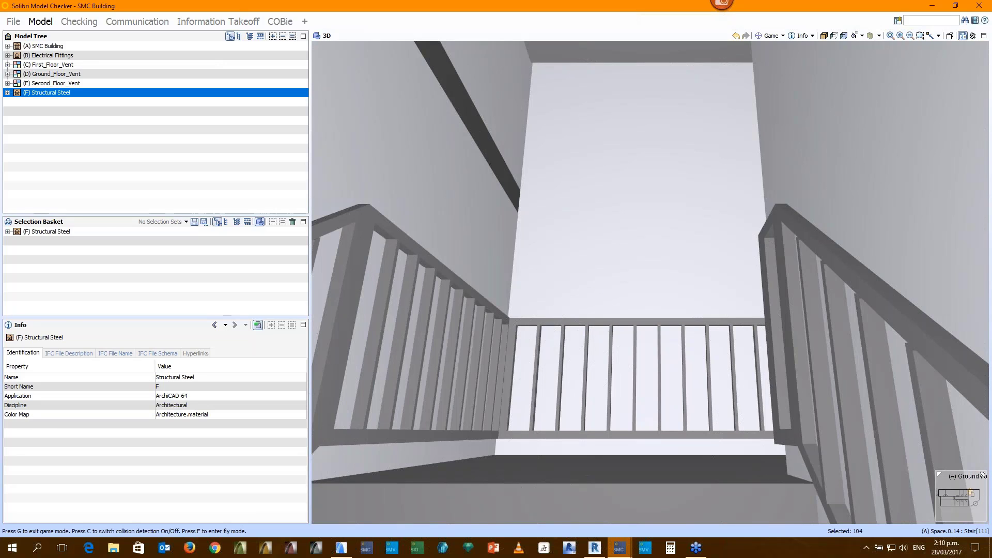
key(Right)
key(Up)
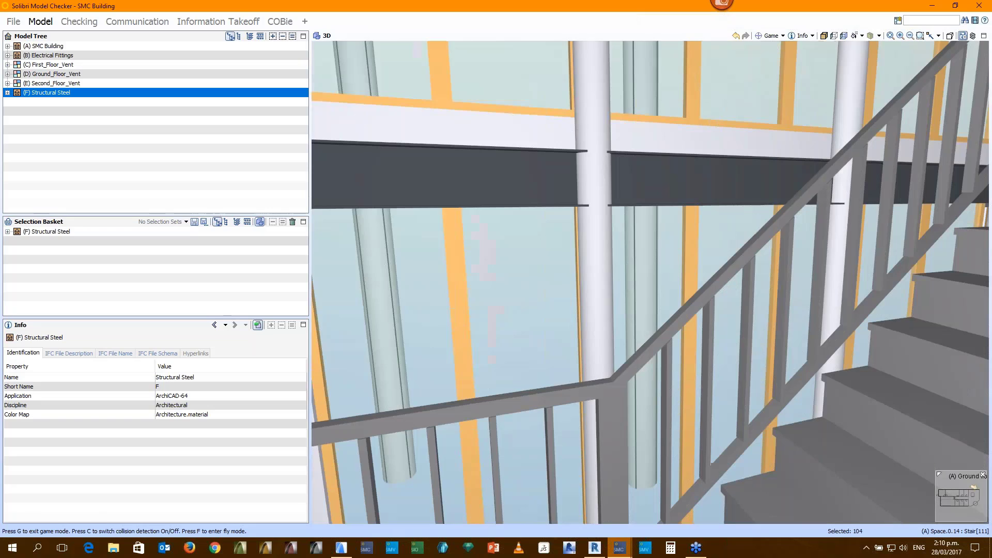
key(Right)
key(Up)
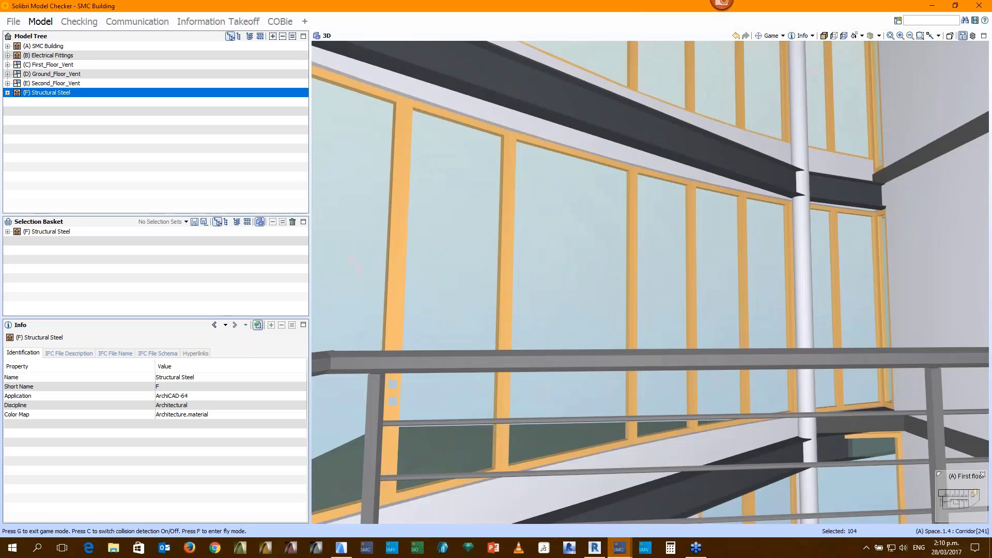
Walk along the first-floor corridor, glancing into an office and re-centring on the corridor
key(Right)
key(Right)
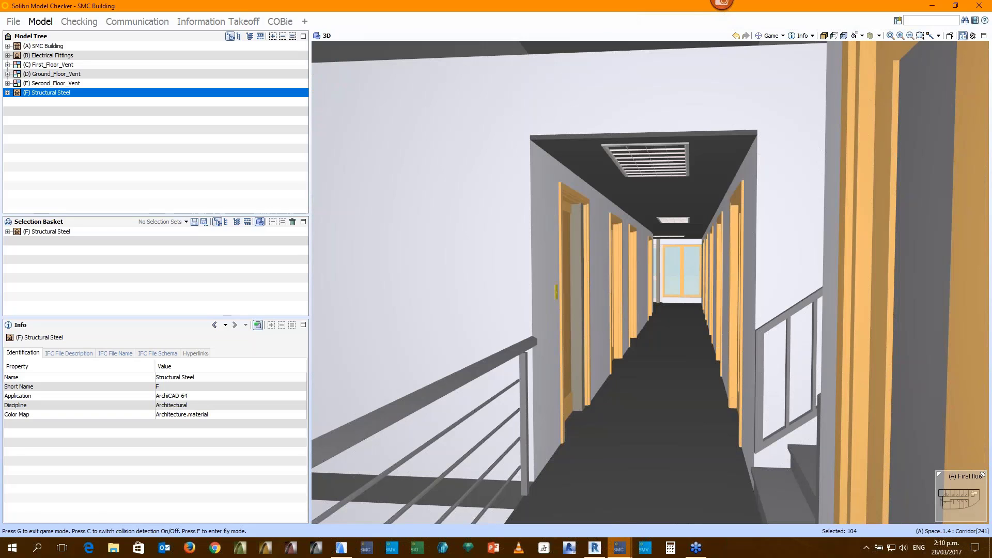
key(Up)
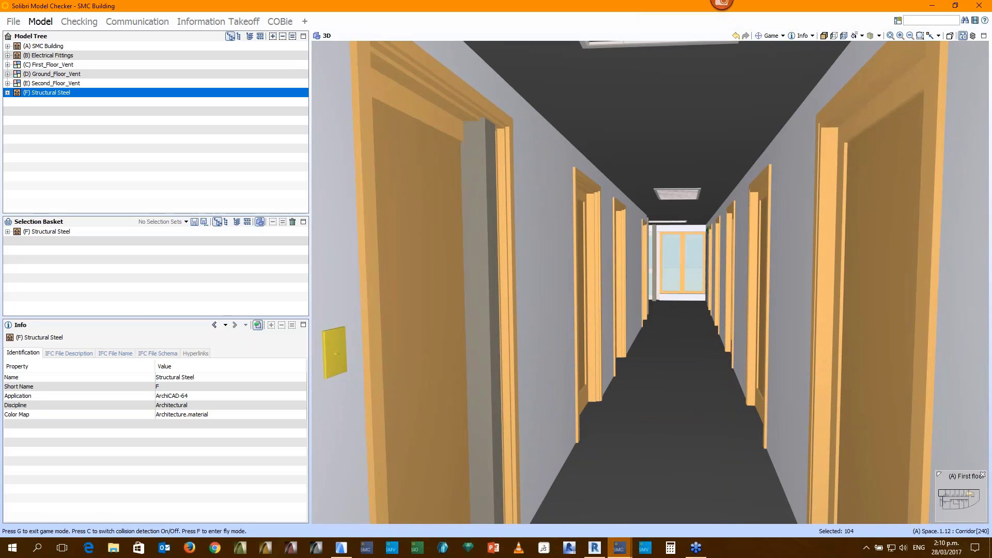
key(Up)
key(Up)
key(Right)
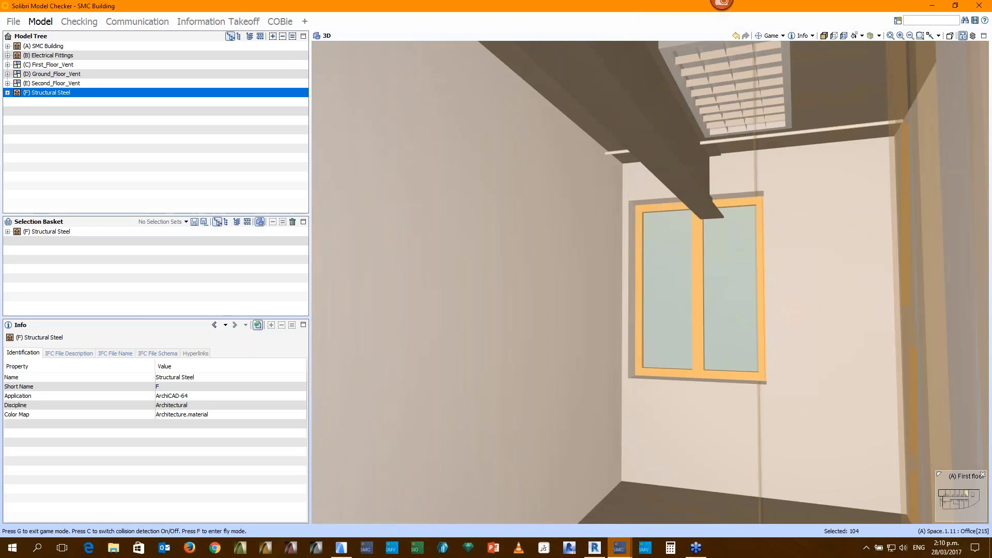
key(Left)
key(Up)
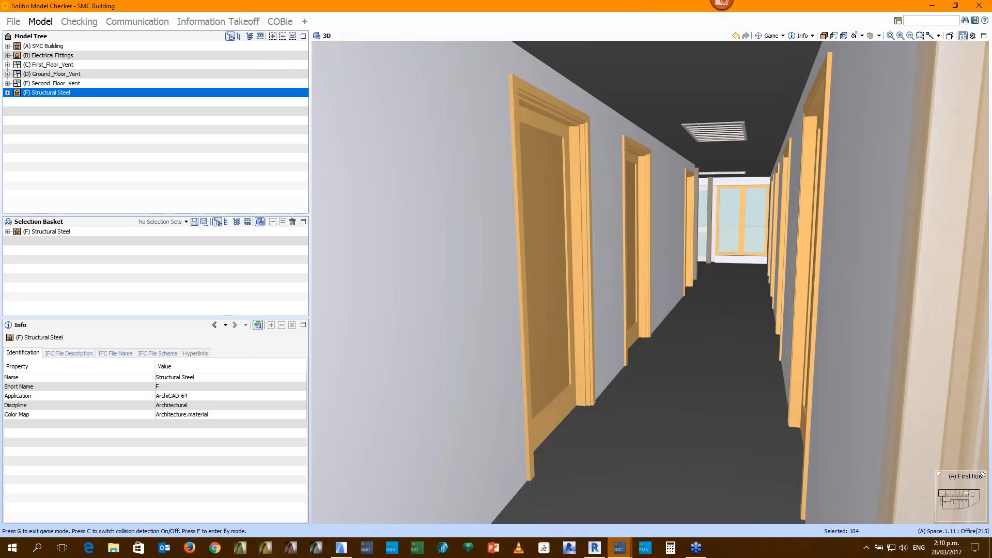
key(Right)
key(Up)
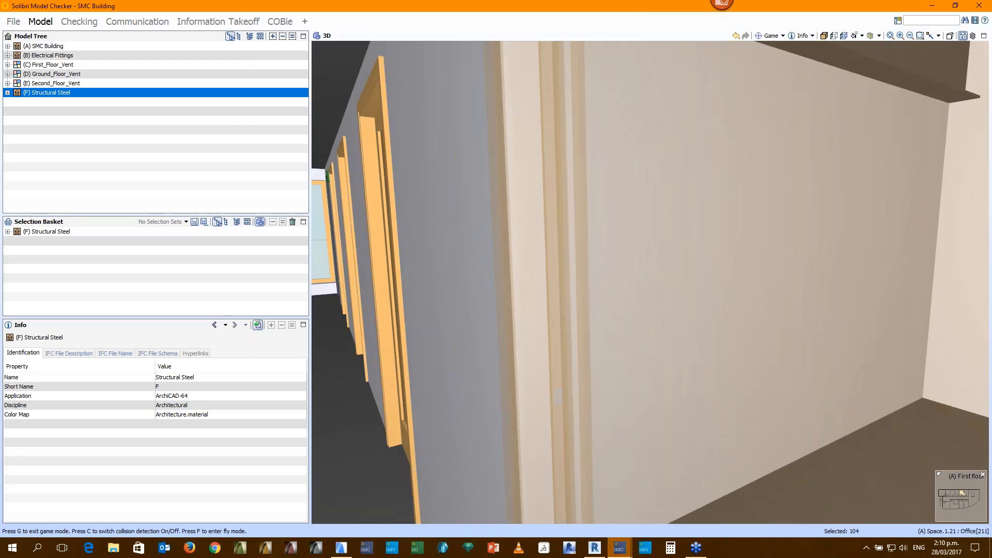
key(Down)
key(Left)
key(Right)
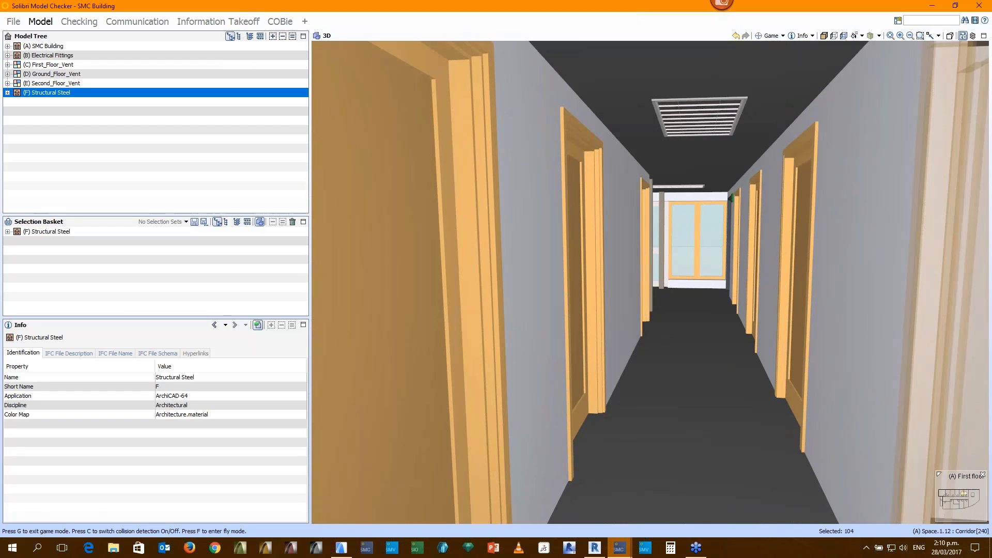
key(Left)
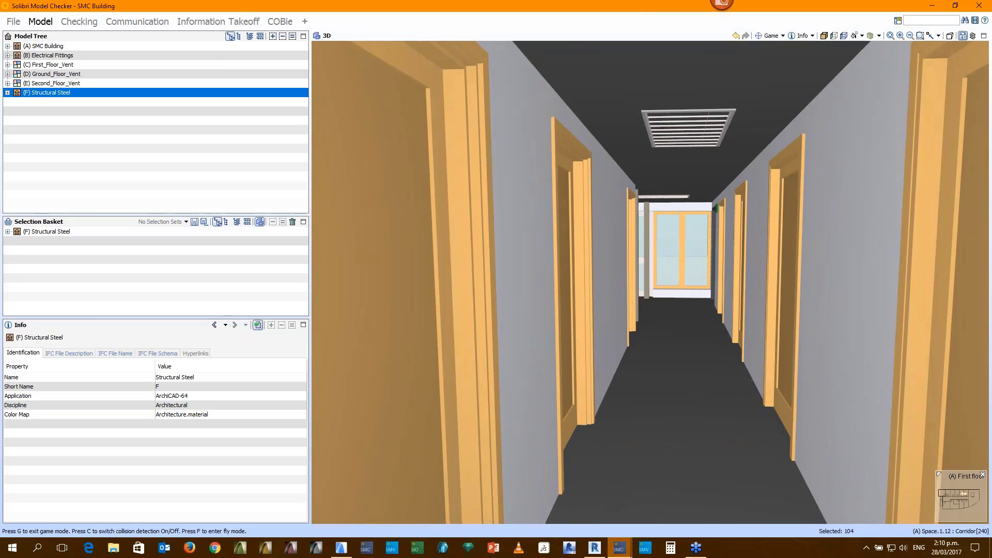
key(Right)
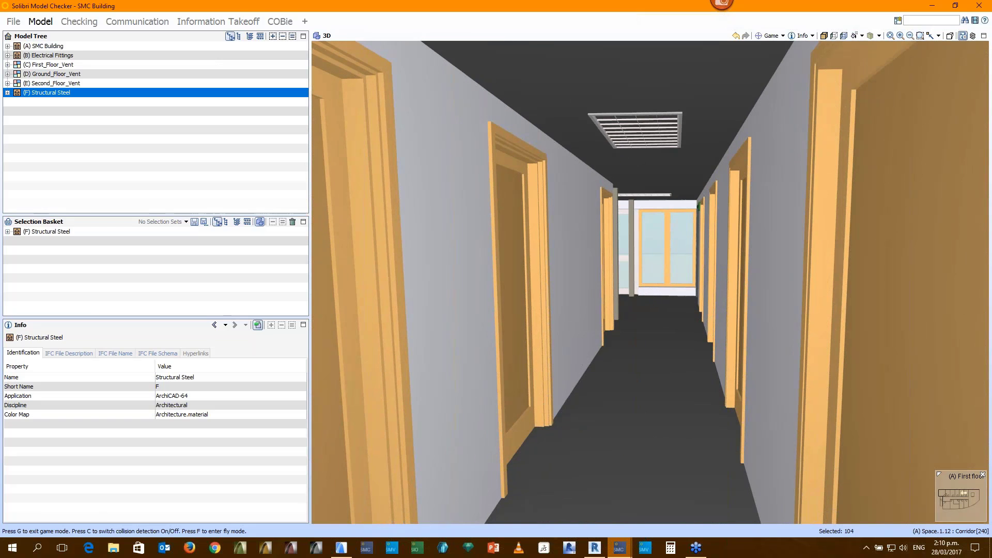
Inspect the red ductwork above the ceiling, continue down the corridor and bring up the First floor map
key(Up)
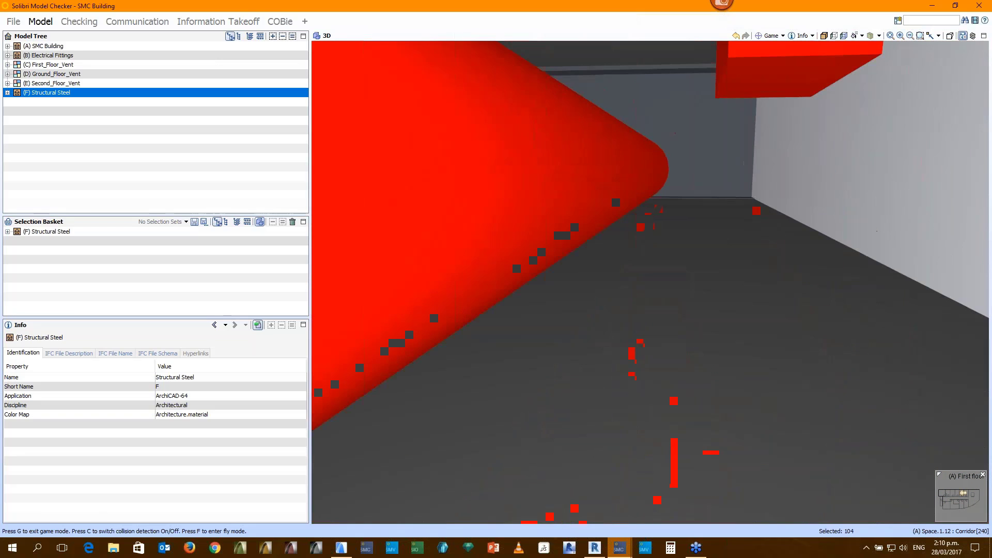
key(Up)
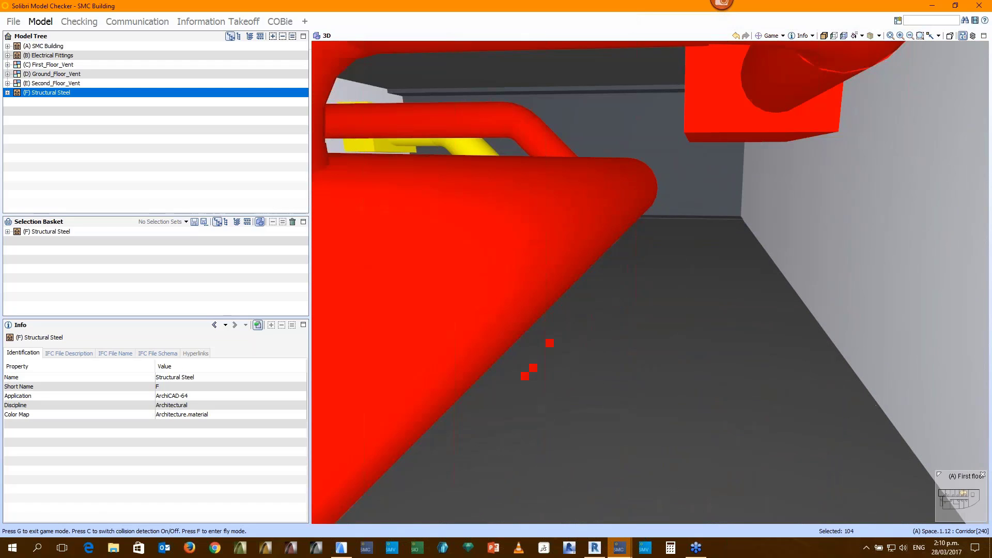
key(Up)
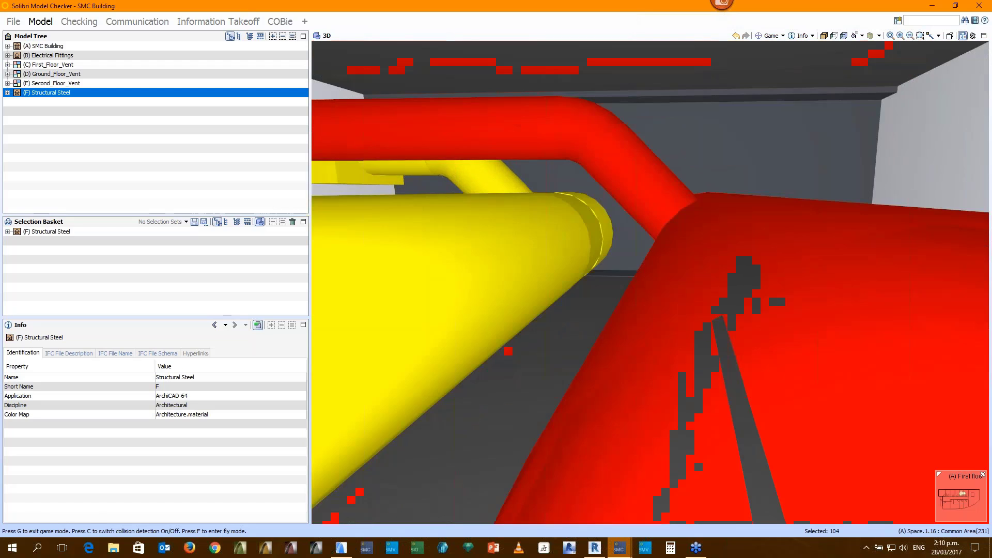
key(Down)
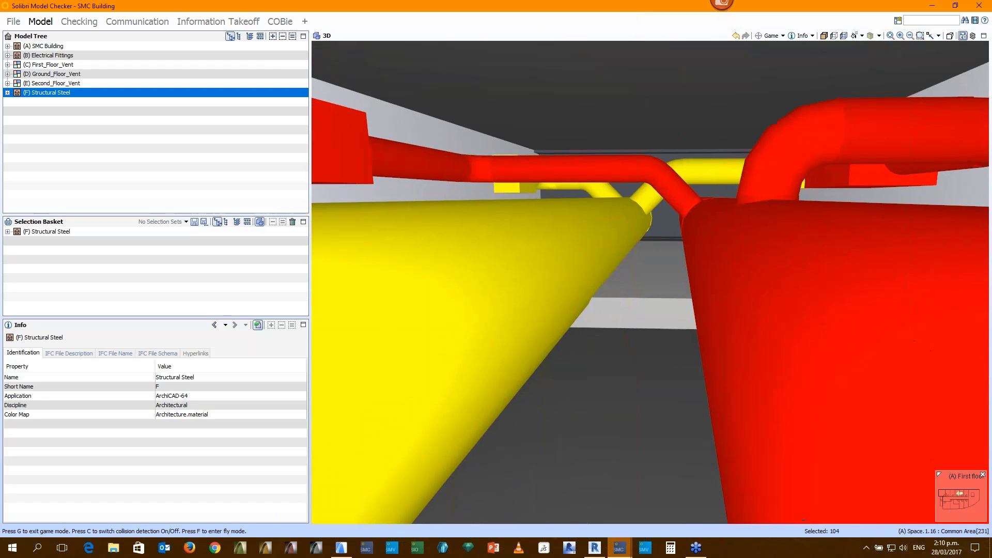
key(Up)
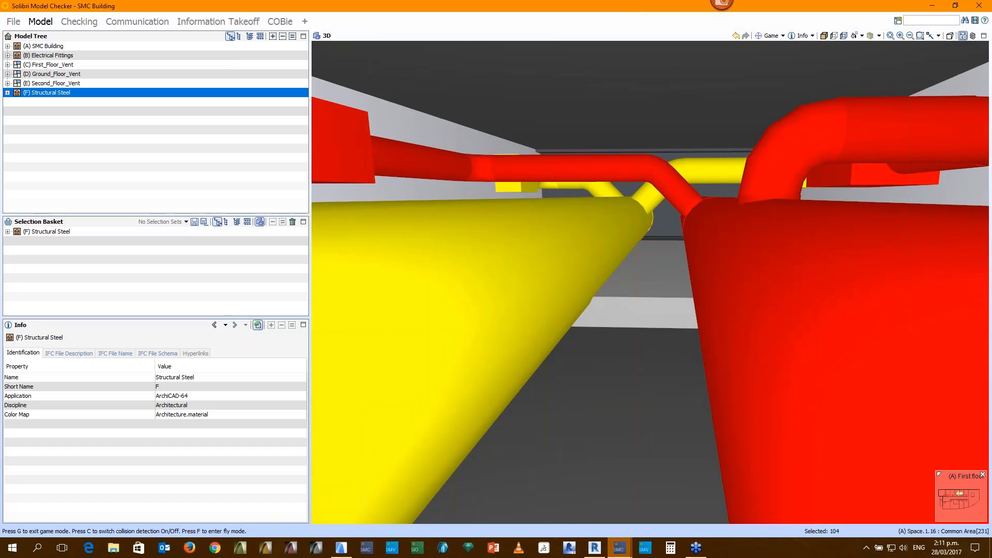
key(Up)
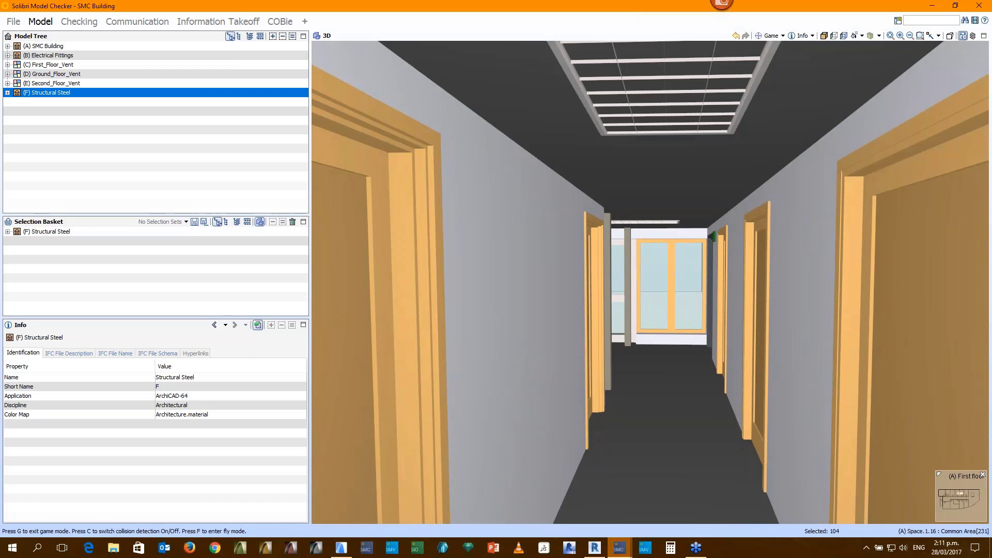
key(Up)
key(Up)
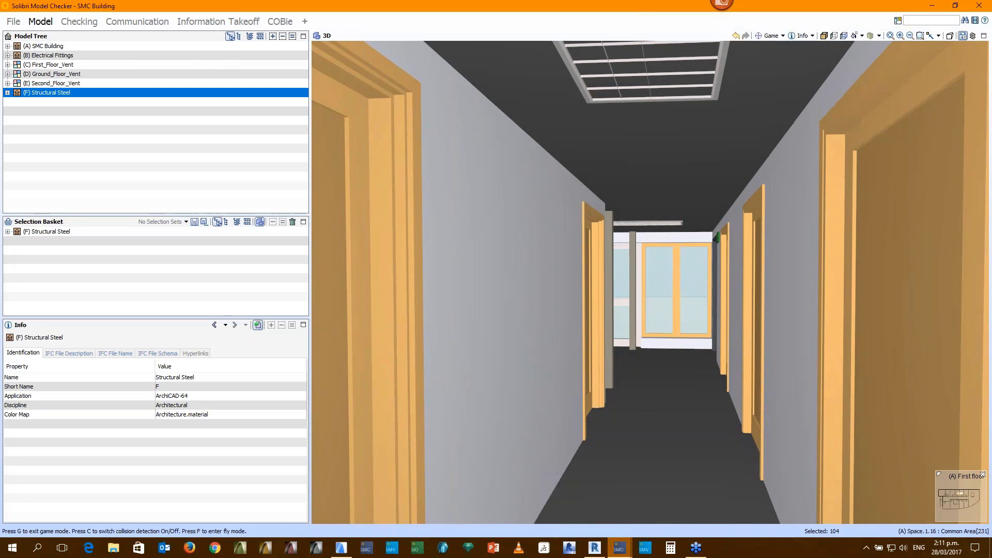
mouse_move(861, 496)
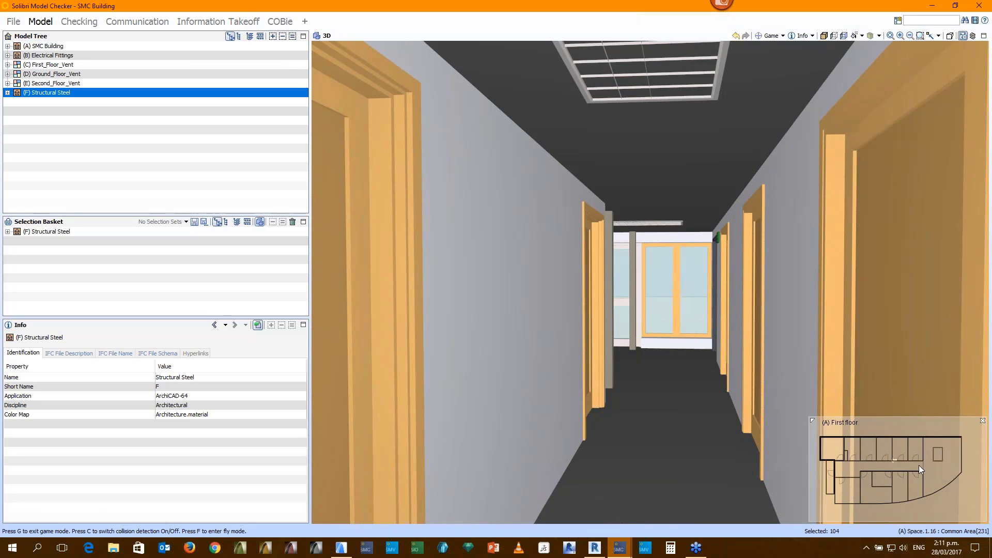
Relocate the walkthrough via the minimap to the (A) Second floor corridor, briefly checking the roof level
key(Up)
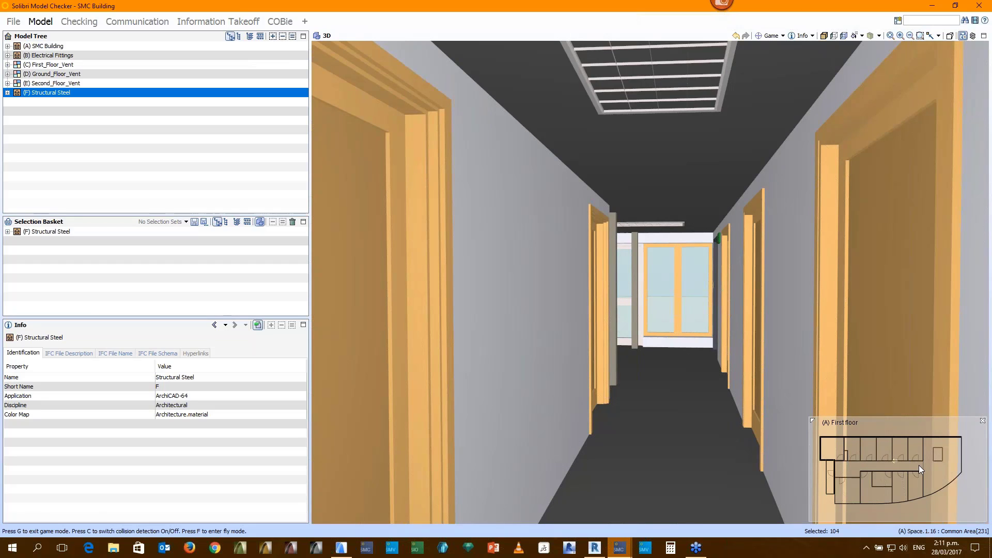
click(919, 465)
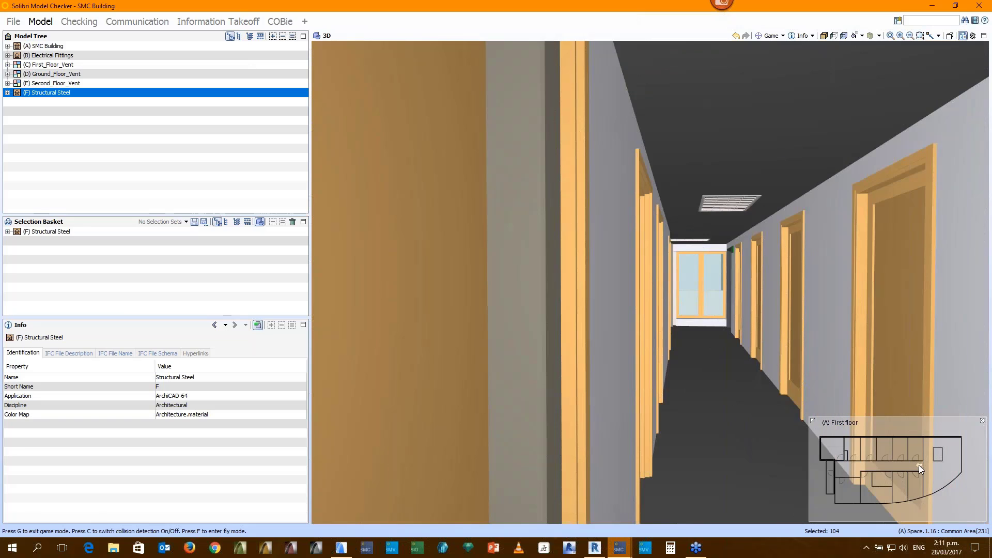
click(840, 422)
click(842, 321)
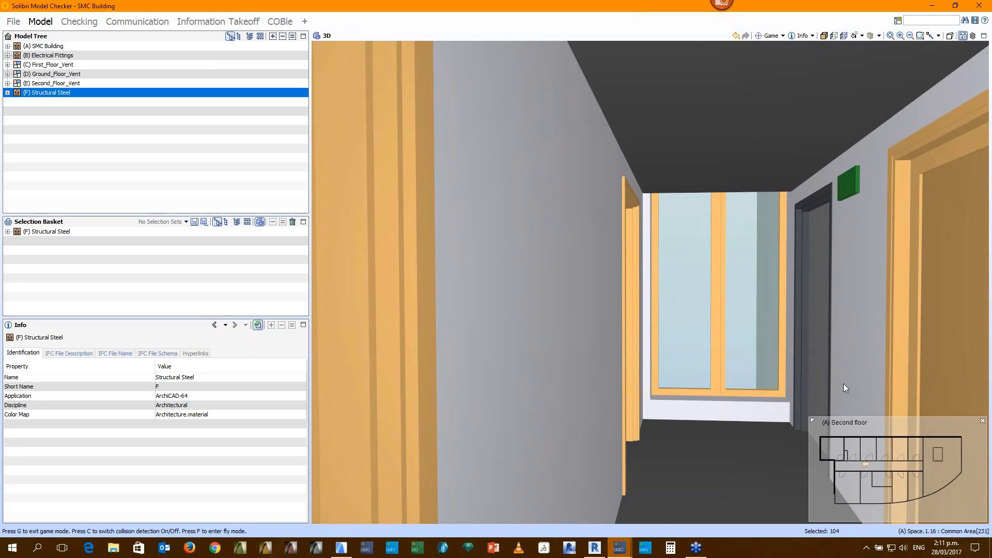
click(839, 423)
click(846, 374)
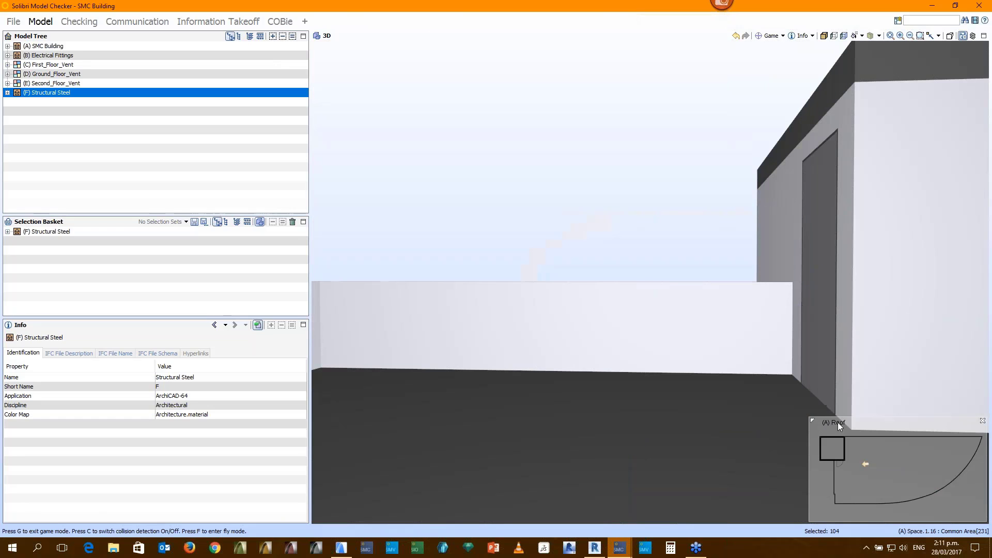
click(838, 422)
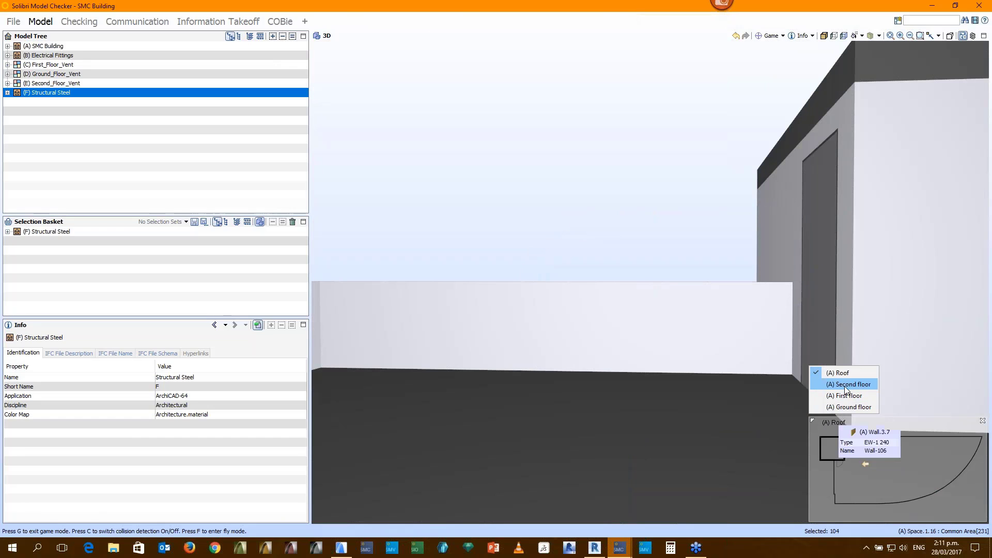
click(845, 386)
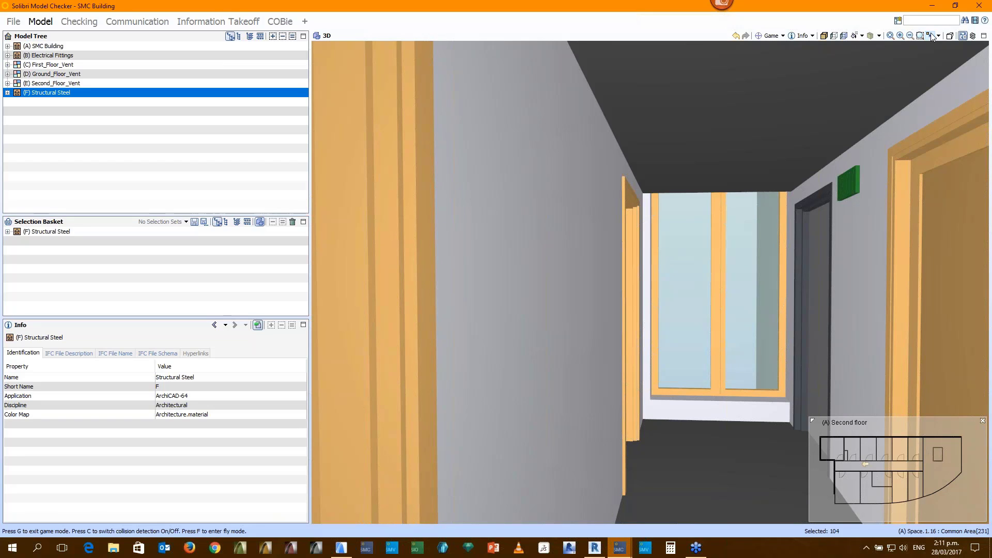
key(Left)
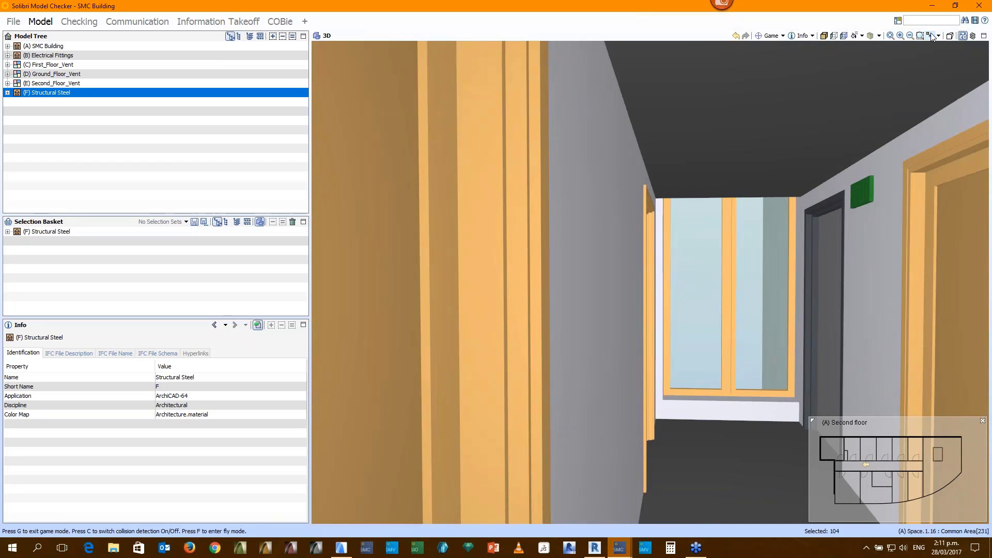
Leave the walkthrough and hide the curved front roof parapet and the roof slab
click(930, 36)
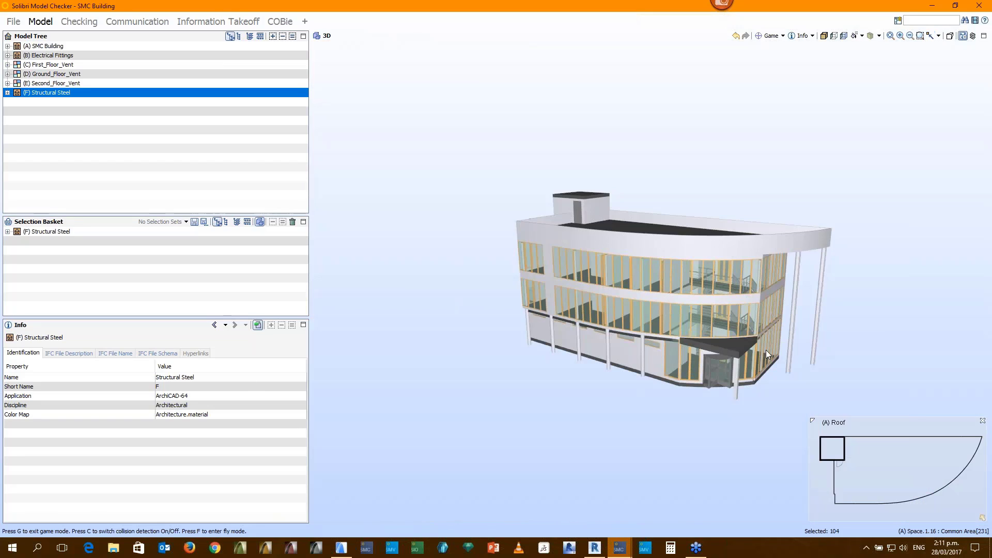
click(813, 36)
click(801, 71)
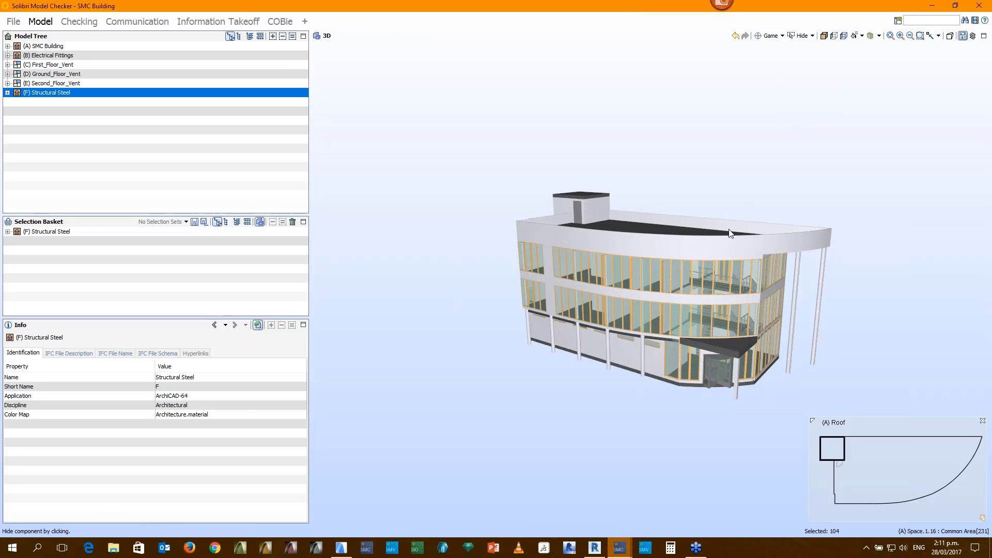
drag(727, 228, 790, 247)
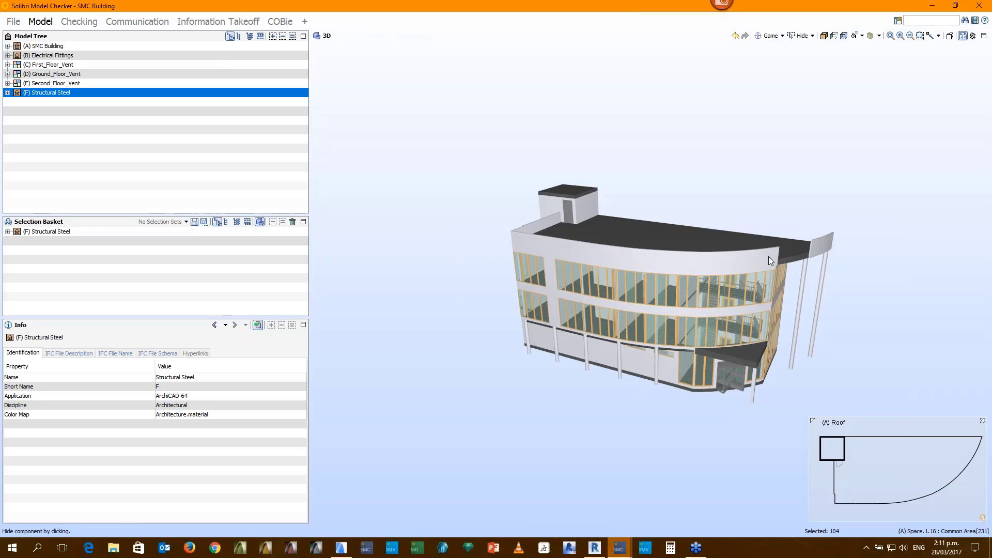
click(800, 258)
click(739, 252)
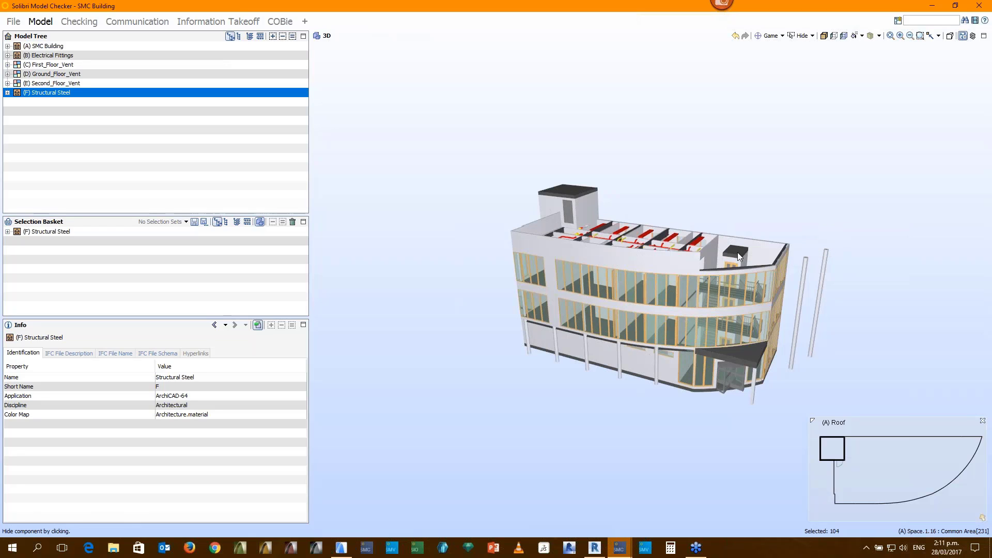
In Transparent mode, make the curved wall panel see-through while keeping the interior wall opaque
click(812, 35)
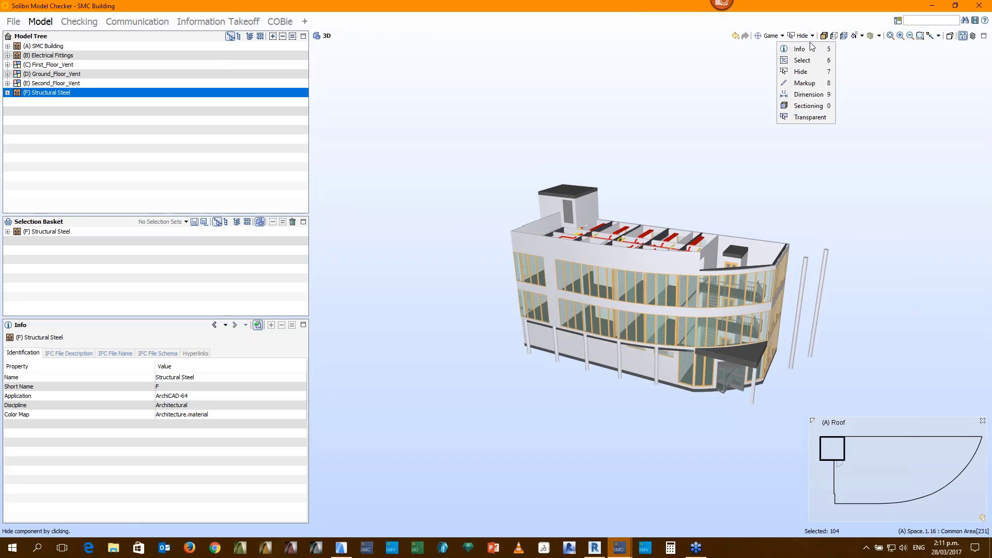
click(805, 117)
scroll(742, 195, up, 3)
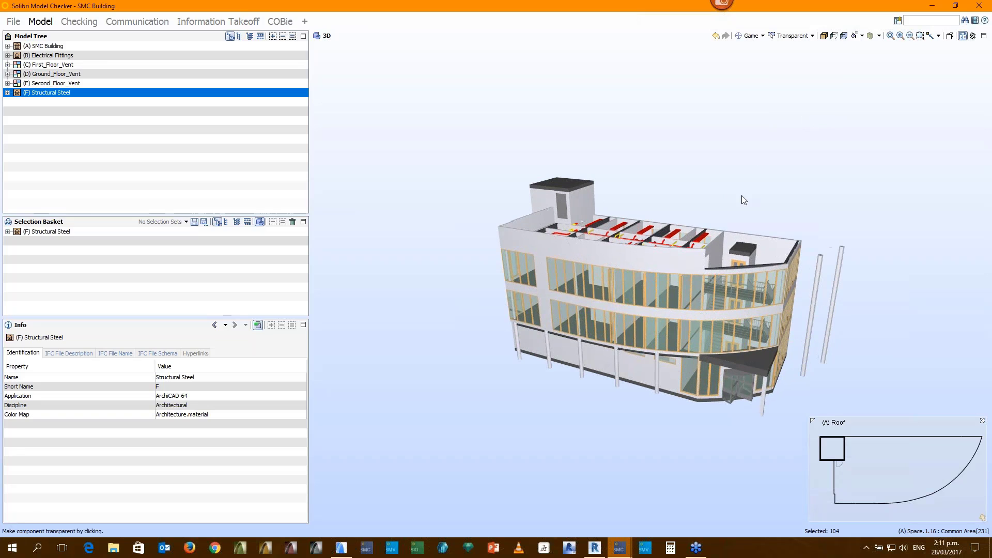
drag(757, 210, 744, 230)
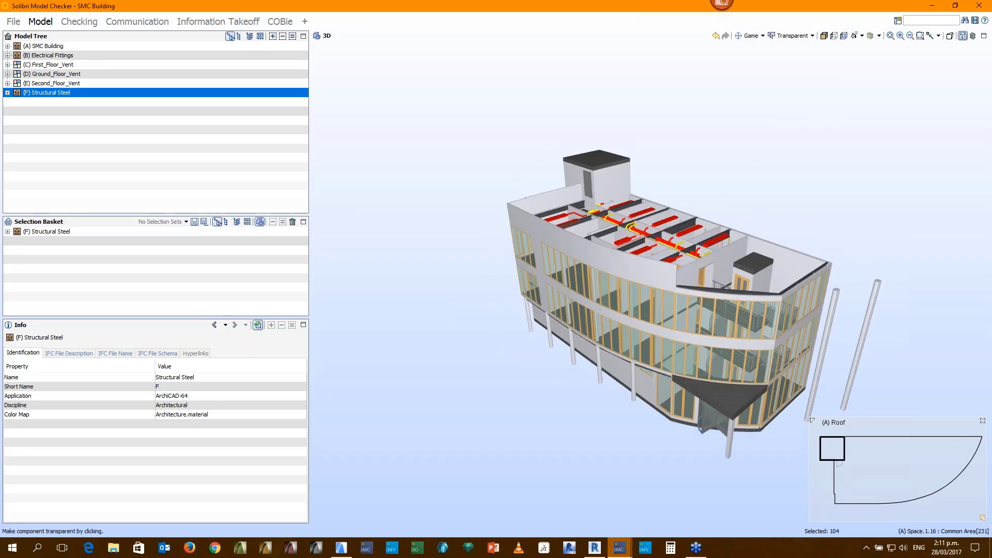
scroll(714, 227, up, 2)
scroll(714, 226, up, 3)
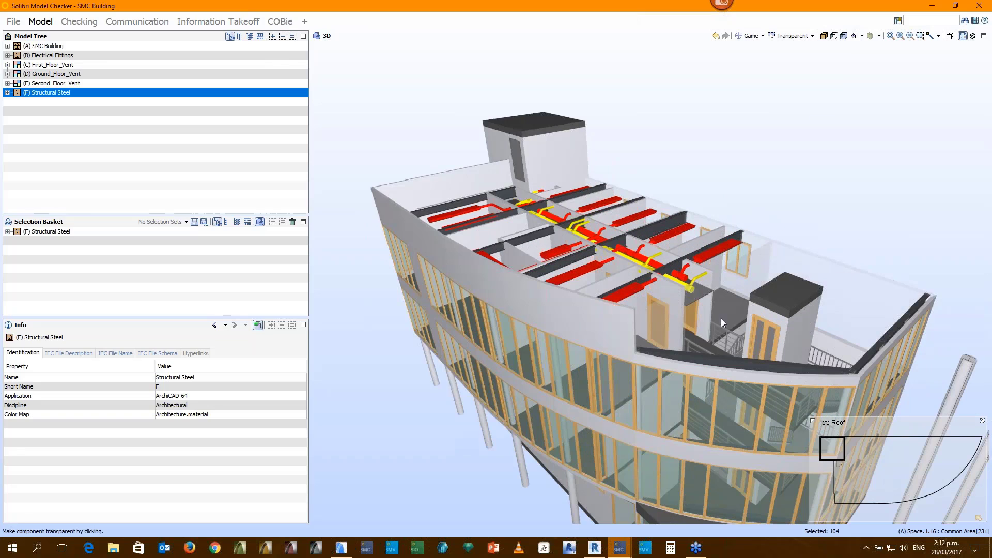
click(621, 323)
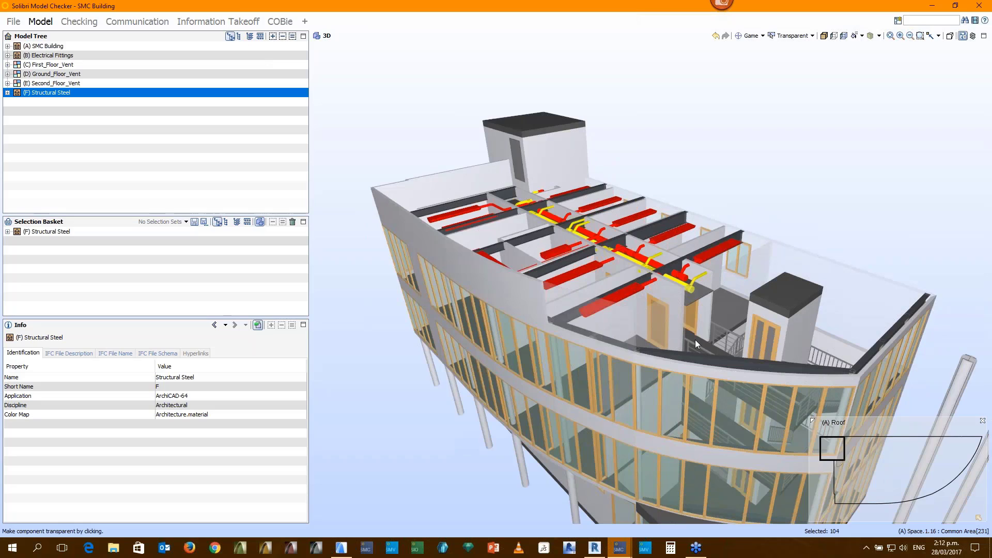
click(725, 283)
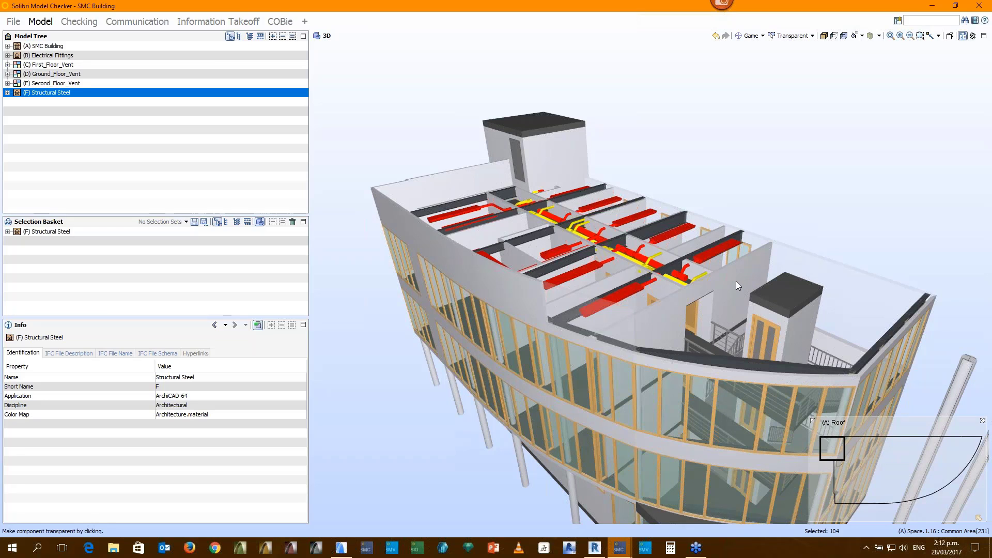
scroll(731, 275, down, 5)
Add a section plane on a wall and push it deeper into the building
click(812, 35)
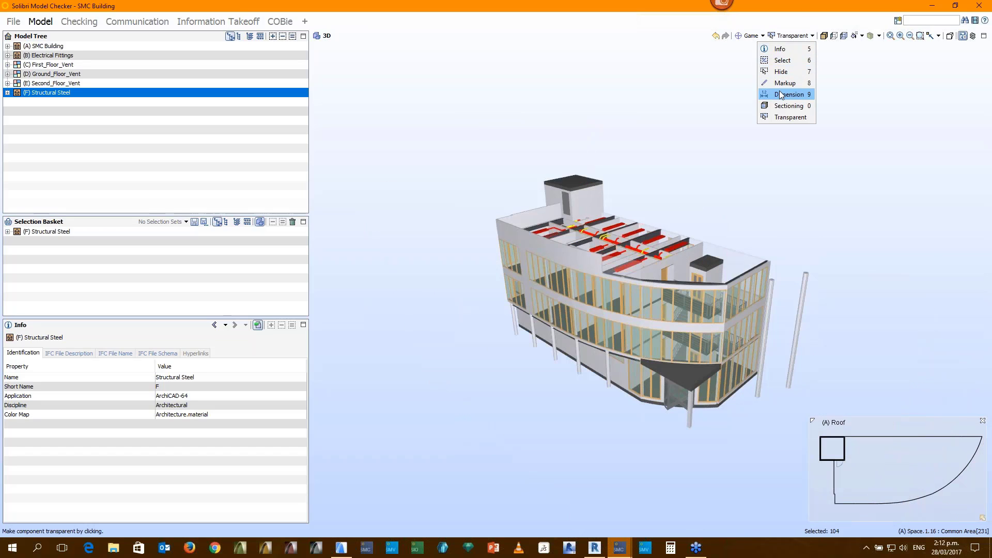
click(788, 106)
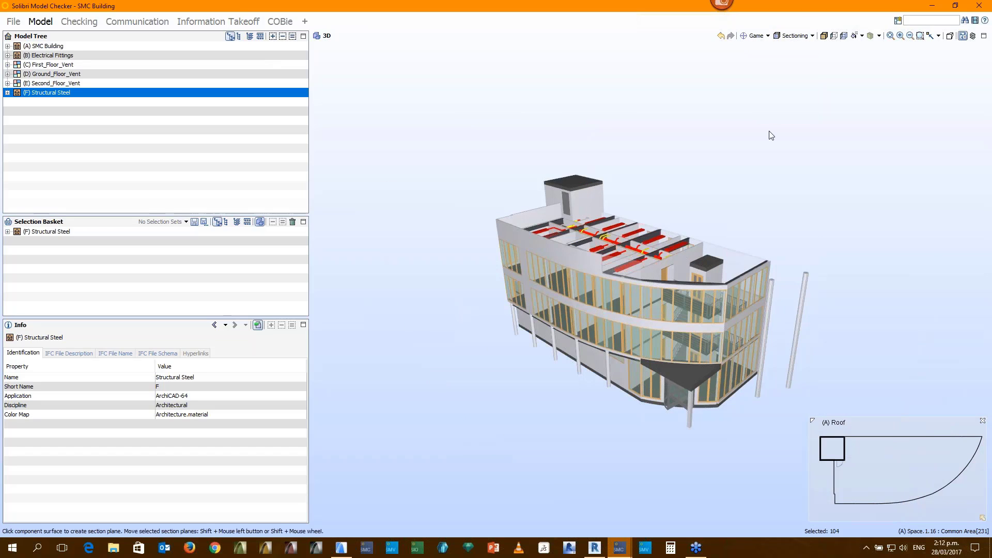
click(740, 316)
shift+drag(736, 318, 752, 364)
click(562, 349)
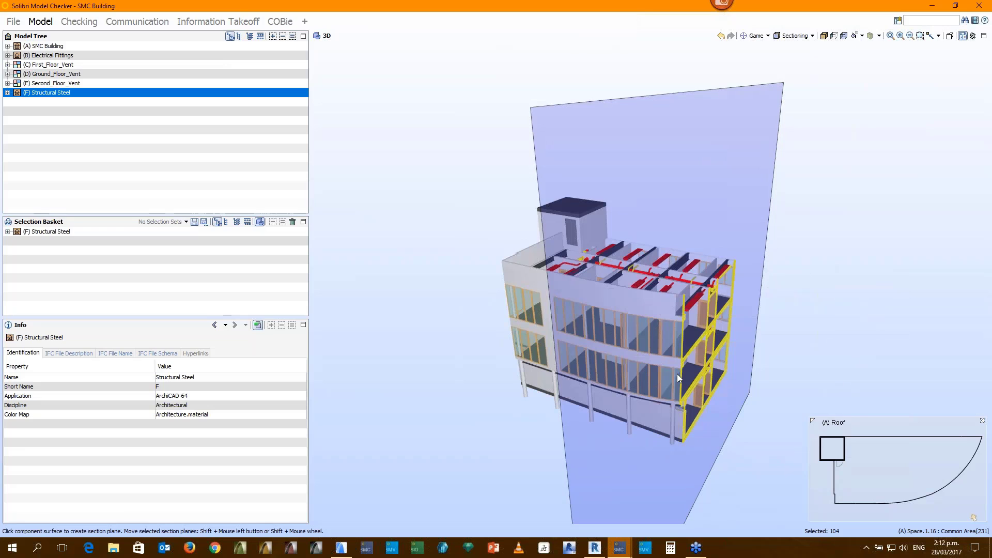
Orbit around the cut toward the curved glazed facade, then remove the section plane
mouse_move(689, 345)
mouse_down()
mouse_move(549, 308)
mouse_move(545, 270)
mouse_move(819, 347)
mouse_move(843, 380)
mouse_up()
drag(757, 335, 735, 330)
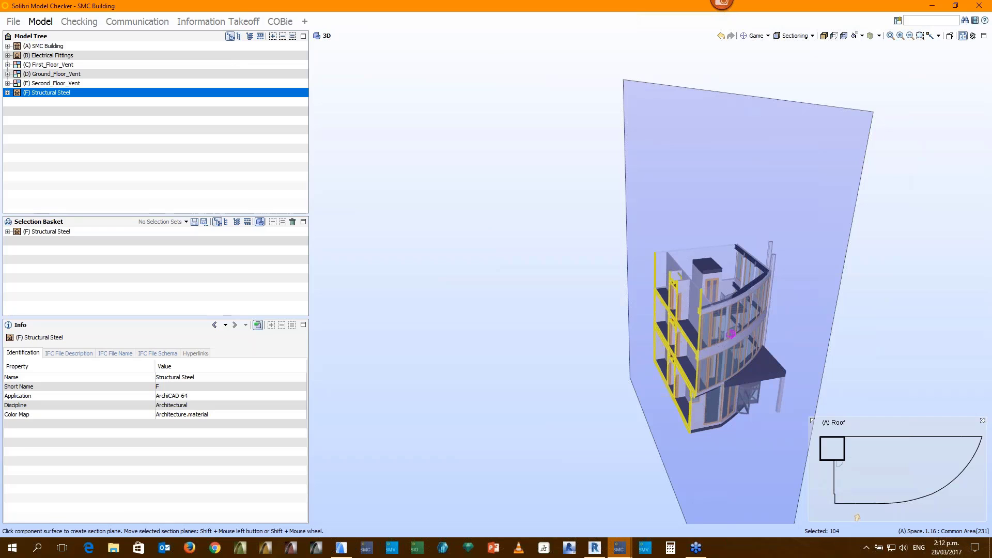
drag(733, 338, 655, 279)
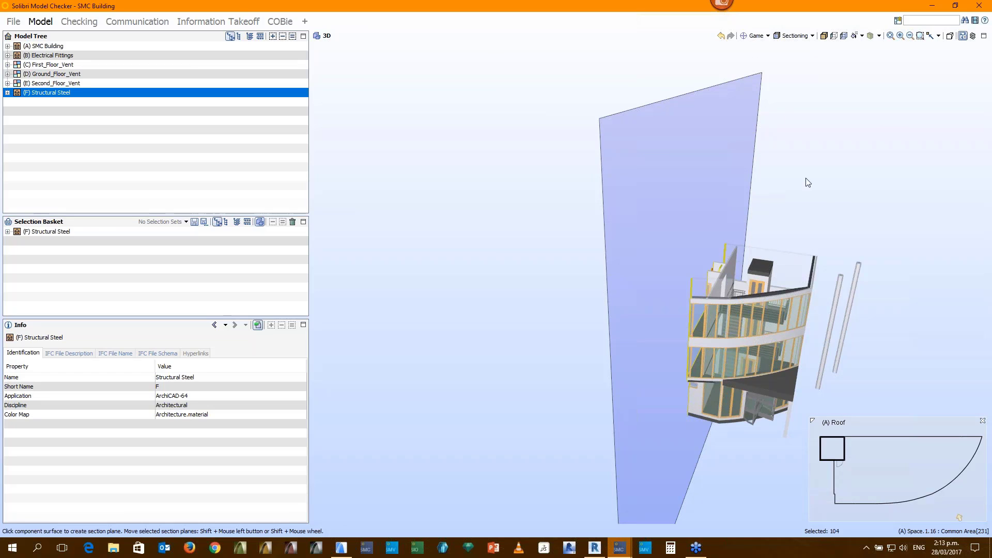
click(800, 205)
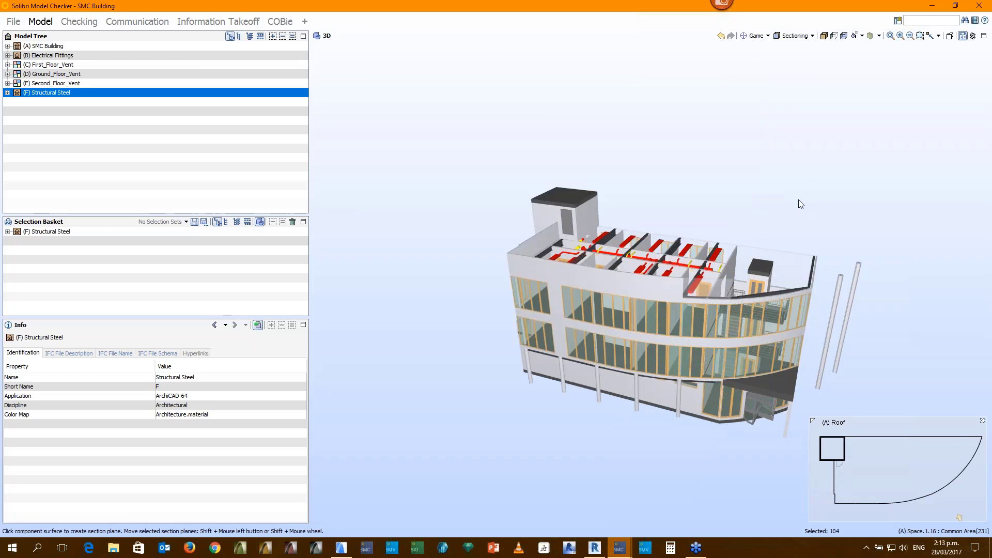
drag(742, 321, 845, 362)
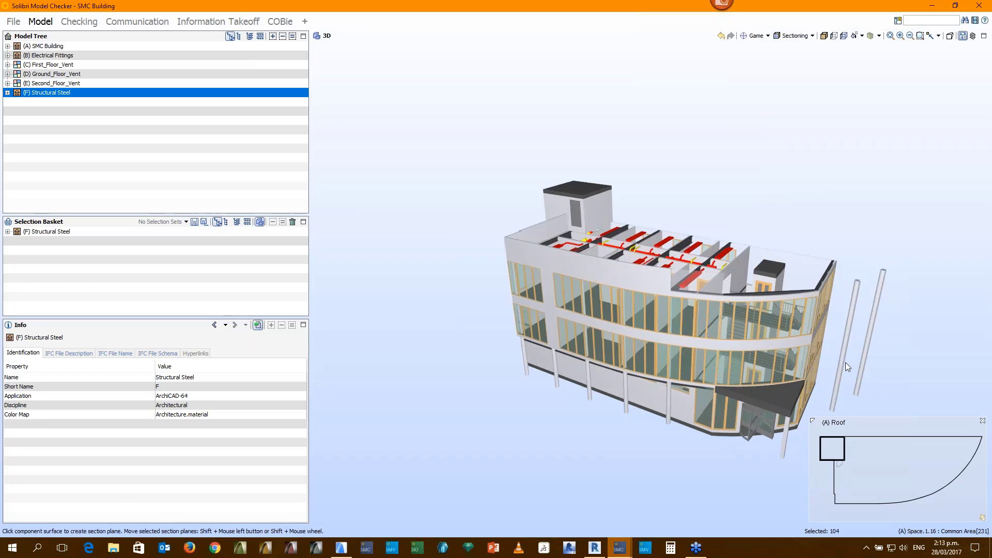
Switch to Markup mode and draw a red freehand loop on the wall with an arrow into it
click(812, 36)
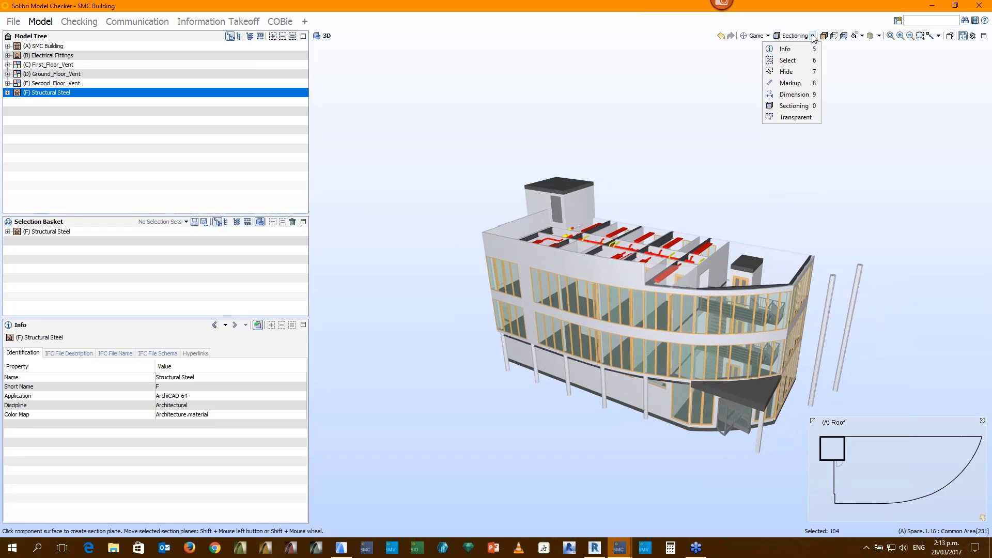
click(790, 83)
middle_drag(616, 262, 593, 262)
scroll(593, 261, up, 2)
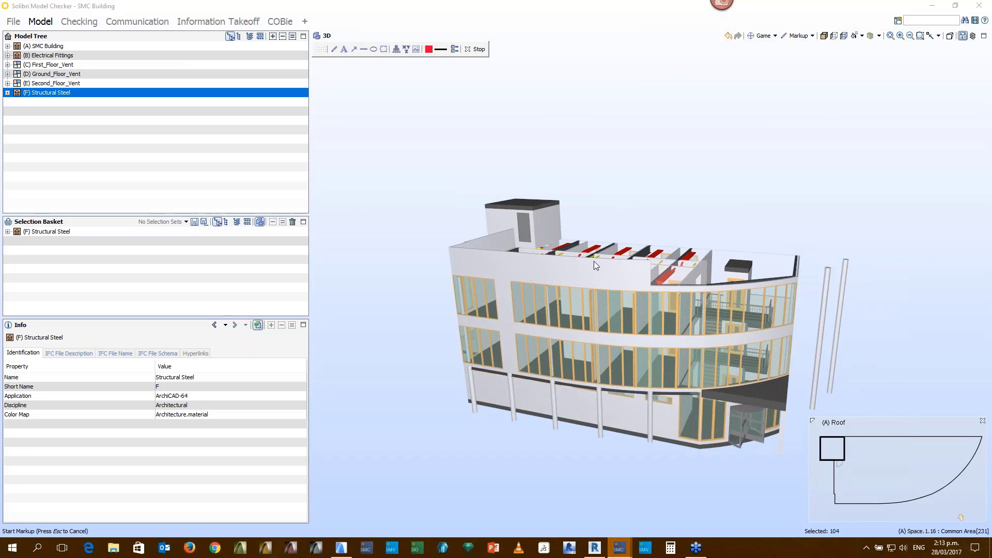
scroll(594, 262, up, 2)
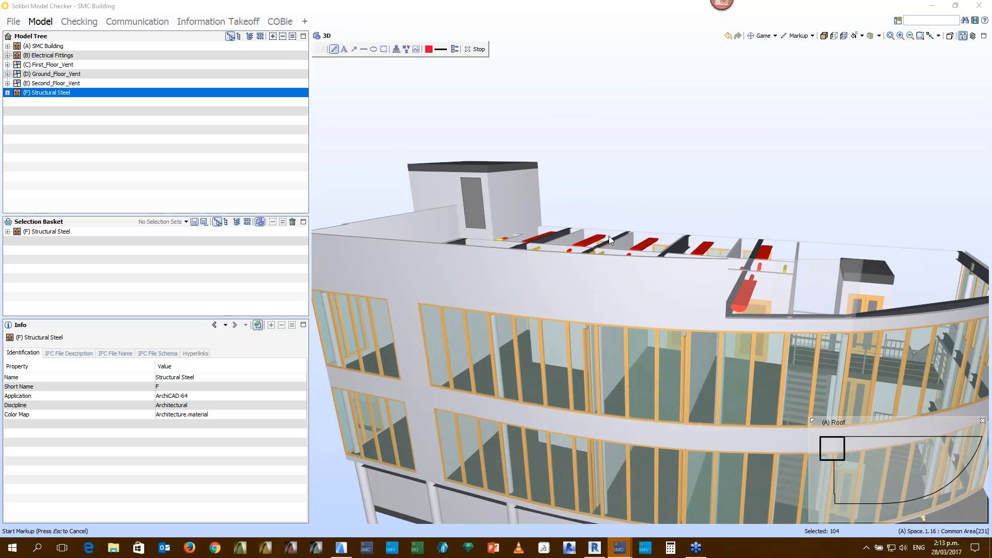
drag(642, 271, 615, 273)
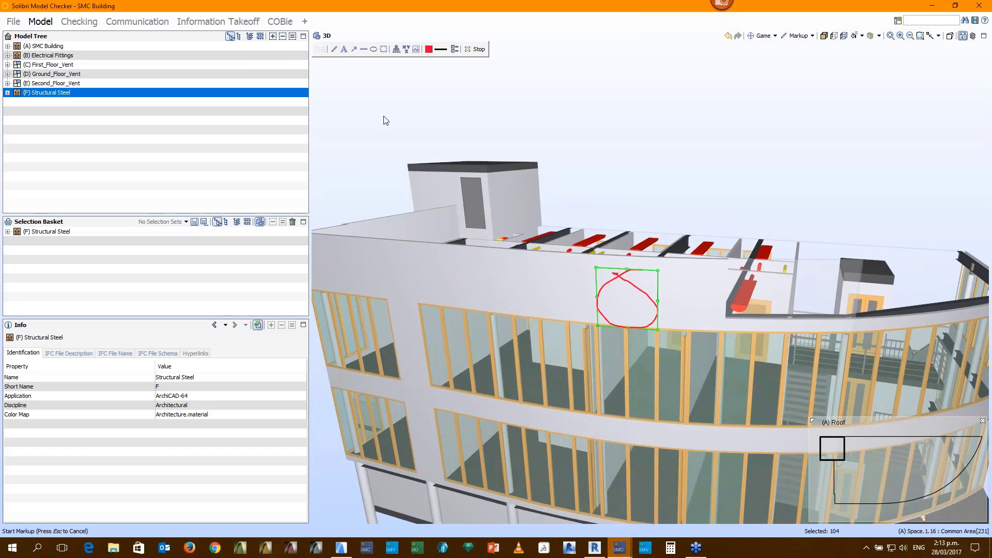
click(353, 49)
drag(565, 274, 629, 308)
Draw a red cloud on the left wall and label wall EW-3 100 and the storefront window
click(383, 50)
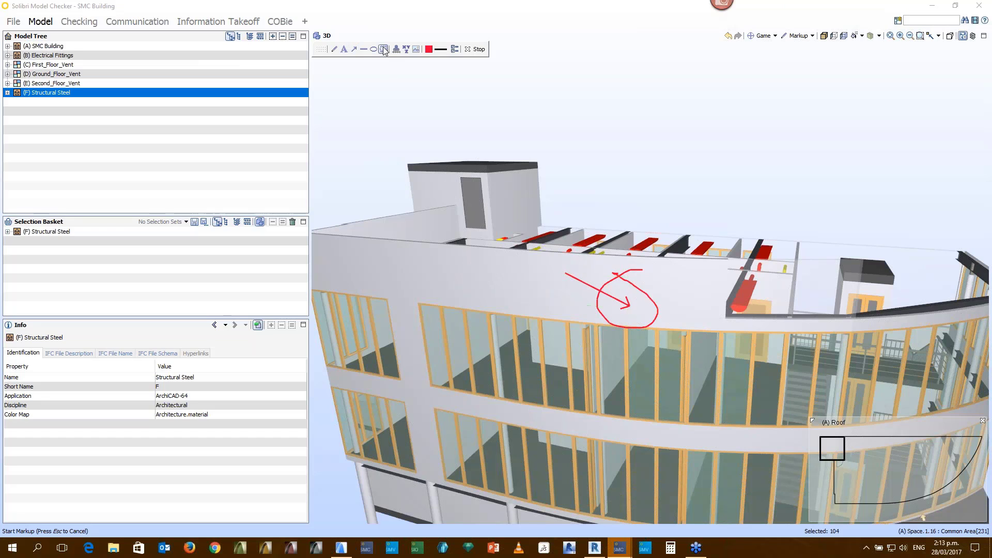
drag(408, 257, 461, 290)
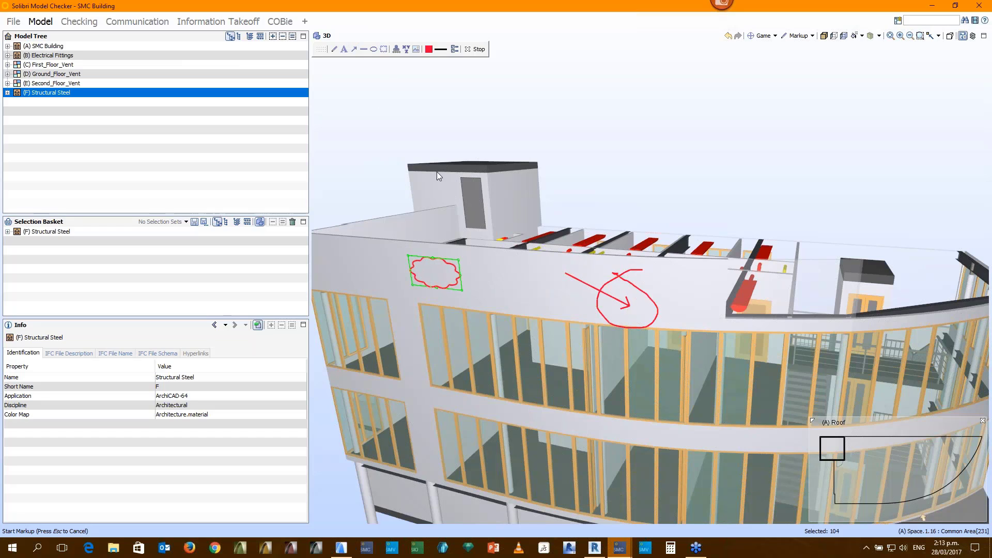
click(395, 49)
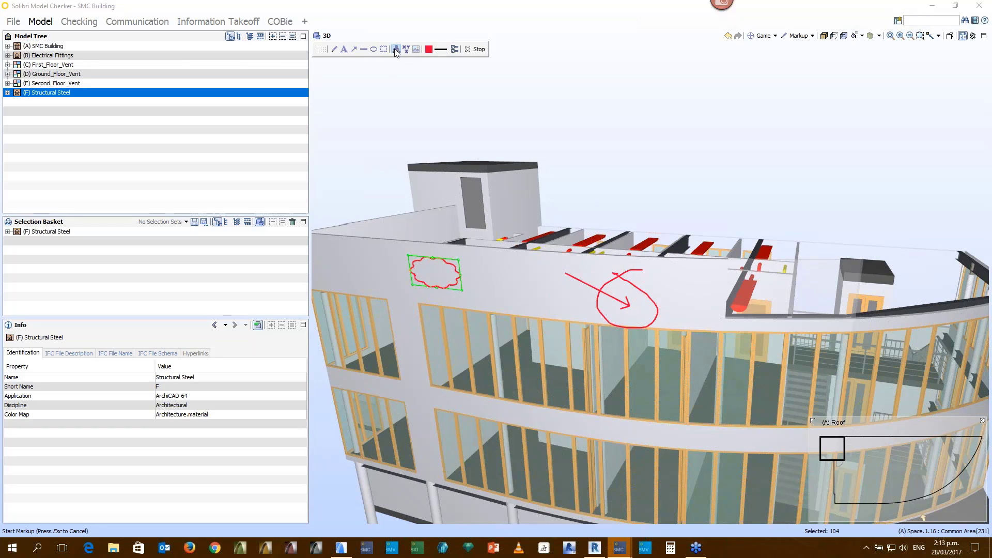
click(506, 279)
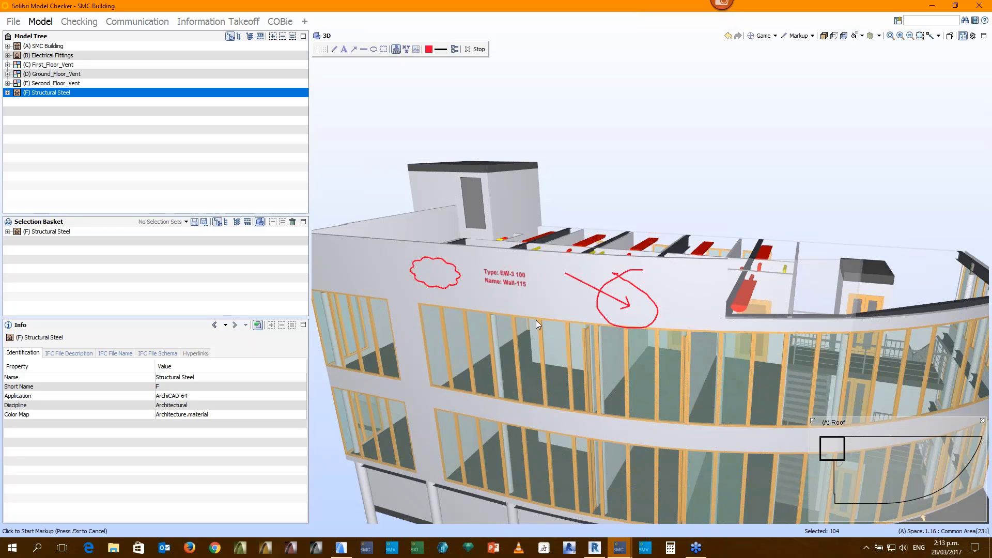
click(543, 367)
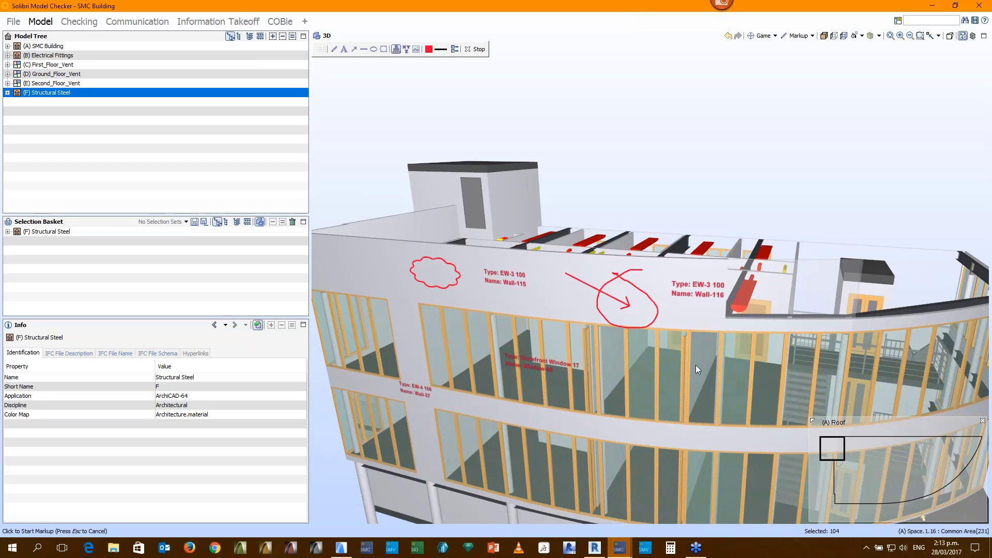
Dimension canopy corner to window corner: 3,691.89 mm, plus 2,600.00 mm vertical and 2,621.08 mm horizontal
click(800, 36)
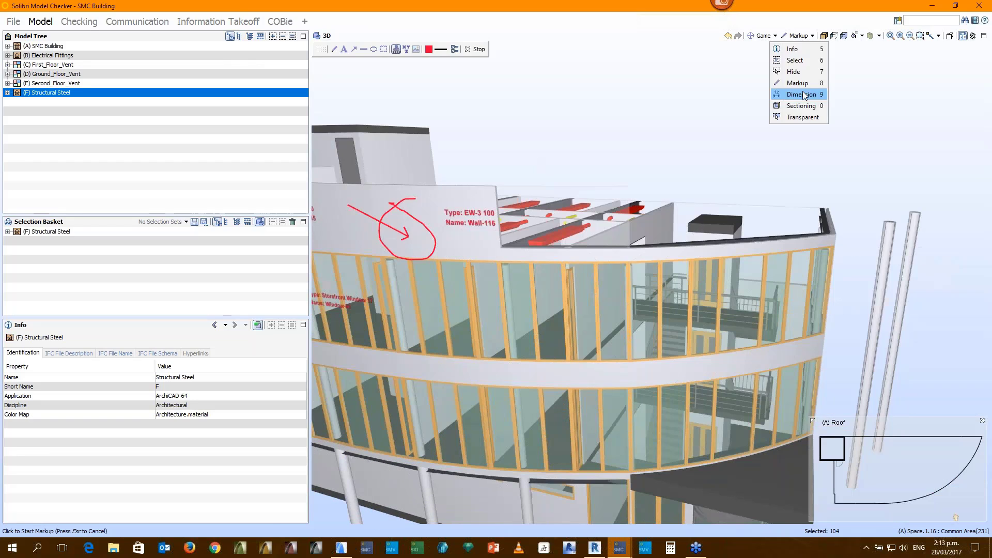
click(802, 94)
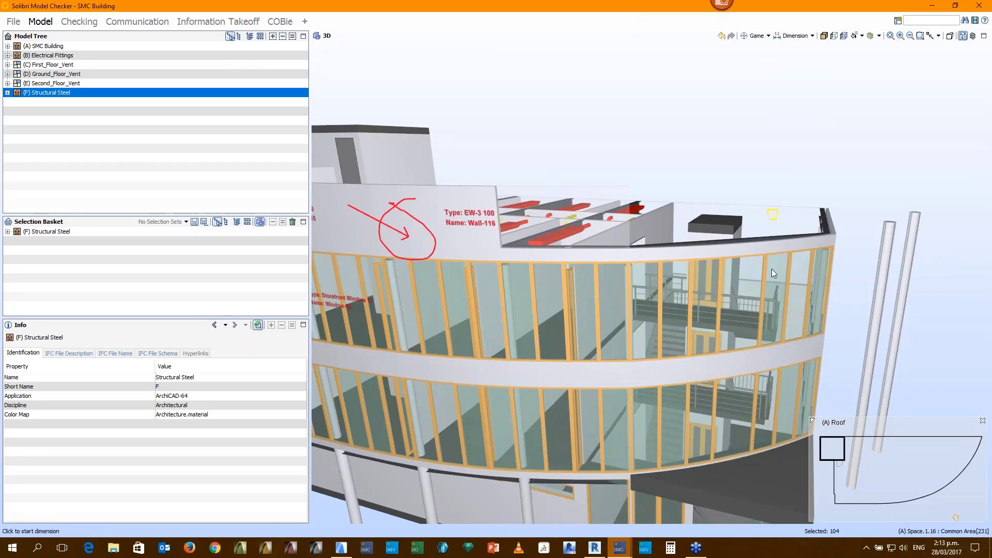
drag(771, 268, 736, 323)
scroll(731, 410, up, 2)
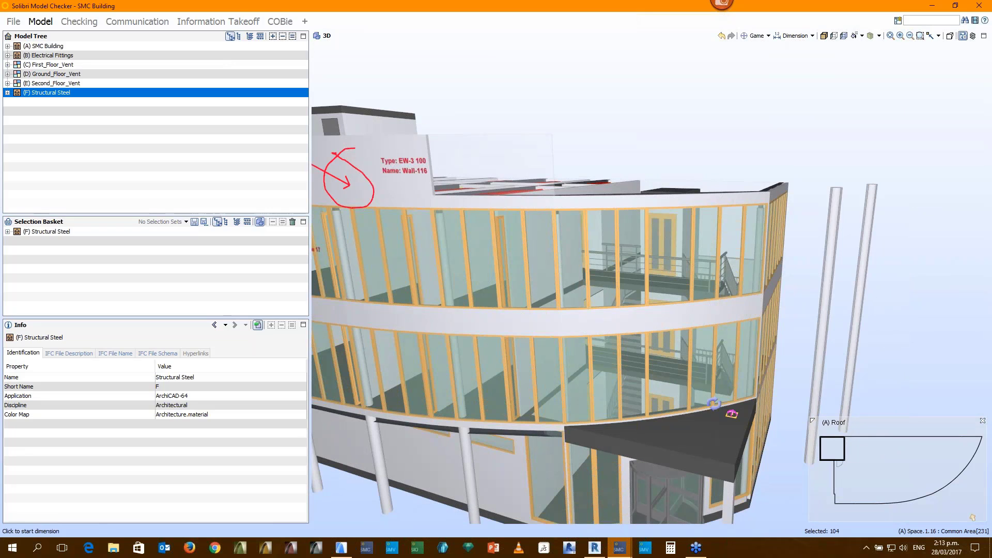
scroll(740, 461, up, 2)
click(740, 460)
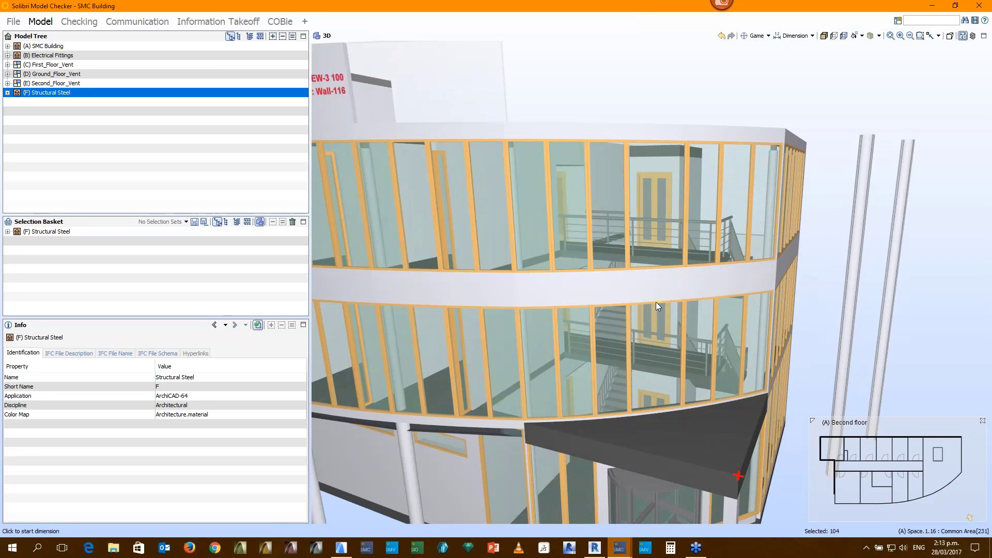
click(656, 302)
drag(636, 208, 529, 72)
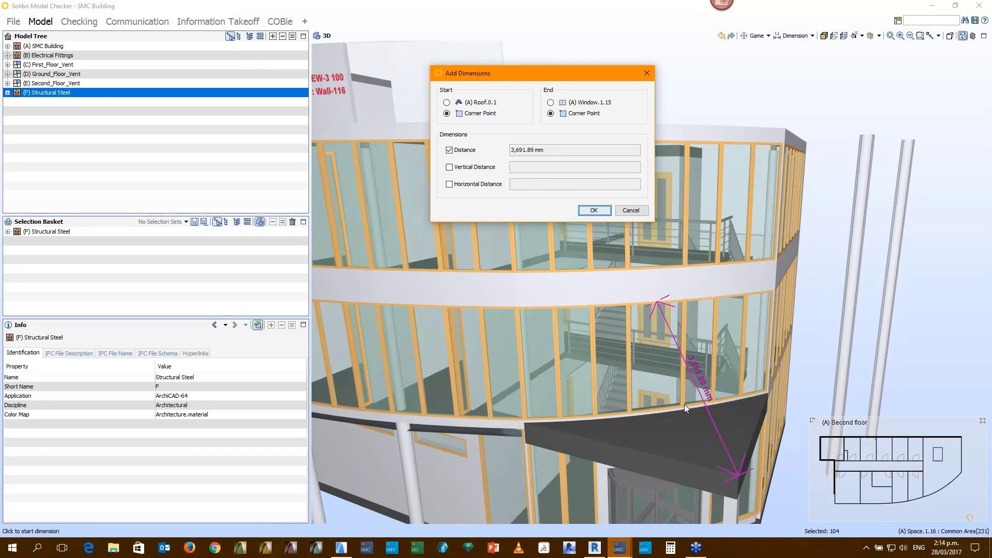
click(449, 167)
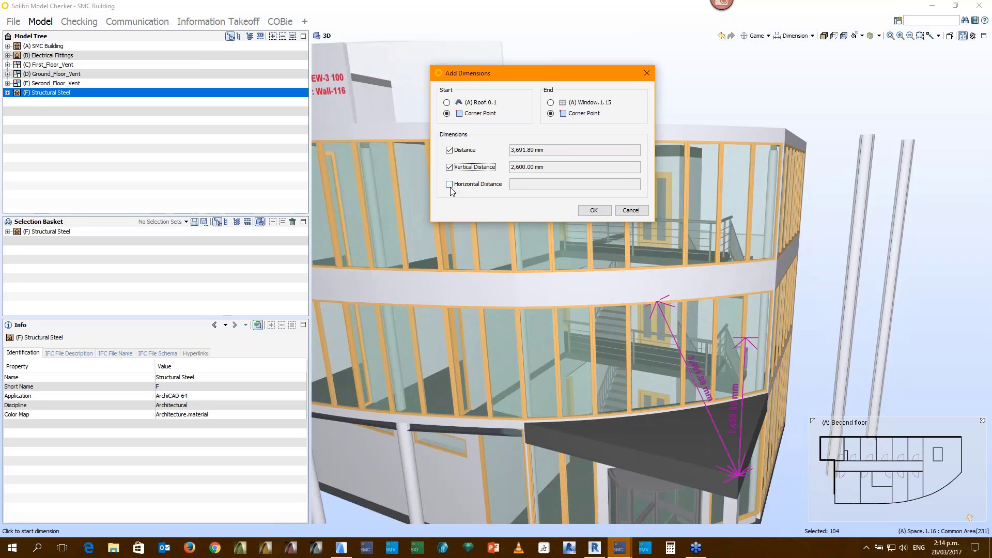
click(449, 183)
click(592, 211)
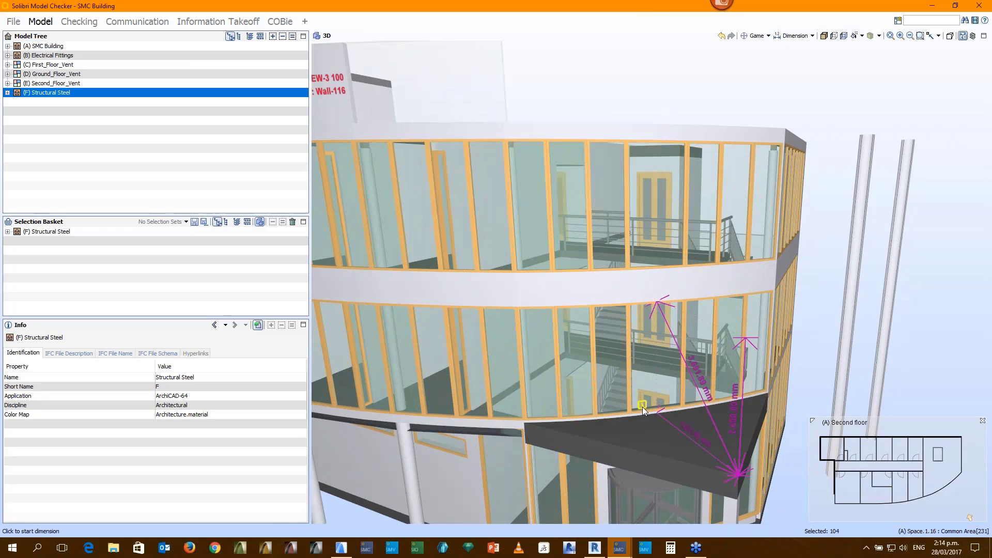
Orbit and zoom around the canopy corner to review the dimension lines from another side
drag(775, 372, 730, 350)
scroll(730, 351, up, 5)
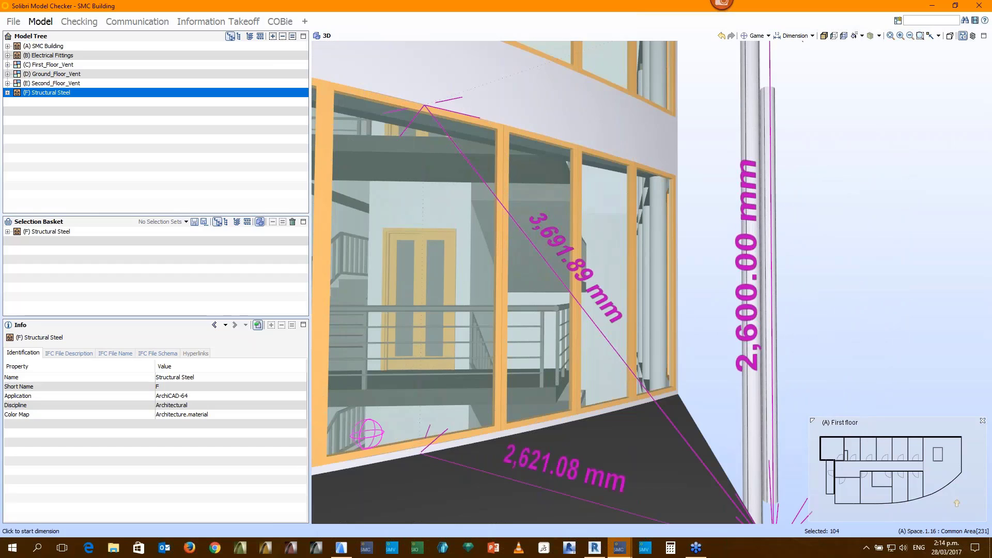
drag(658, 316, 664, 315)
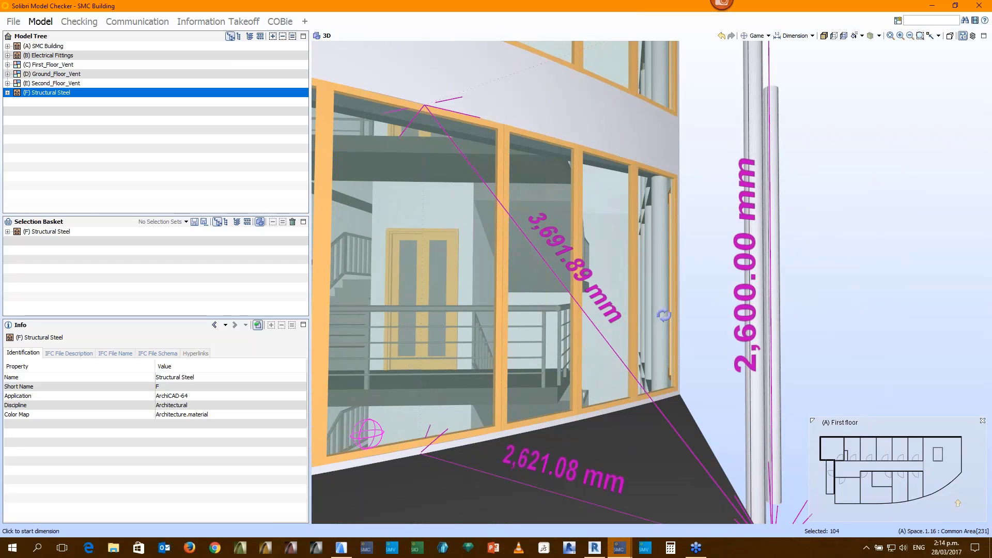
scroll(646, 305, down, 2)
scroll(646, 305, down, 2)
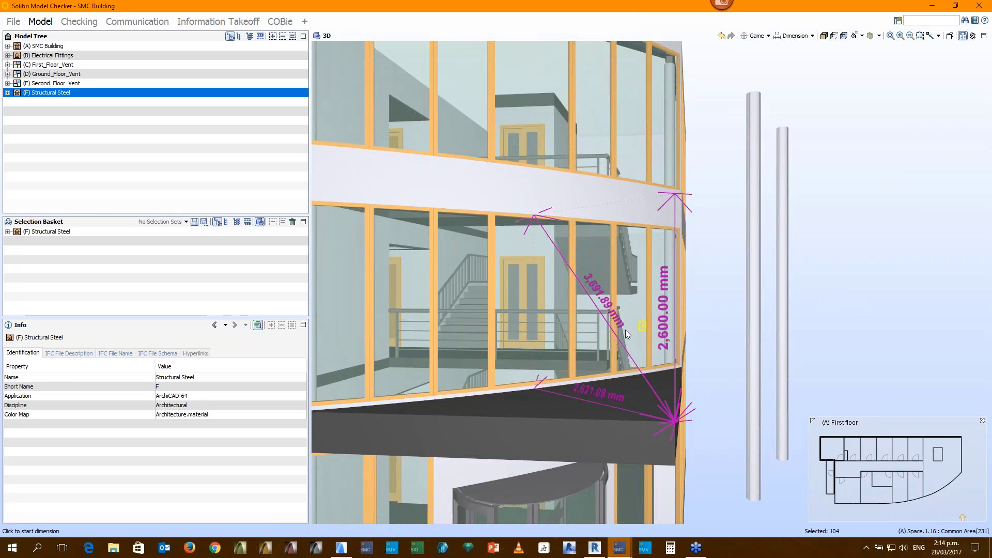
In SMC Building CHECKED, open Getting Started > Deficiency Detection > Required Components and view No Components
click(619, 548)
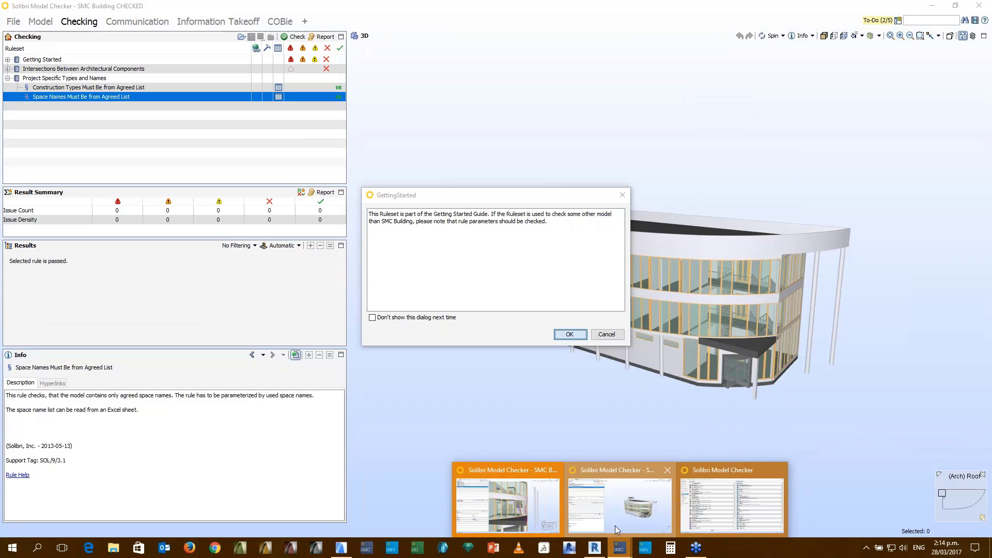
click(615, 526)
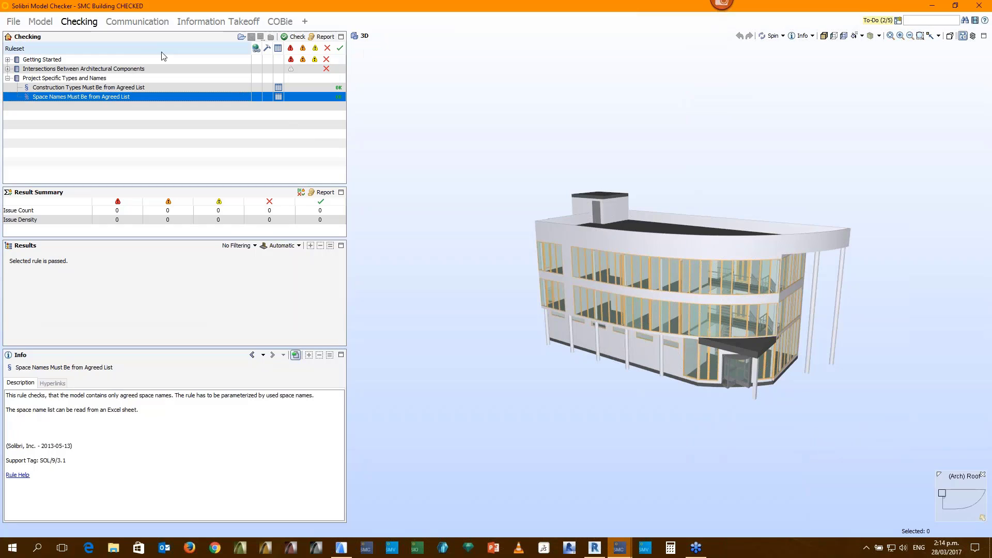
click(8, 78)
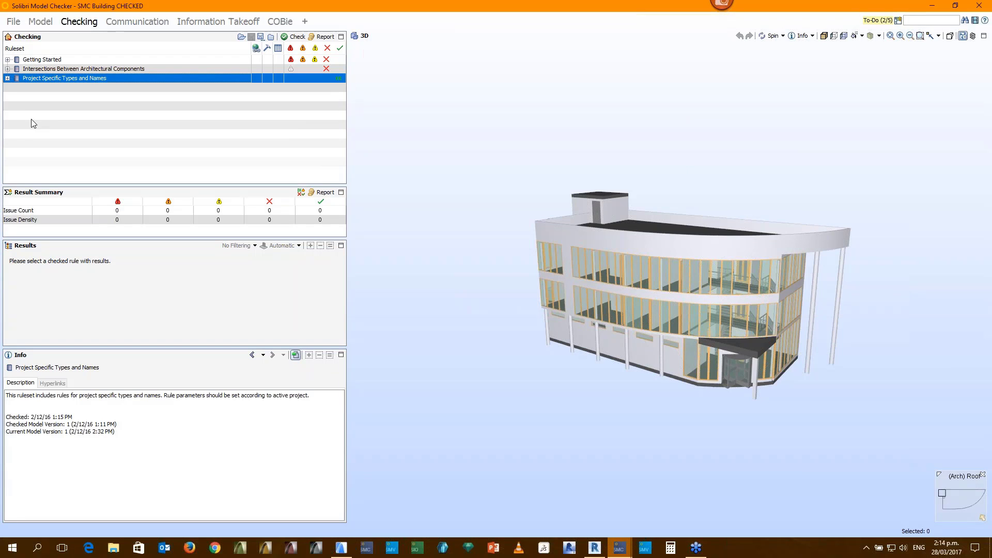
click(7, 59)
click(7, 106)
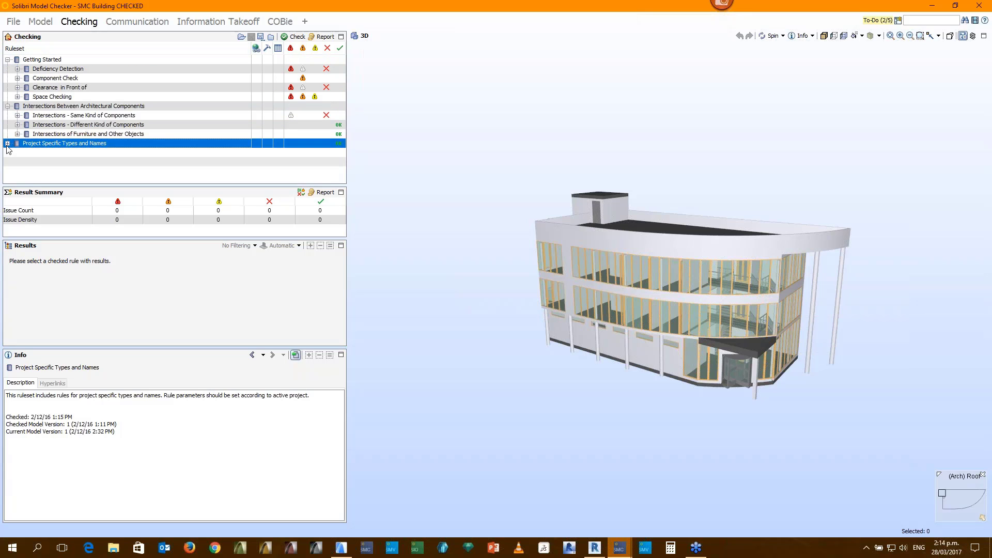
click(8, 143)
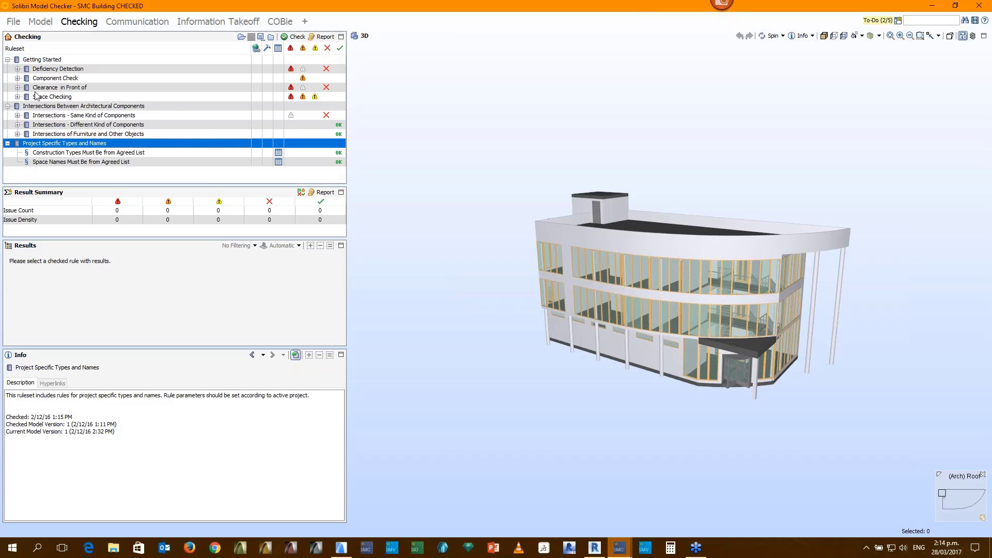
click(17, 69)
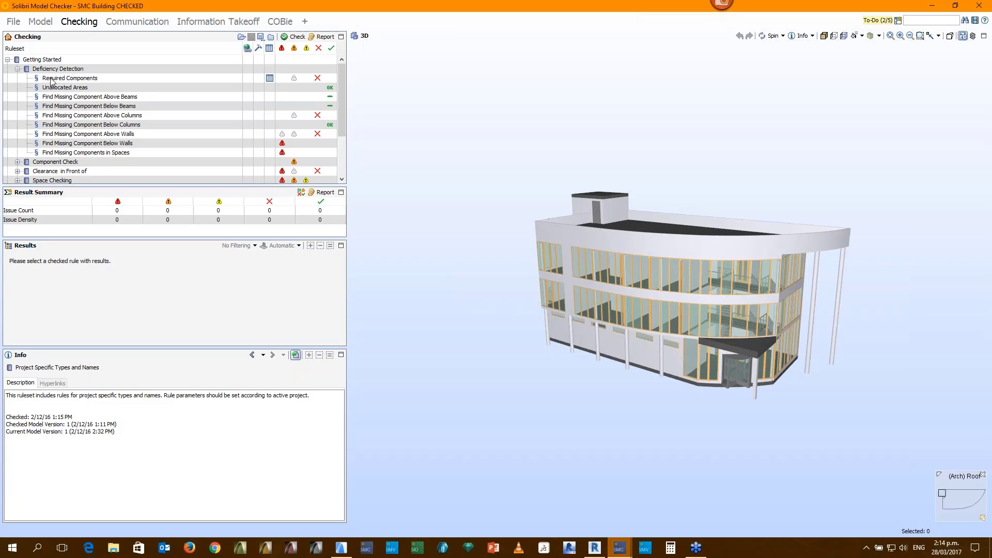
click(54, 82)
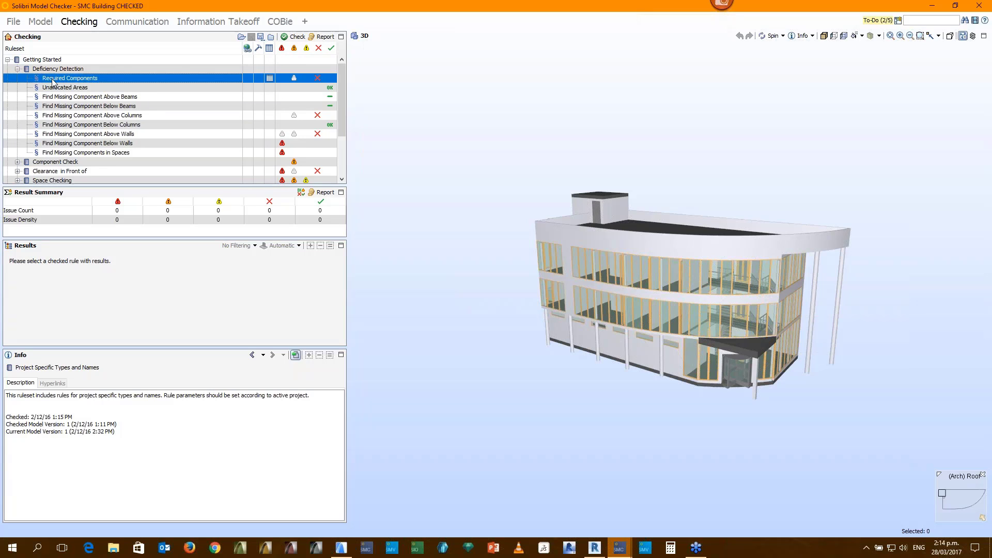
click(289, 268)
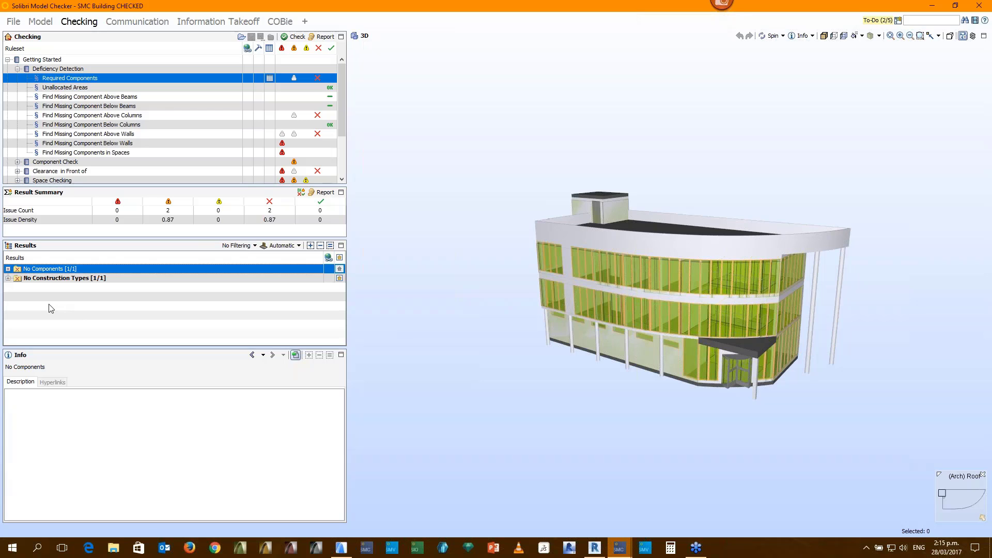
Show the No Construction Types issue's Info note and its location in the Results panel
click(37, 282)
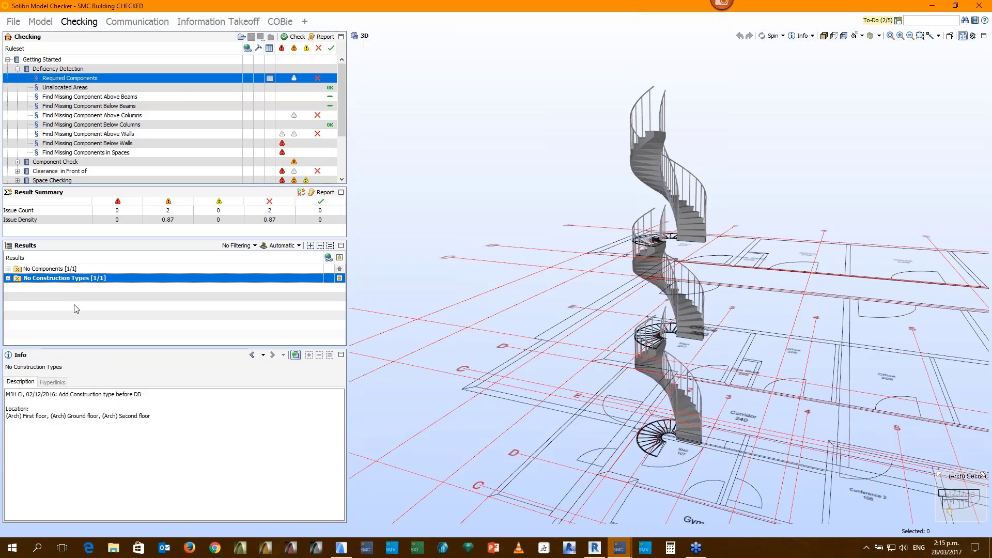
Expand Find Missing Component Above Columns to C-4 D200, 450.00 mm, and highlight the distance sentence
click(93, 117)
click(48, 271)
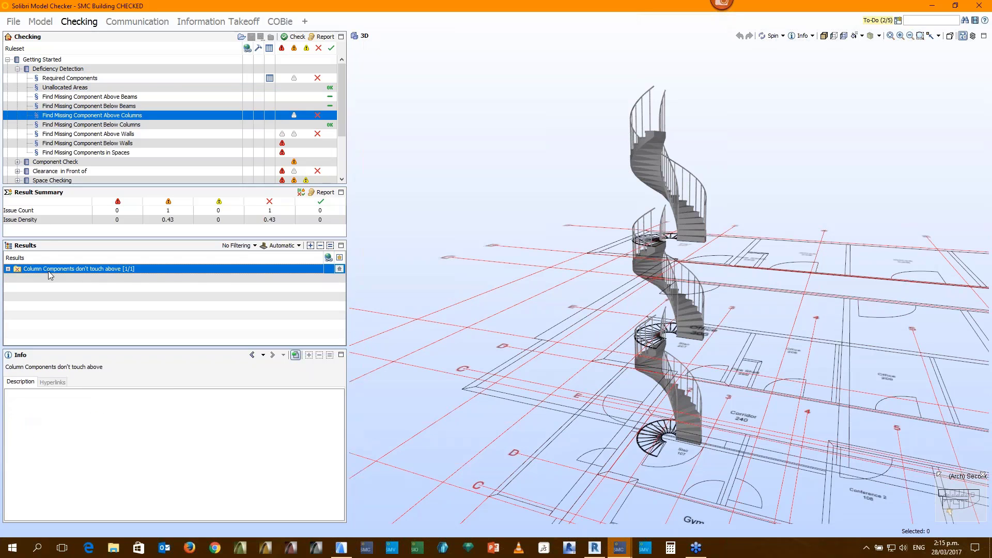
double_click(48, 270)
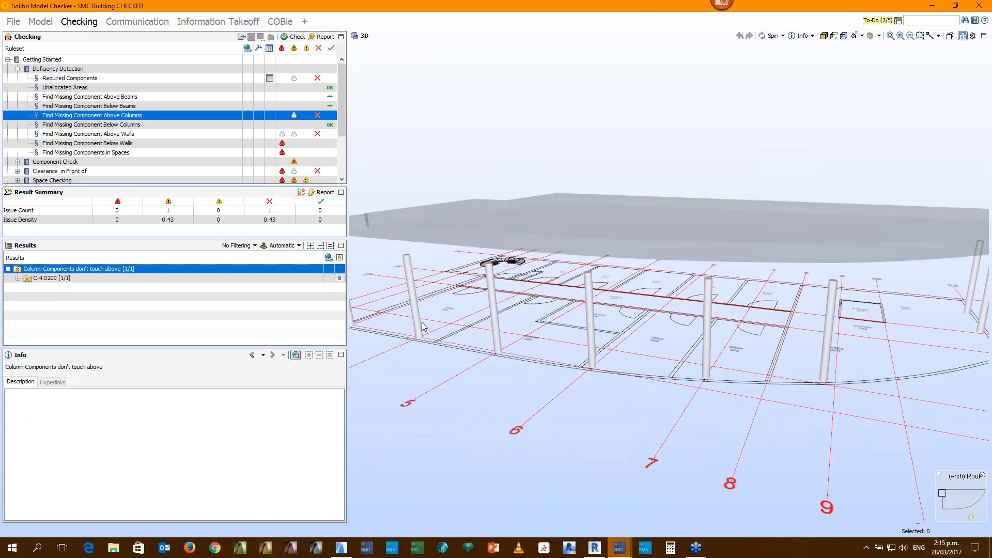
click(18, 280)
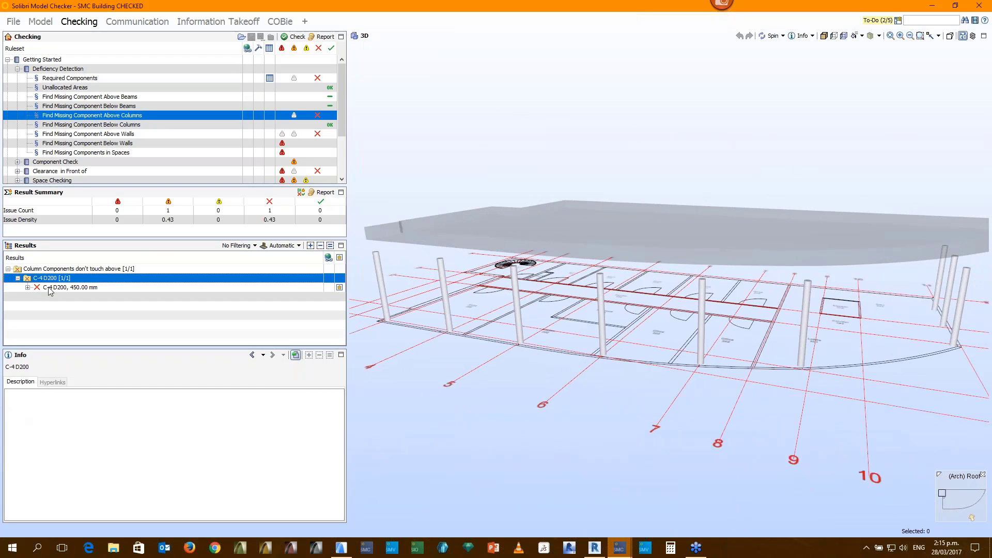
click(49, 289)
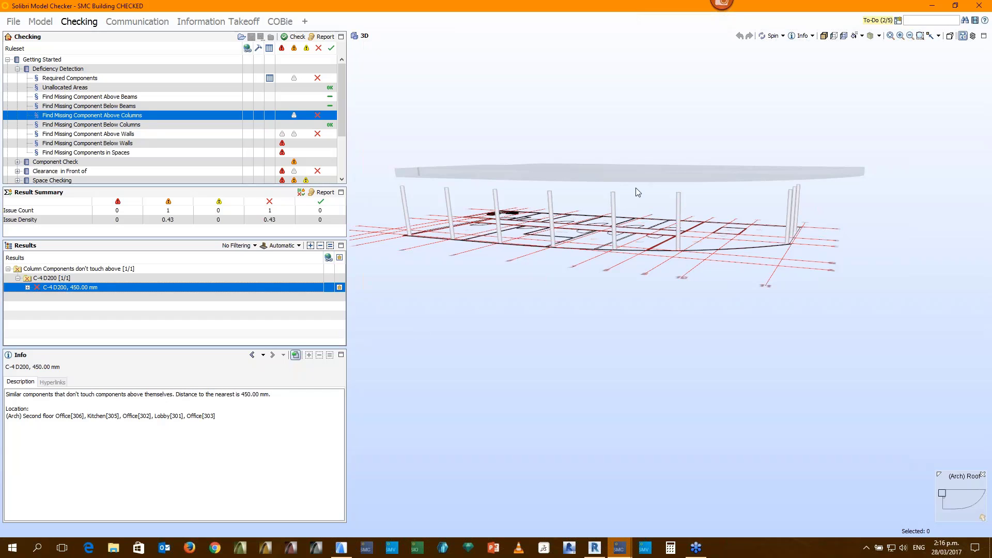
scroll(618, 178, up, 2)
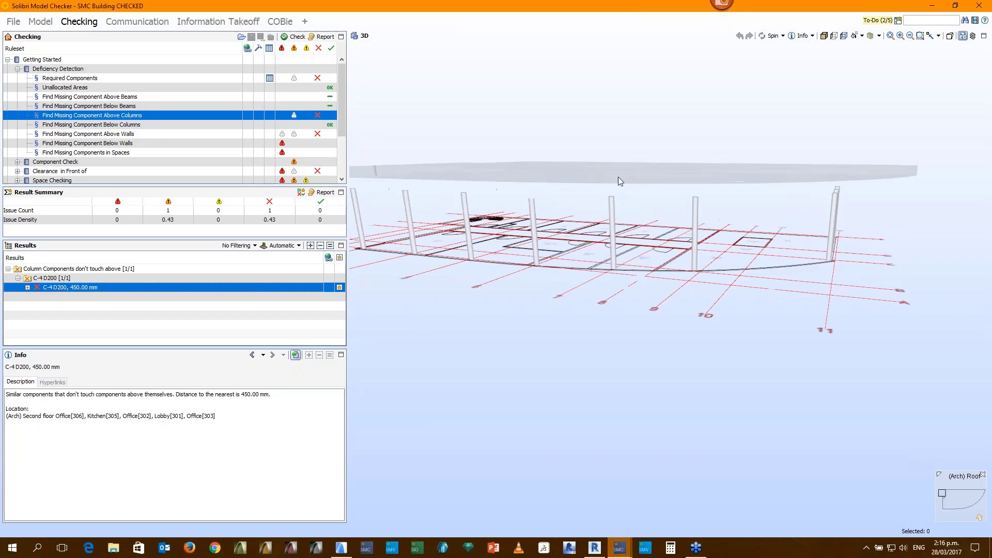
scroll(617, 177, up, 2)
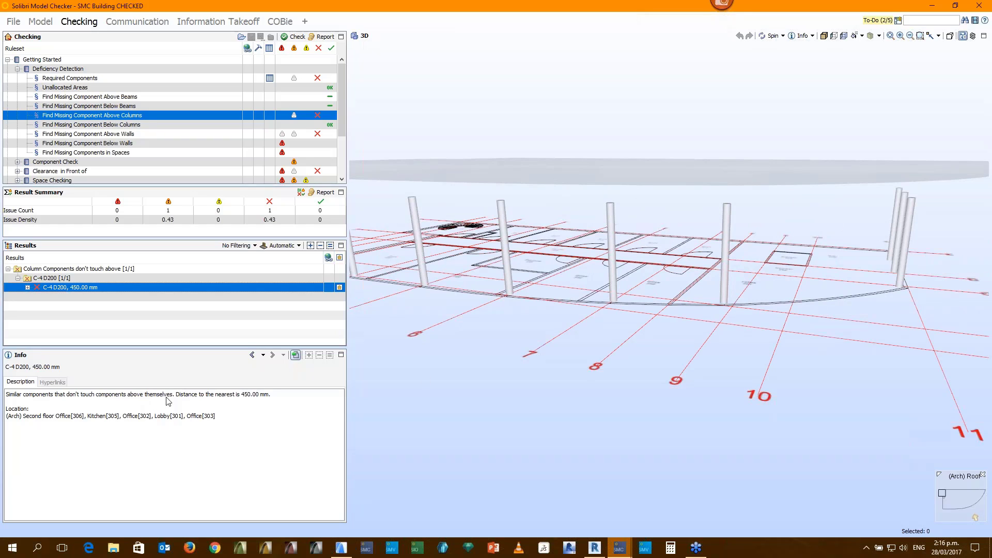
drag(271, 395, 176, 395)
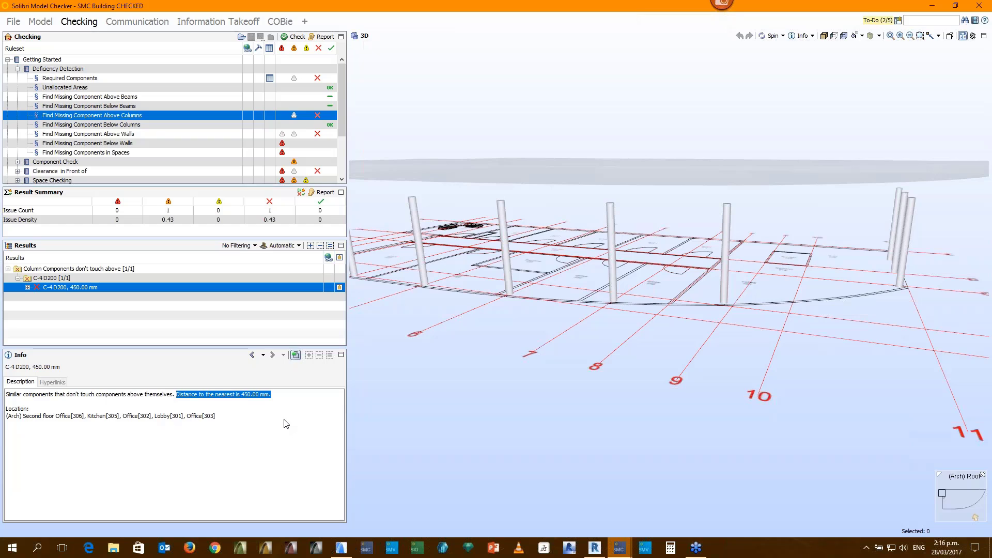
Zoom to the EW-2 100 wall issue in 3D, then expand the Clearance in Front of group
click(106, 136)
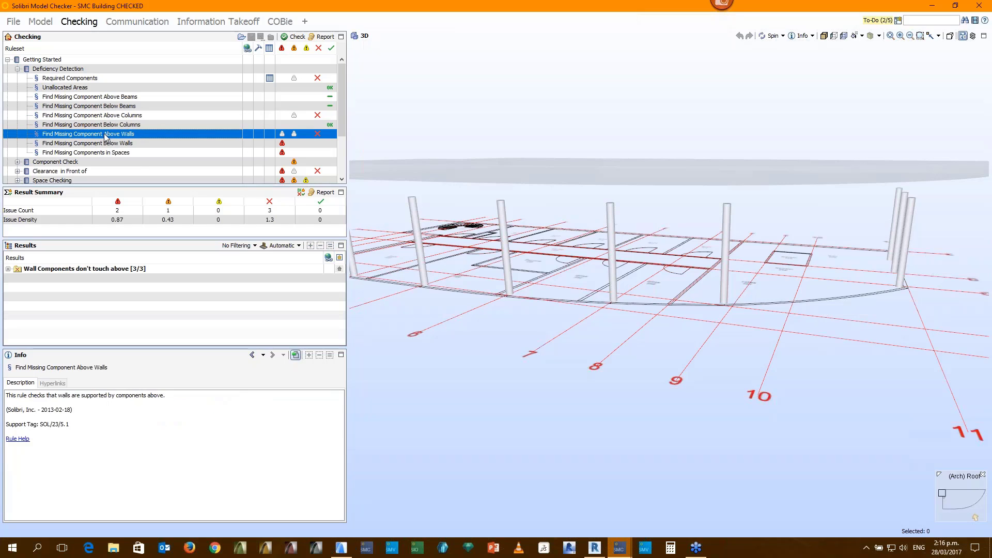
click(40, 270)
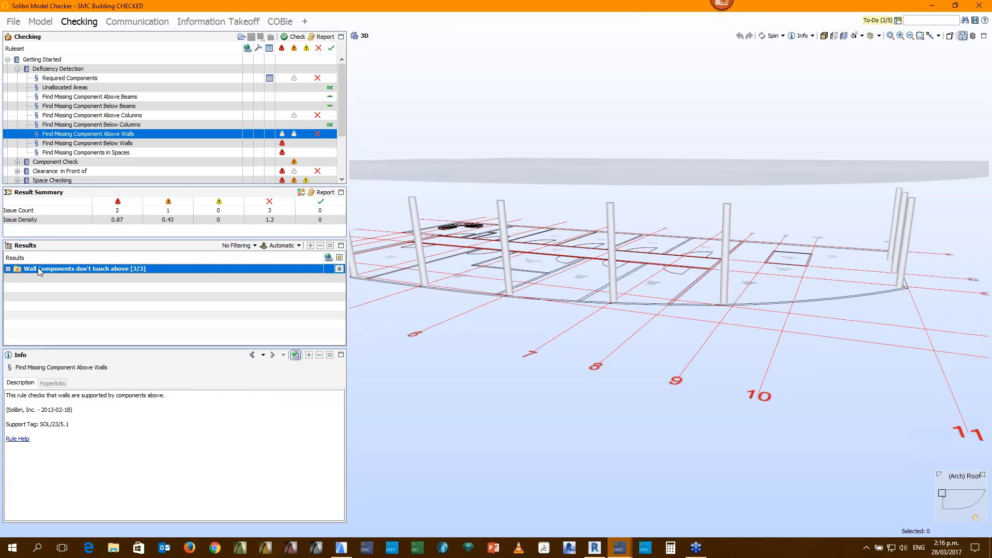
double_click(40, 270)
click(37, 280)
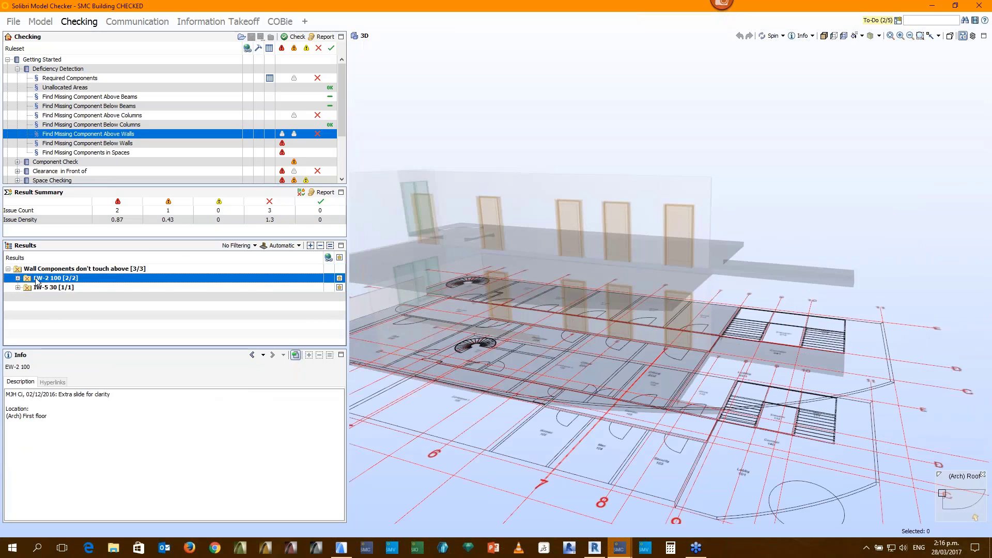
double_click(36, 279)
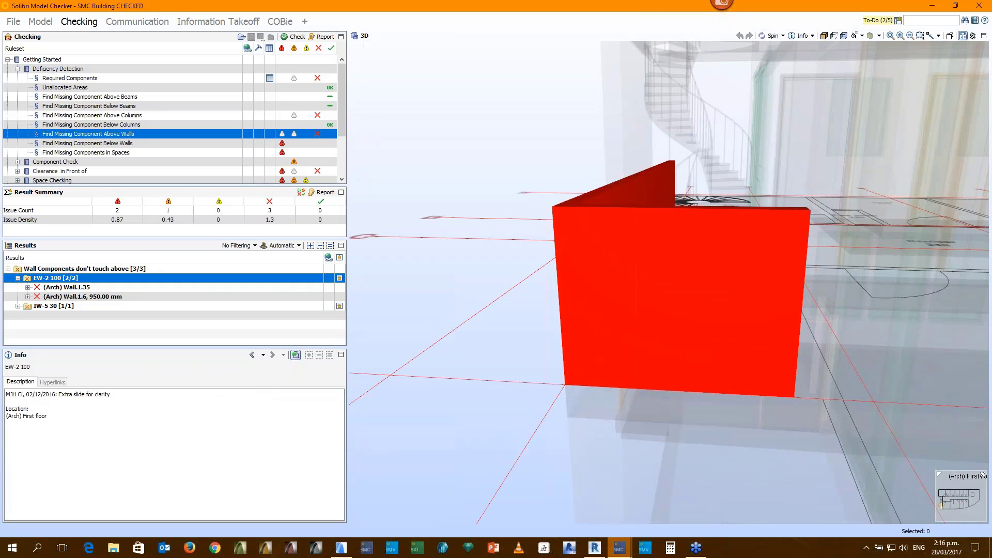
drag(513, 364, 737, 260)
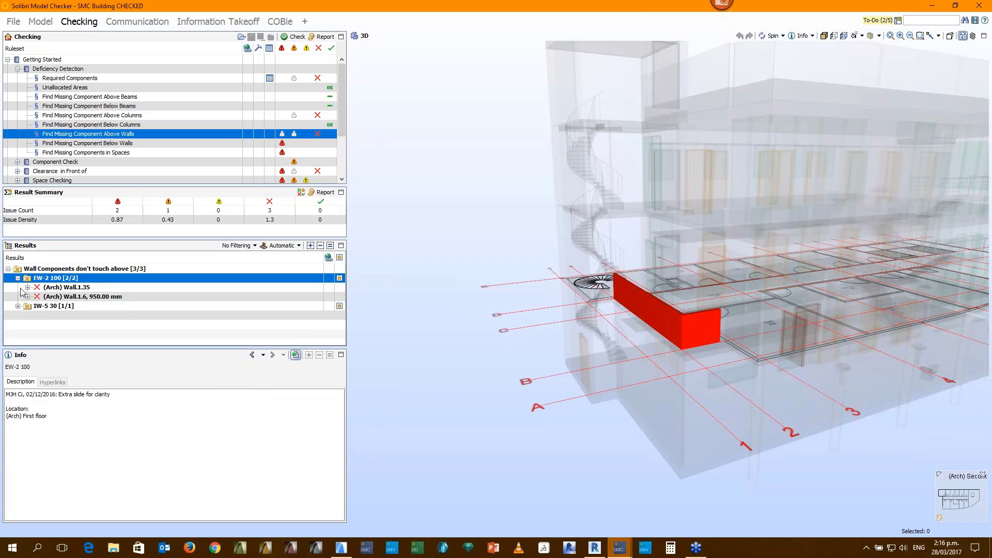
click(26, 171)
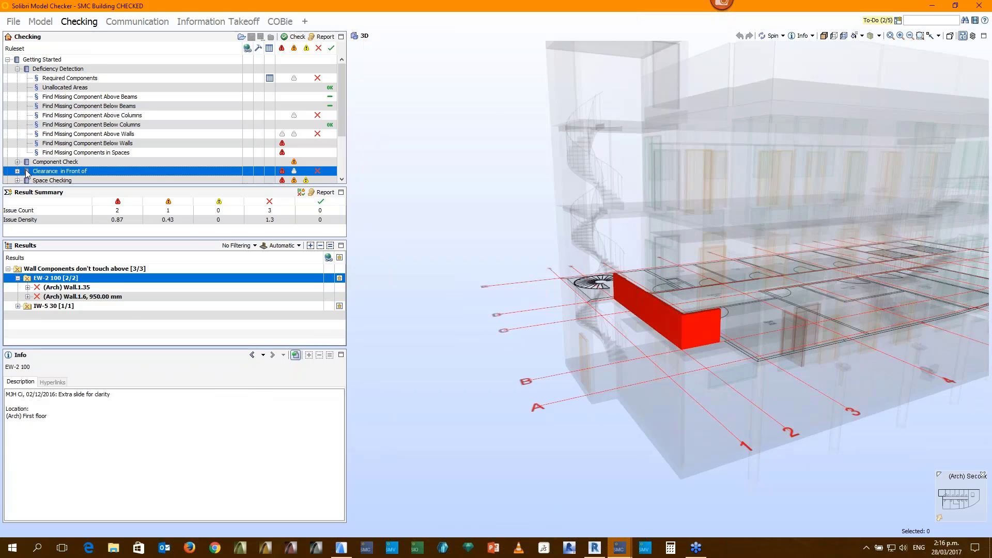
click(18, 172)
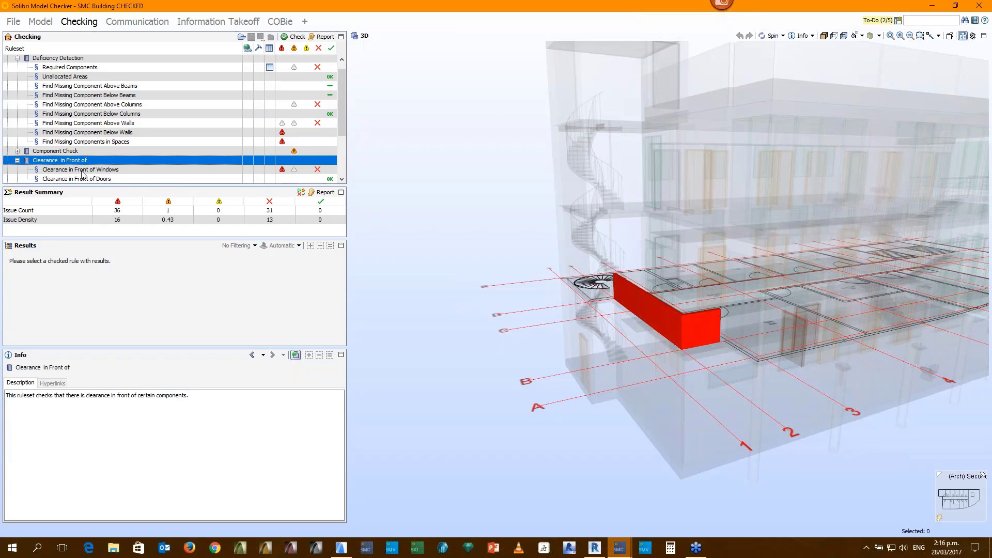
Select the Suspended Ceiling too close to Window component result under Clearance in Front of Windows
click(84, 172)
click(34, 269)
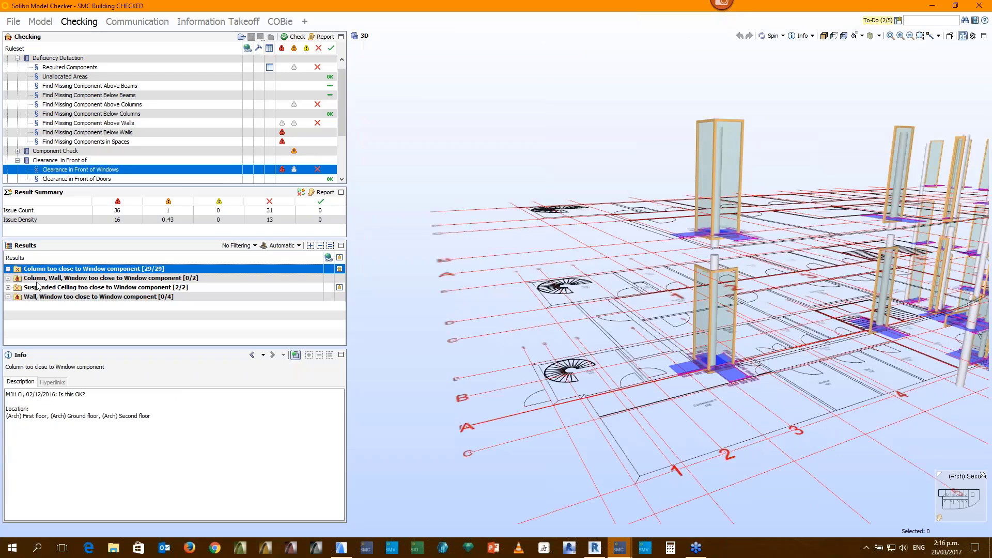
click(37, 286)
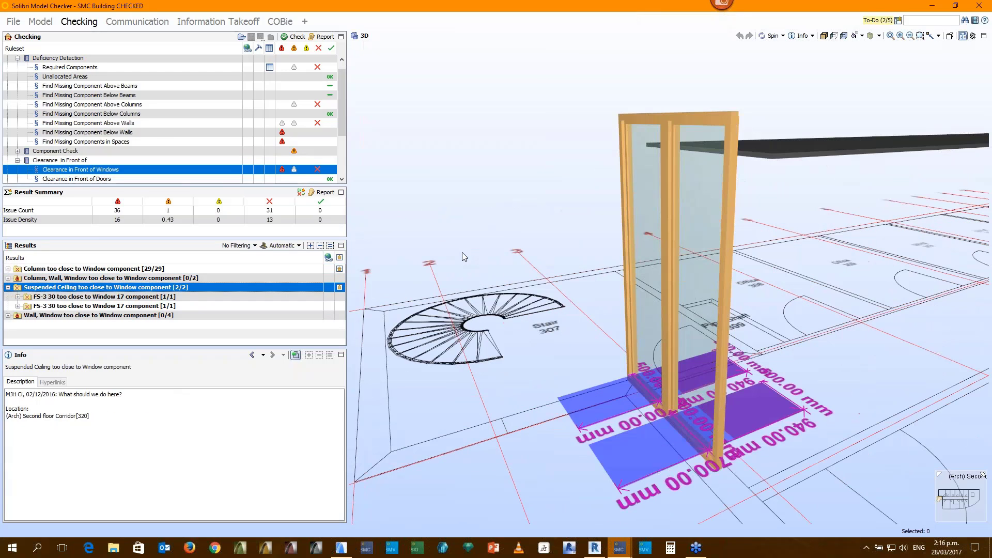
scroll(500, 246, down, 3)
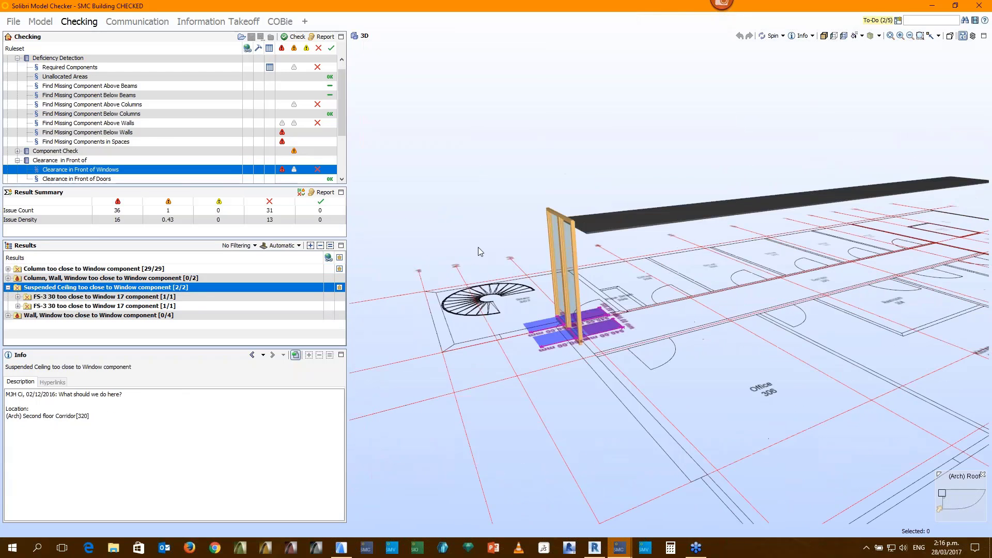
scroll(690, 225, up, 3)
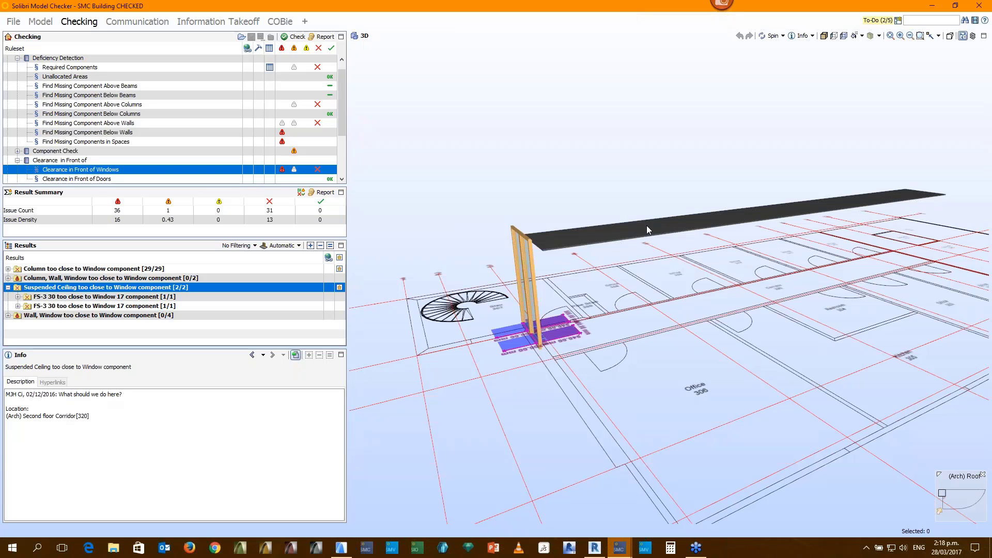
Expand the Column Components don't touch above result to reveal column C-4 D200
click(112, 105)
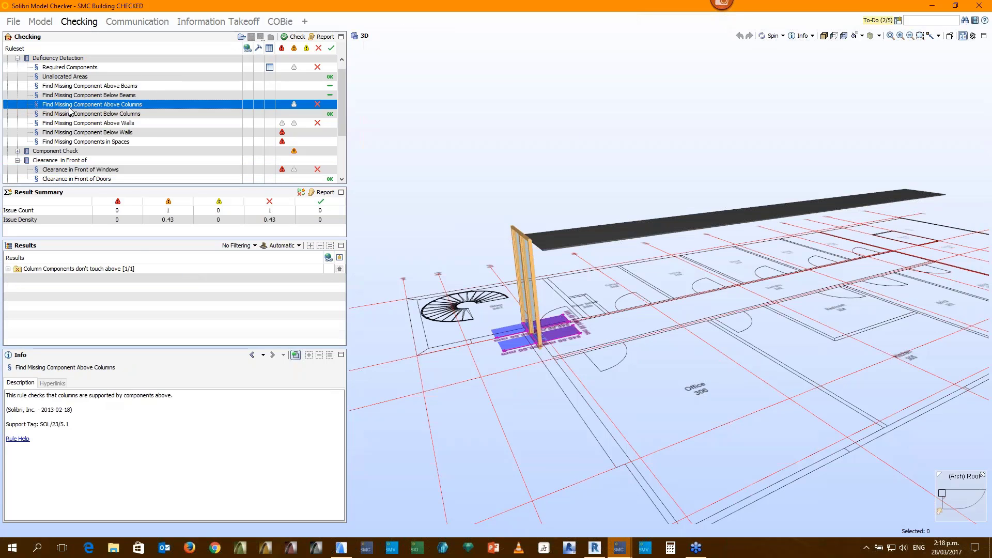
click(52, 270)
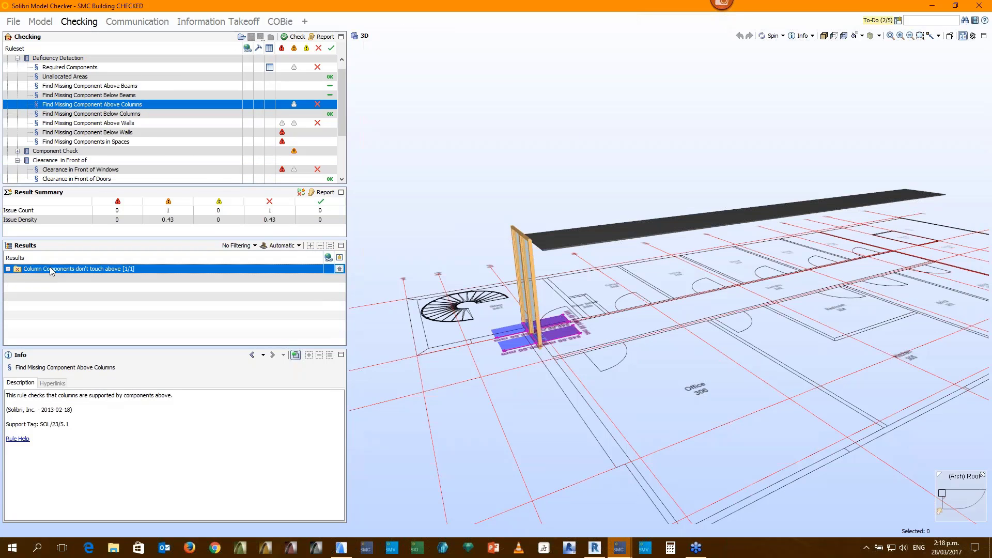
double_click(51, 270)
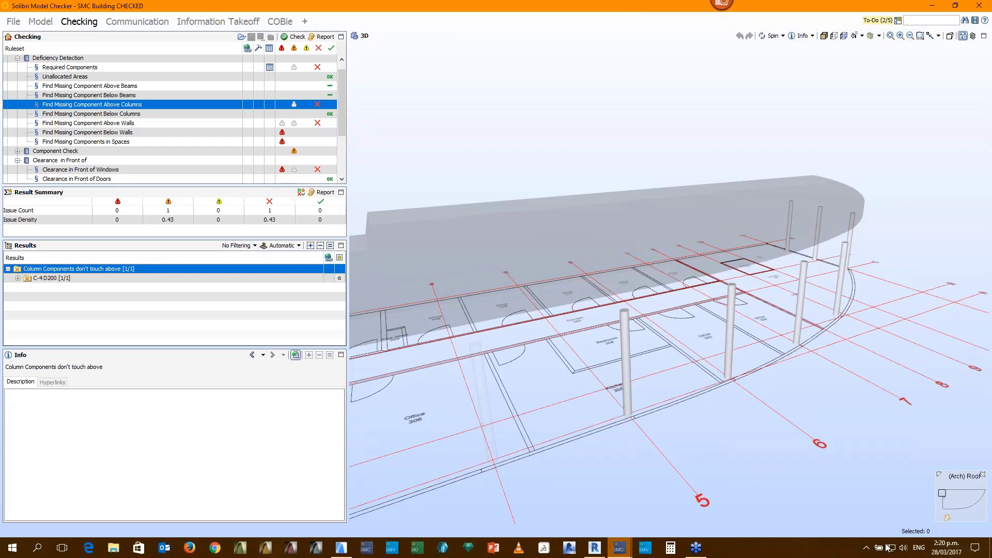
Browse the flagged column's property tabs, ending on Renovation Status: Existing
click(627, 328)
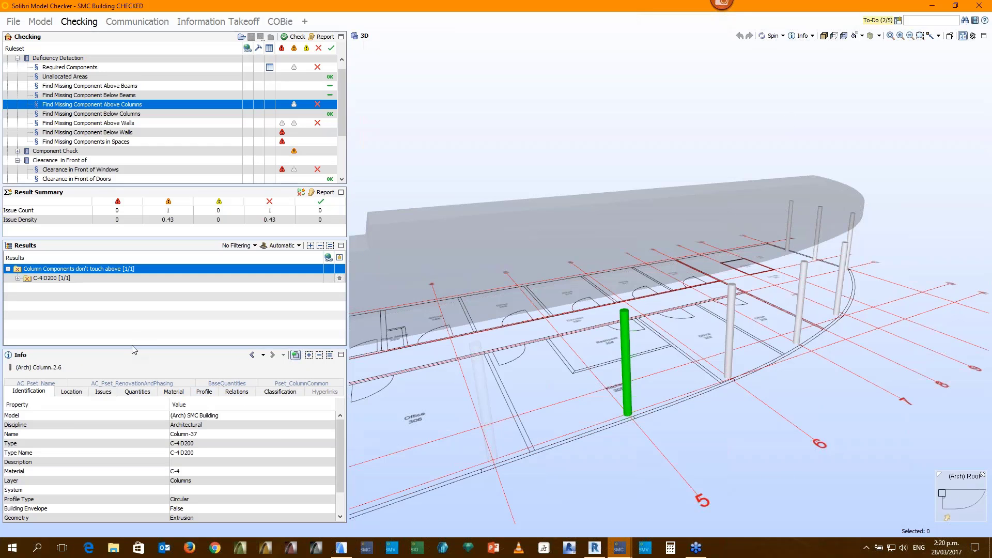
drag(133, 346, 133, 323)
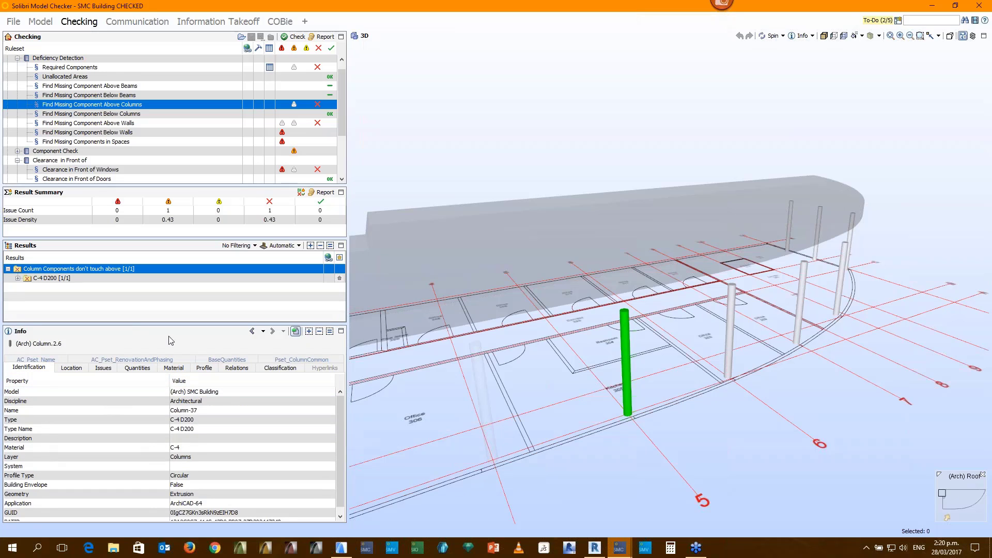
click(73, 368)
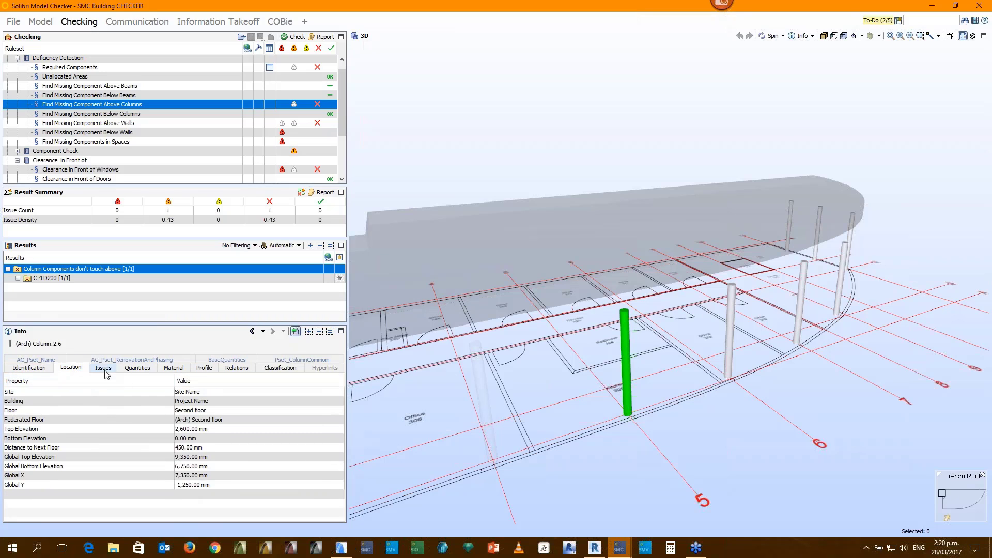
click(137, 367)
click(185, 368)
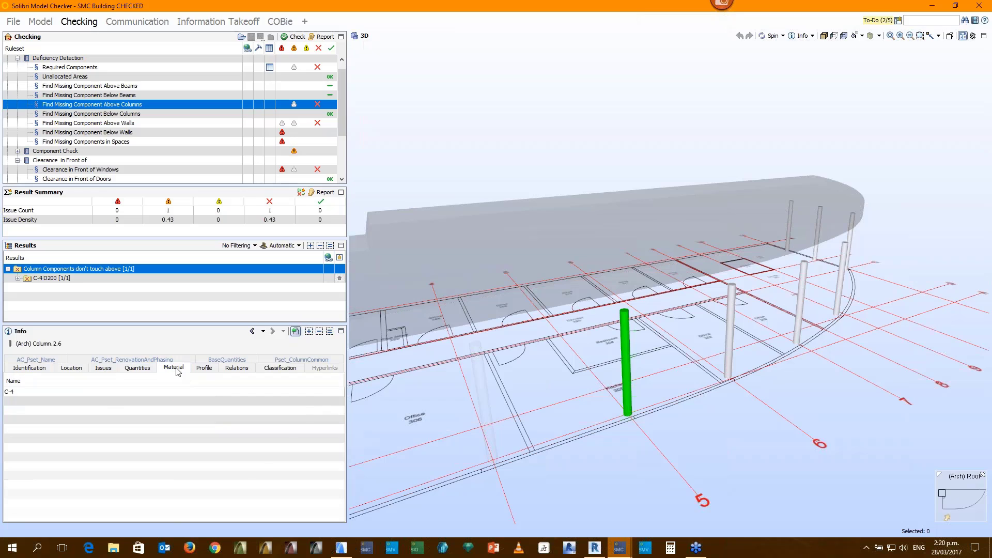
click(206, 368)
click(280, 368)
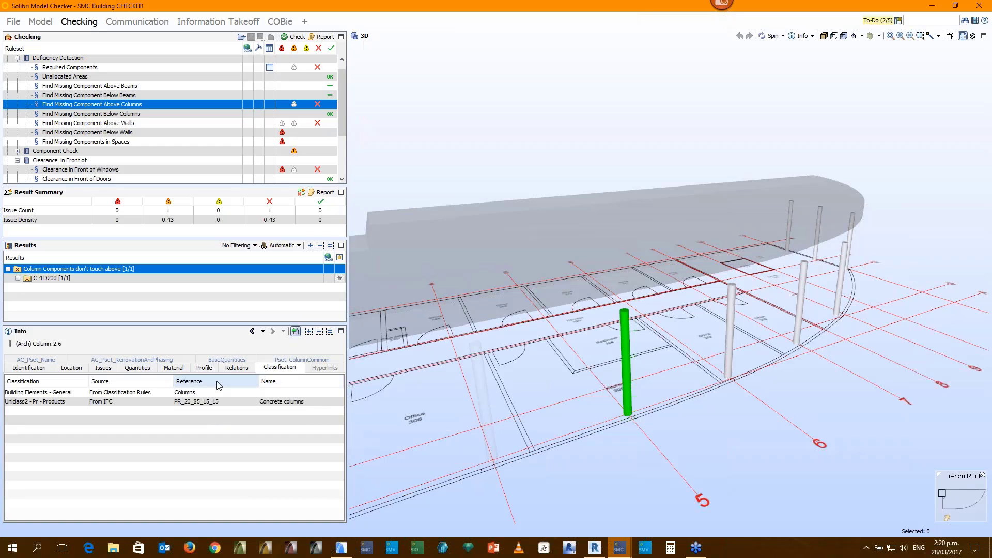
click(46, 362)
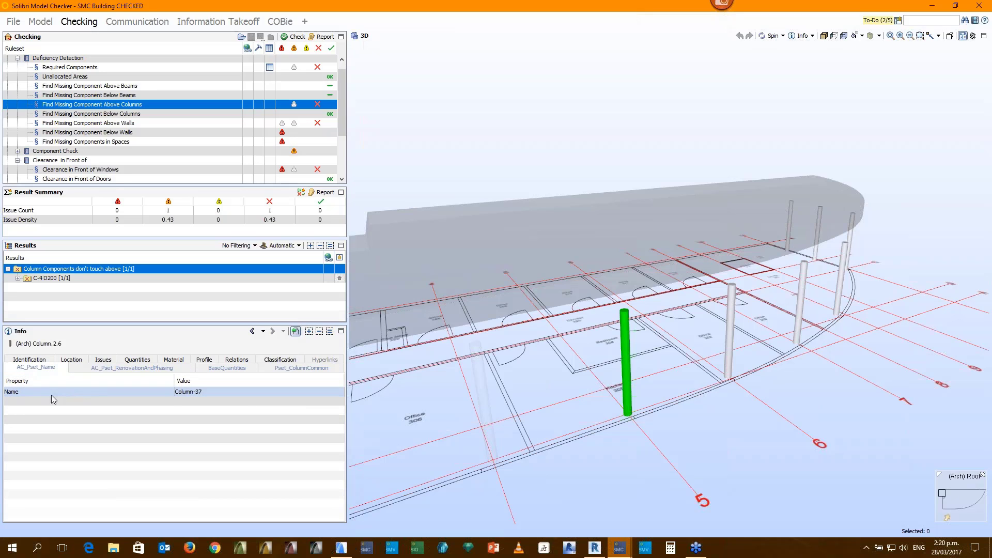
click(110, 367)
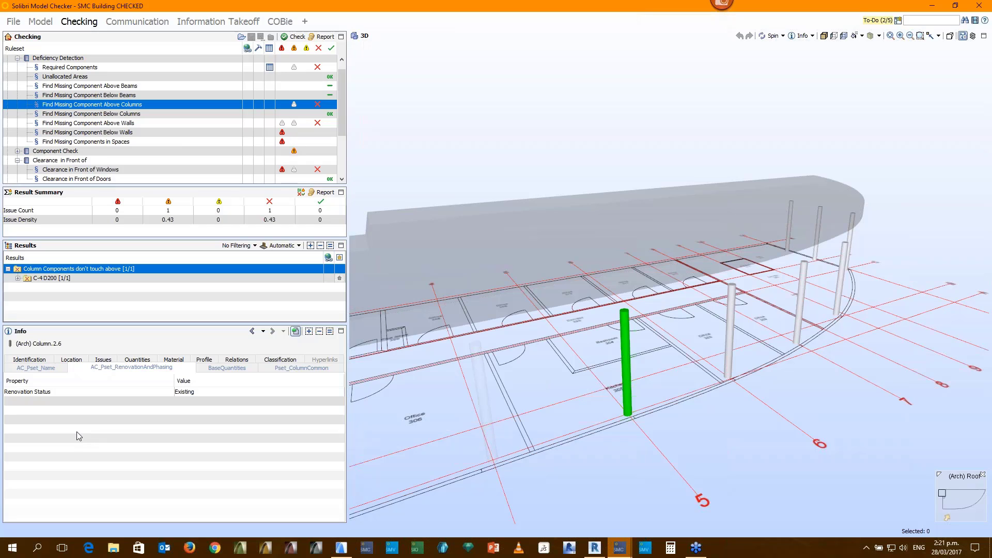
Switch to the Communication tab showing the eight current issues
click(122, 24)
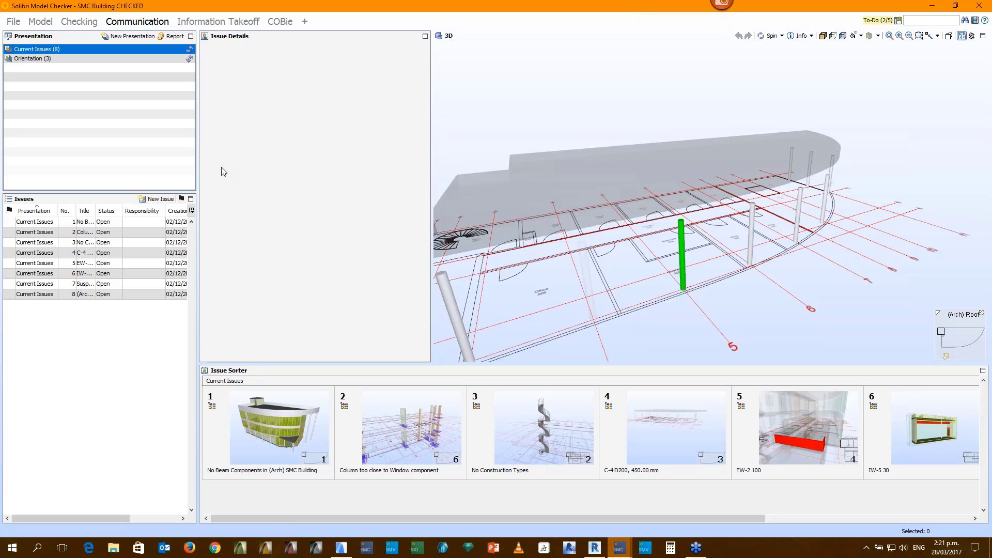
Add a responsible person to issue 1, No Beam Components, then open issue 2
click(278, 450)
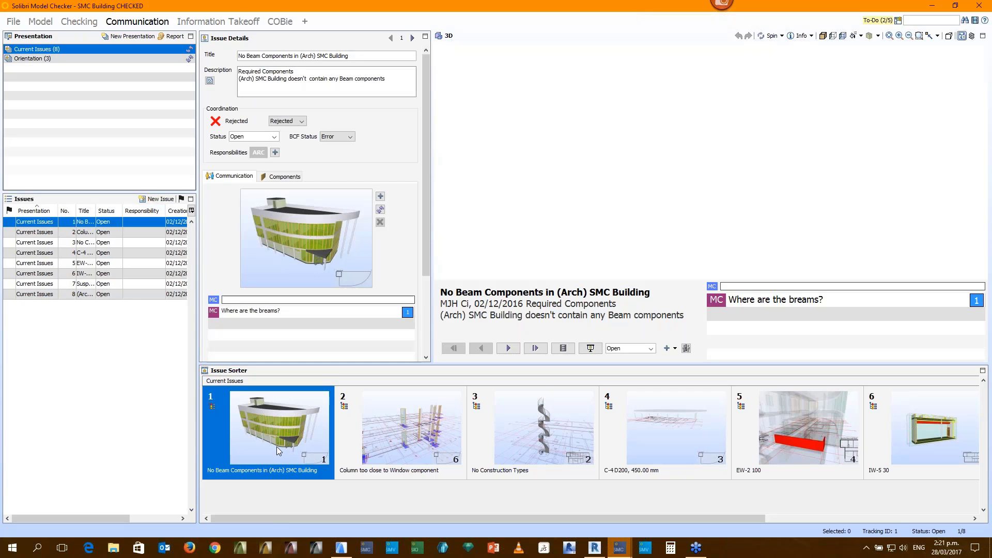
click(275, 152)
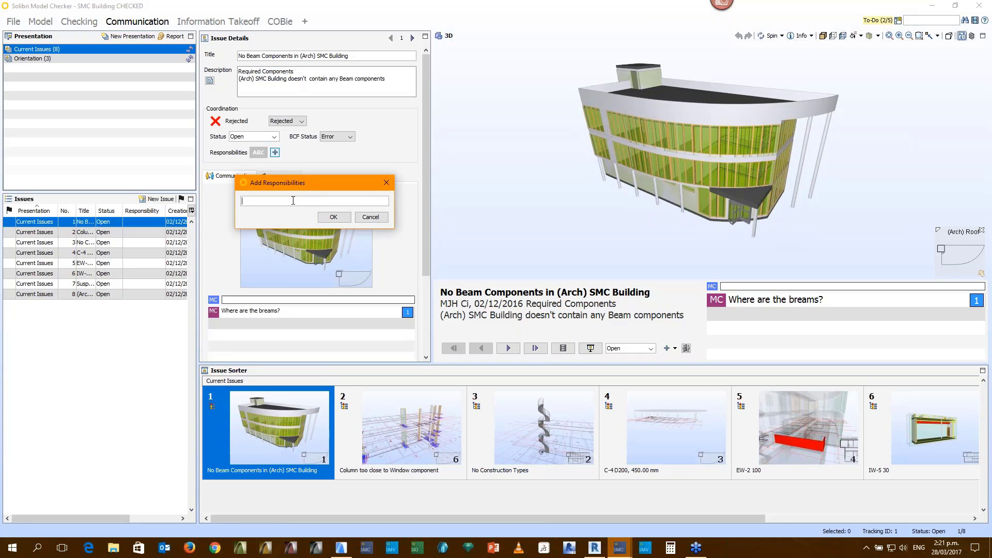
text(TREVOR)
click(340, 218)
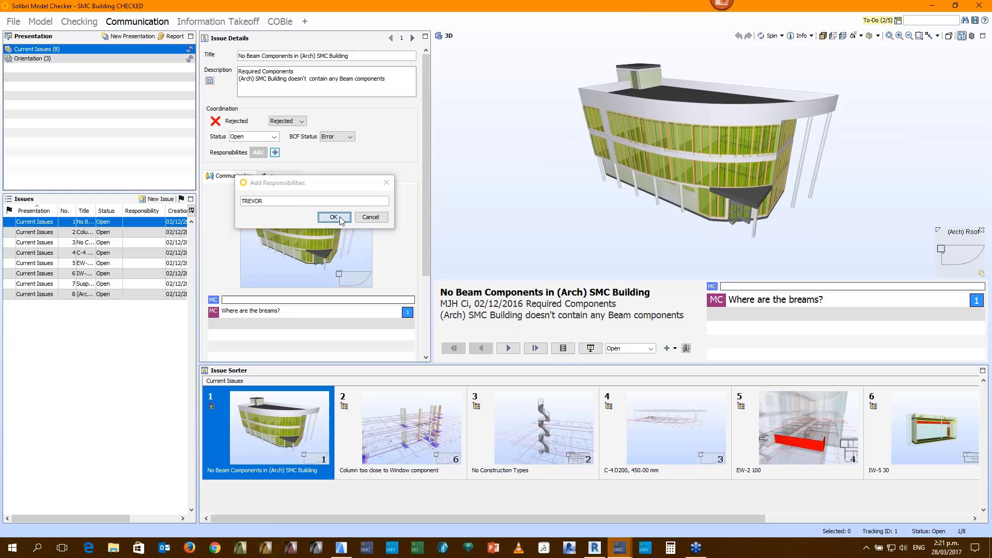
click(411, 434)
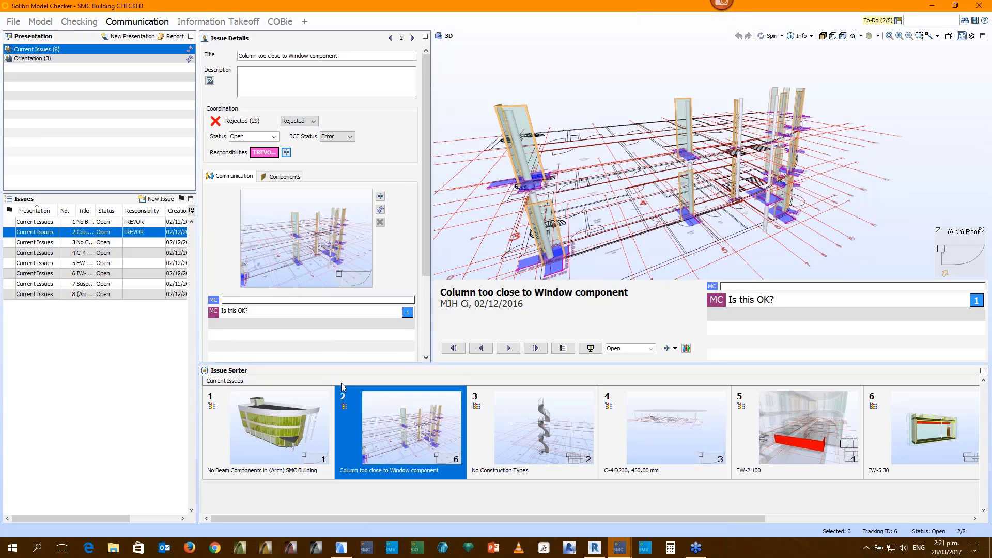
Open issue 3, No Construction Types, and add a responsible person to it
click(527, 440)
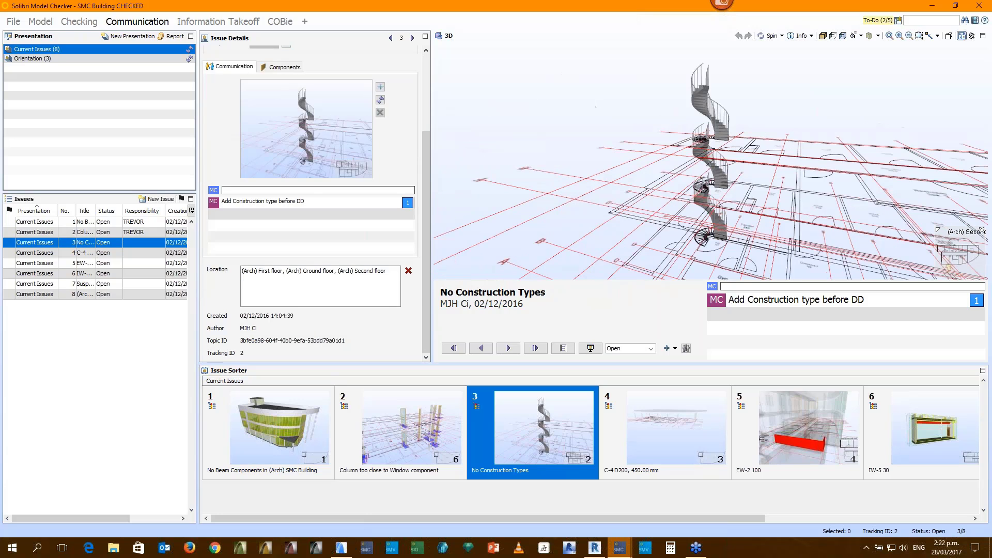
scroll(248, 78, up, 3)
scroll(298, 70, up, 2)
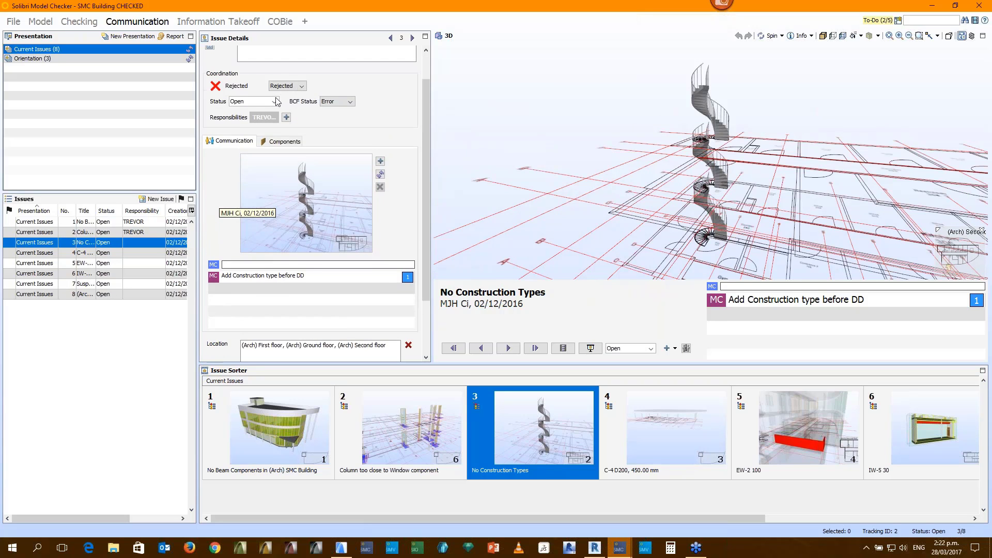
click(287, 117)
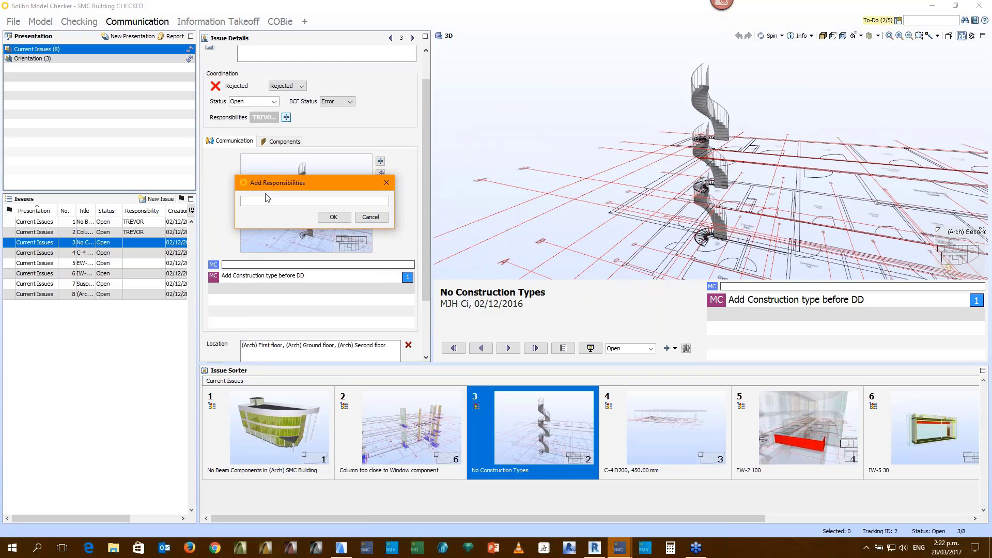
text(SARAH)
click(333, 217)
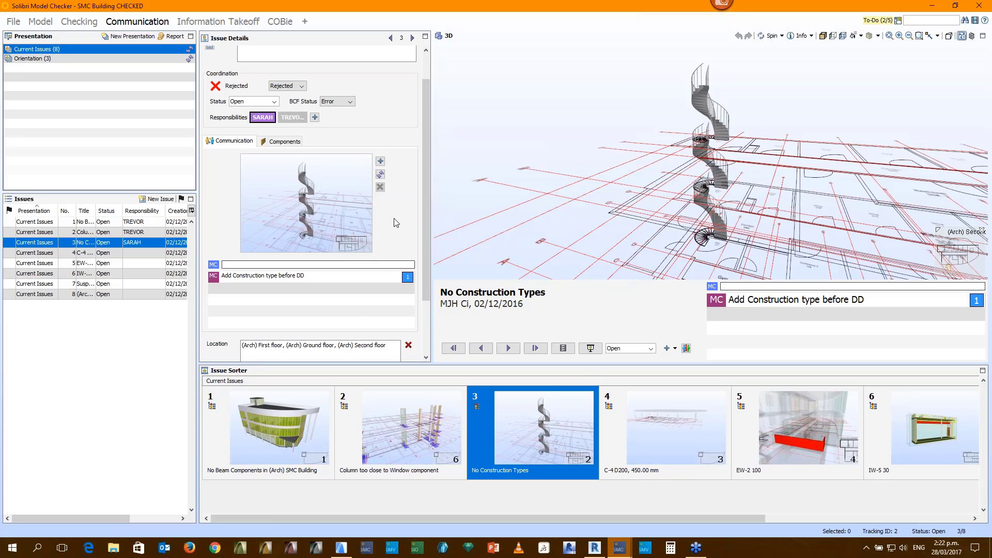
In presentation mode, create an ARCH responsibility and assign it to issue C-4 D200
click(591, 349)
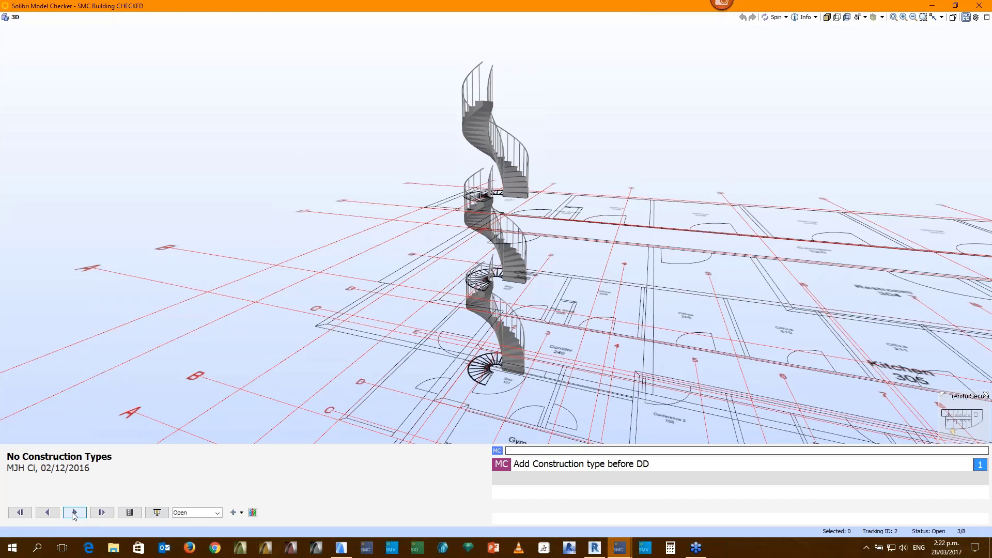
click(75, 512)
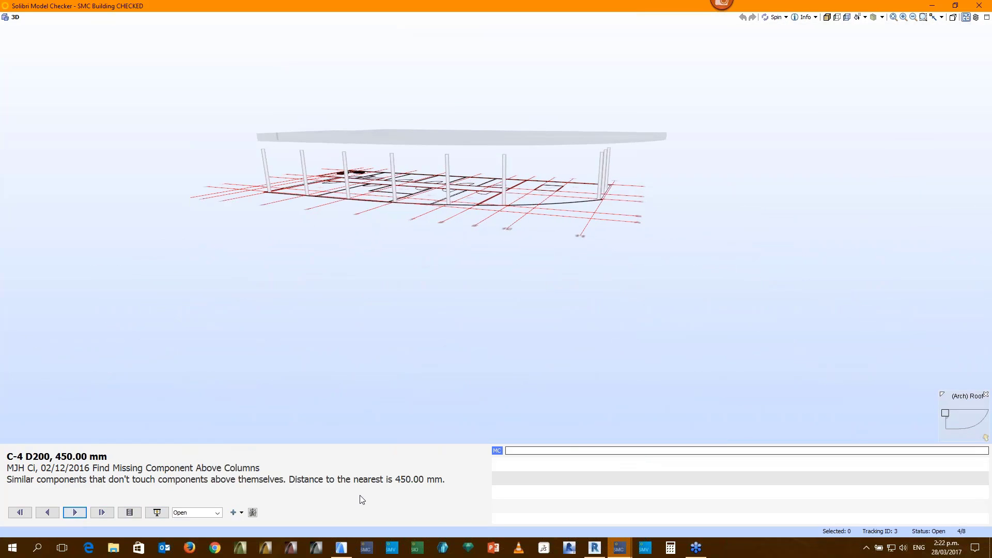
click(253, 512)
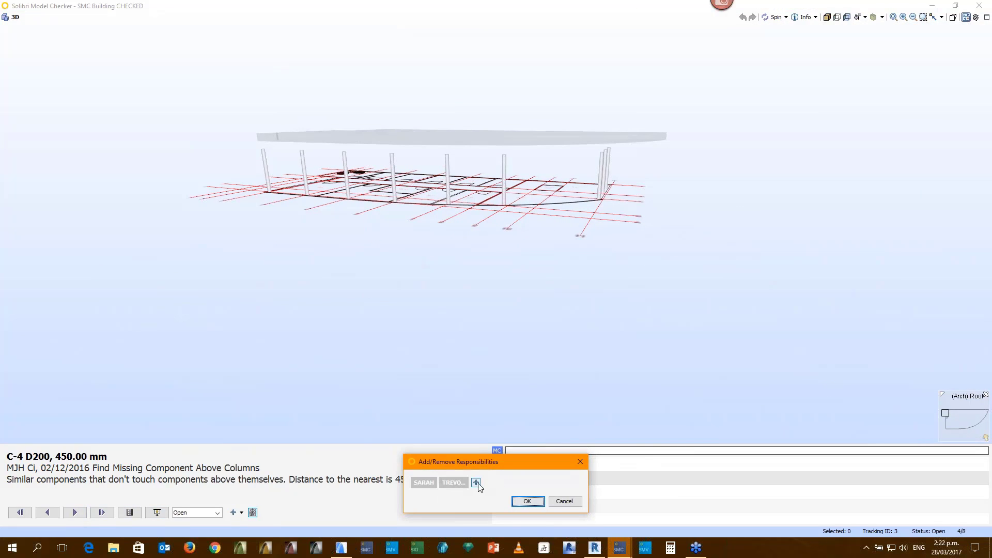
click(476, 483)
text(ARCH)
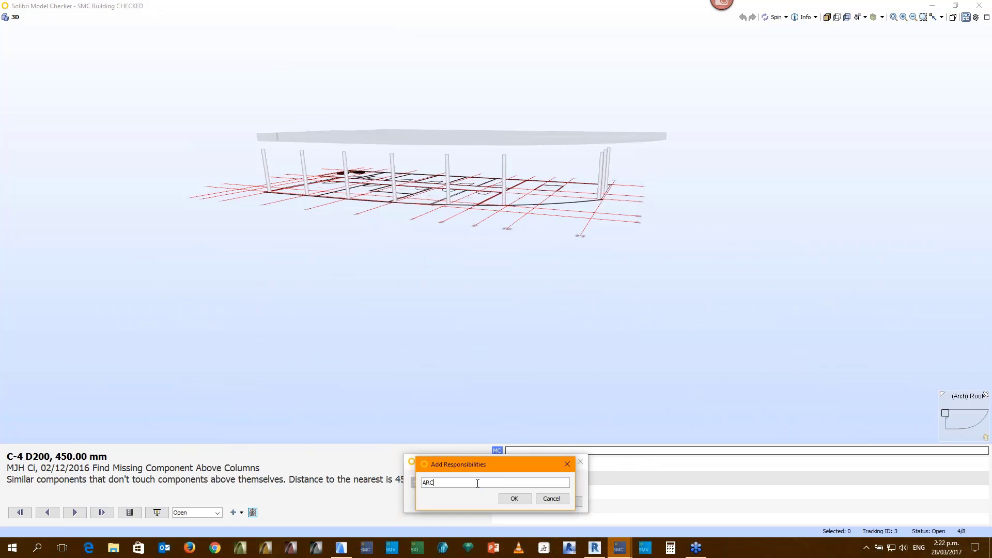
click(513, 498)
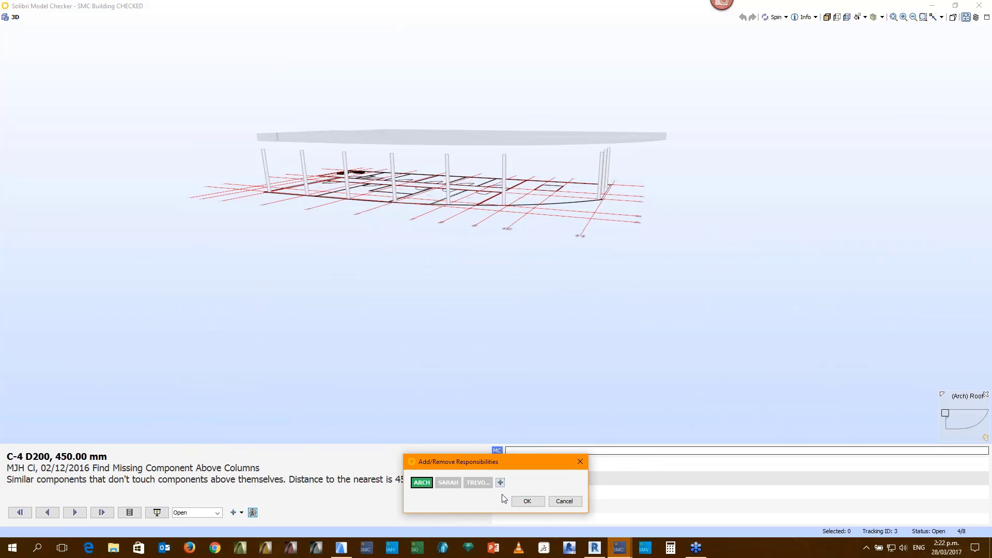
click(527, 501)
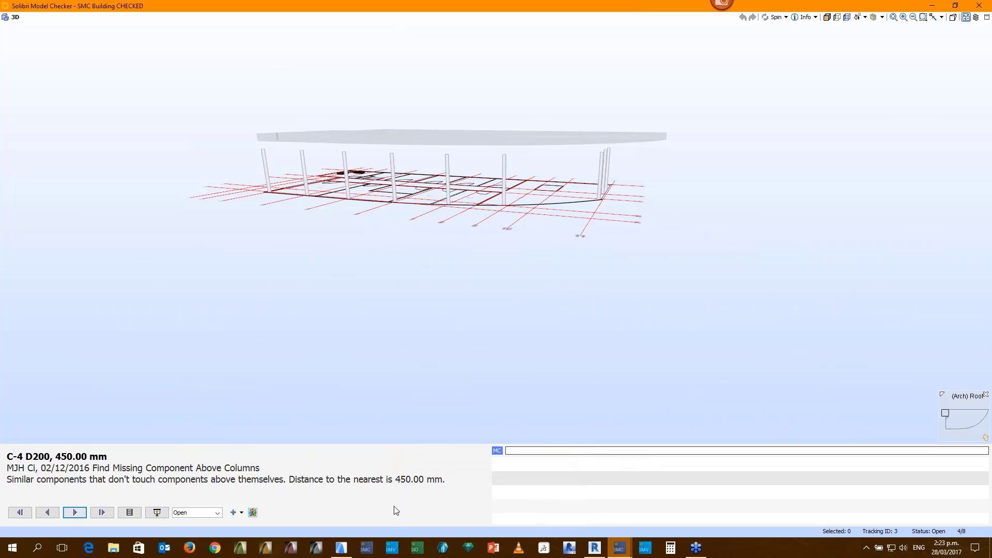
Assign ARCH as responsible for the EW-2 100 issue
click(74, 513)
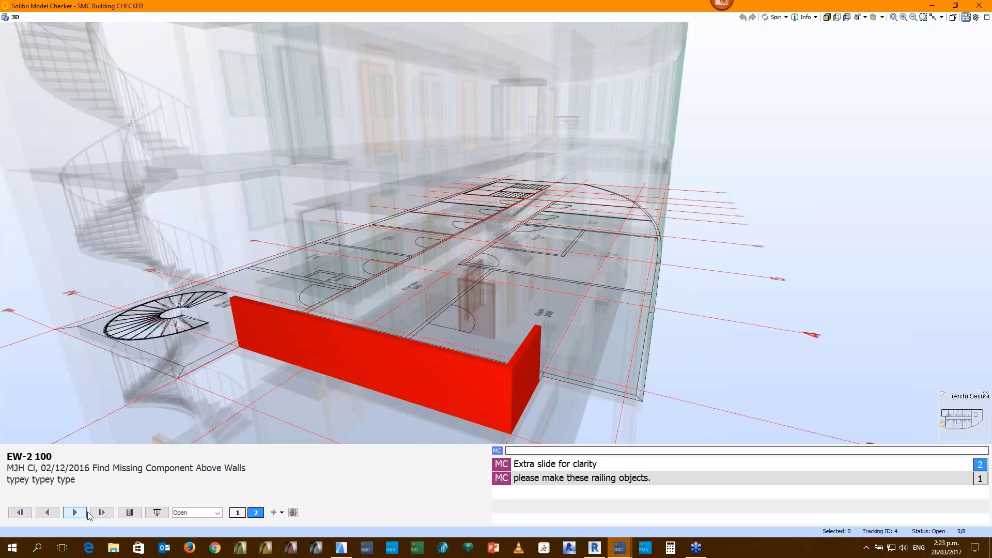
click(293, 512)
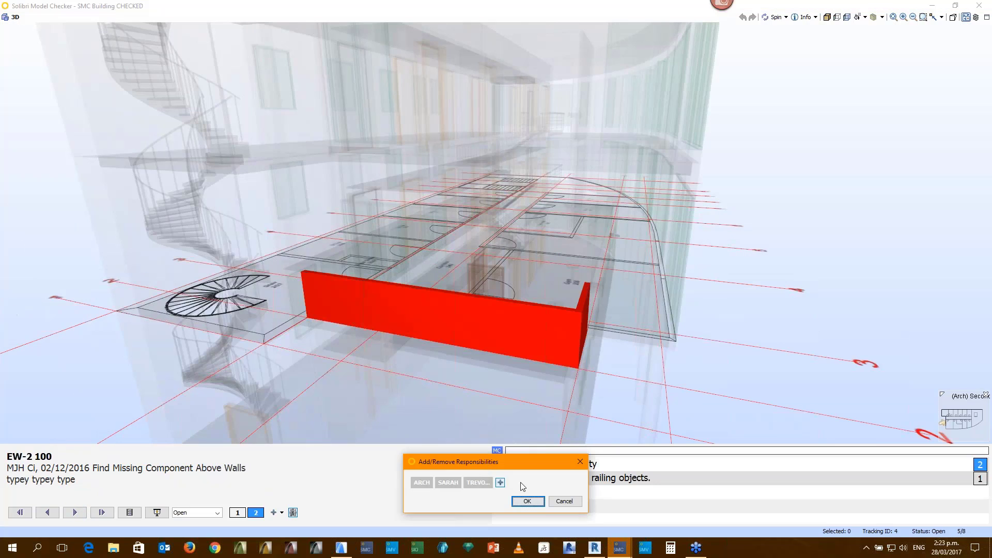
click(421, 482)
click(527, 501)
Assign ARCH and a new MECH responsibility to the IW-5 30 issue
click(75, 513)
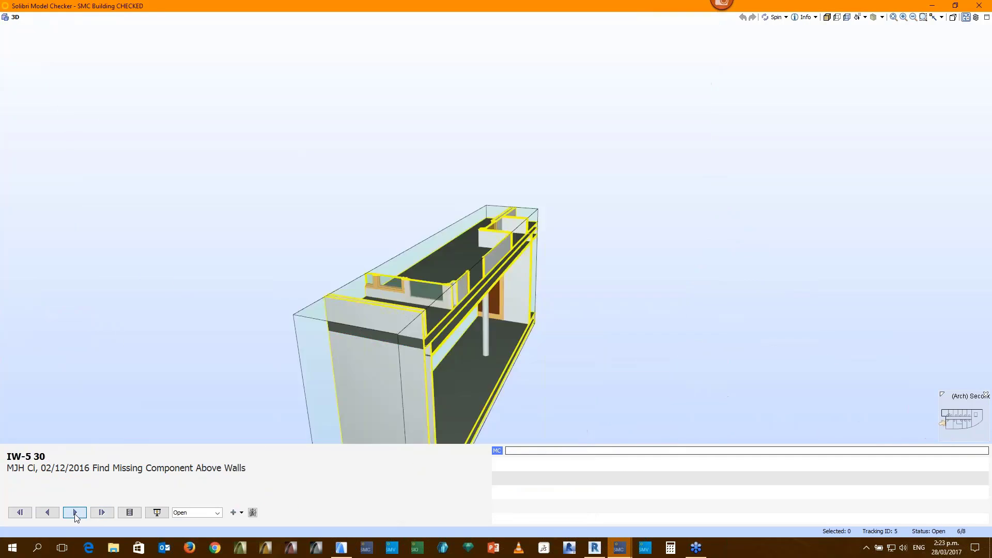
click(252, 513)
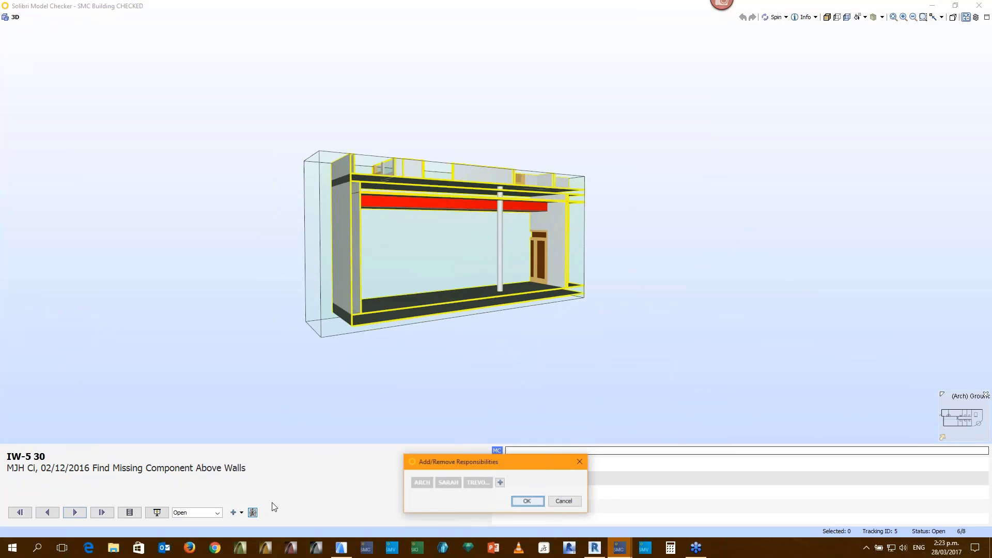
click(417, 482)
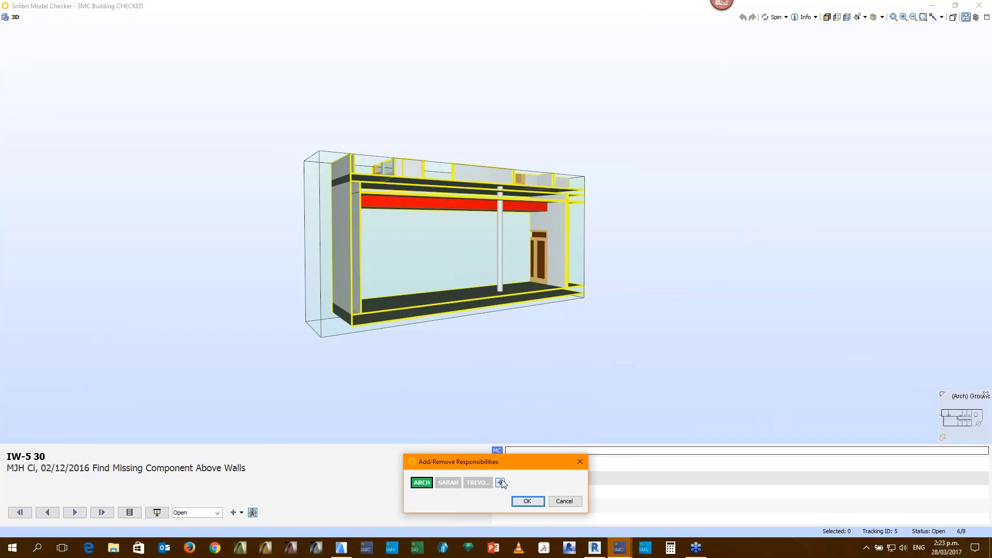
click(500, 482)
text(MECH)
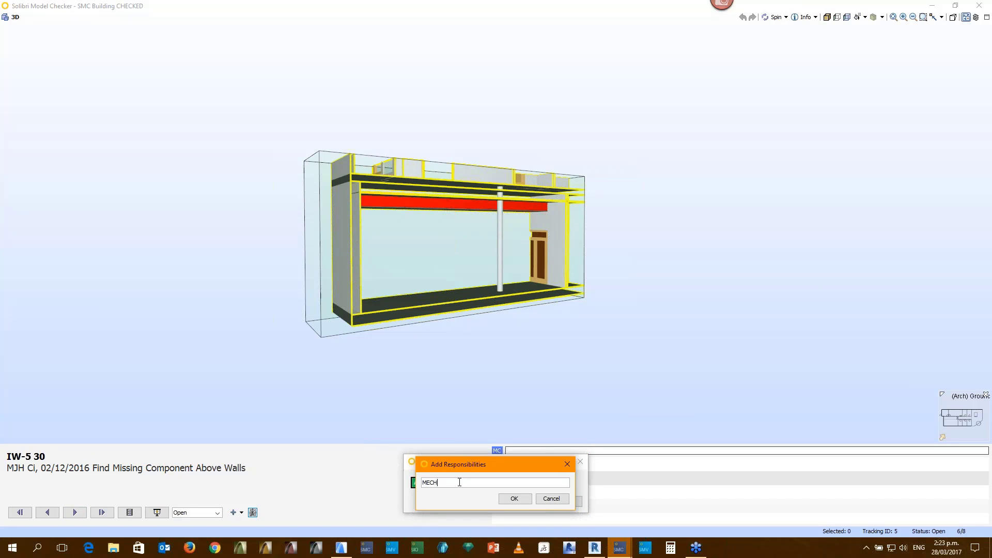
click(513, 499)
click(528, 501)
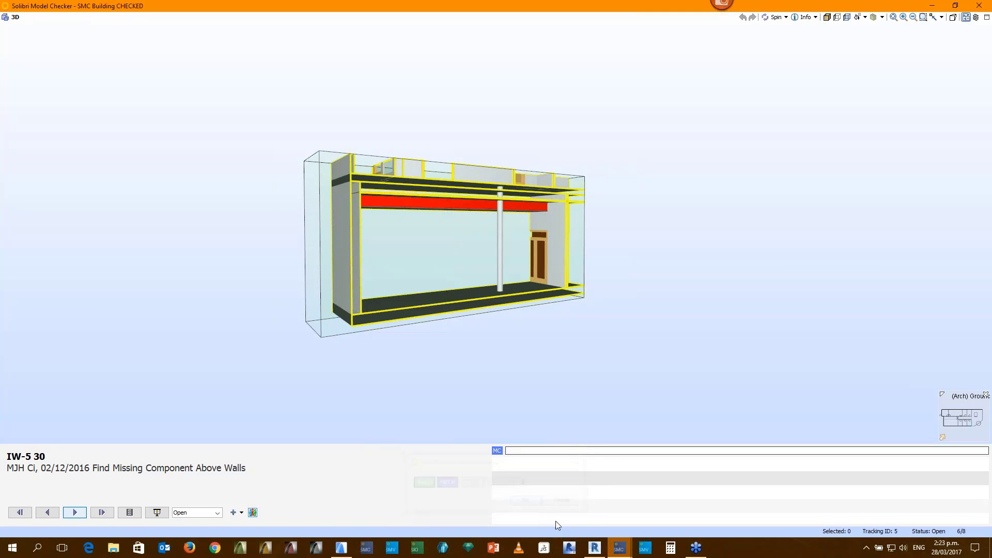
click(75, 513)
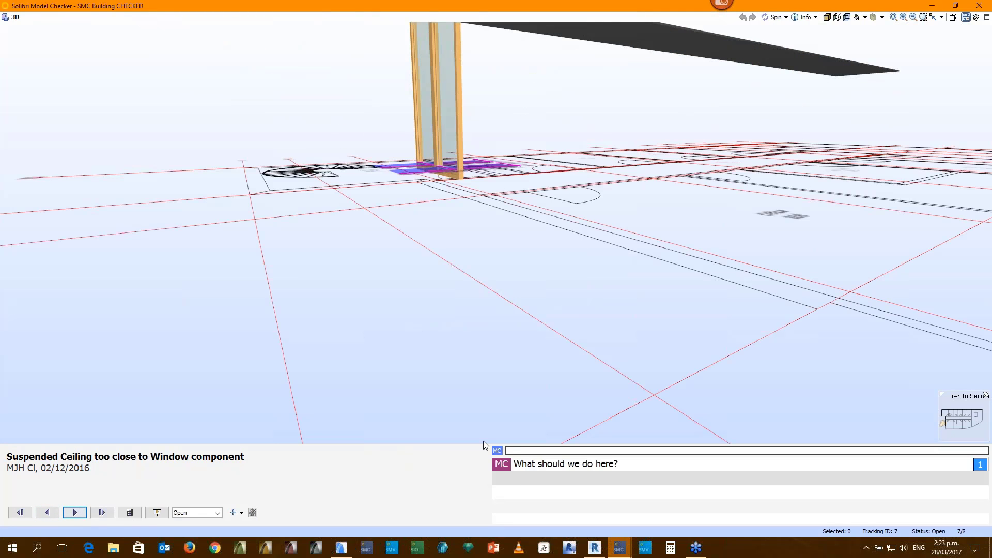
Finish the STRUC comment on issue 7, then mark all ARCH-responsible issues (4, 5, 6) via presentation search
text(C)
click(157, 512)
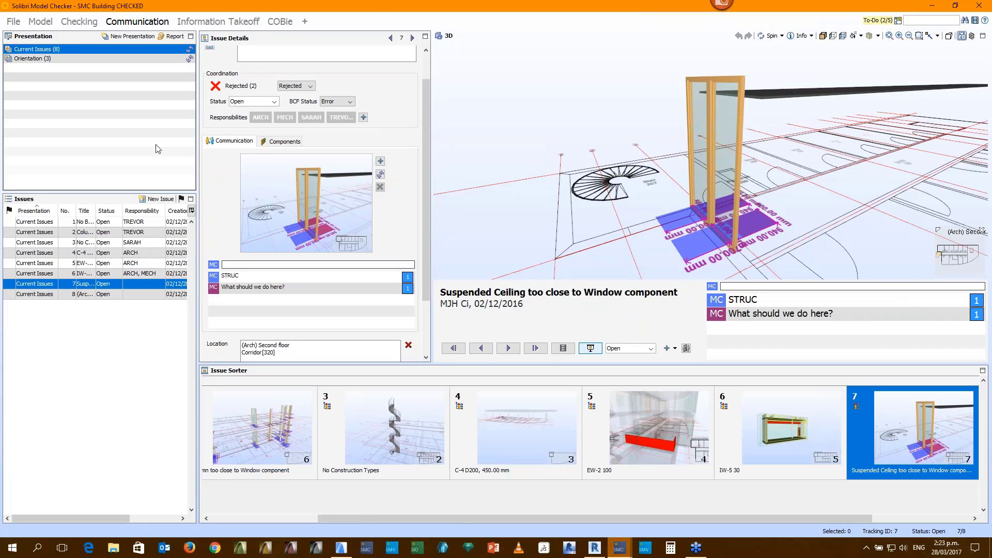
right_click(26, 51)
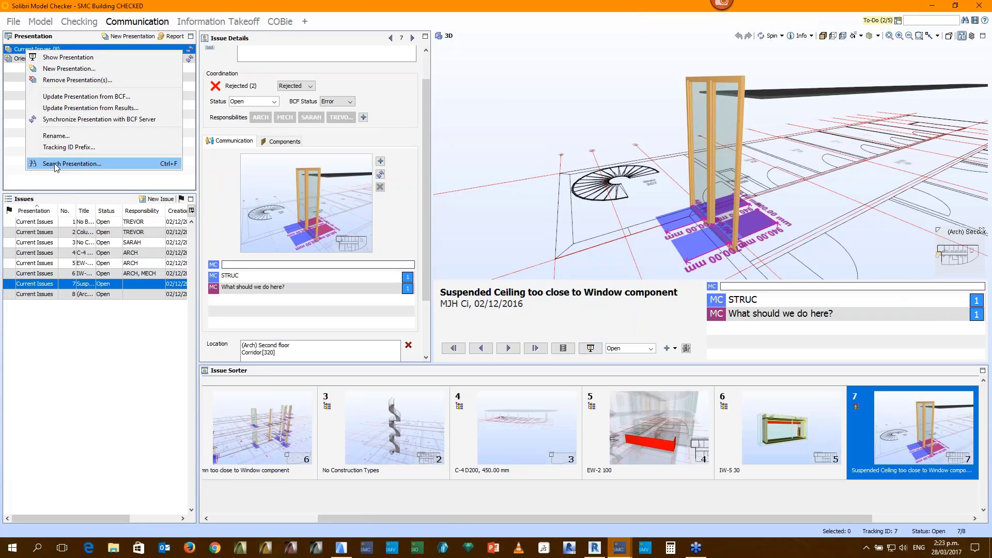
click(65, 187)
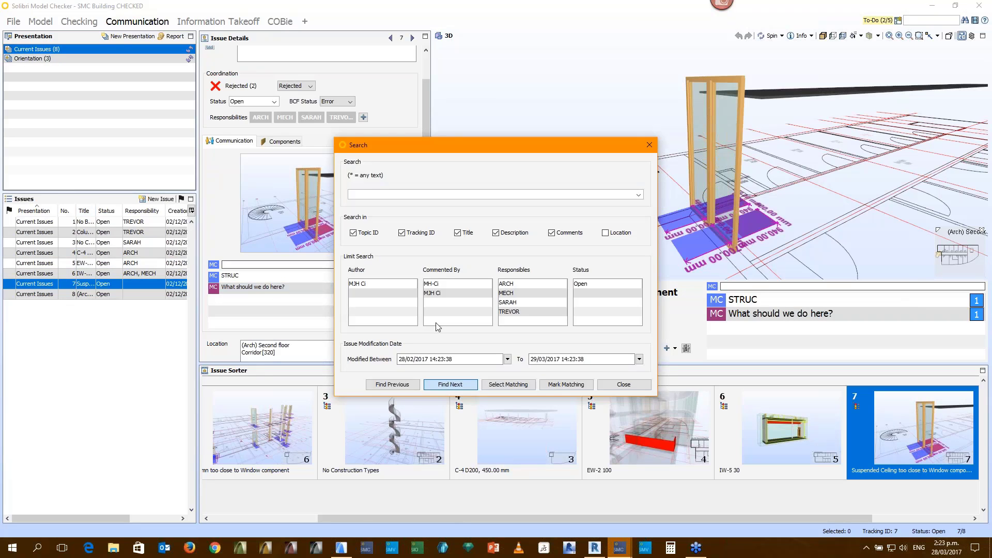
click(507, 284)
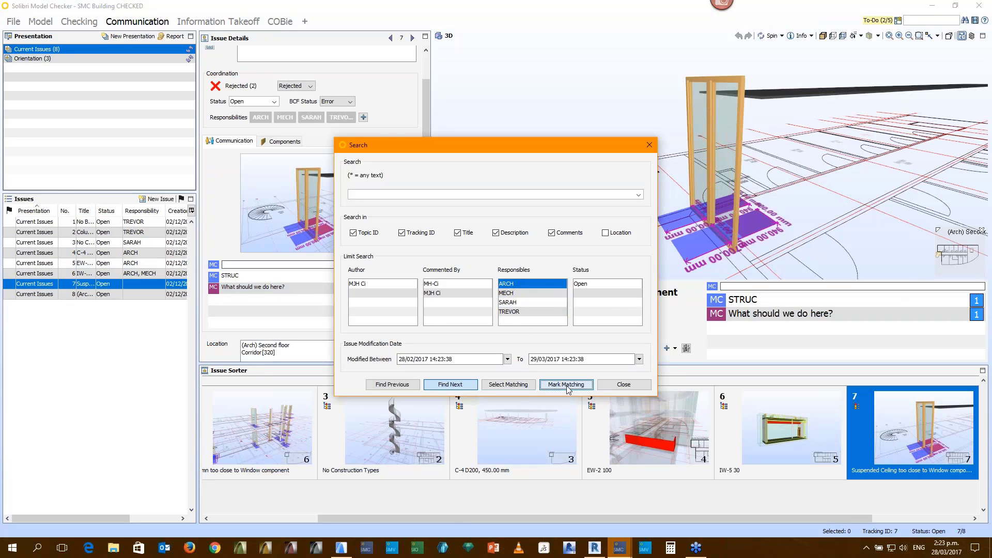
click(568, 388)
click(617, 386)
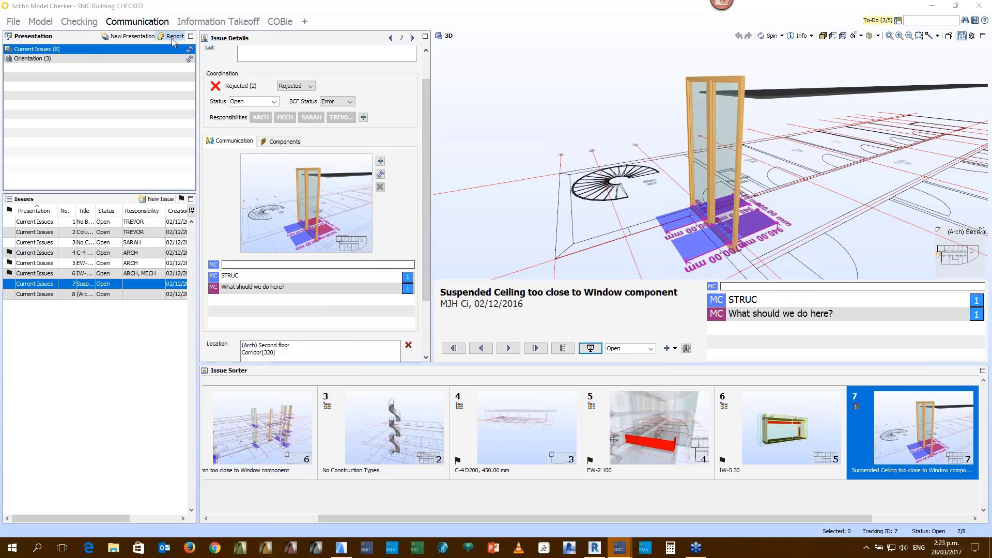
Export all issues as a BCF v2.0 report, replacing Current Issues.bcfzip on the Desktop
click(175, 37)
drag(91, 36, 247, 37)
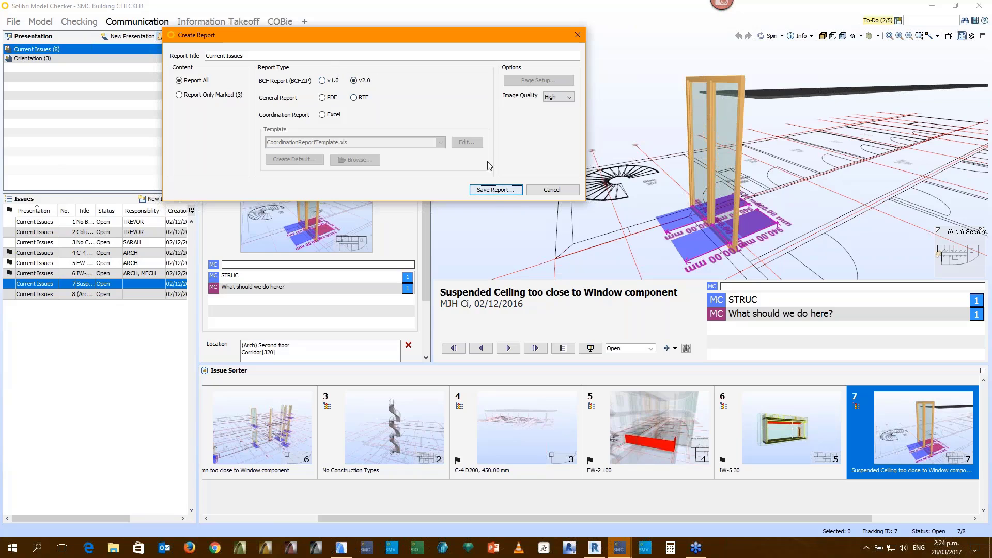
click(492, 190)
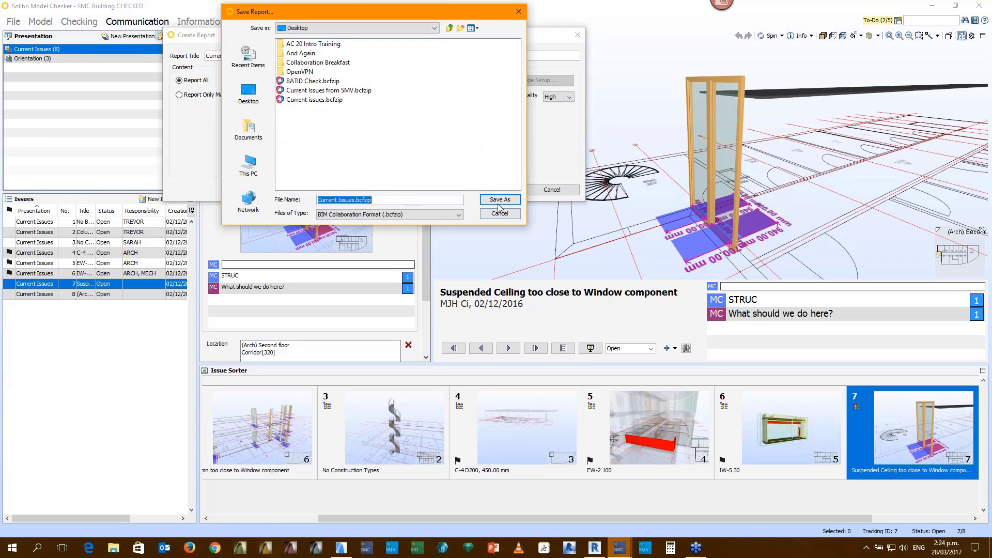
click(499, 199)
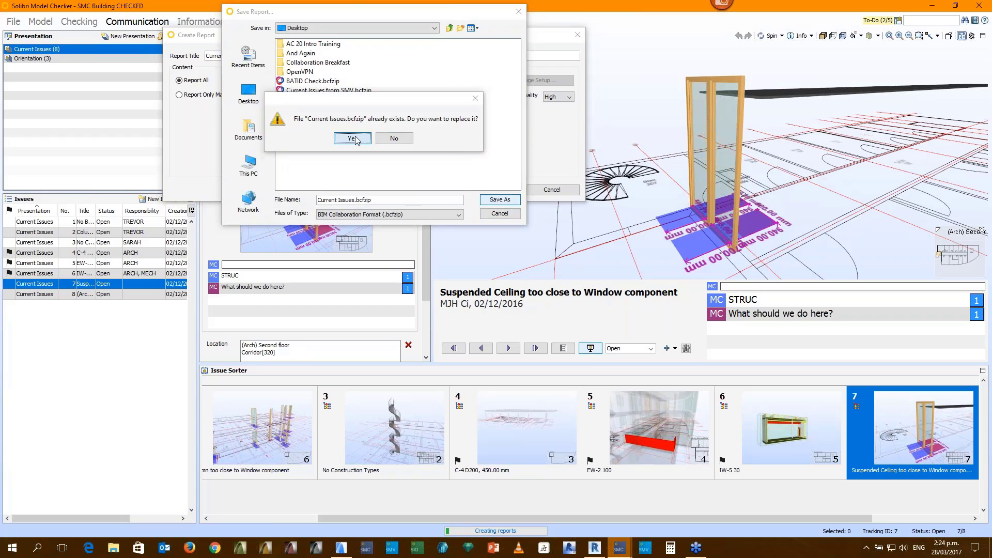
click(352, 138)
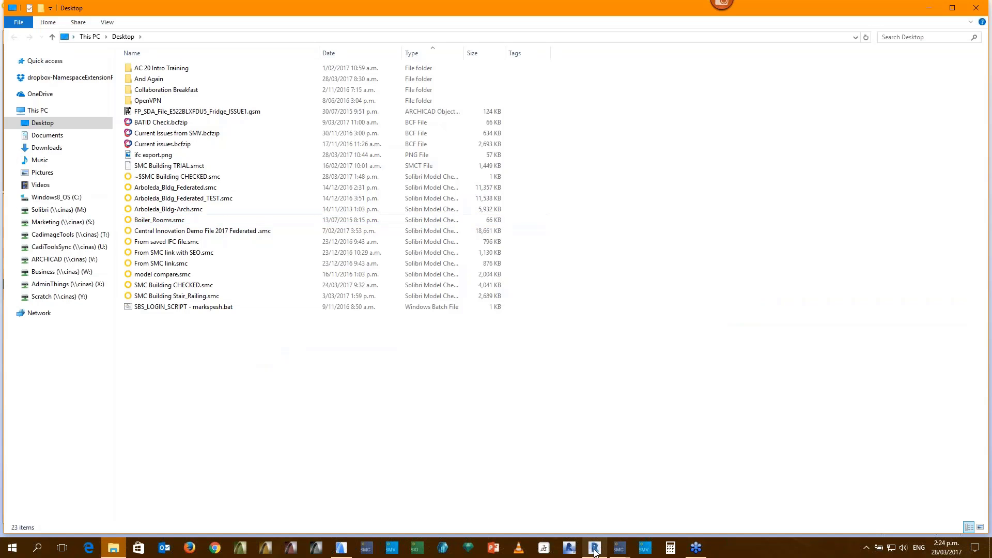
Switch to Revit's SMC Building 3D Work view and pan it slightly left
click(595, 549)
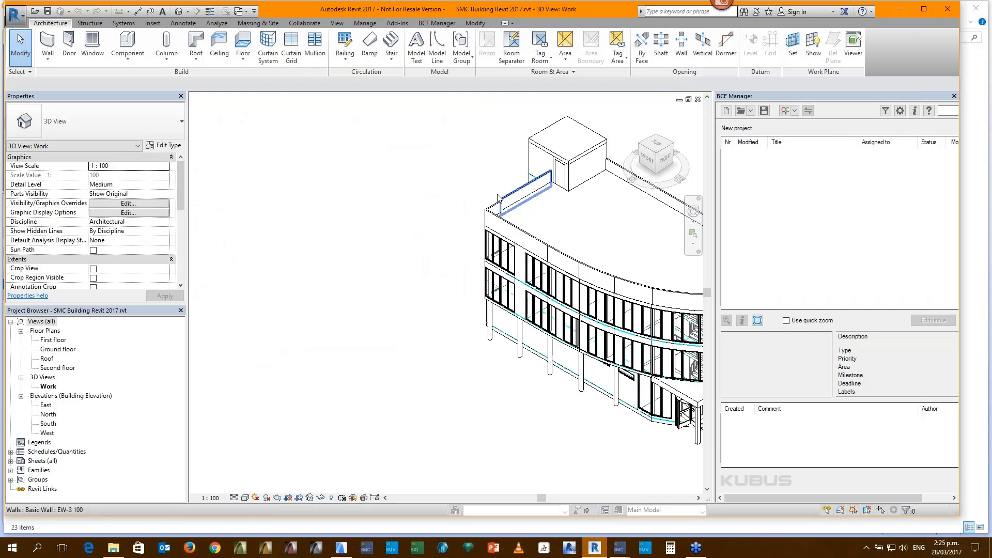
middle_drag(521, 219, 337, 230)
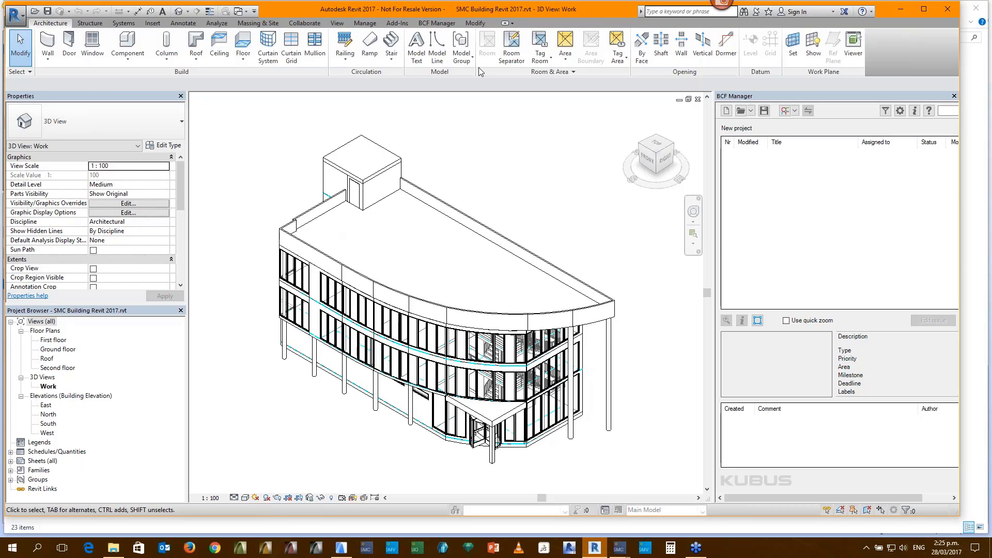
Load Current issues.bcfzip from the Desktop into the BCF Manager
click(742, 111)
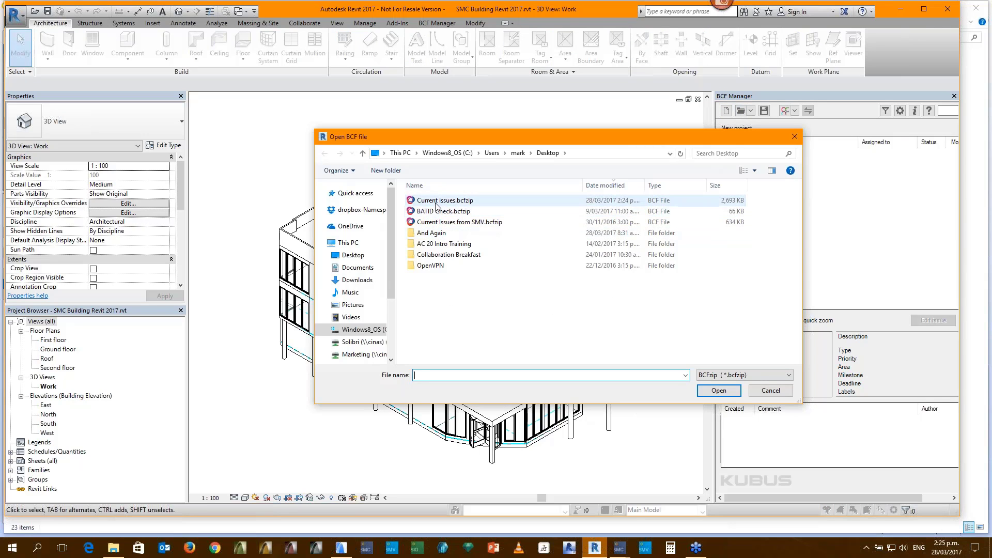
click(437, 201)
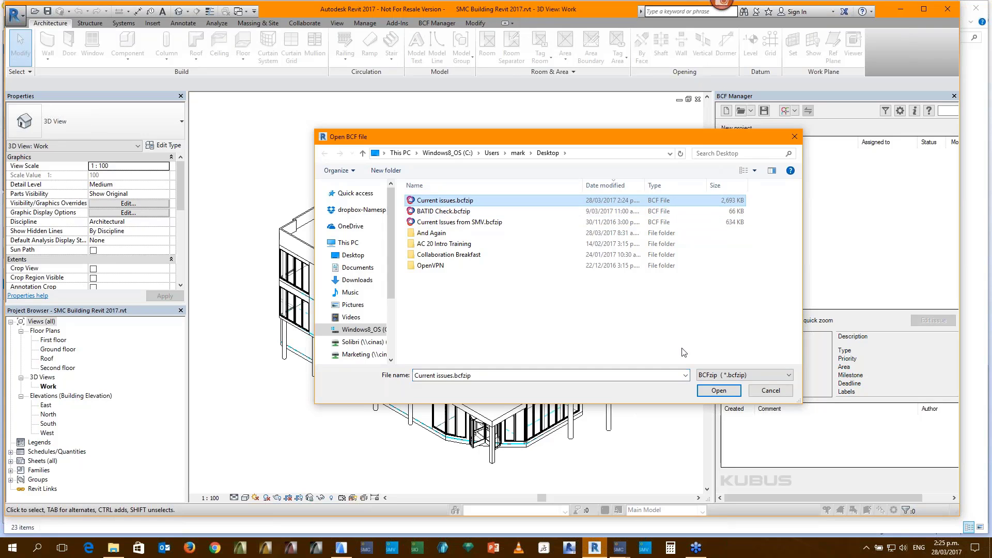
click(719, 392)
Browse issues 1 and 2, ending with the No Construction Types issue selected
click(781, 166)
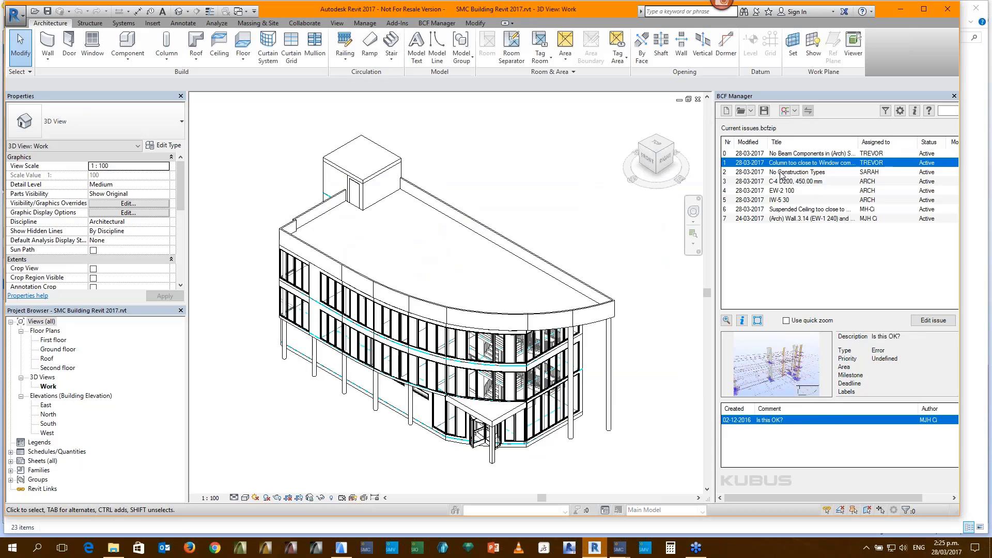
click(780, 172)
click(781, 163)
click(780, 173)
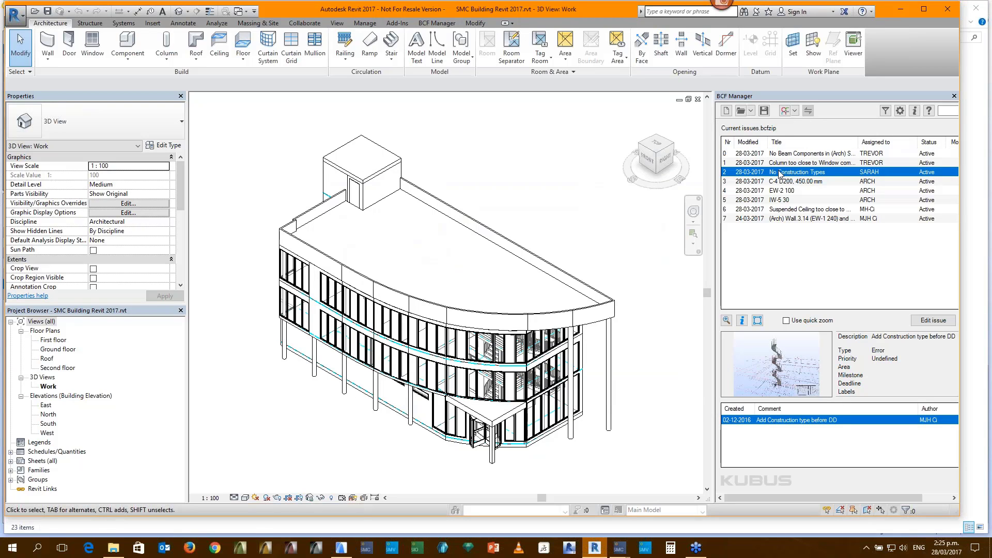
Jump to the No Construction Types stairs, then show the C-4 D200 issue's nine columns
double_click(780, 173)
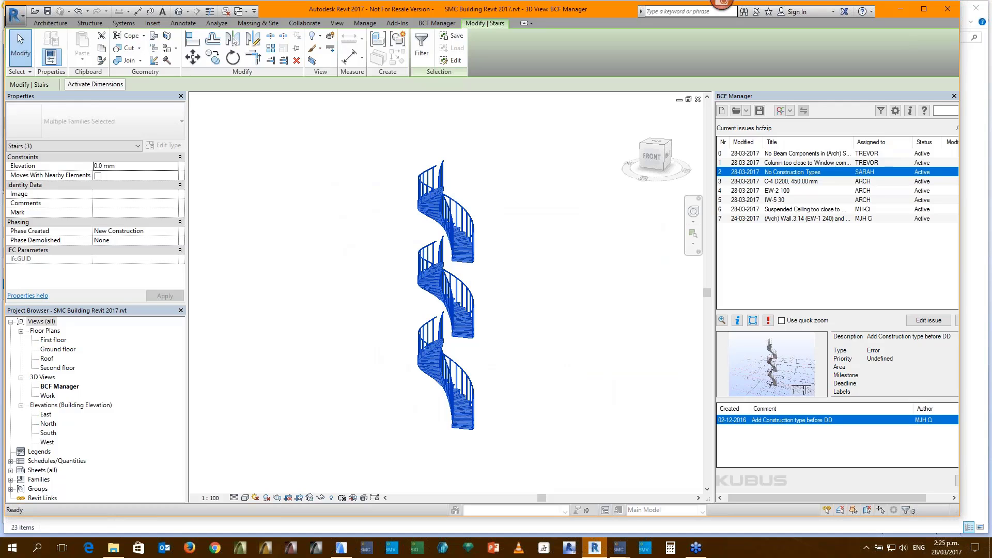
click(785, 182)
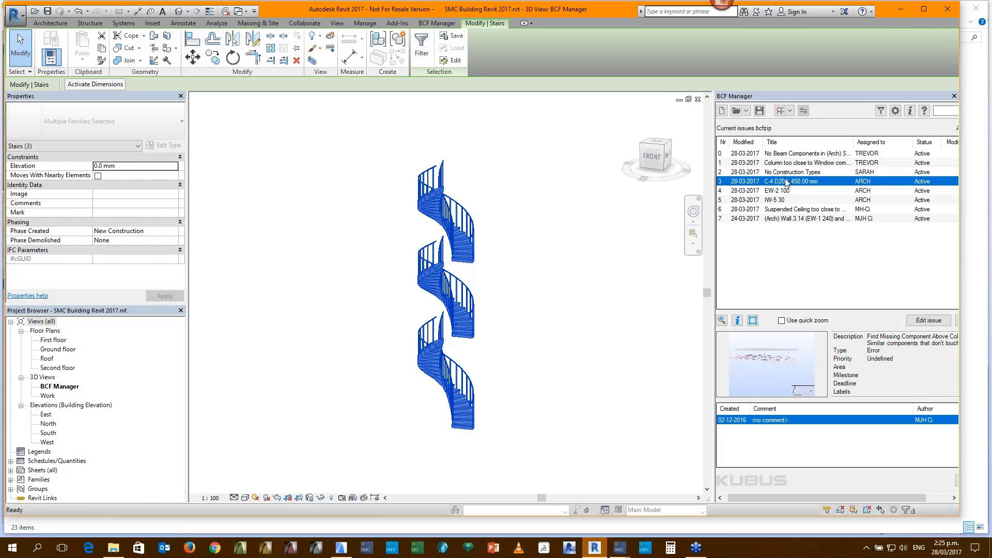
click(775, 363)
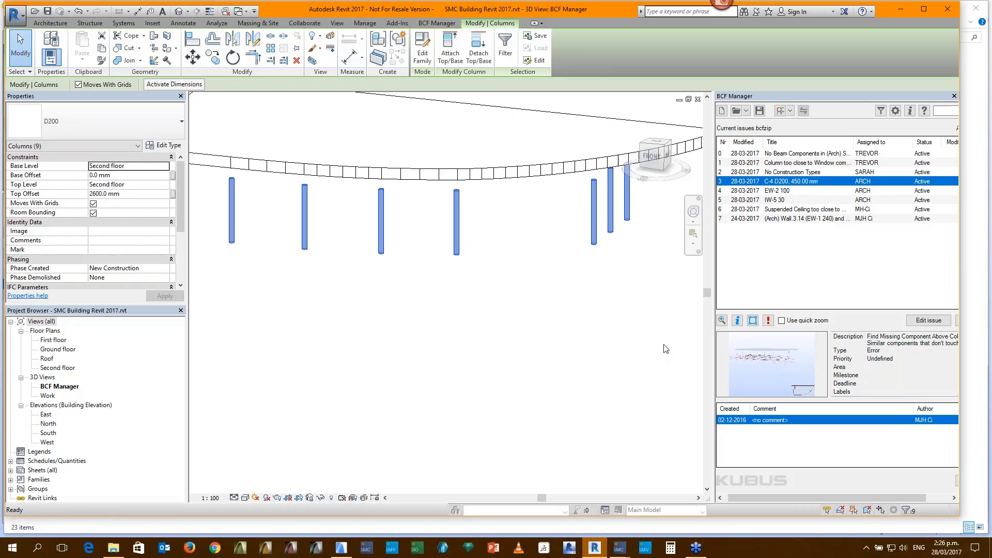
In ARCHICAD 20, open the BCF Manager window and move it right of the Ground Floor plan
click(337, 550)
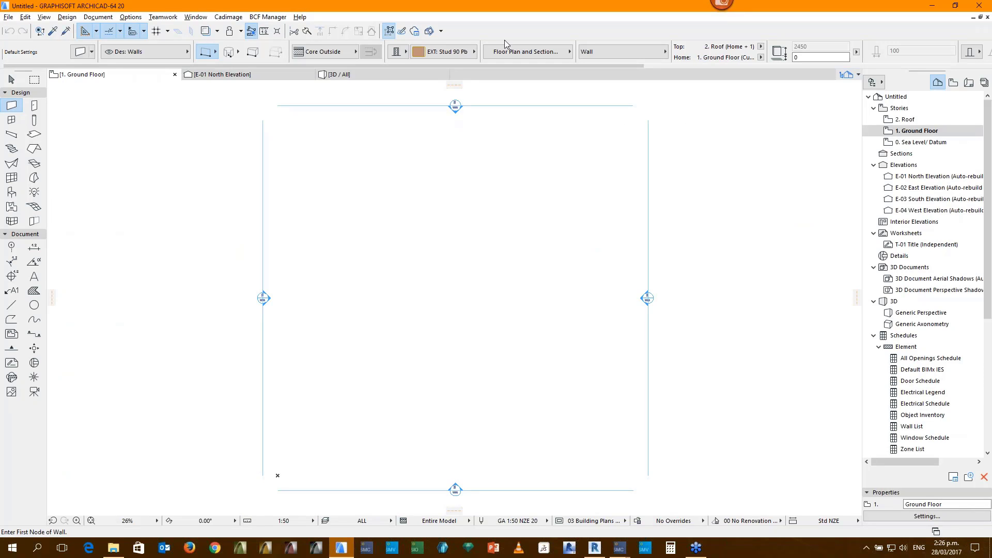
click(261, 18)
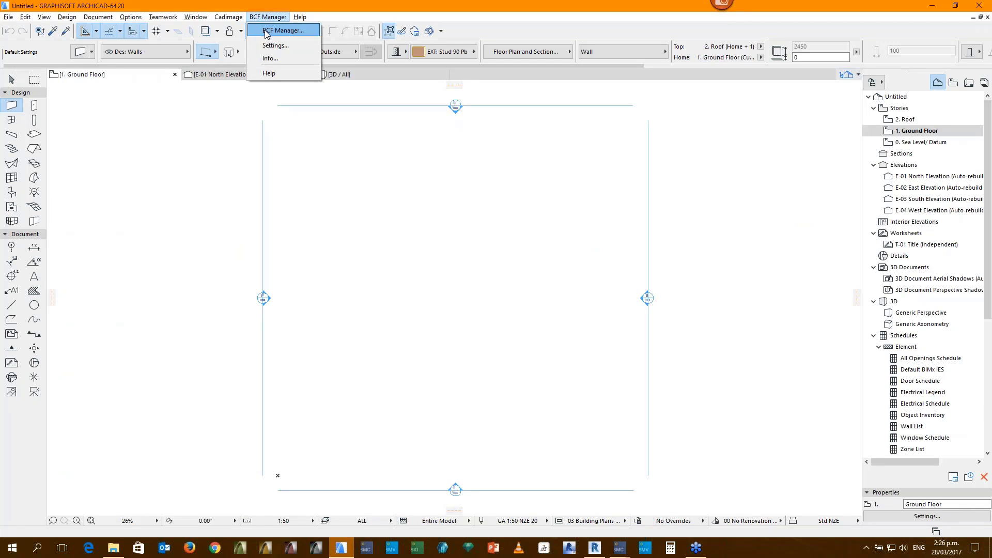
click(279, 30)
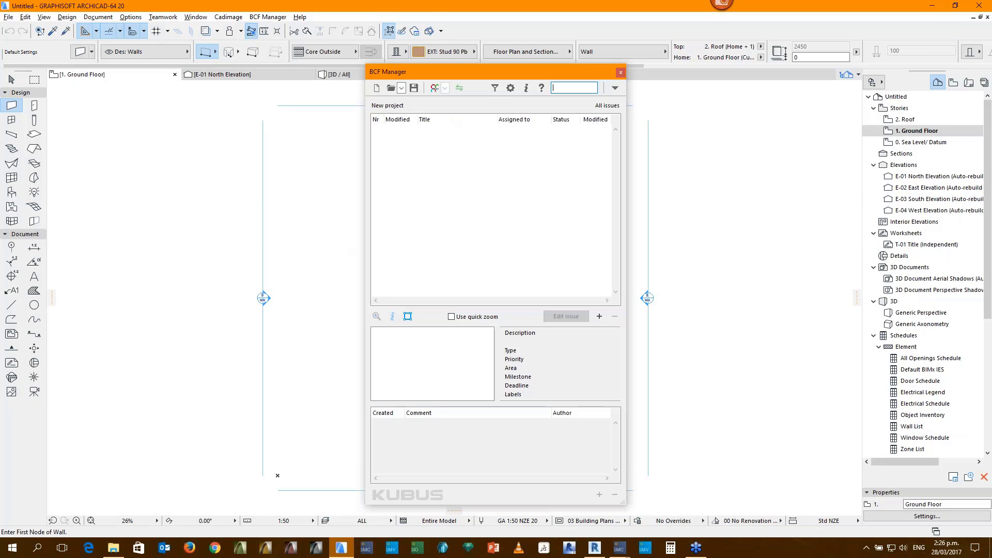
drag(450, 76, 620, 56)
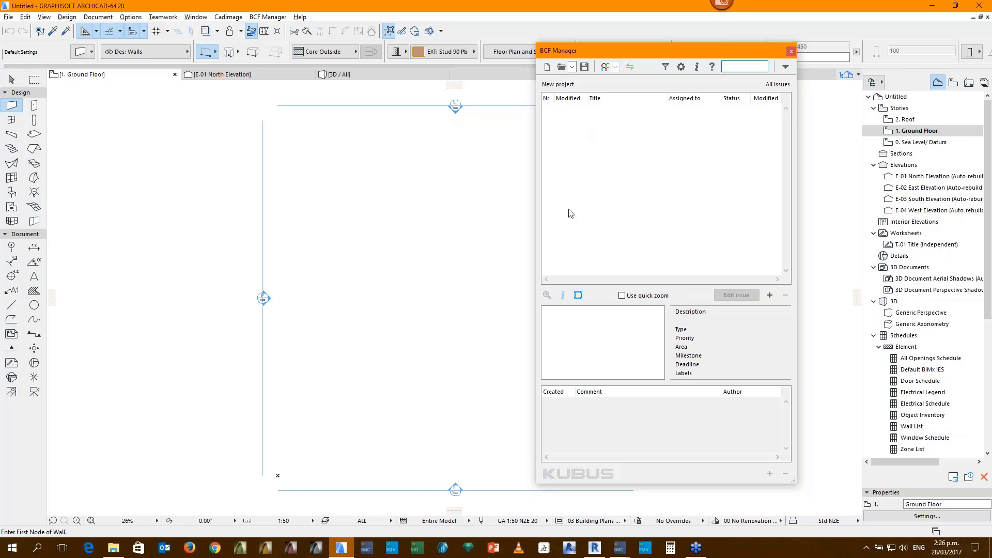
From Recent Models, open SMC Building.ifc and SMC Building - modified.ifc together
click(618, 551)
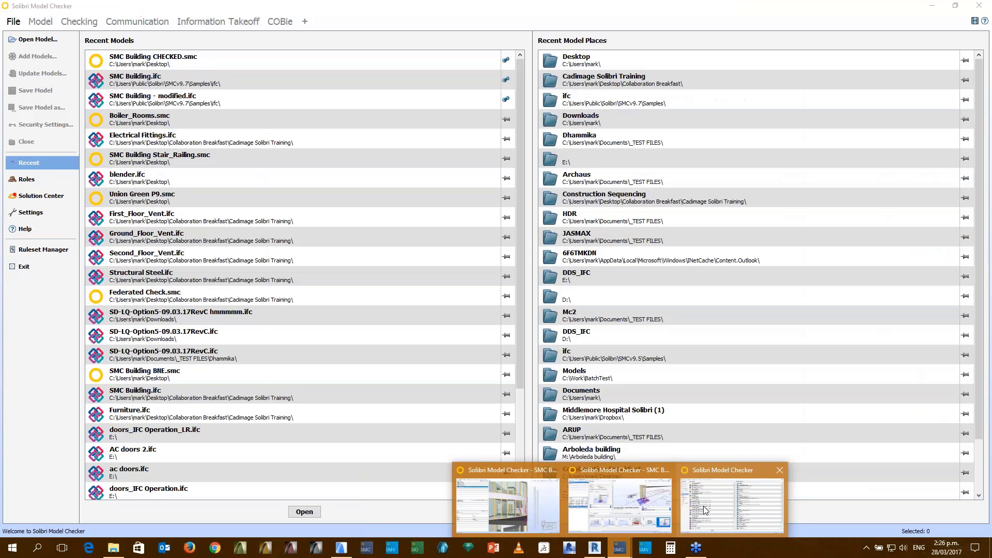
click(702, 509)
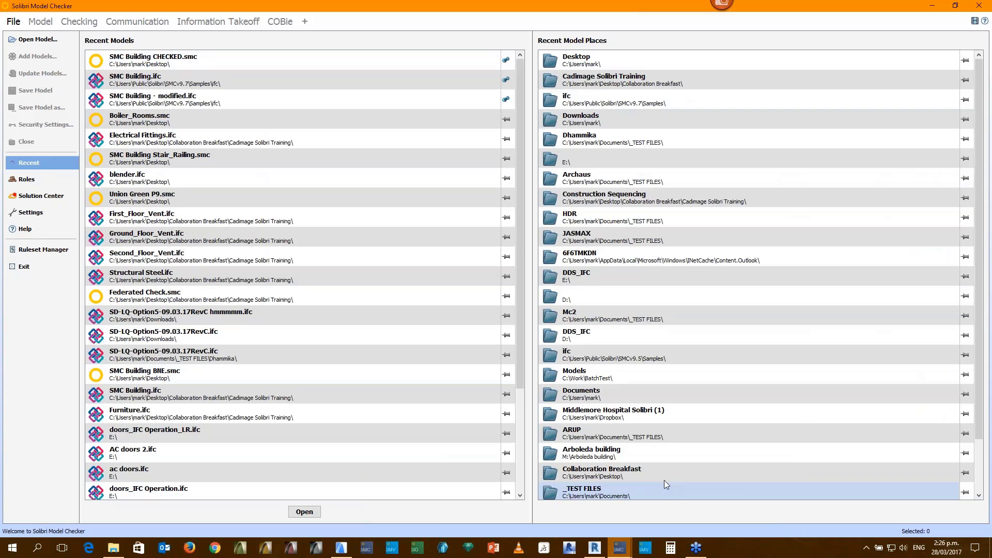
click(154, 80)
ctrl+click(153, 100)
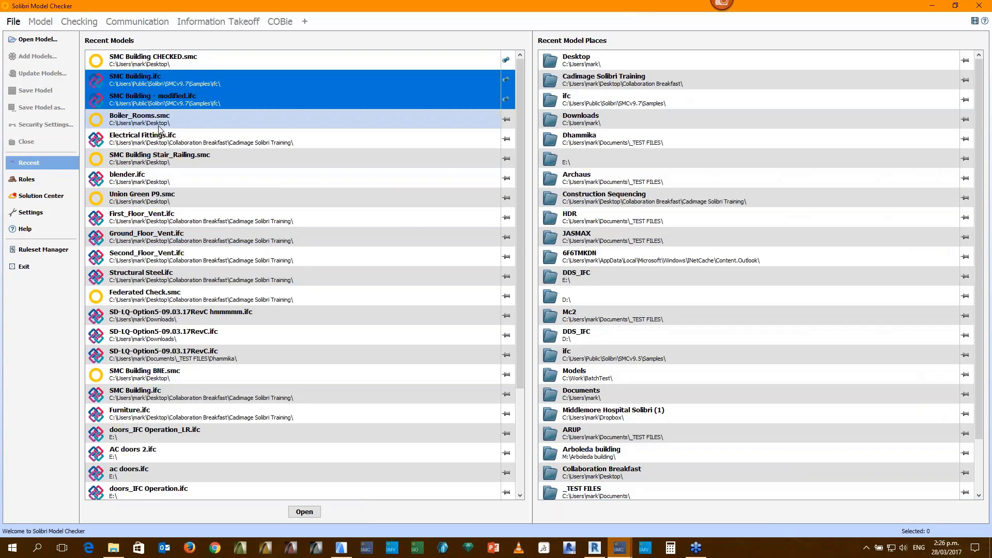
click(304, 512)
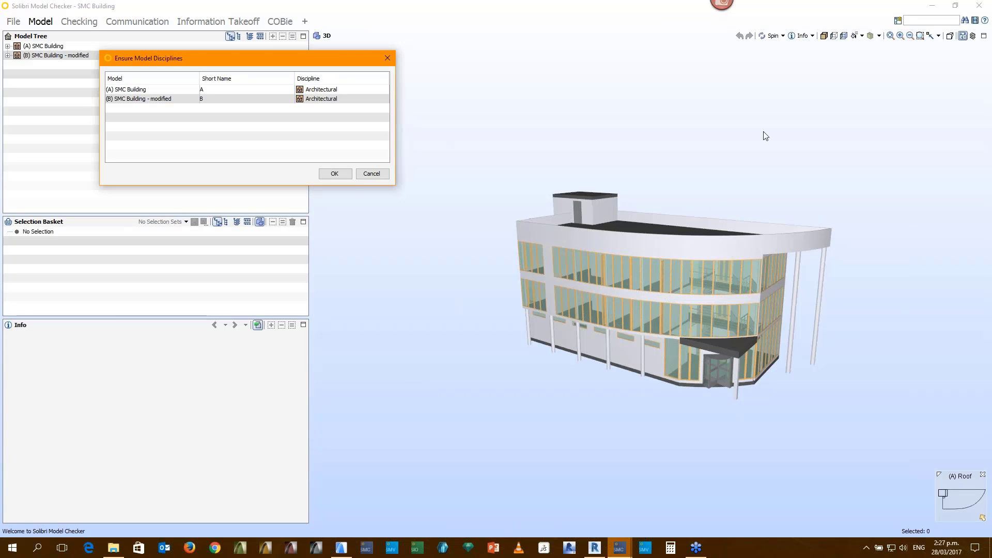
Rename the two models' short names from A and B to OLD and NEW
click(225, 89)
click(213, 90)
double_click(213, 90)
text(OLD)
click(217, 99)
double_click(221, 100)
text(NEW)
click(335, 174)
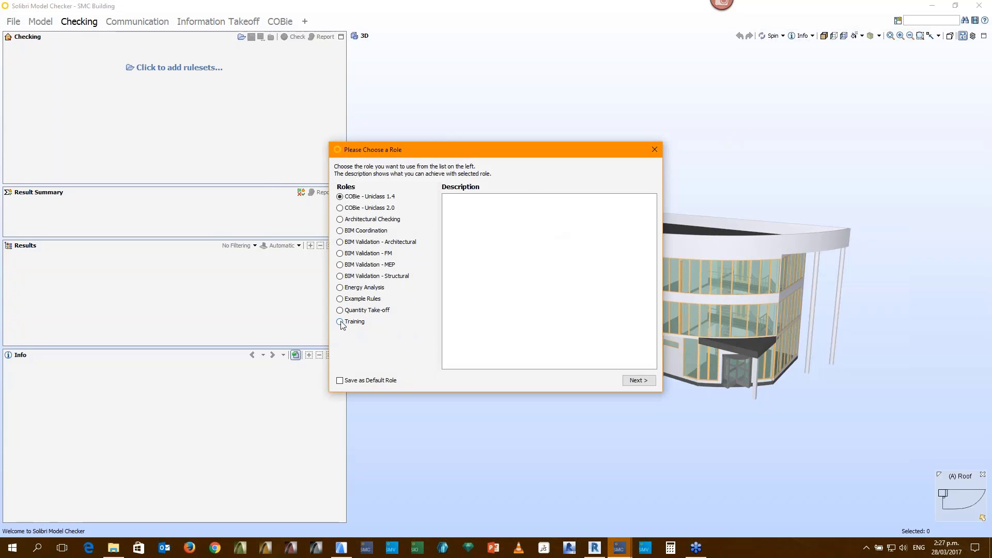
Load the Model Revisions Comparison - Architecture ruleset under the Training role
click(340, 321)
click(637, 380)
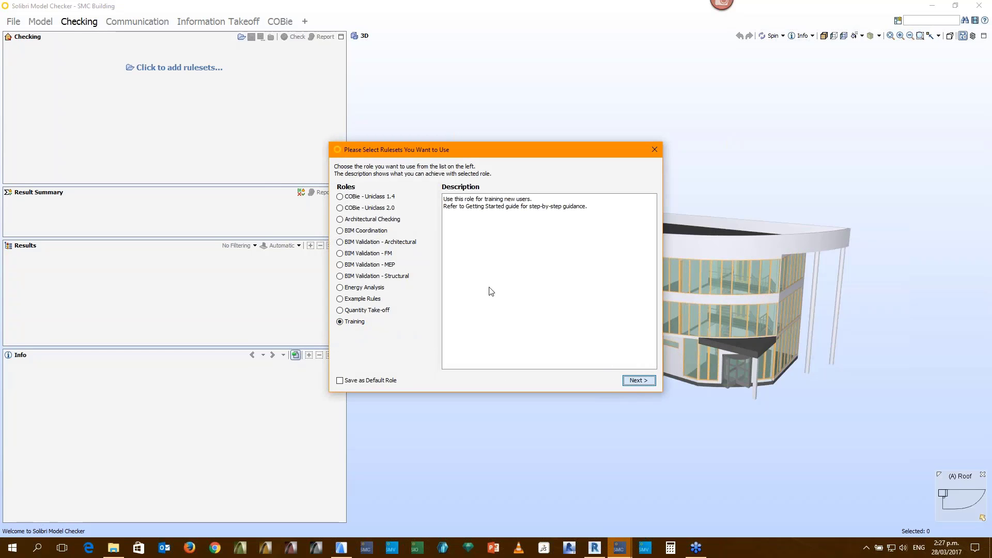
click(442, 256)
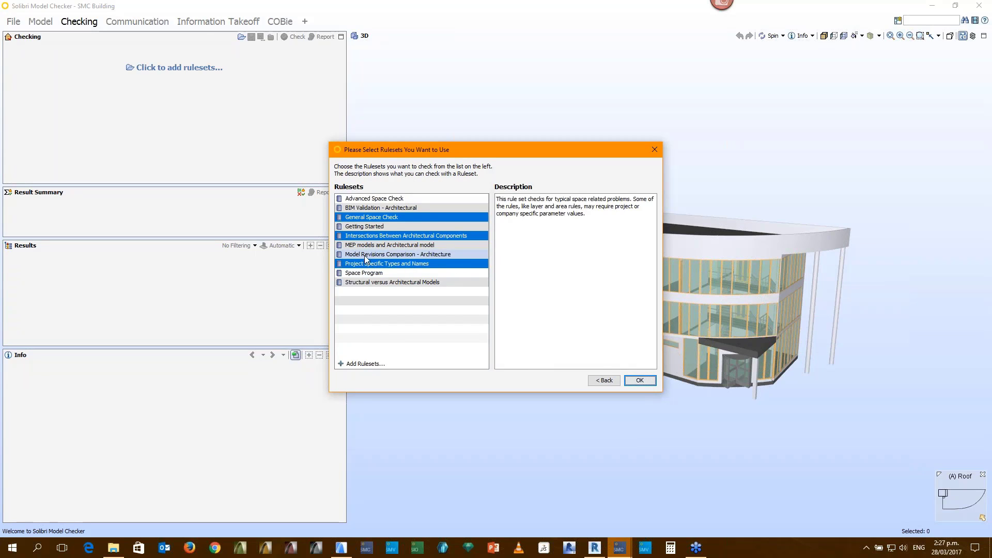
click(640, 382)
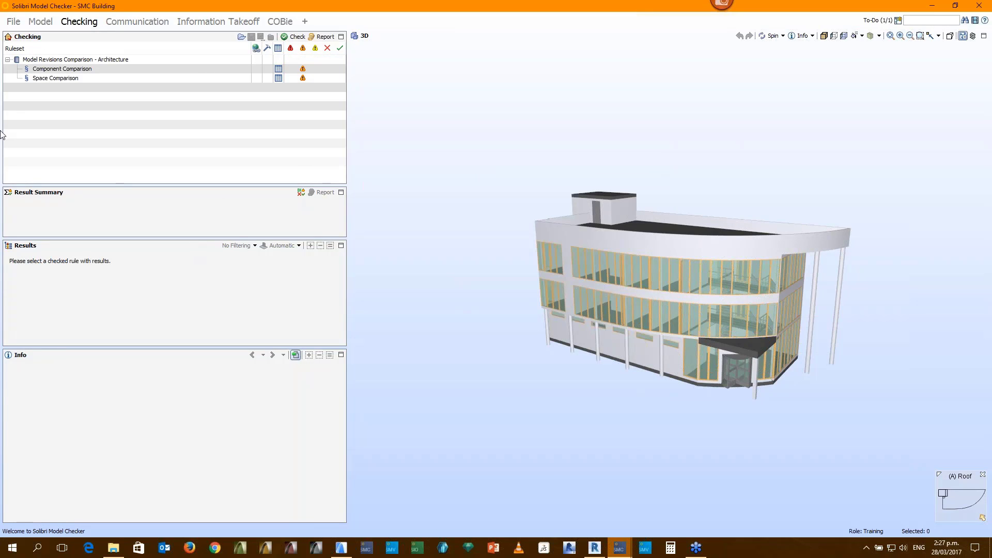
Review the added, removed and modified components in Component Comparison
click(60, 68)
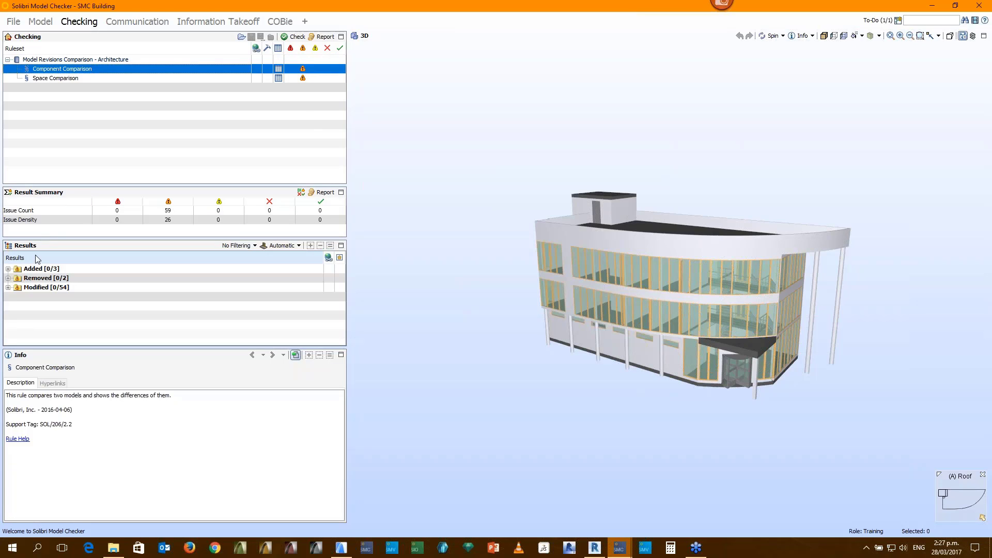
click(41, 269)
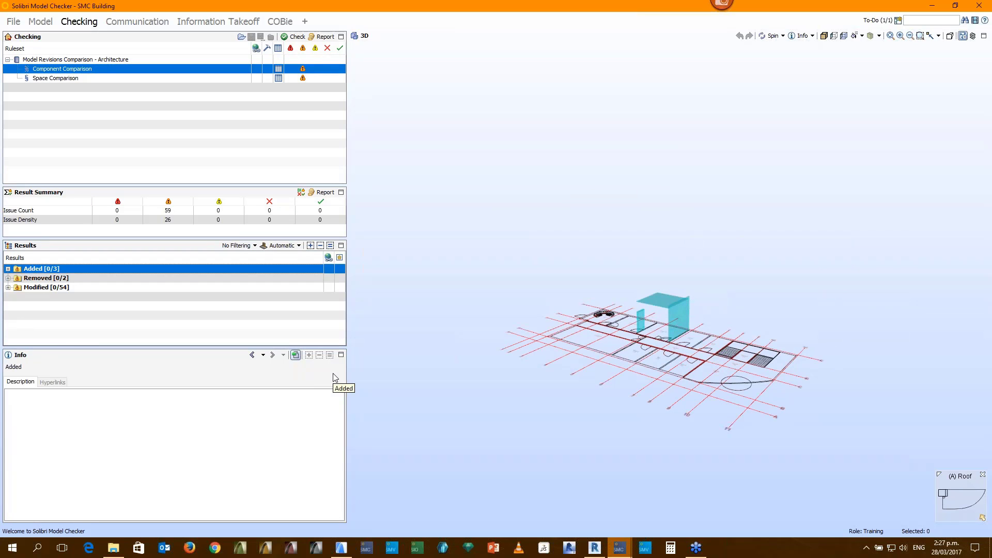
click(39, 279)
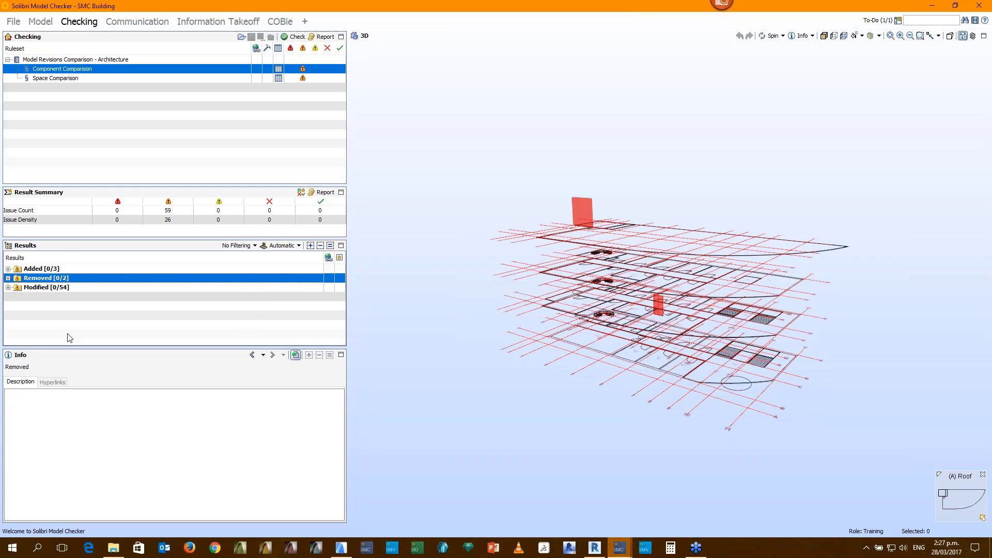
click(42, 287)
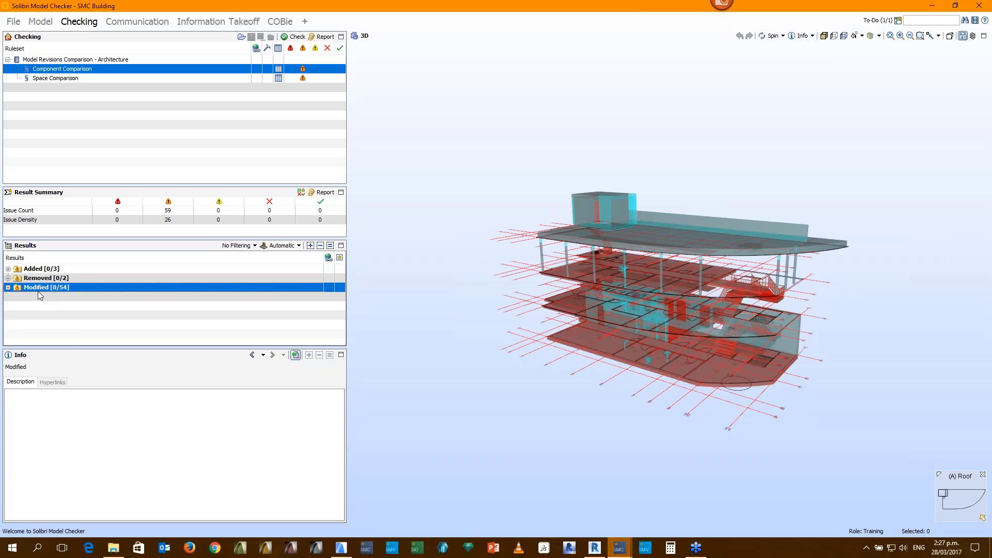
Expand Column > C-4 D200 and read the recorded changes of (OLD)/(NEW) Column.2.1
click(7, 287)
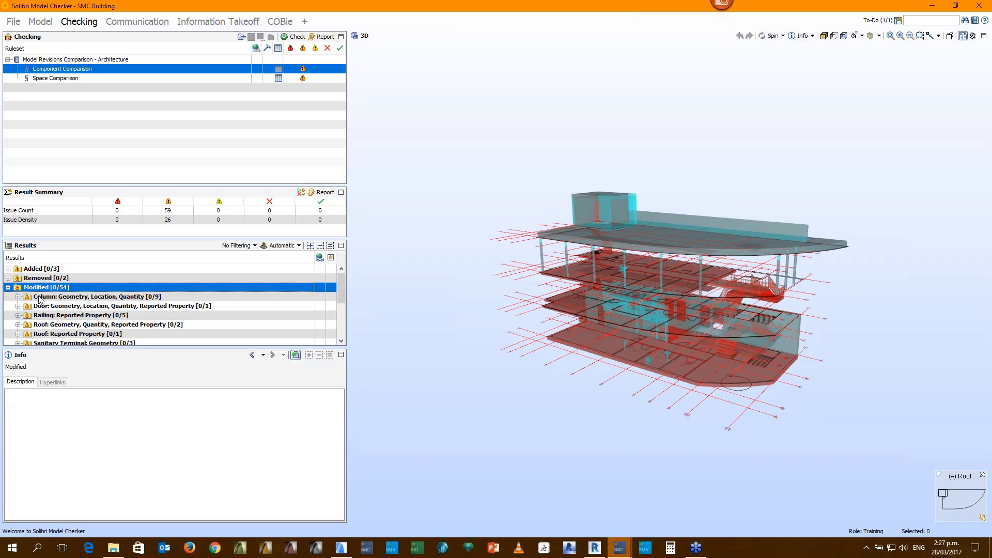
click(40, 297)
double_click(49, 297)
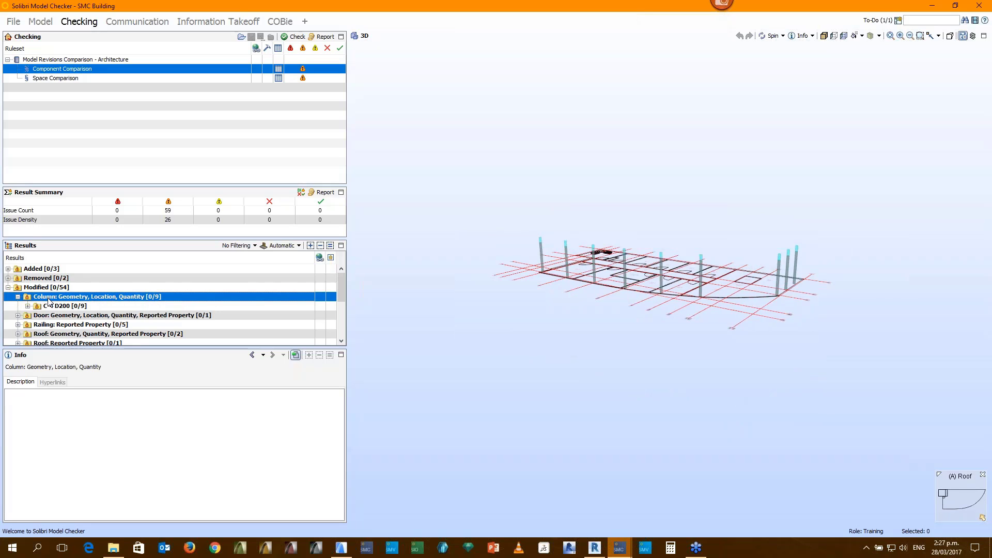
click(27, 306)
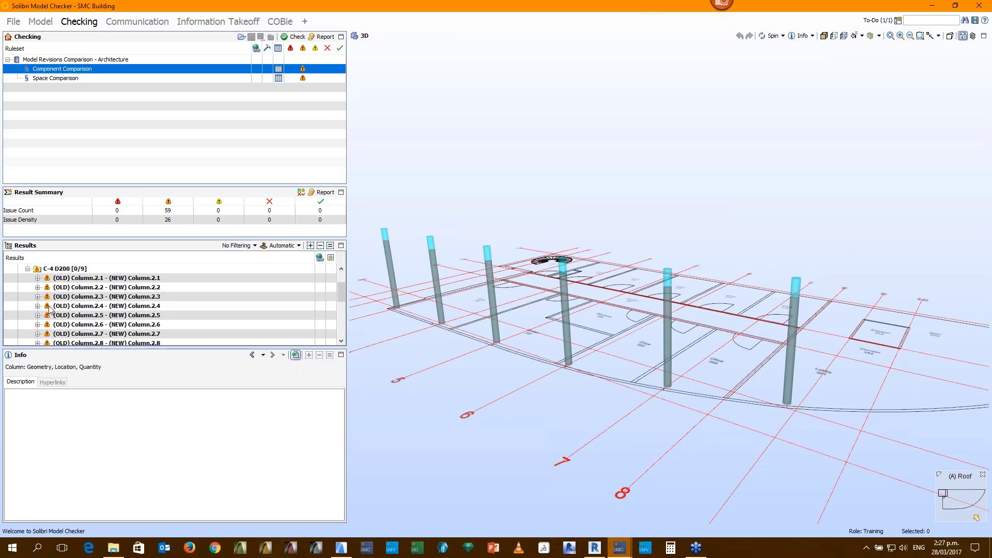
click(68, 279)
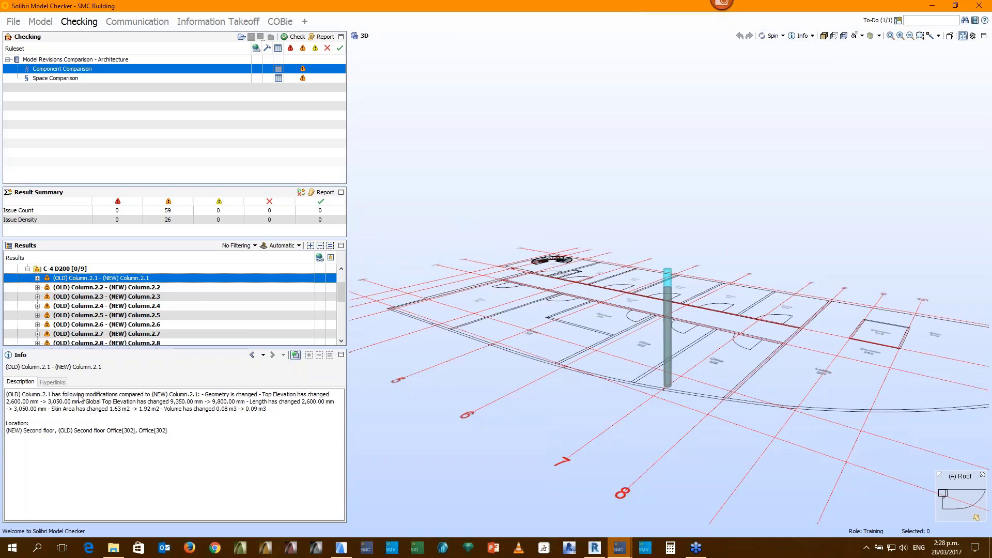
drag(46, 395, 200, 396)
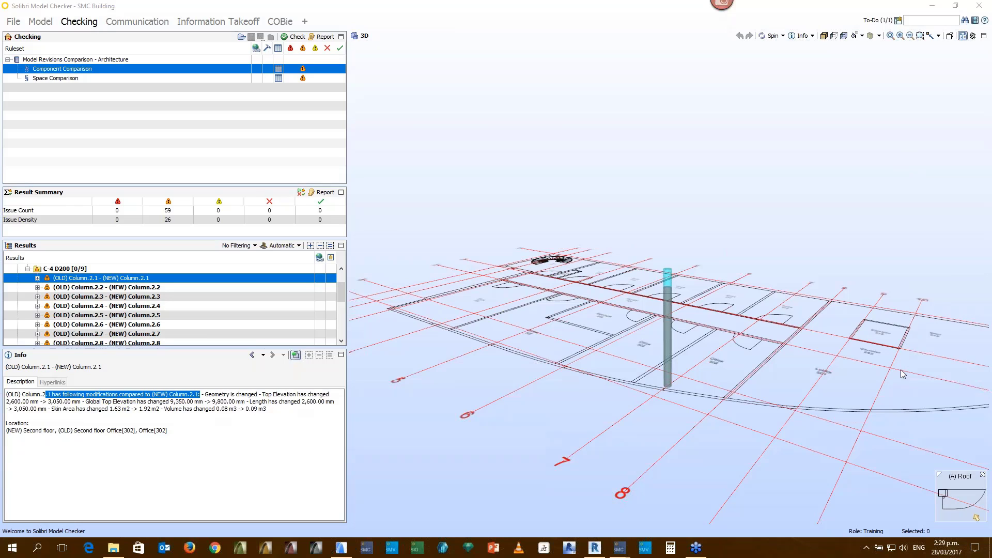
click(513, 288)
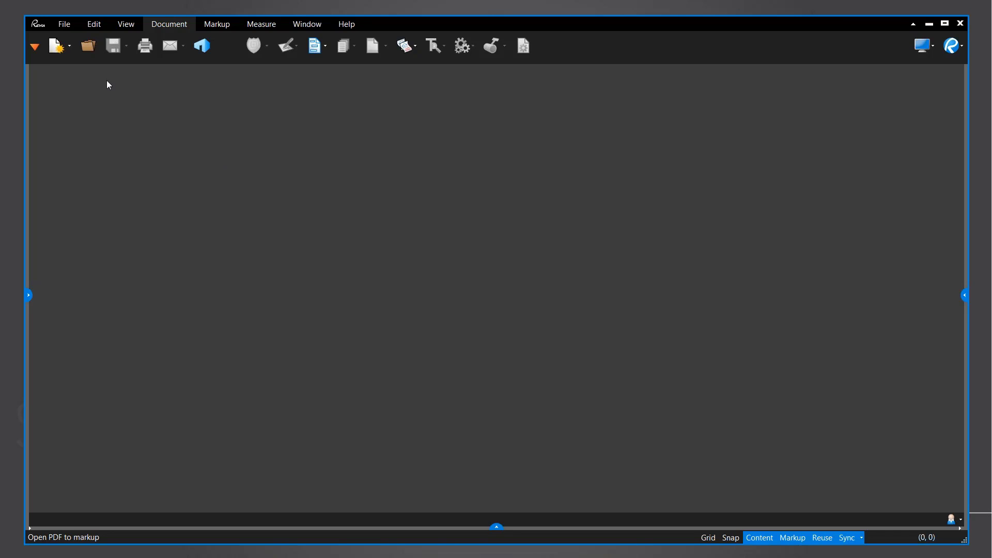
Open A-07 - RECEPTION AREA.pdf from CI Document Control > Architectural > Issued 16-04-28
click(87, 47)
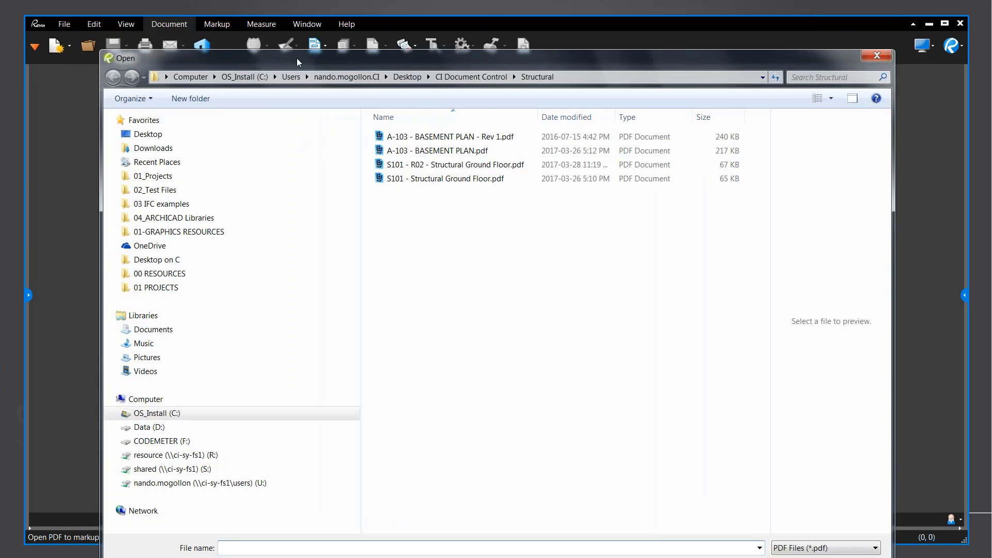
drag(296, 57, 289, 26)
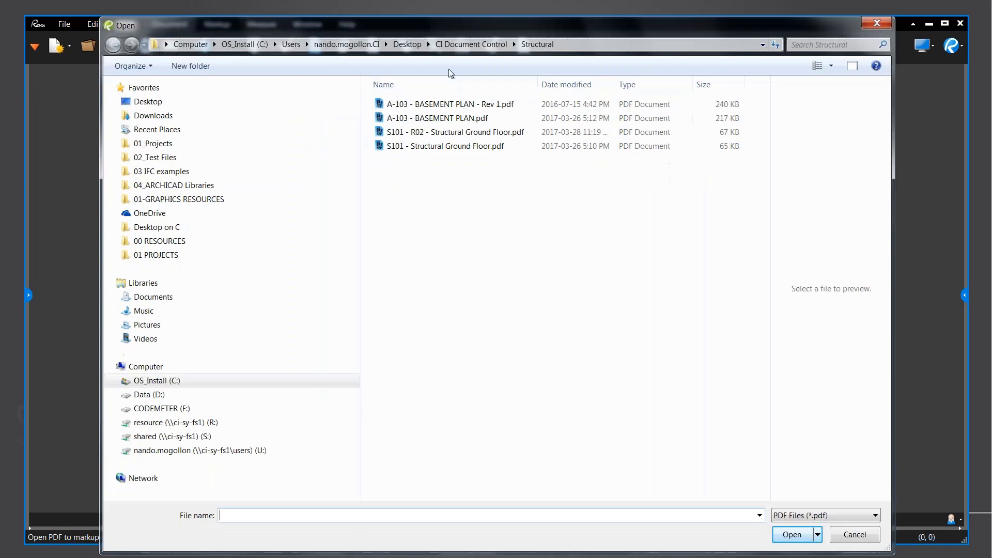
click(472, 44)
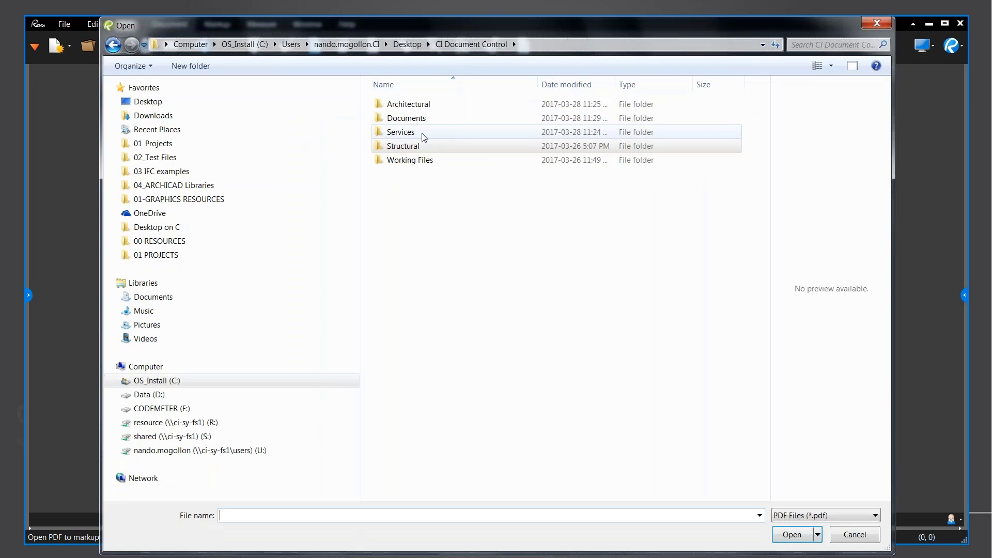
double_click(428, 106)
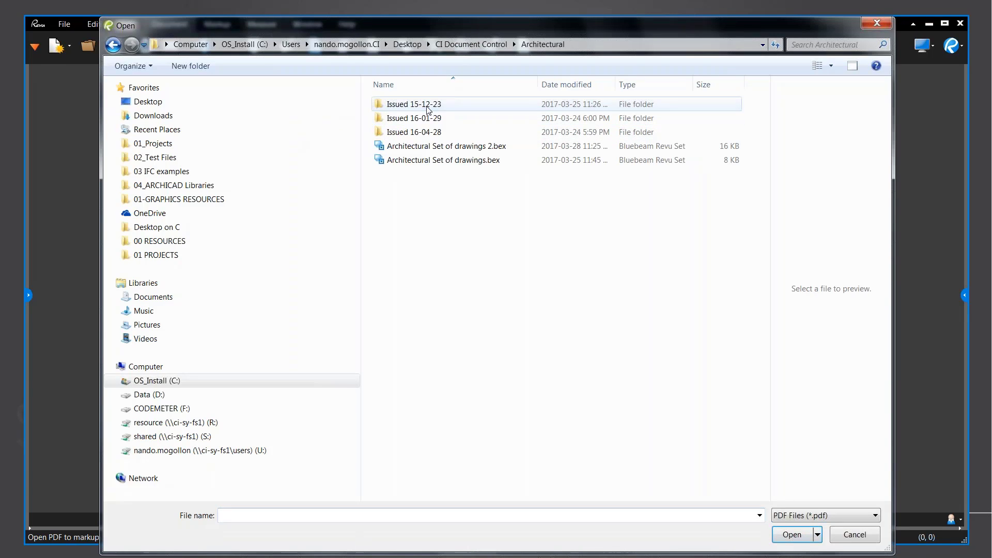
double_click(420, 133)
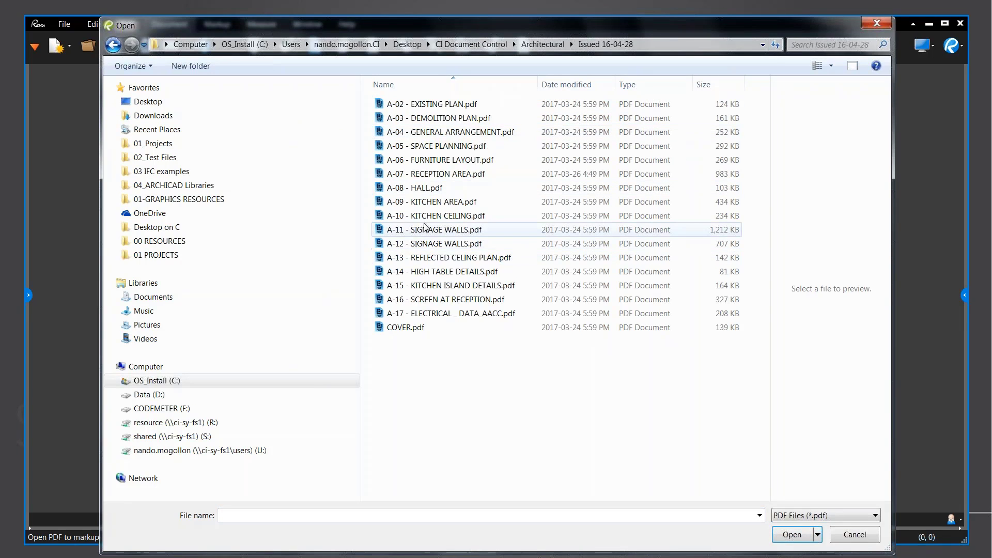
click(427, 176)
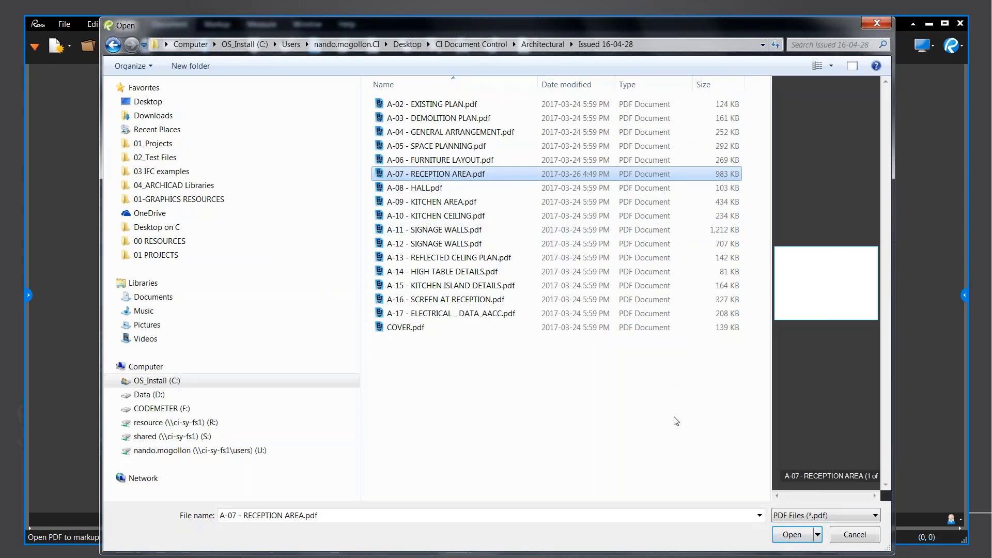
click(791, 534)
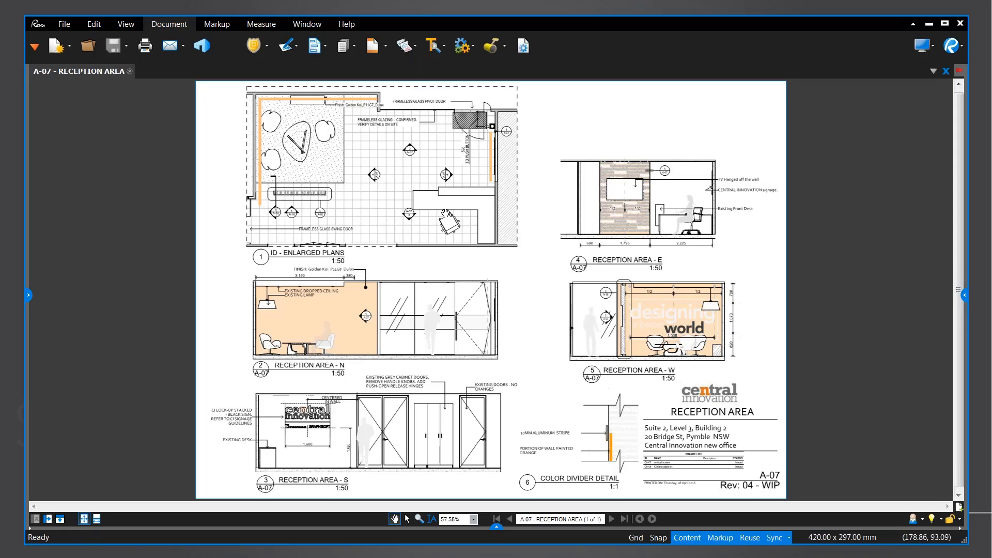
Zoom and pan onto the reception desk, then bring up the Measure tools
scroll(443, 211, up, 6)
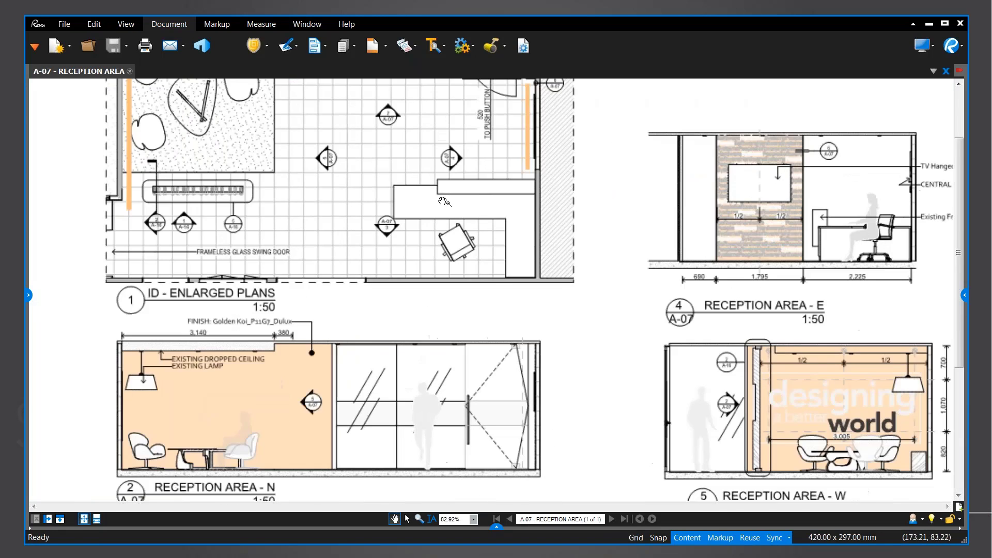
drag(457, 206, 495, 258)
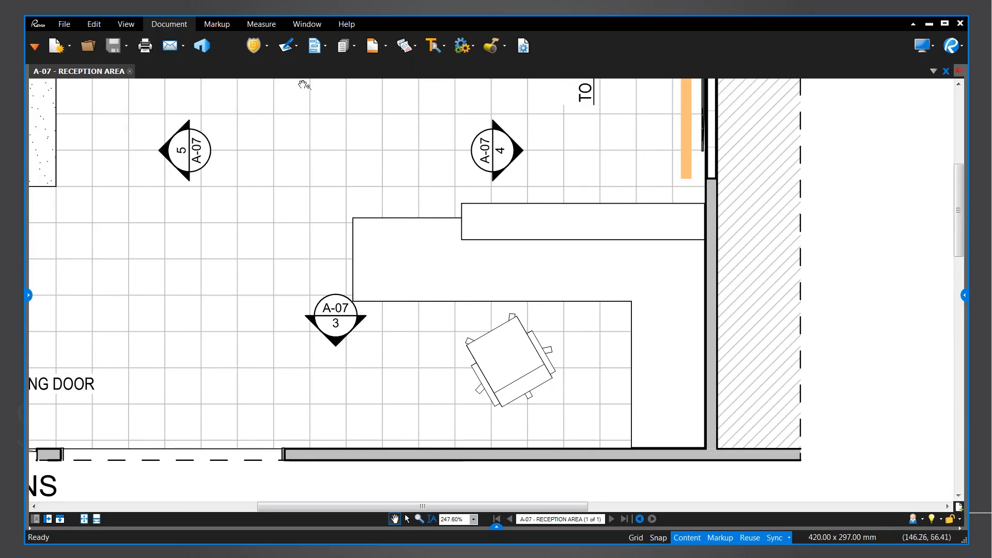
click(224, 26)
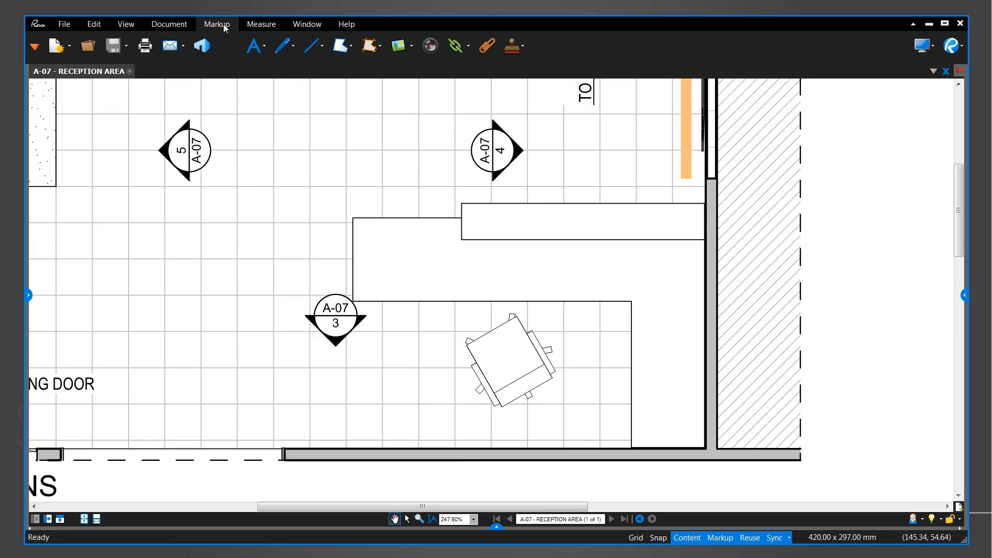
click(261, 24)
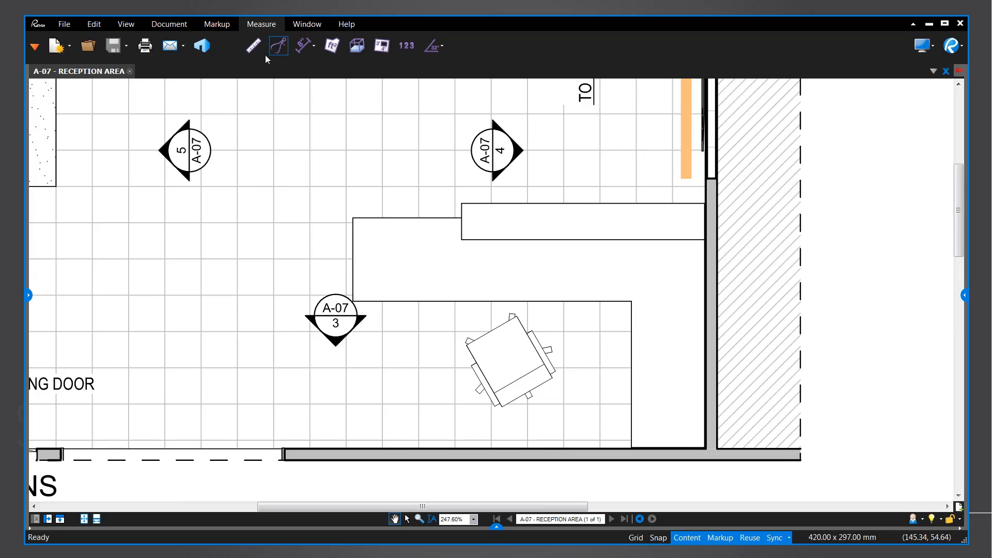
Set the length measurement scale to 1 mm = 50 mm
click(253, 48)
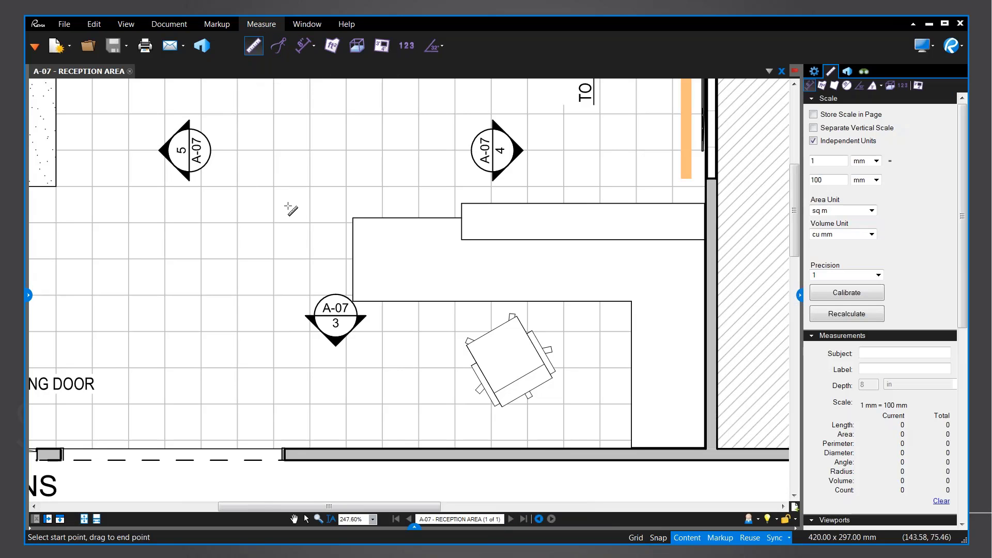
scroll(409, 367, down, 2)
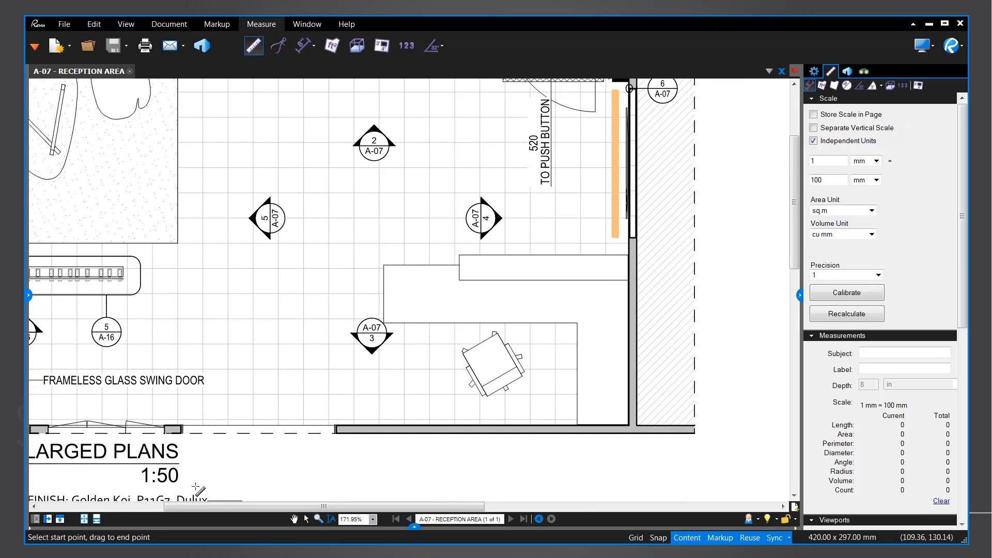
click(193, 486)
click(178, 475)
double_click(840, 182)
text(50)
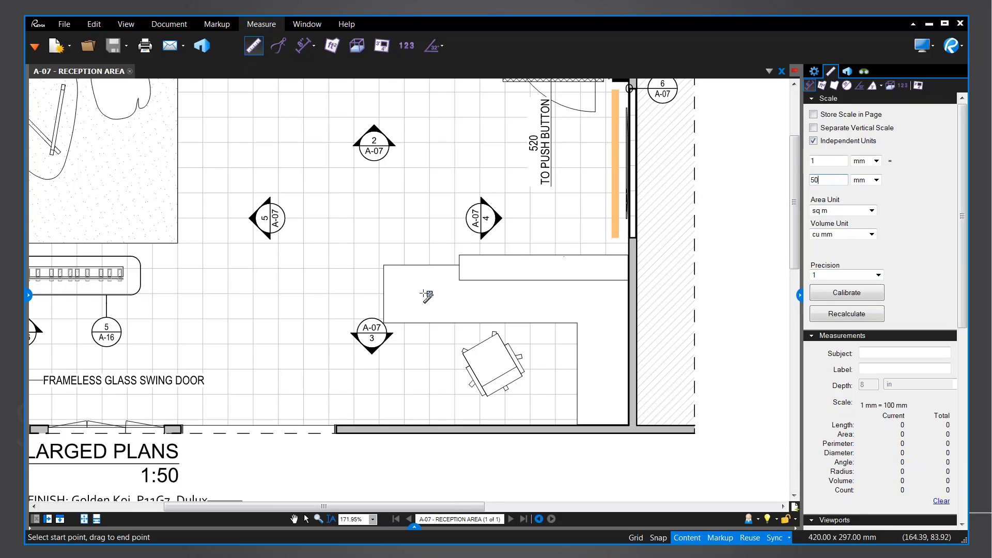
scroll(415, 269, up, 2)
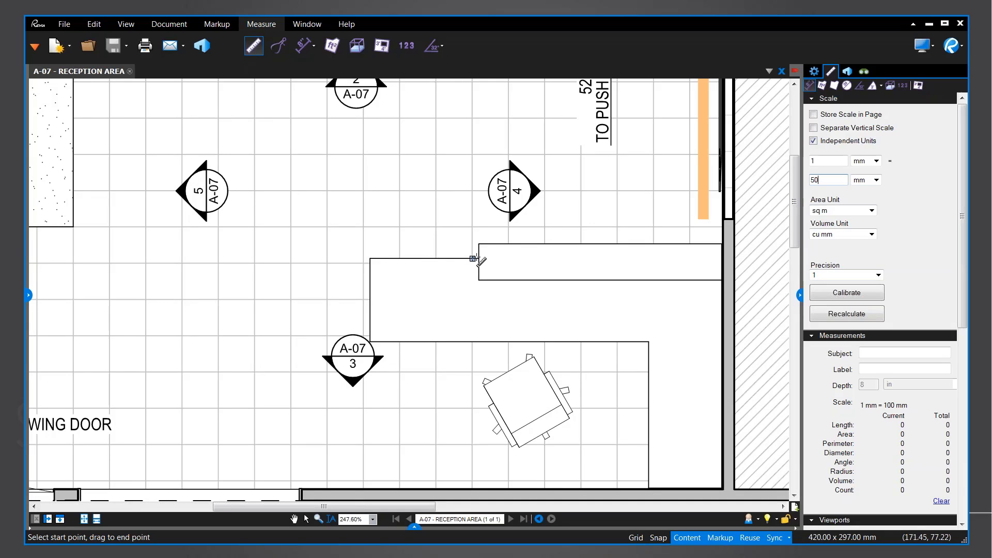
Measure the 690 mm desk depth and the 2,920 mm run from counter corner to wall
drag(450, 259, 450, 342)
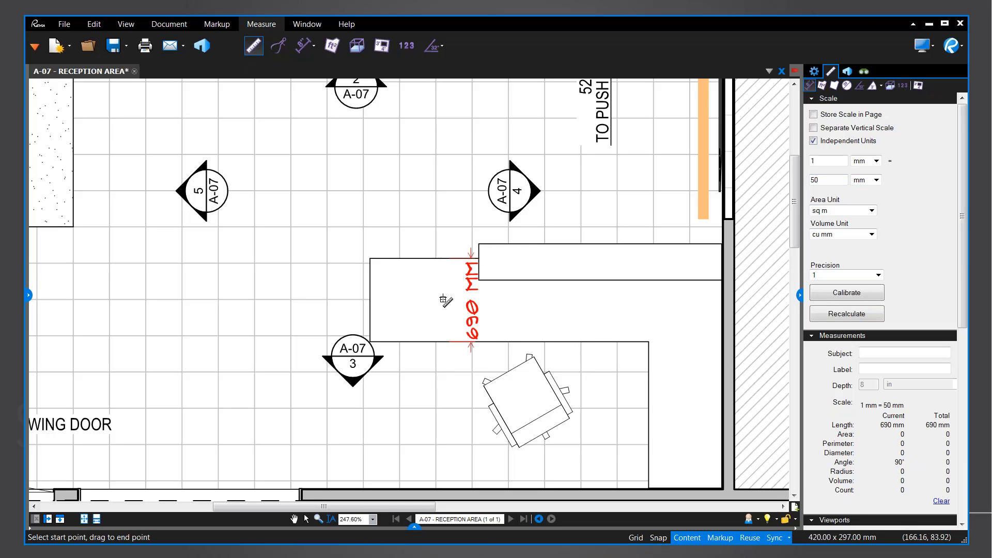
click(313, 46)
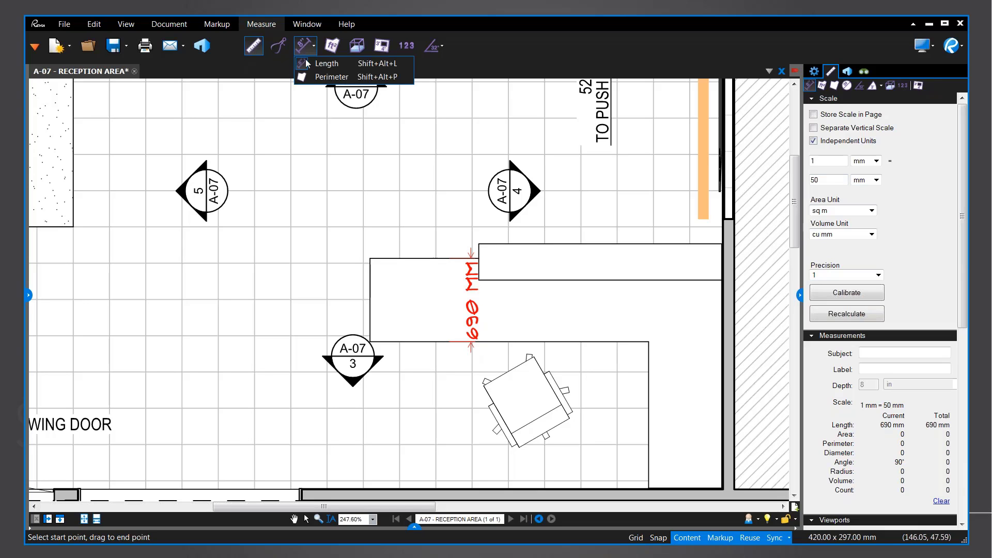
click(309, 63)
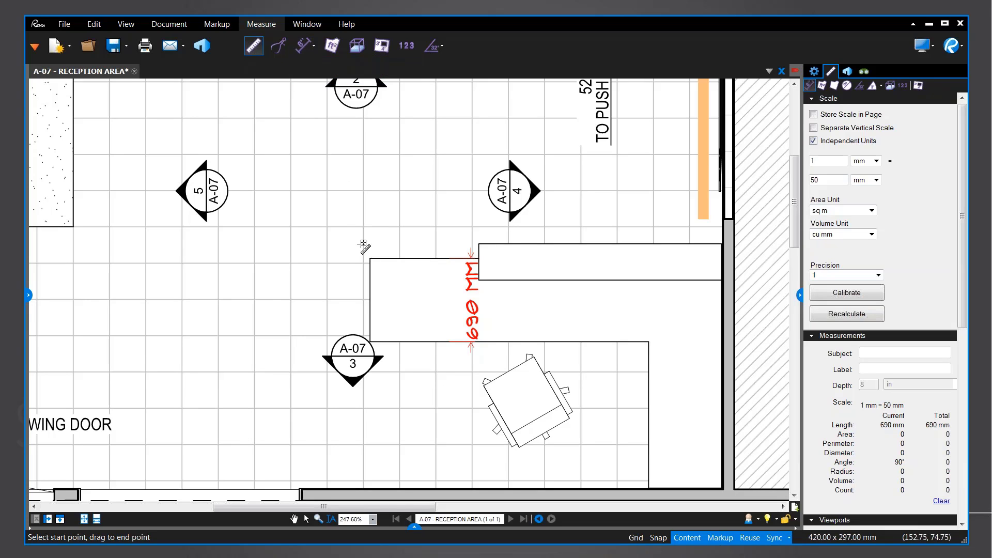
click(370, 259)
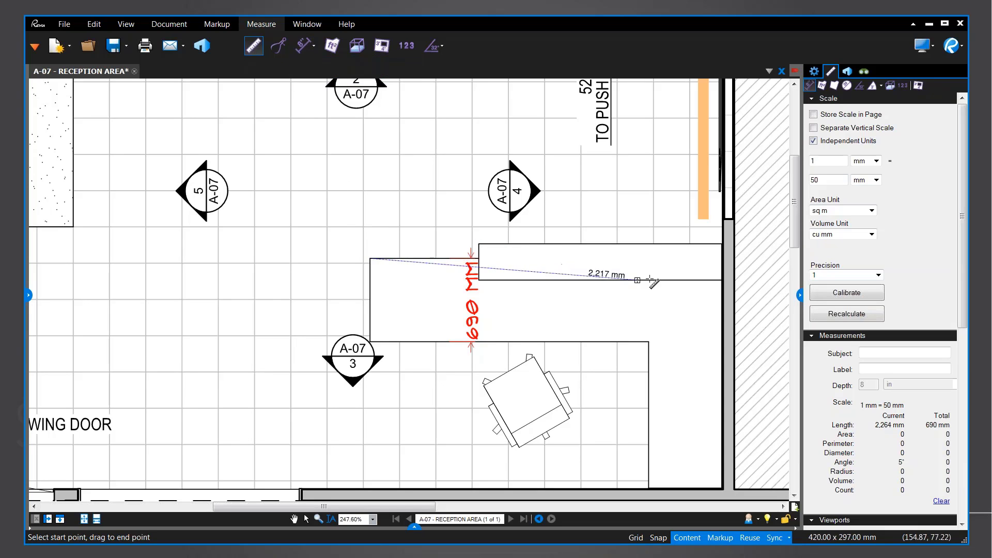
click(723, 259)
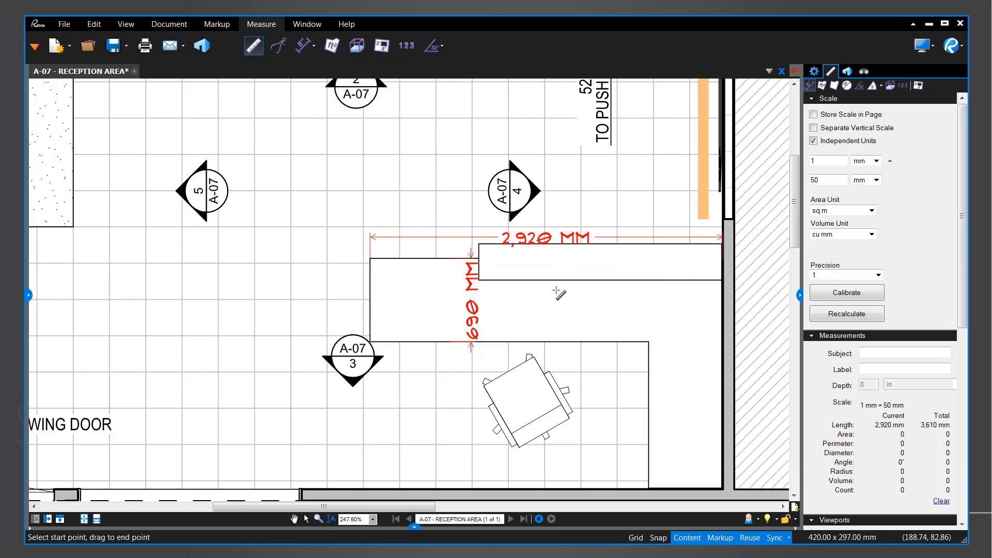
key(Escape)
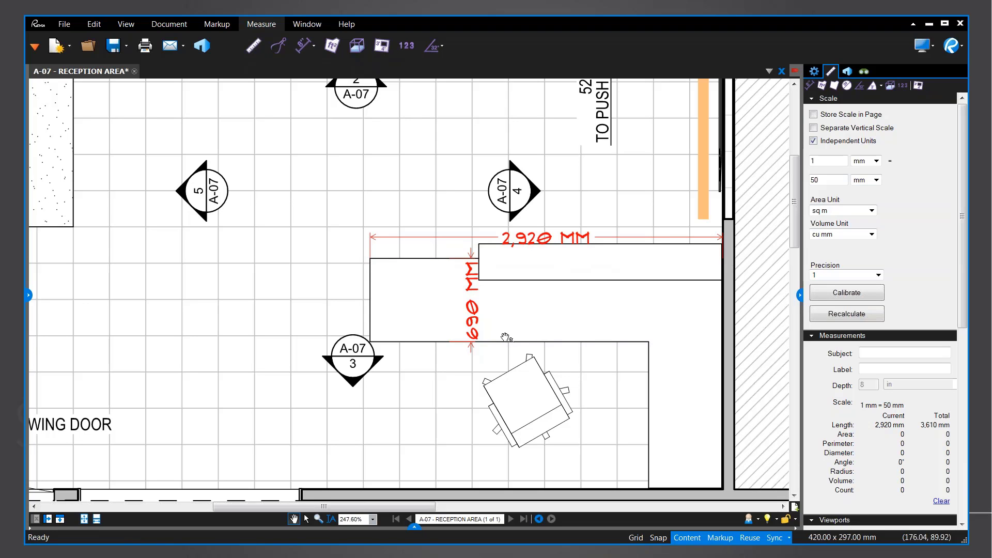
mouse_move(541, 324)
mouse_down()
mouse_move(600, 301)
mouse_move(547, 281)
mouse_up()
drag(404, 258, 397, 268)
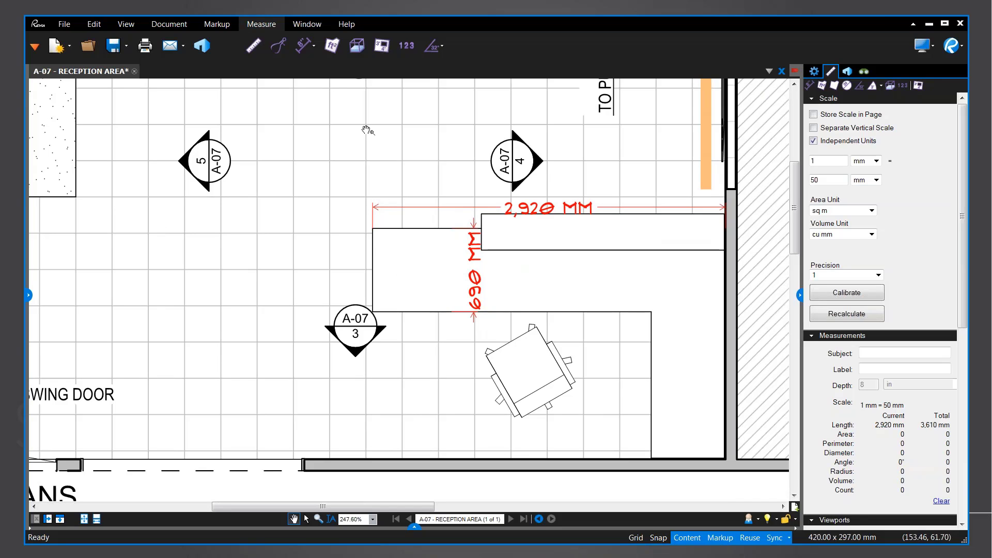
Sketch a 900 × 640 mm to-scale rectangle from the counter's top-left corner
click(221, 29)
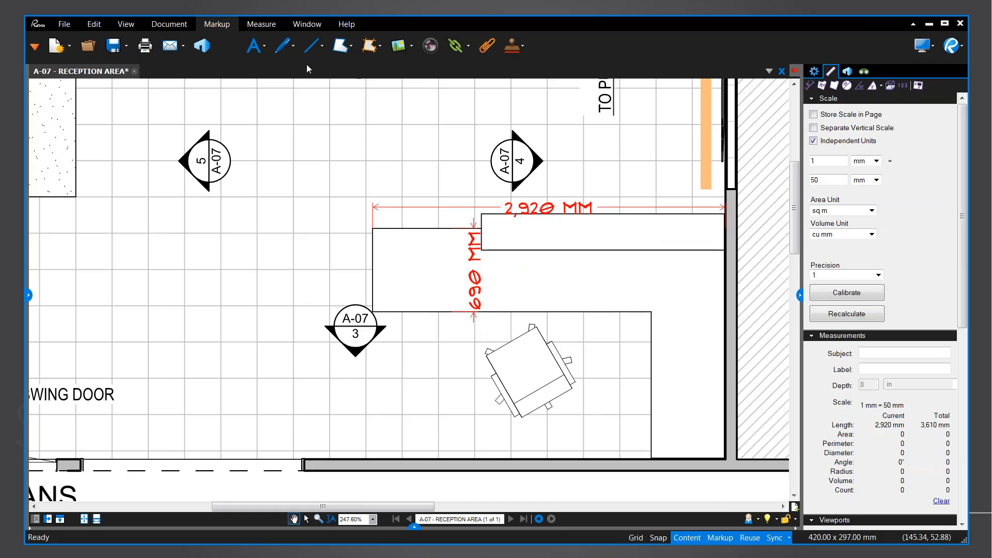
click(380, 52)
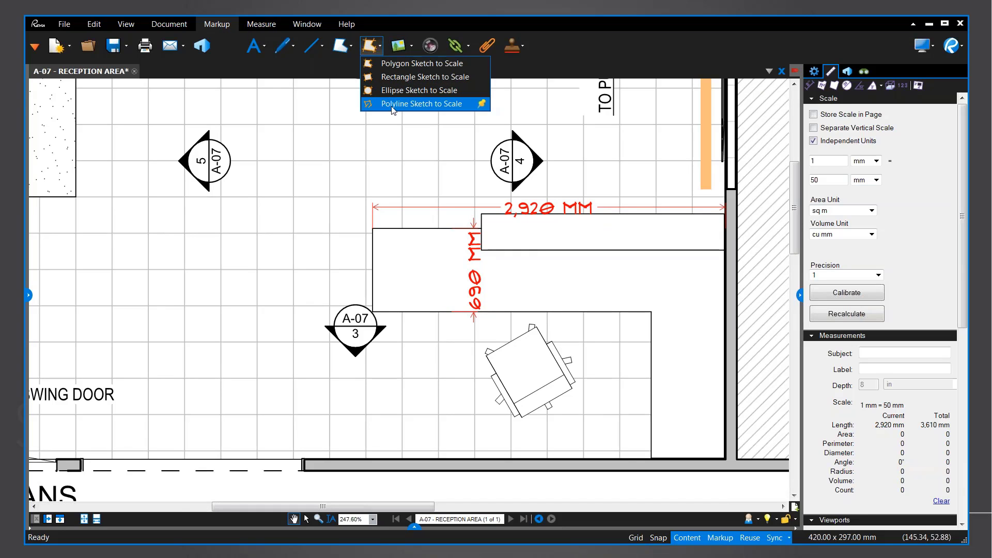
click(394, 78)
middle_drag(373, 232, 481, 242)
click(481, 241)
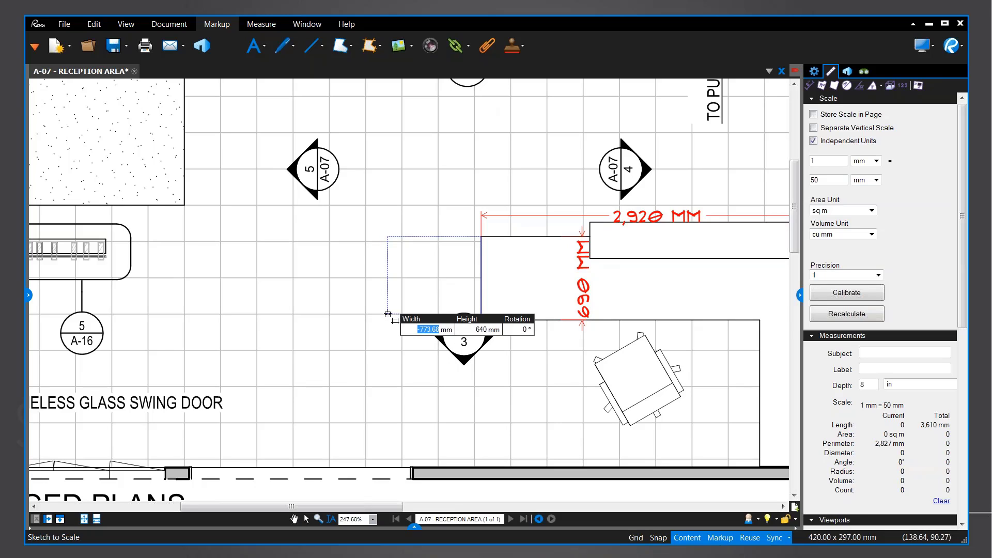
key(BackSpace)
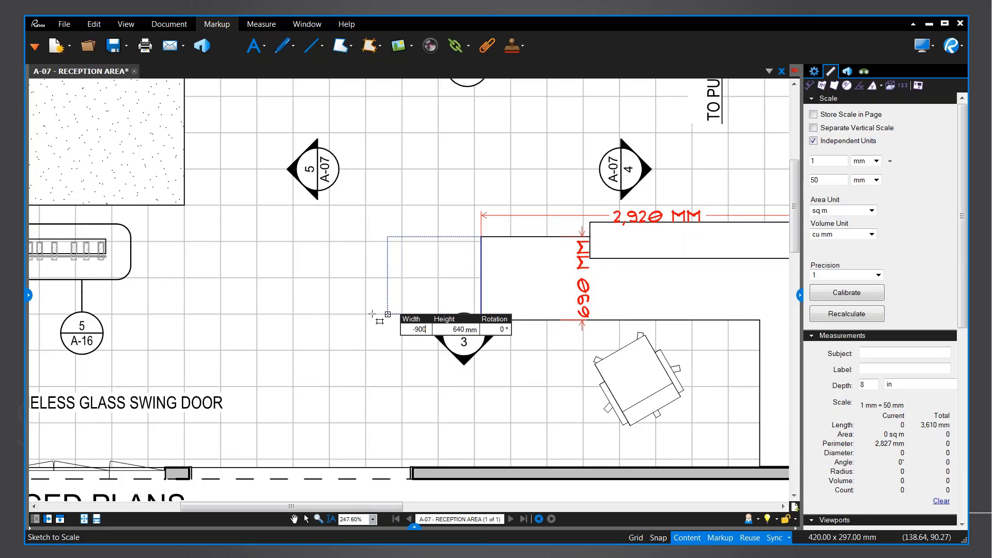
key(Return)
key(Escape)
click(450, 310)
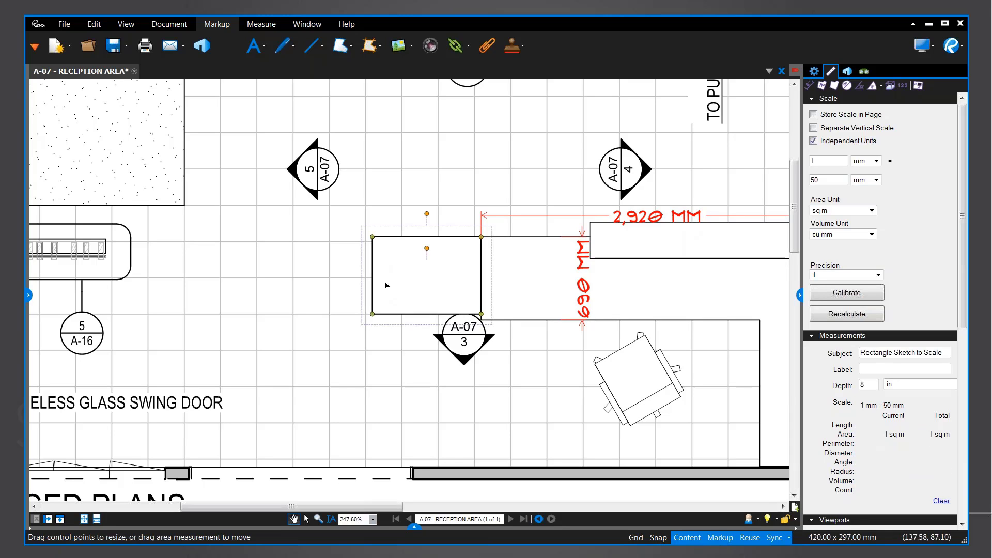
click(395, 240)
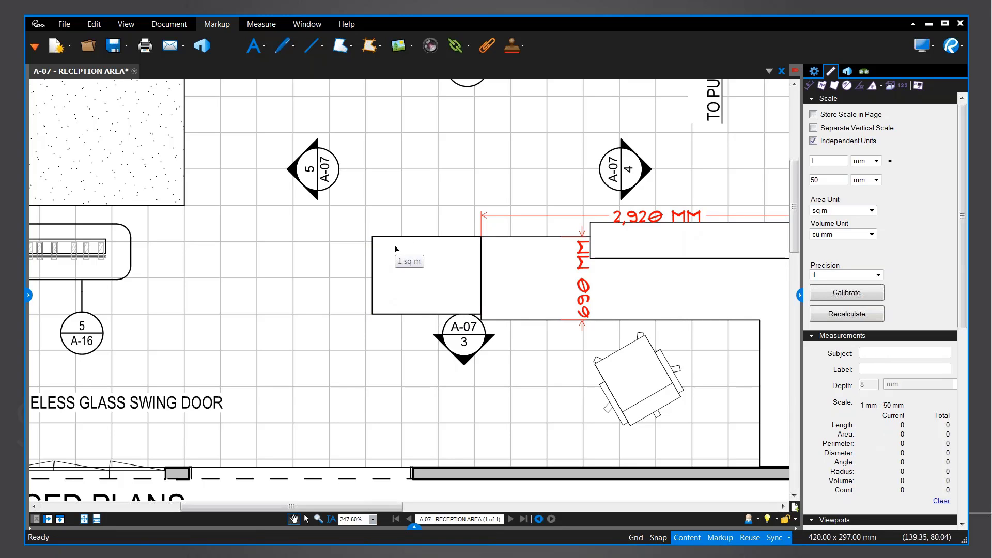
Dimension the rectangle's 900 mm top edge with a length measurement
key(shift+alt+l)
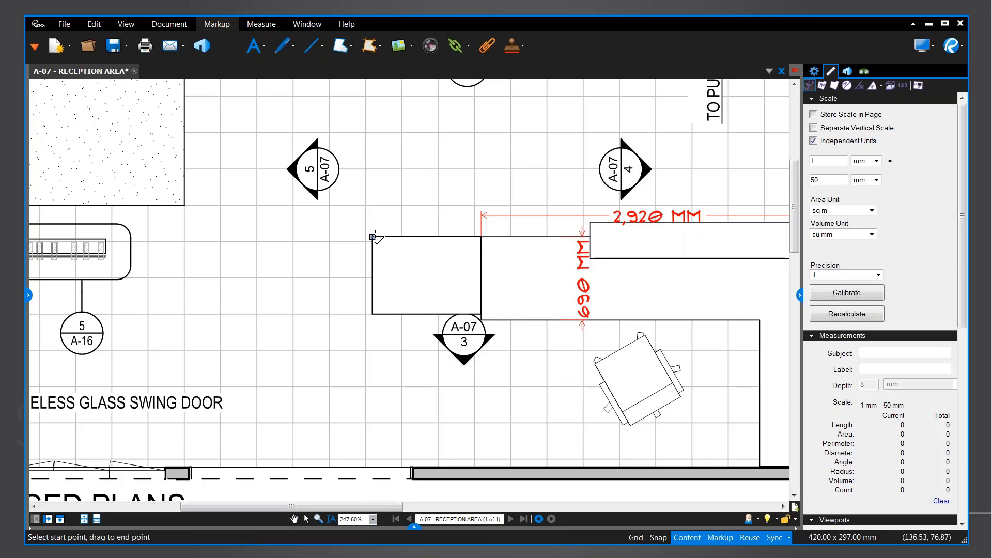
drag(377, 237, 481, 236)
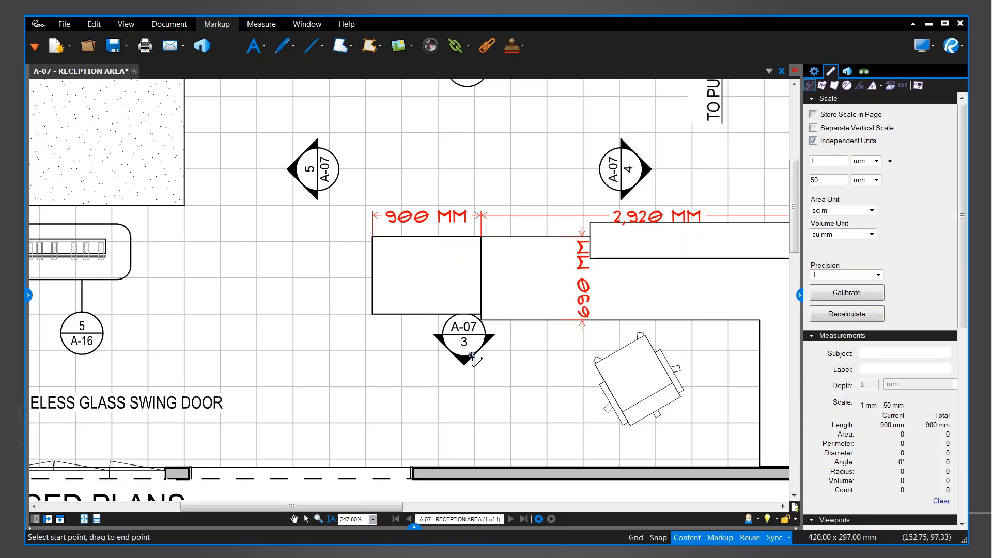
scroll(472, 355, down, 2)
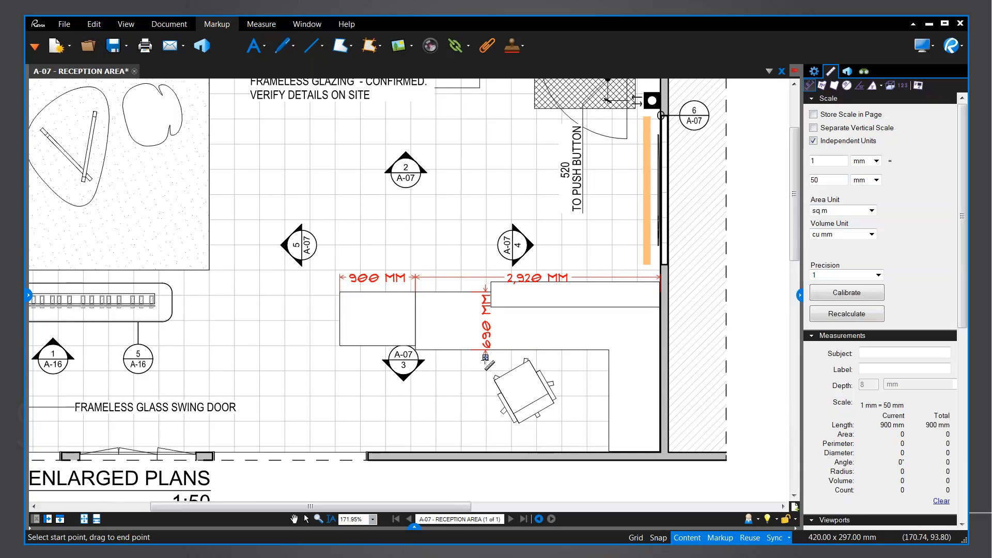
key(Escape)
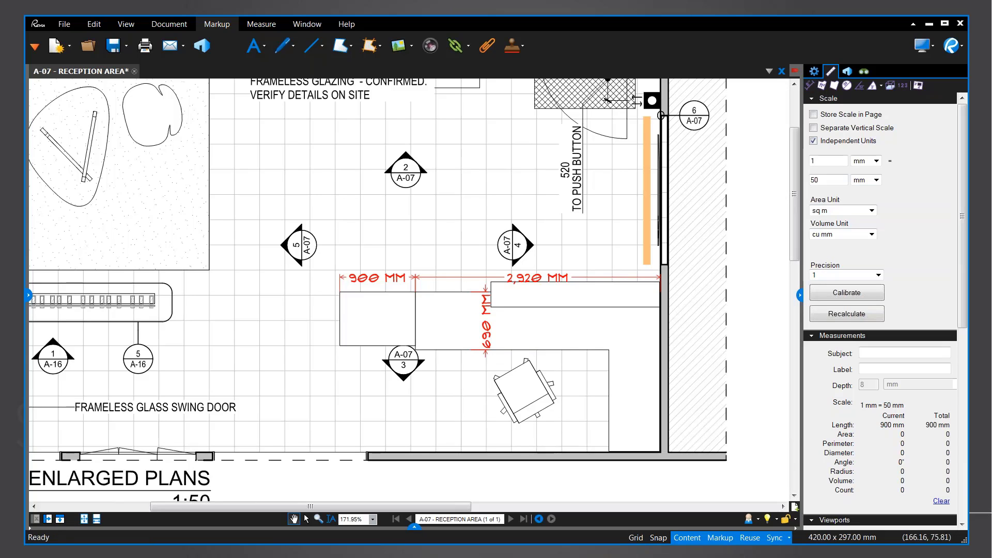
scroll(414, 303, down, 2)
drag(417, 301, 520, 334)
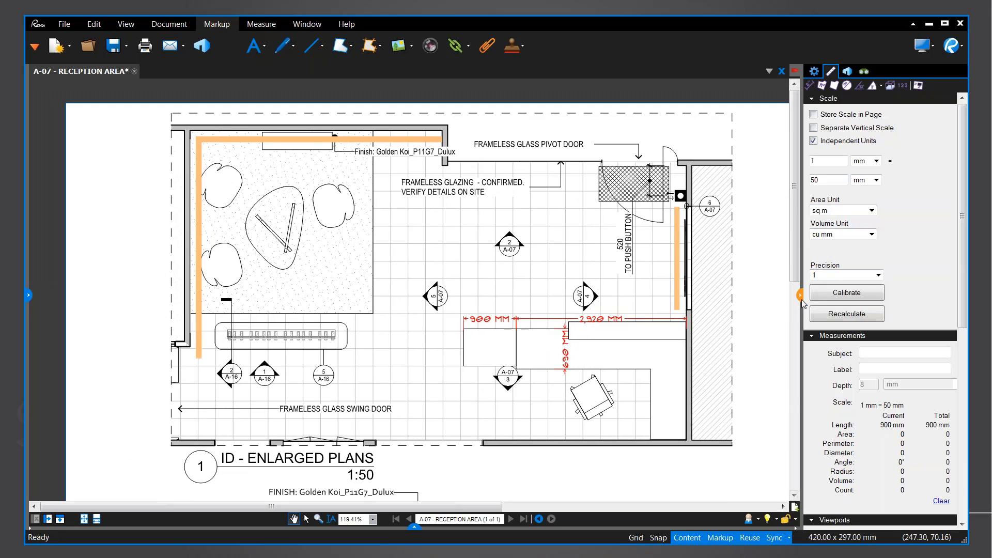
drag(802, 303, 862, 296)
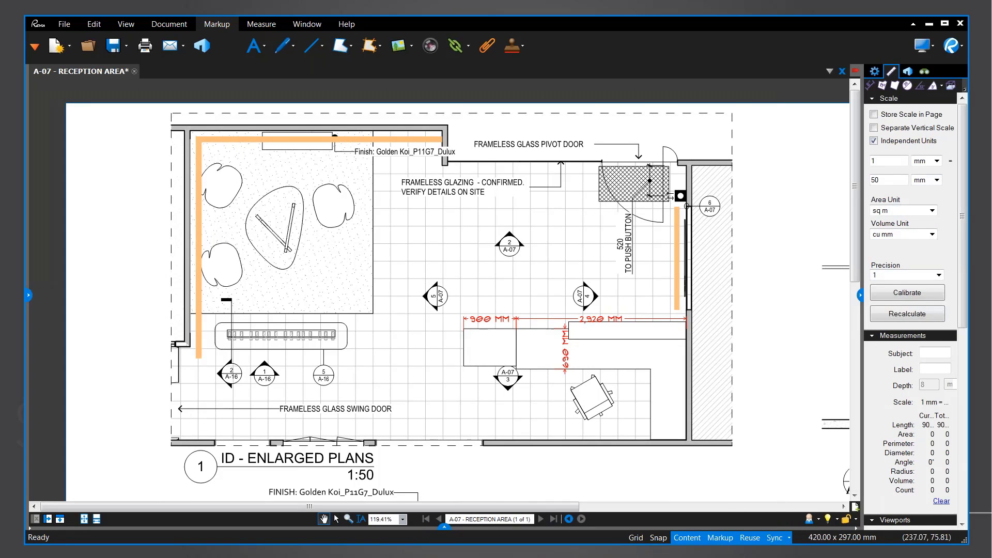
drag(760, 325, 804, 343)
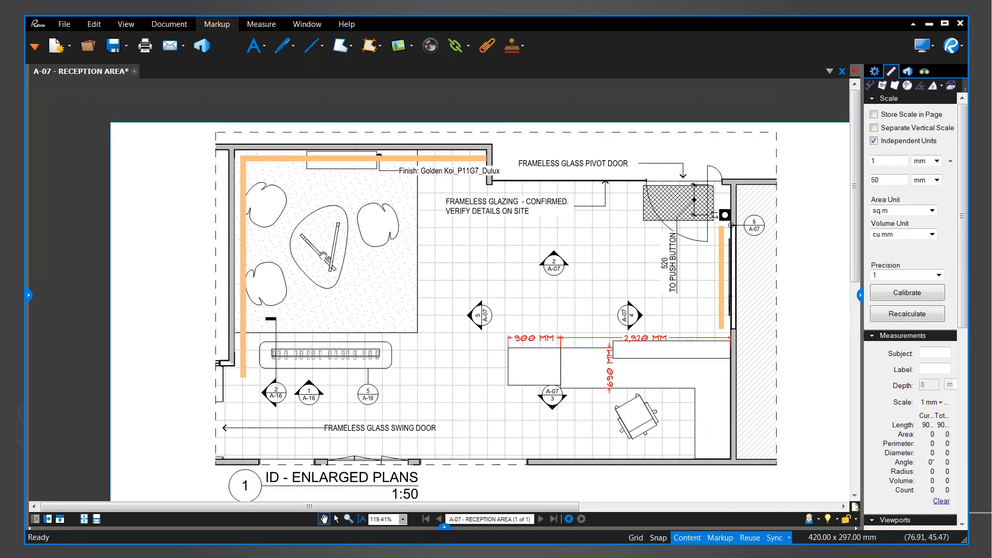
Turn off the floor finish, elevation/section marker, enlarged annotation and four furniture layers
click(28, 295)
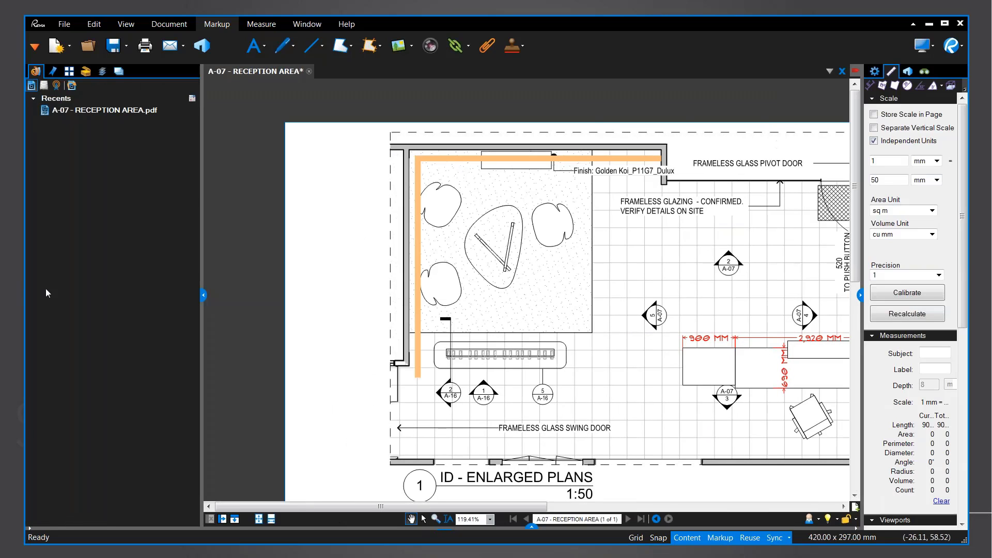
click(104, 72)
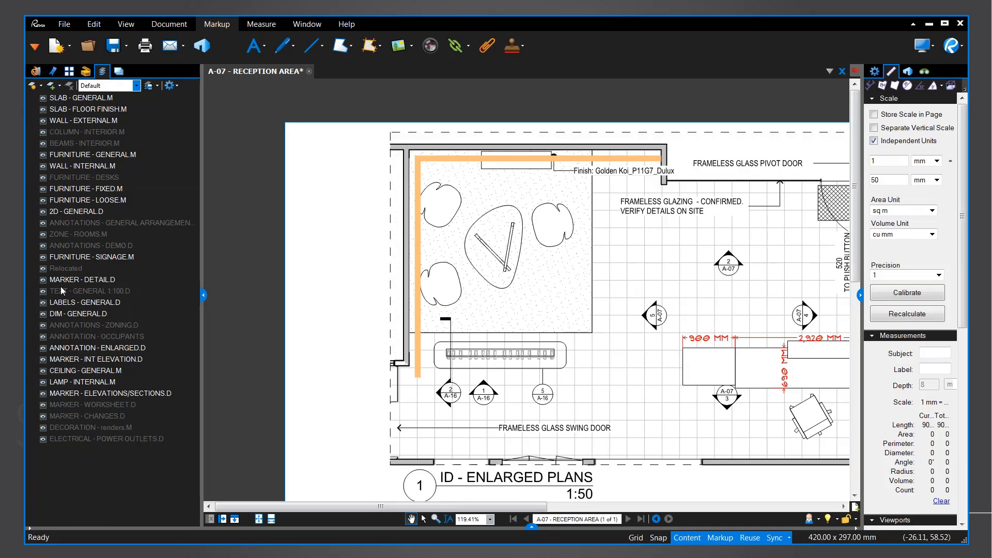
drag(568, 321, 460, 314)
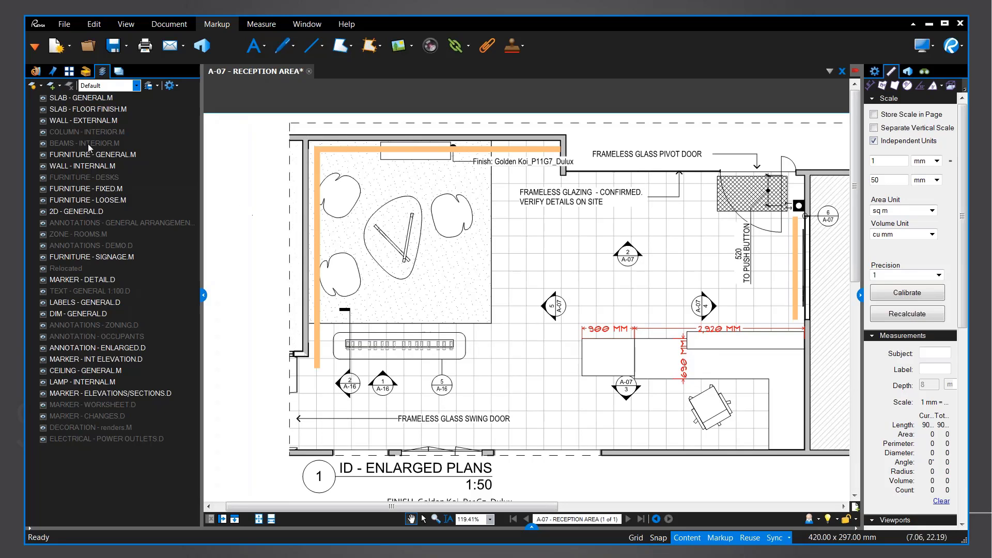
click(42, 110)
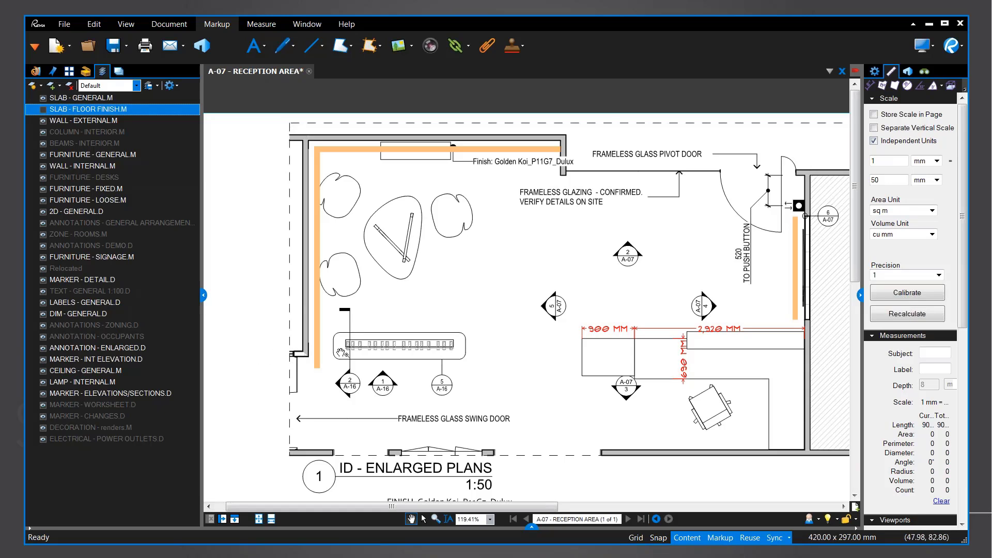
click(43, 394)
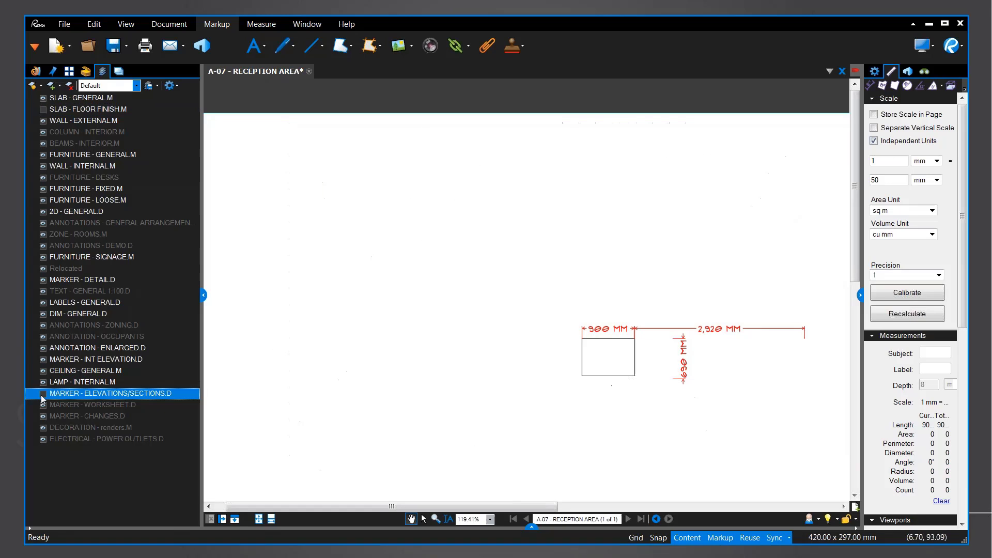
click(41, 362)
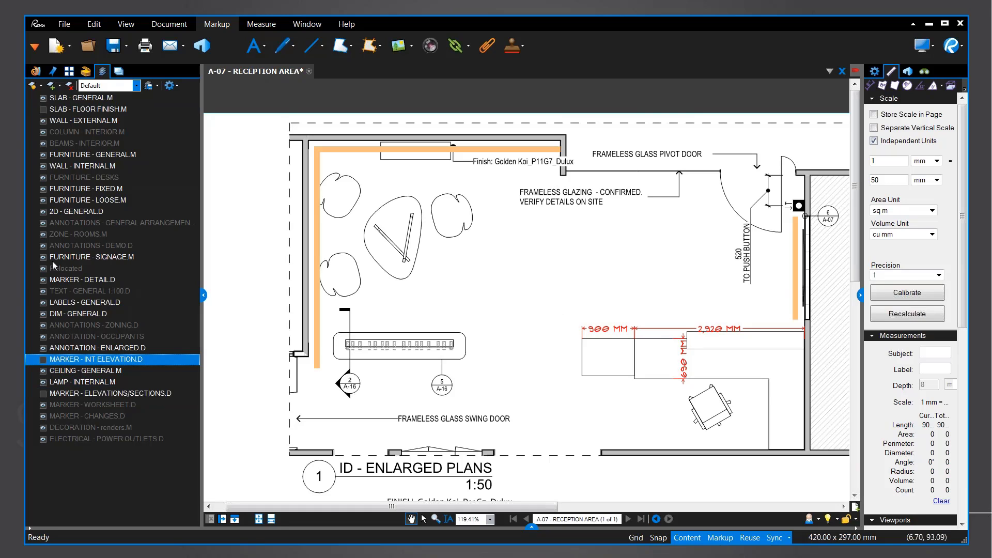
click(43, 347)
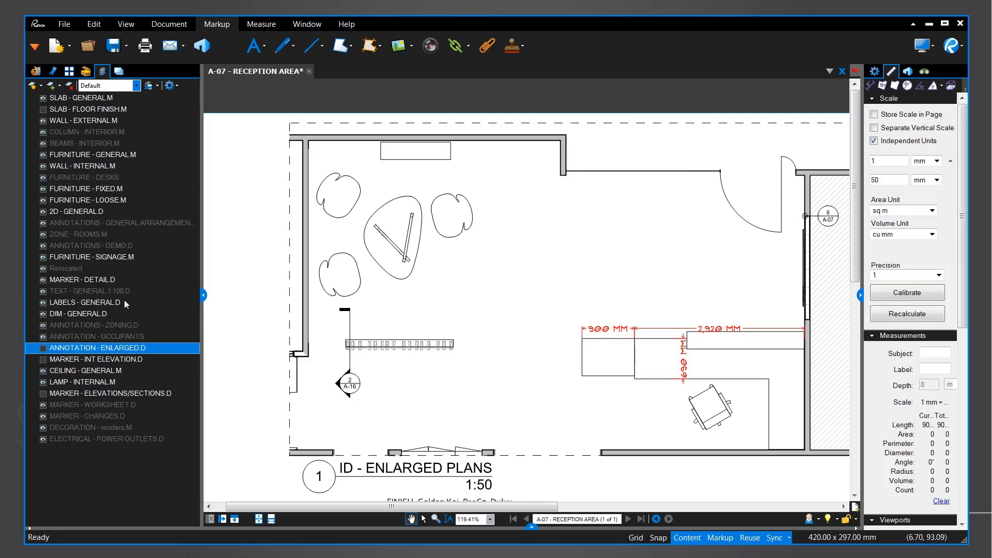
click(43, 256)
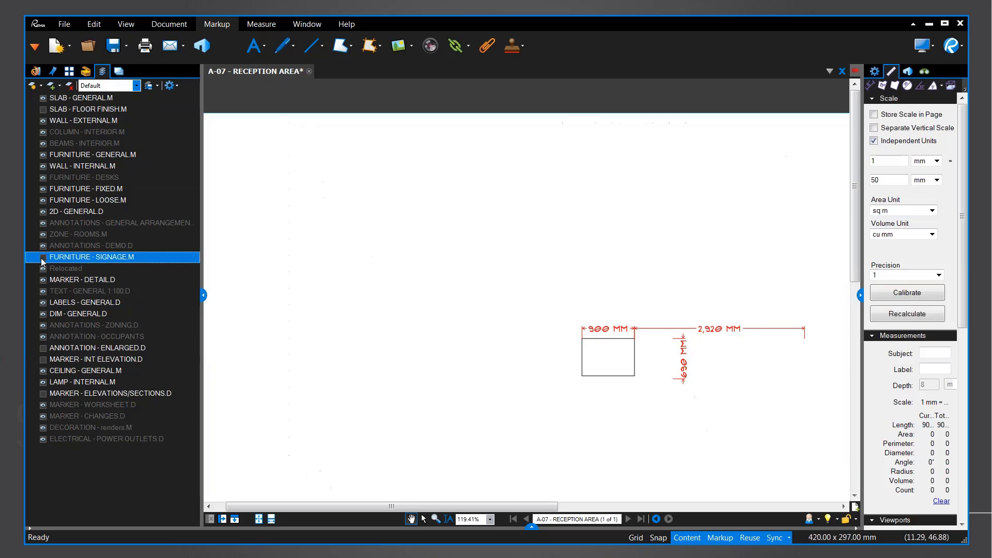
click(43, 155)
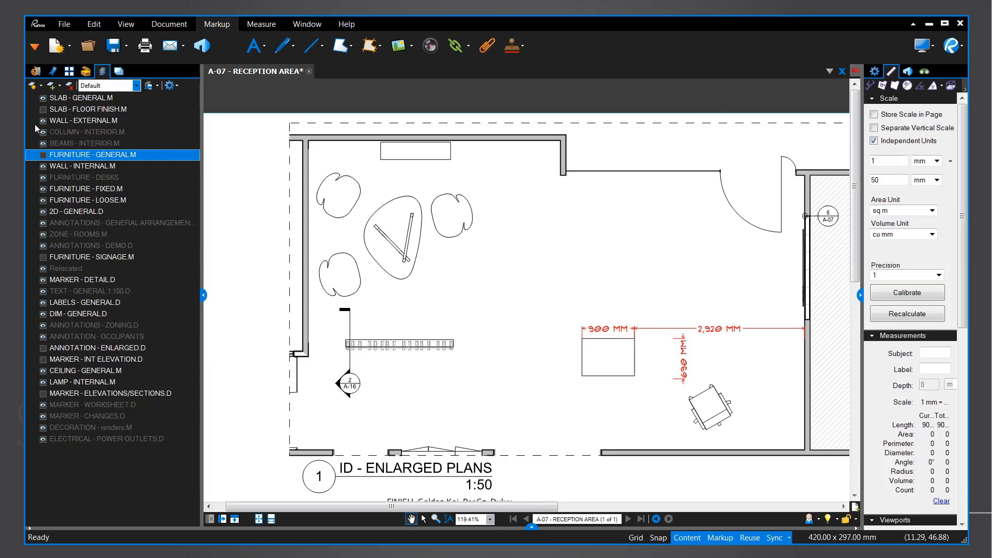
click(43, 200)
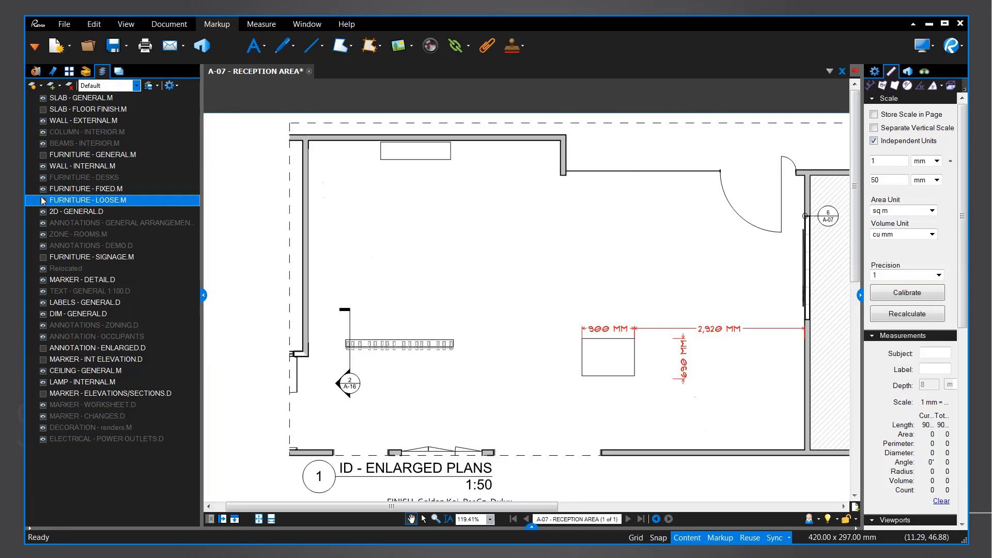
click(43, 190)
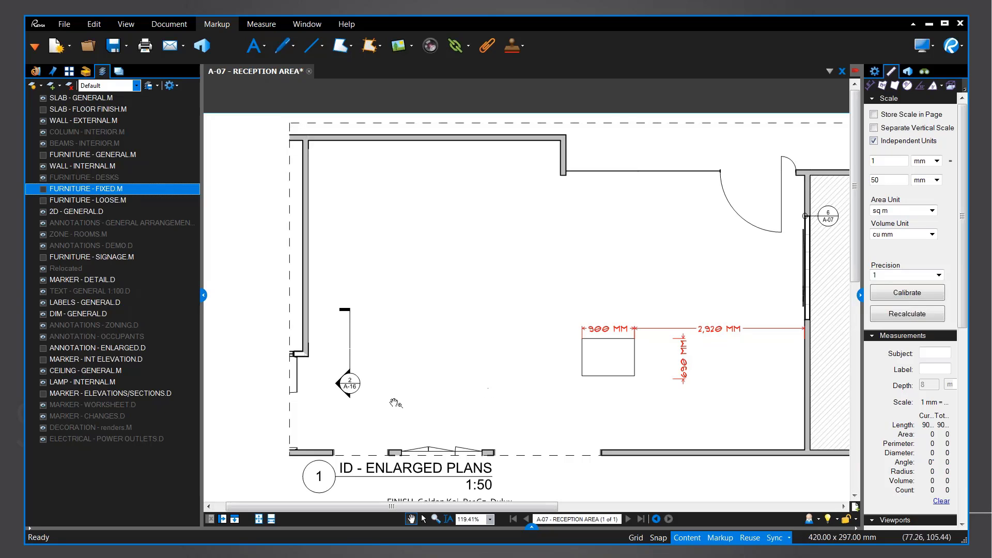
Zoom out until the entire A-07 sheet fits the window
scroll(544, 347, down, 5)
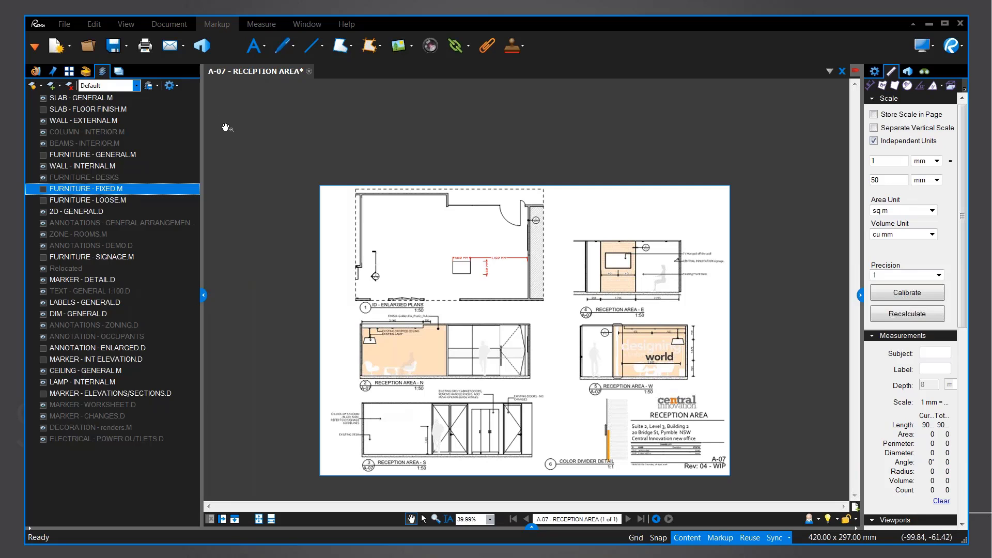
Close the reception drawing without saving and start a New Set from the Sets panel
click(309, 72)
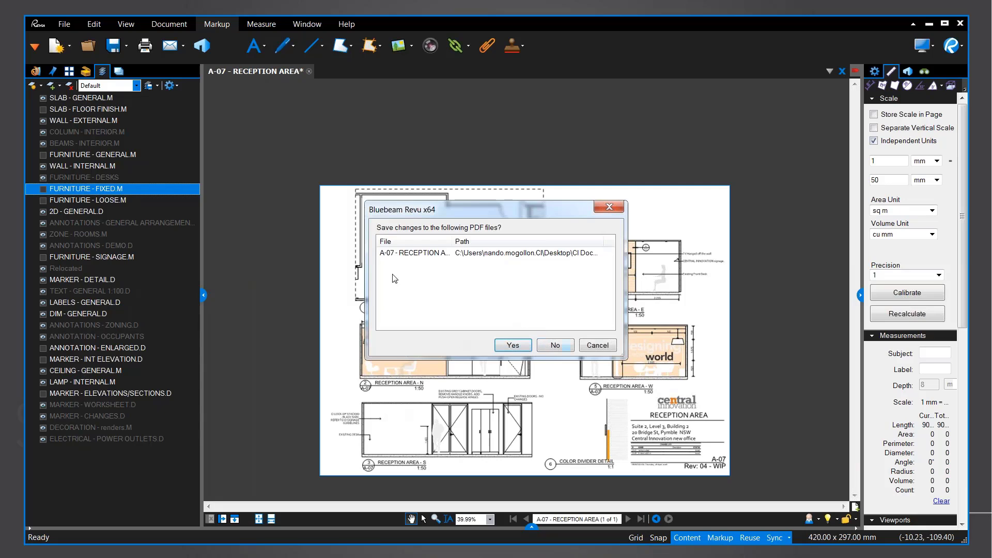
click(555, 346)
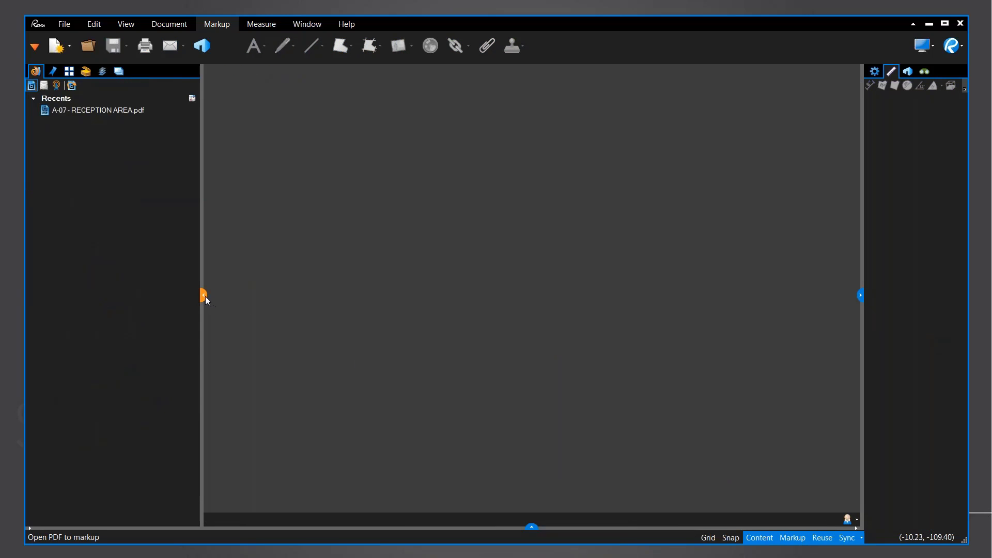
click(119, 72)
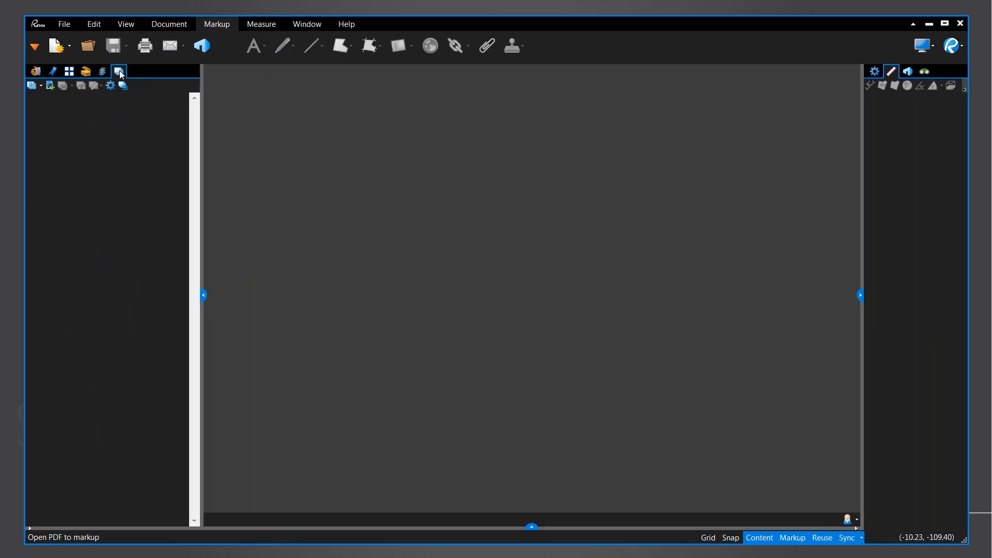
click(41, 86)
click(47, 101)
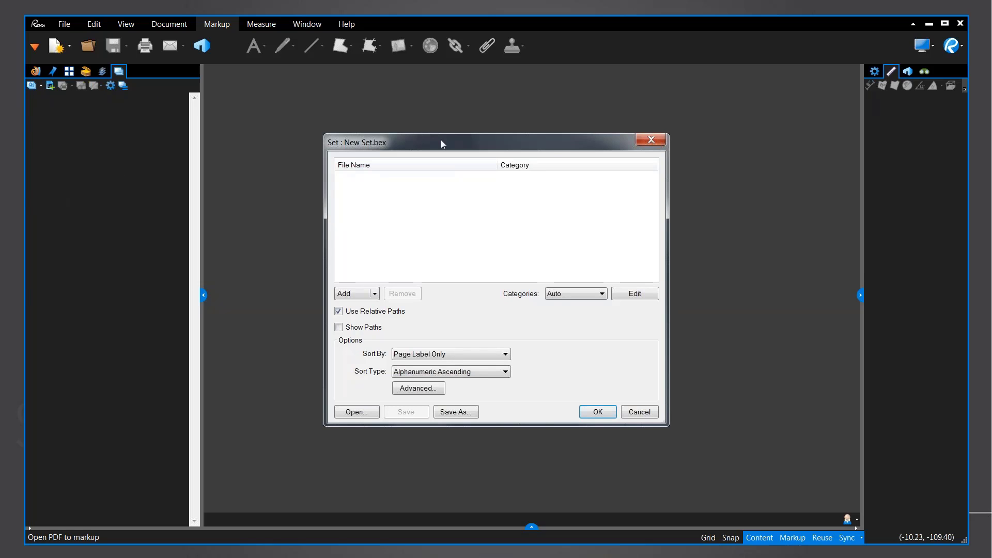
Check the category modes list, leaving the set's Categories on Auto
drag(443, 150, 441, 145)
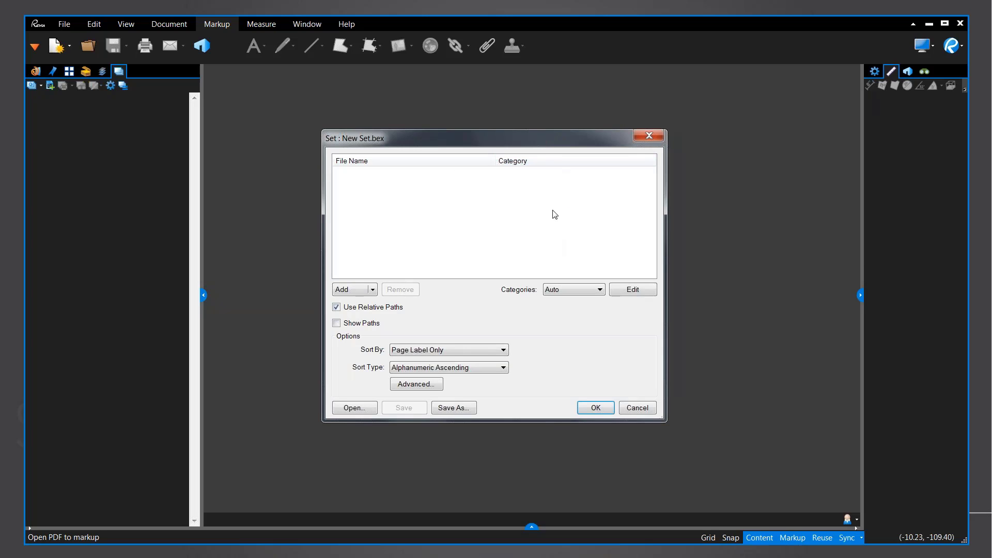
click(599, 289)
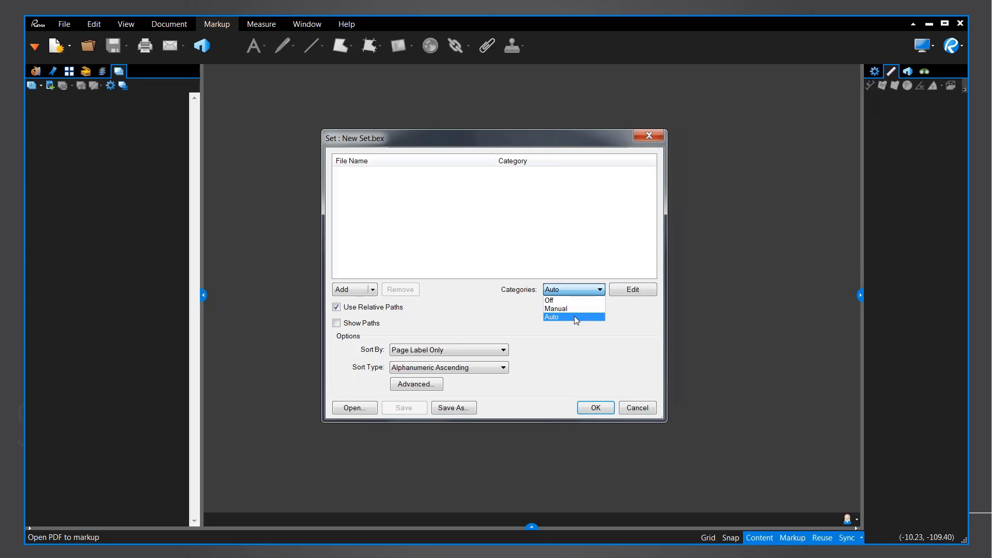
click(579, 357)
Open Edit Embedded Categories, cancel a Save As, then reopen and cancel, keeping Auto
click(633, 293)
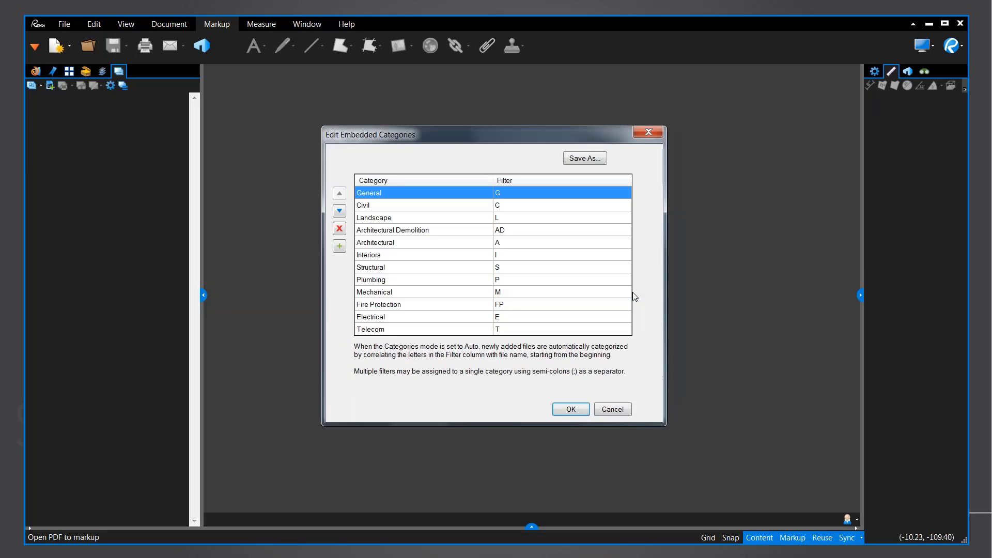
drag(437, 133, 435, 110)
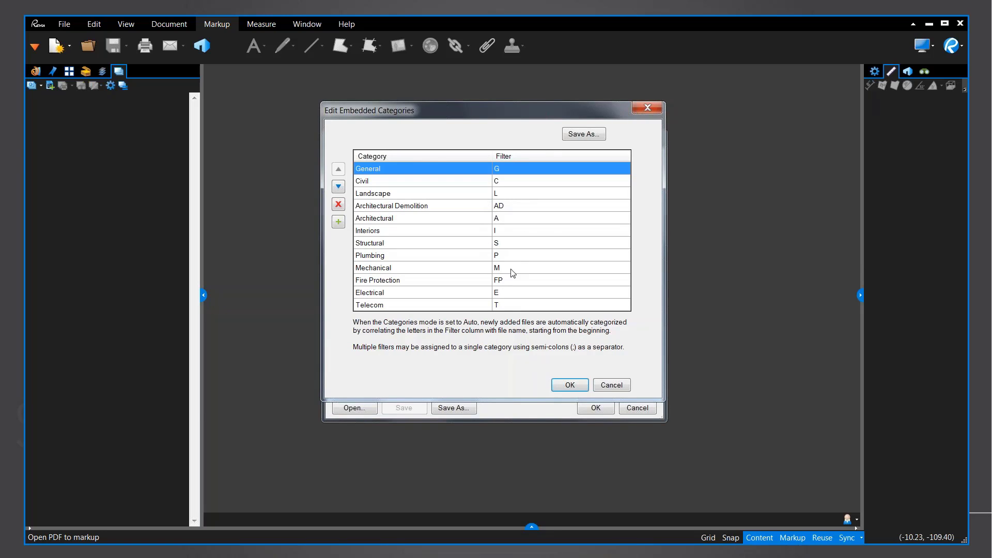
click(589, 136)
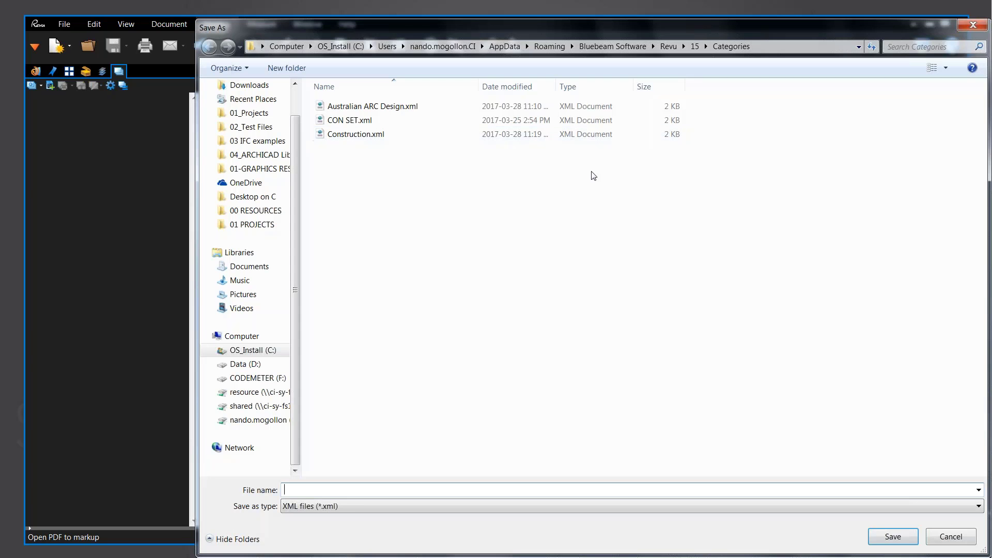
click(951, 536)
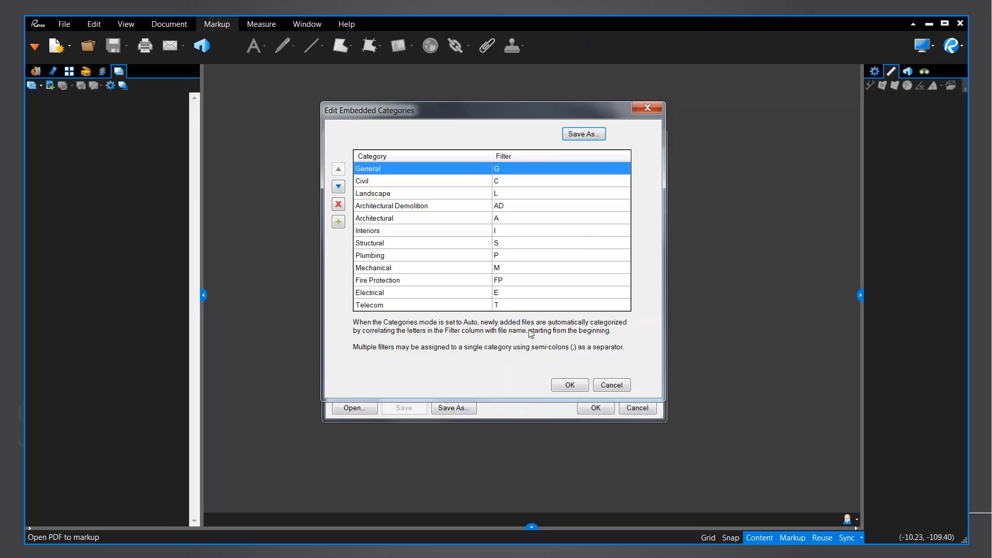
click(612, 386)
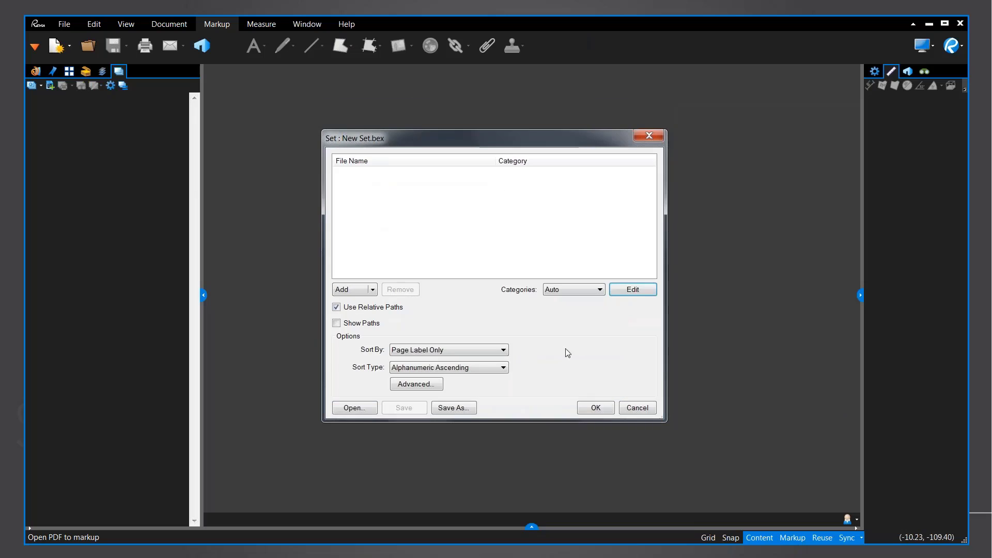
click(601, 290)
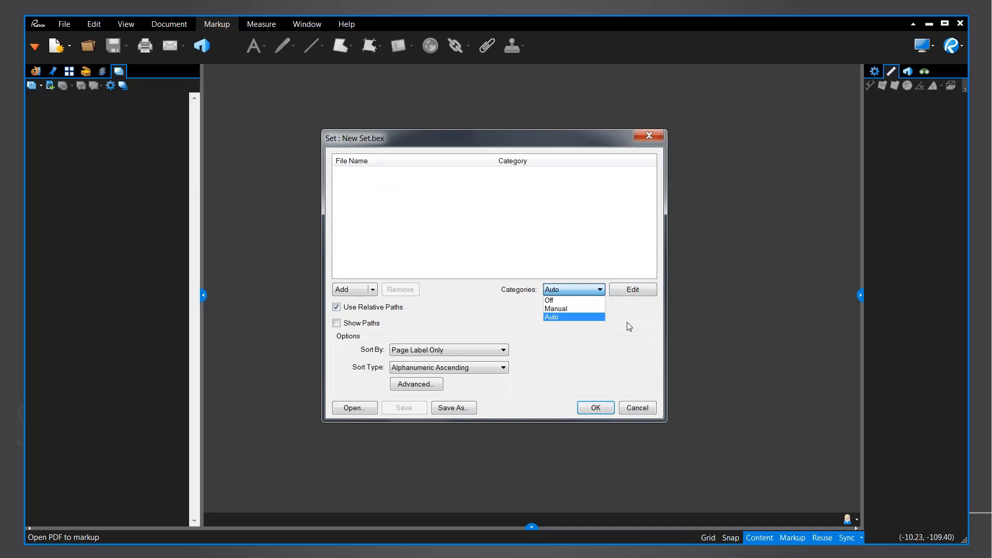
click(628, 322)
click(630, 289)
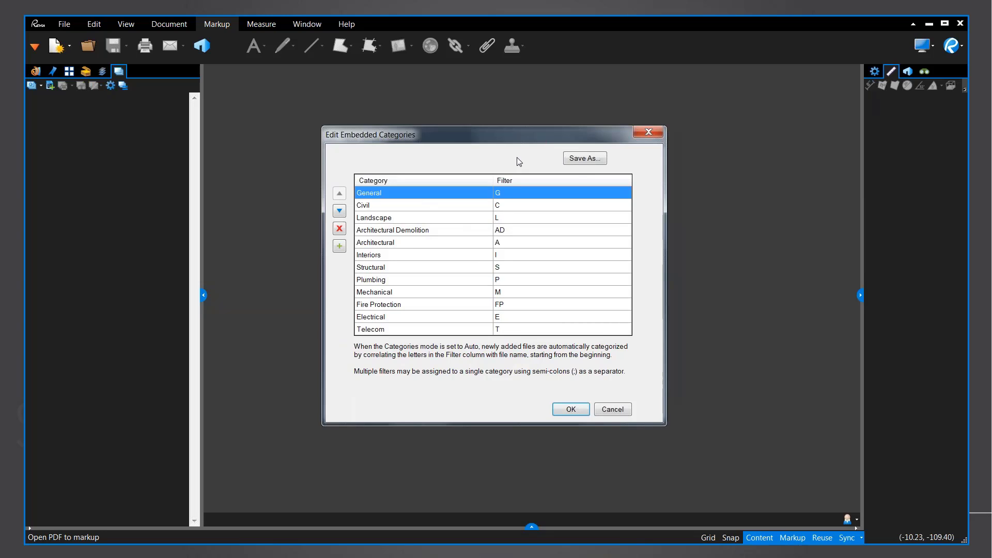
drag(536, 135, 535, 135)
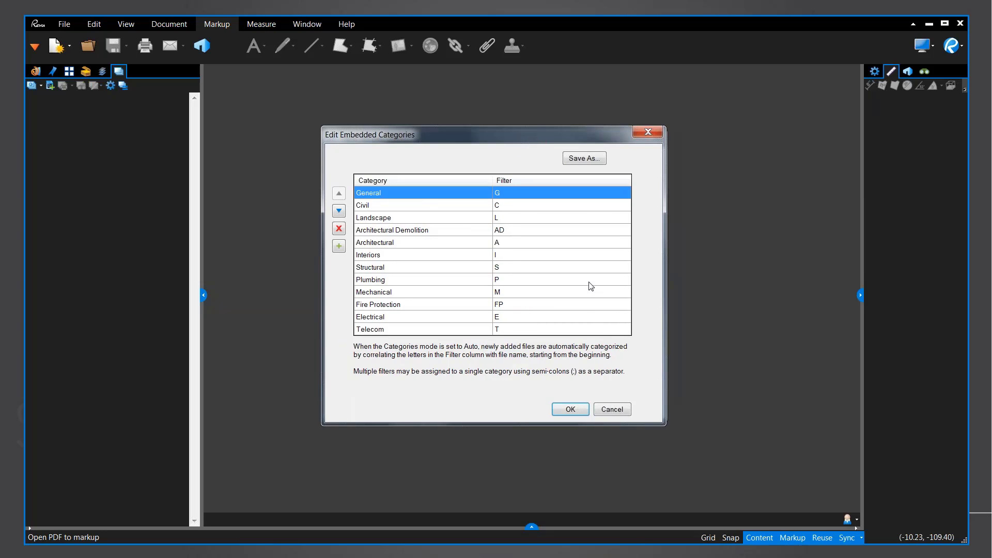
click(612, 410)
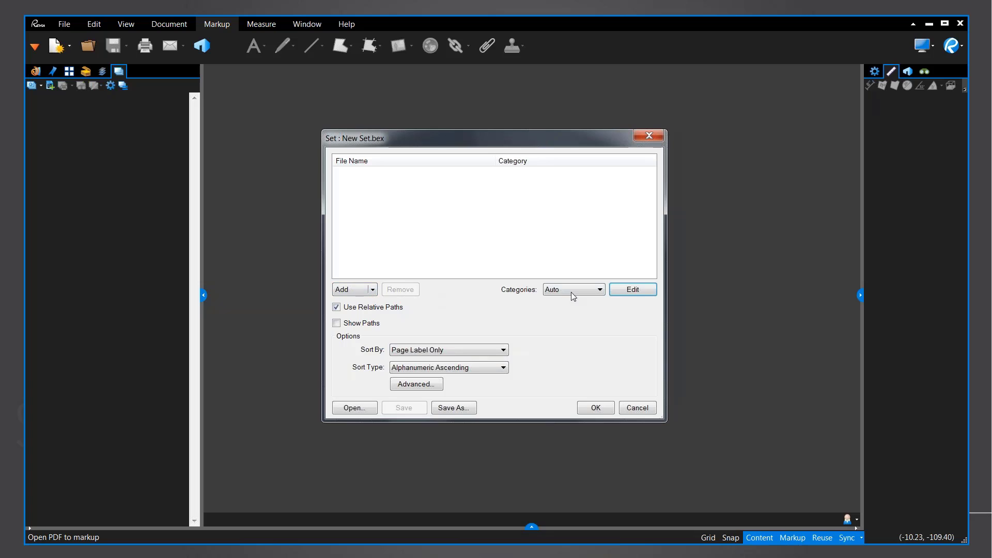
Set Categories to Manual and start adding files with the Australian ARC Design template
click(590, 292)
click(586, 310)
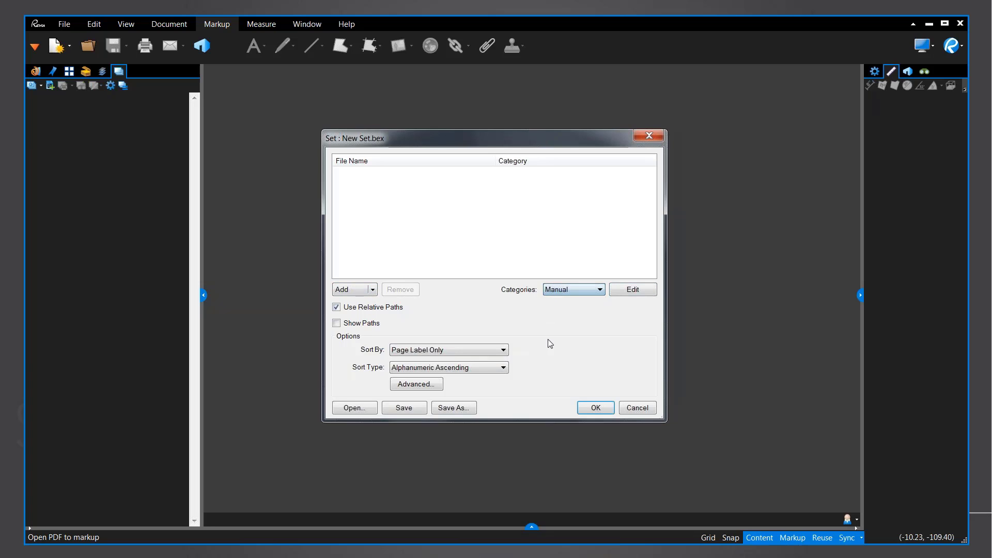
click(373, 291)
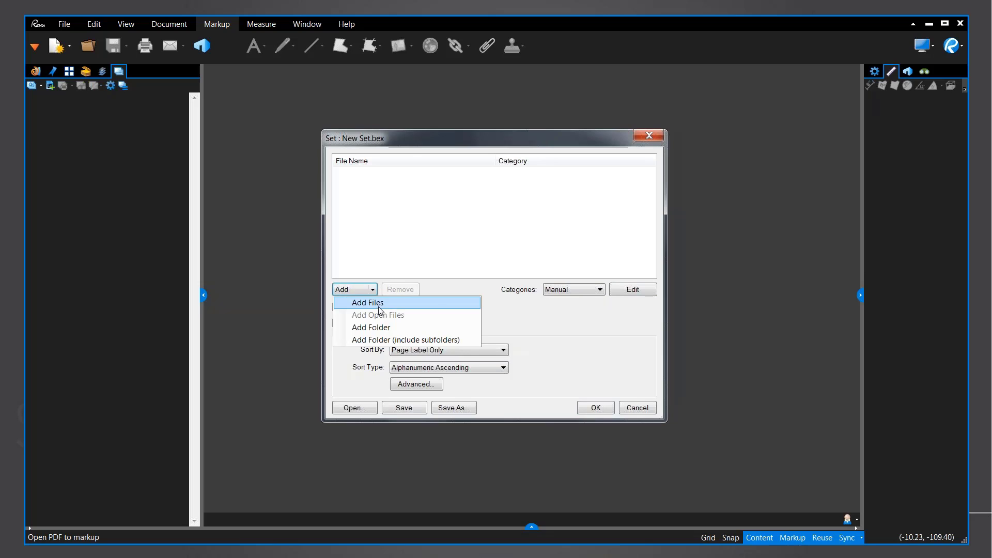
click(380, 307)
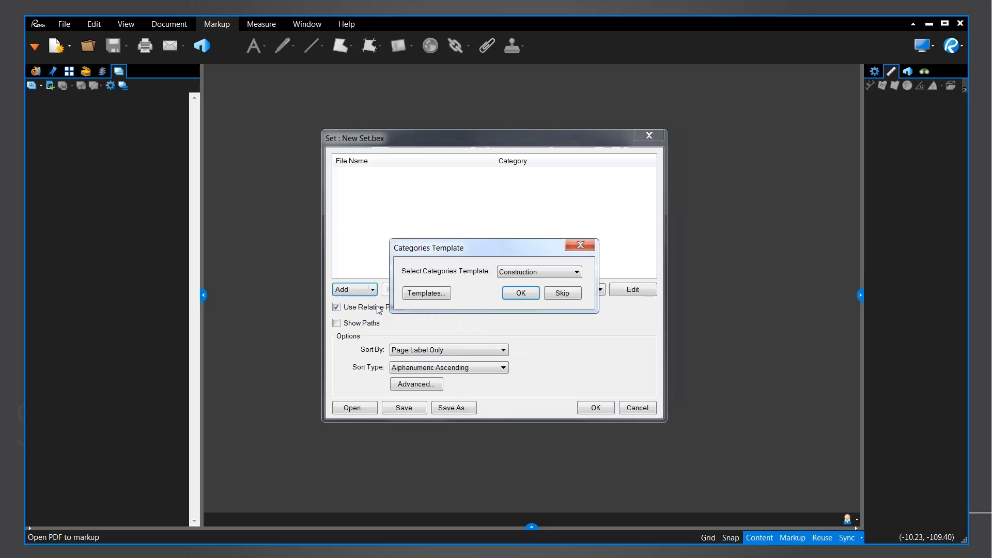
click(568, 273)
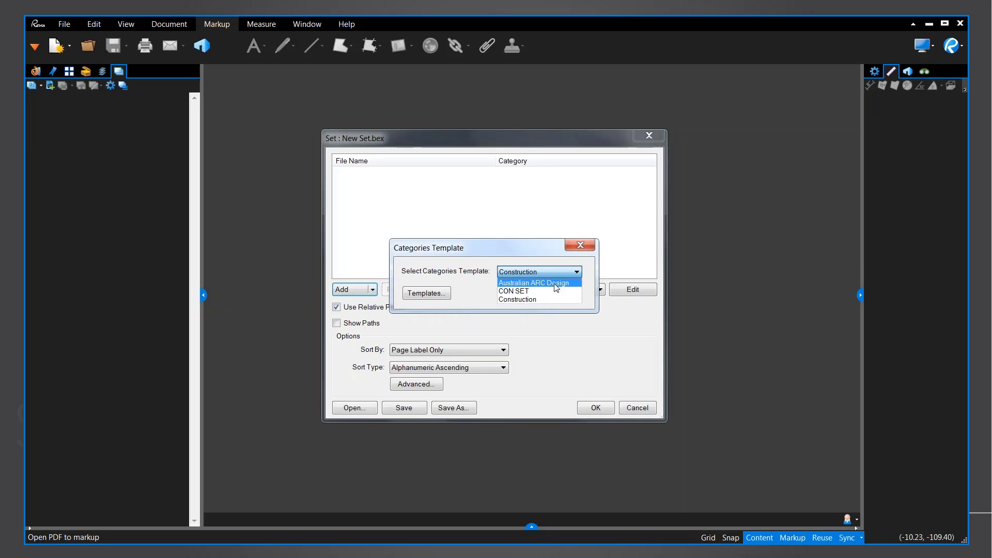
click(556, 283)
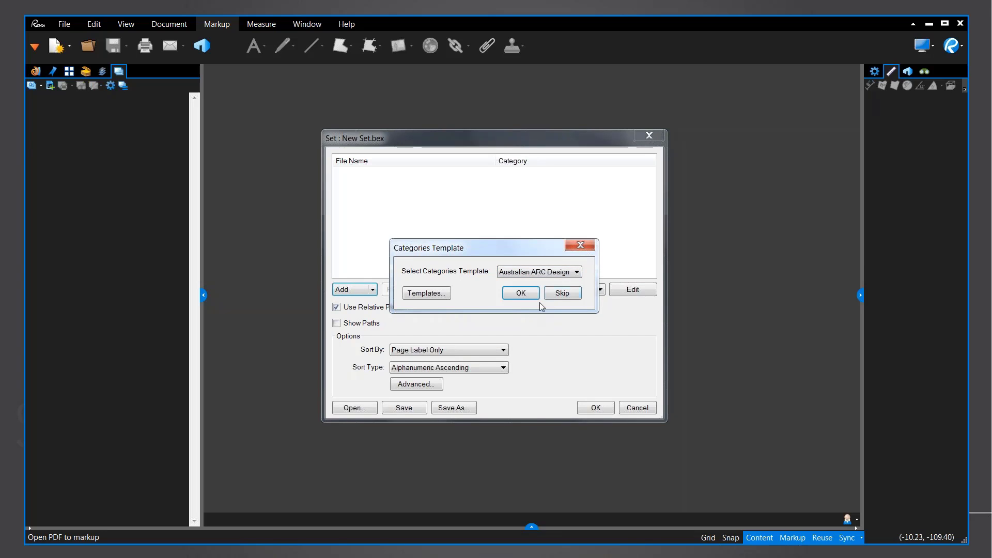
Inspect the Australian ARC Design categories in Manage Templates, closing without changes
click(433, 293)
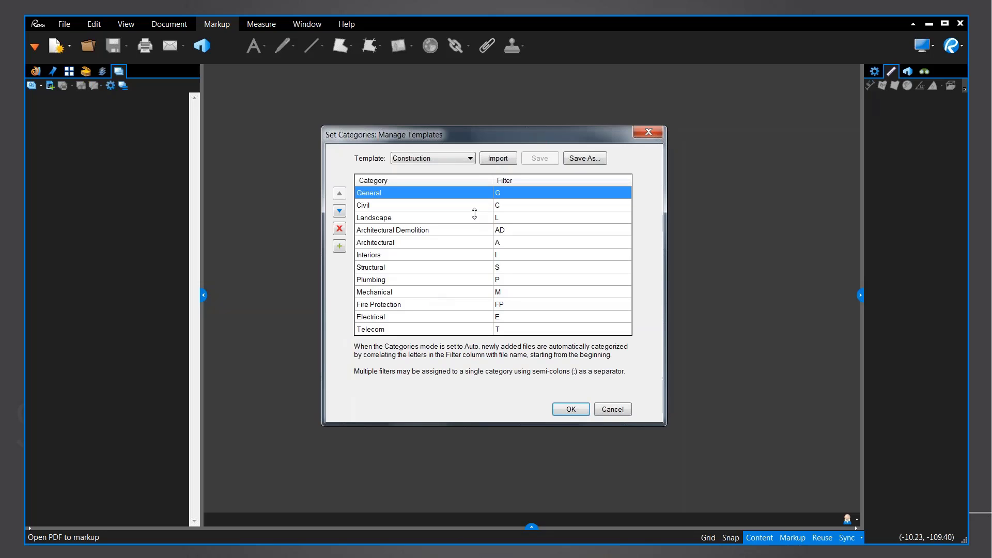
click(470, 159)
click(462, 171)
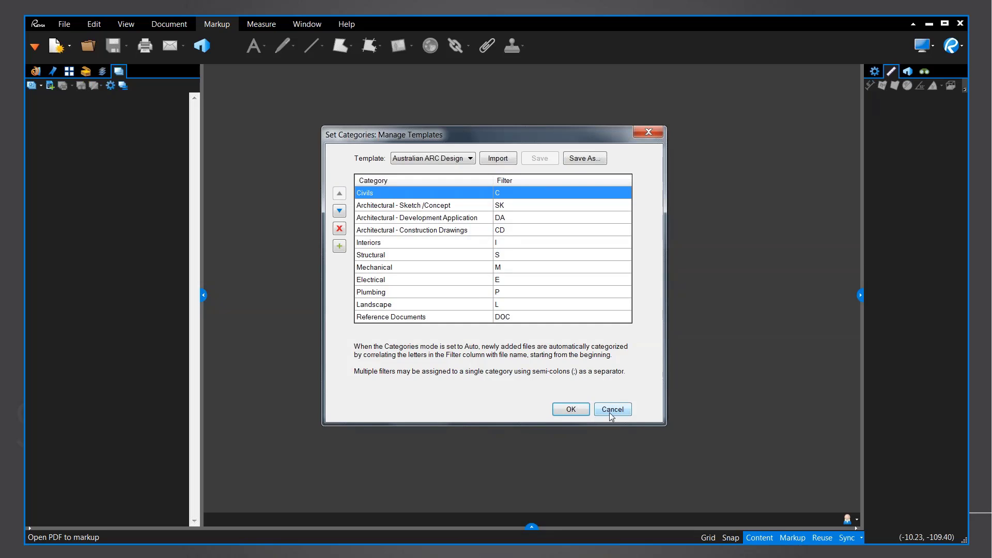
click(574, 409)
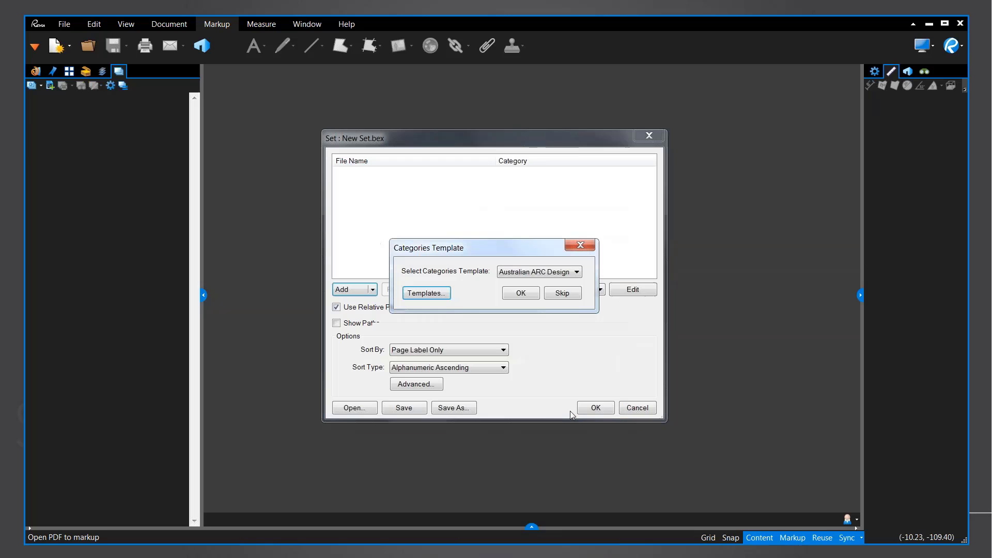
Add the PDFs from A-02 through COVER.pdf under Architectural - Development Application
click(522, 293)
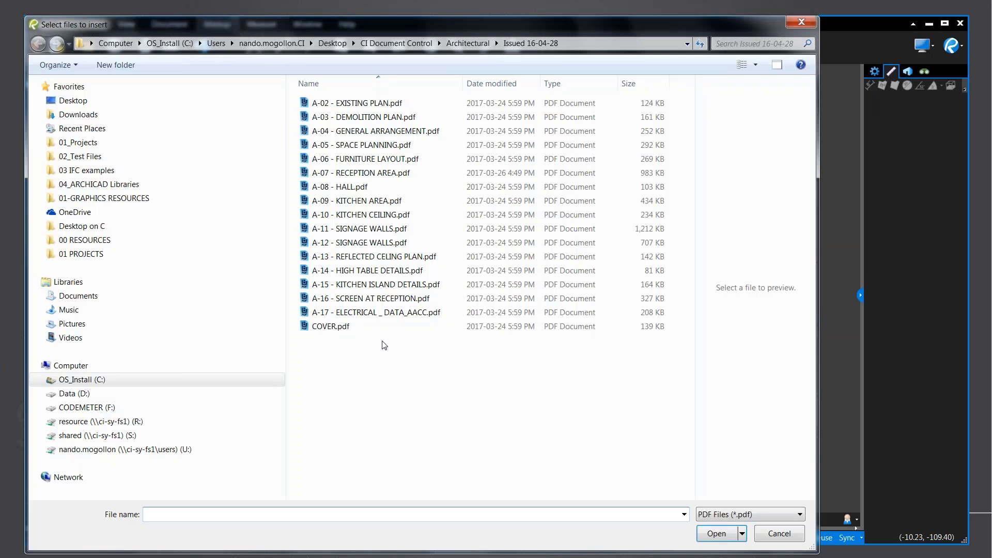
click(358, 105)
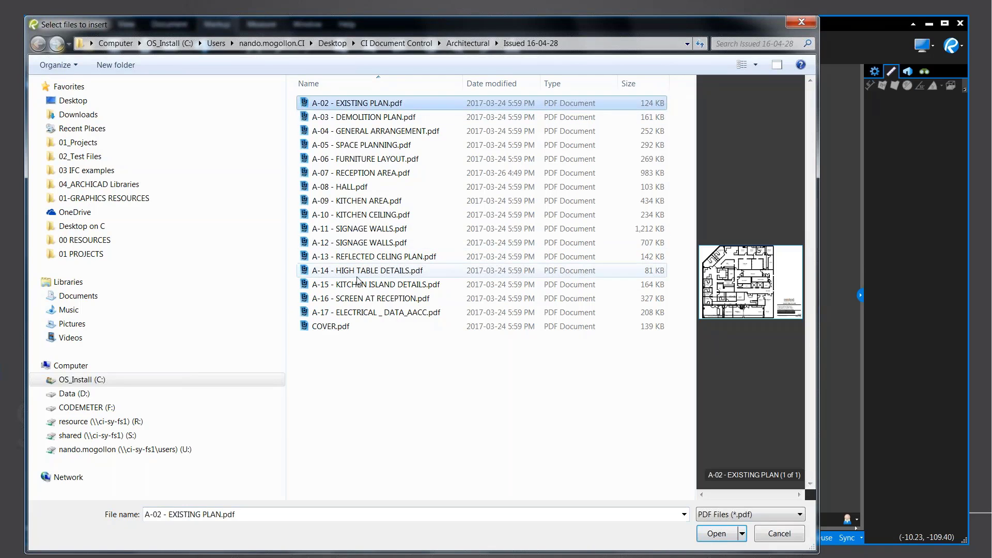
shift+click(352, 329)
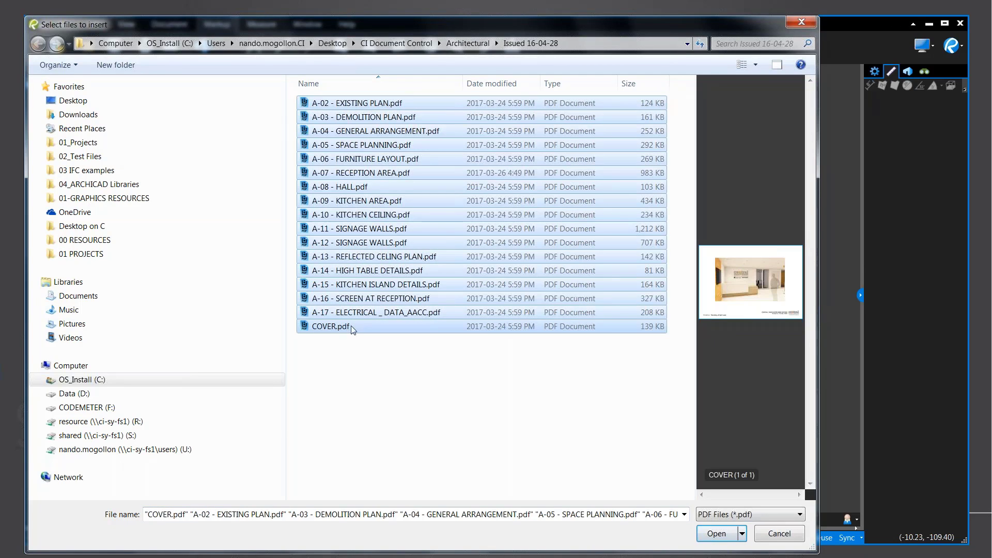
click(715, 534)
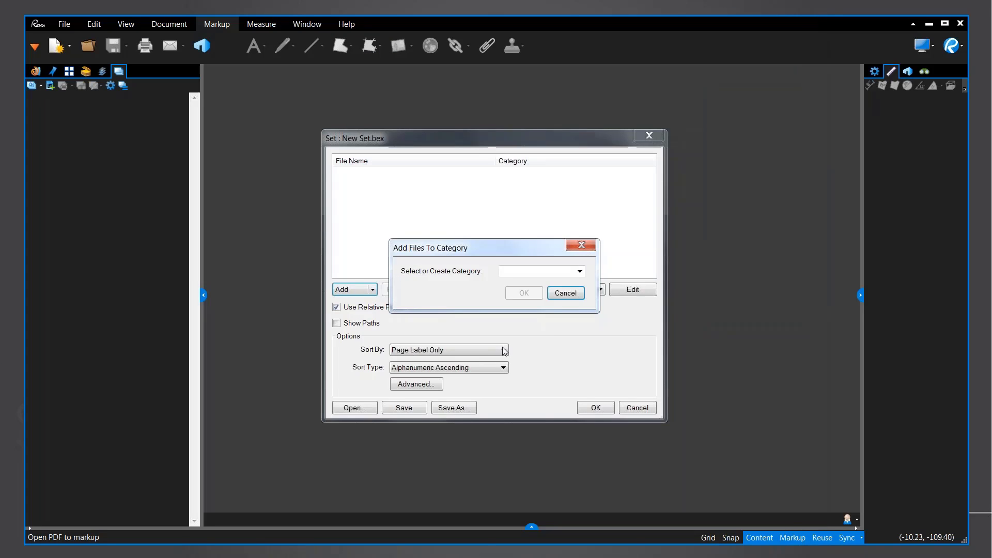
click(581, 272)
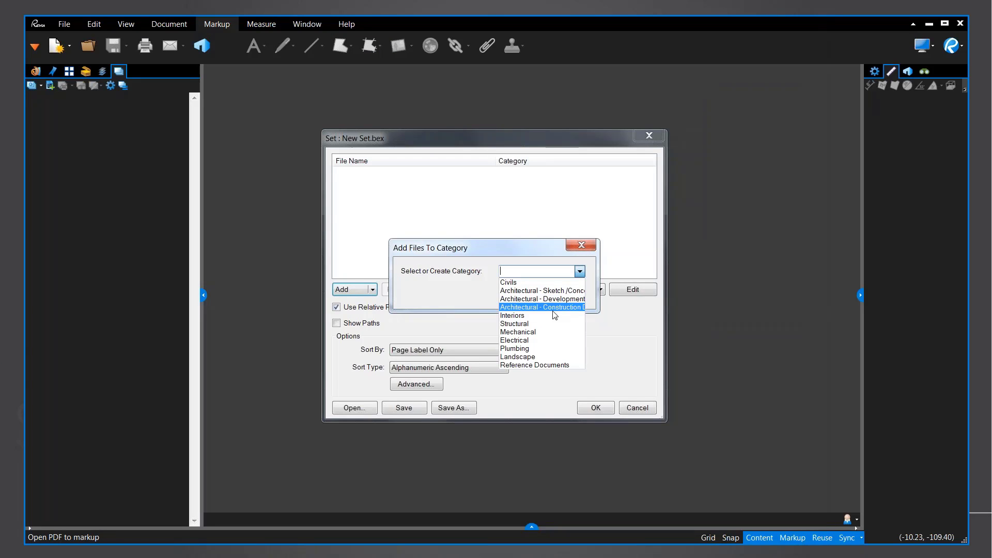
click(556, 299)
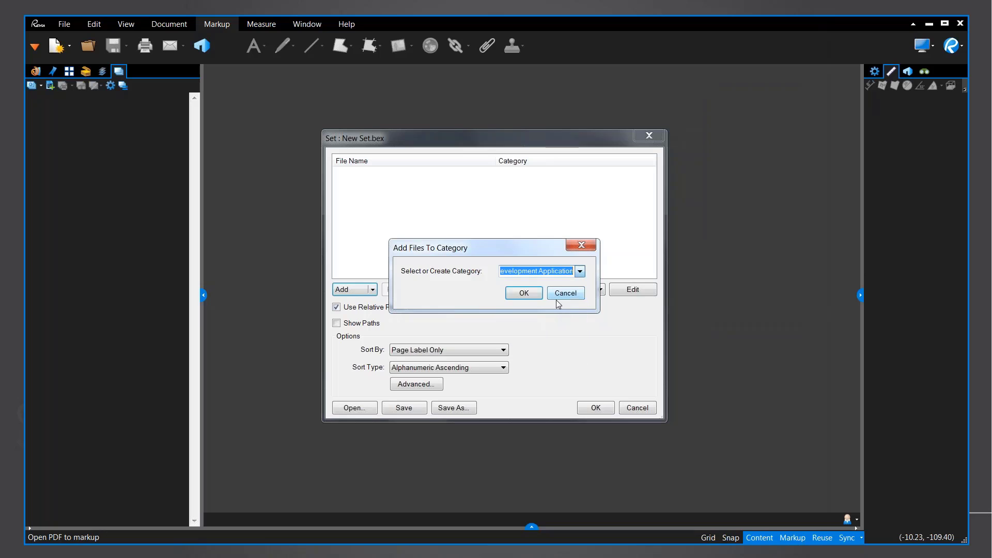
click(524, 293)
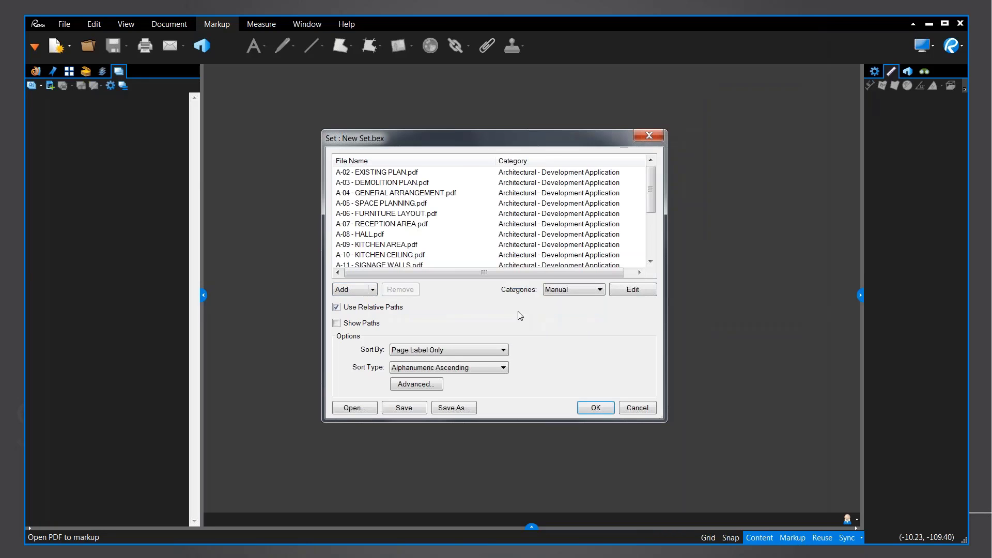
Add A-103 - BASEMENT PLAN.pdf and the S101 PDF from the Structural folder, categorised Structural
click(349, 289)
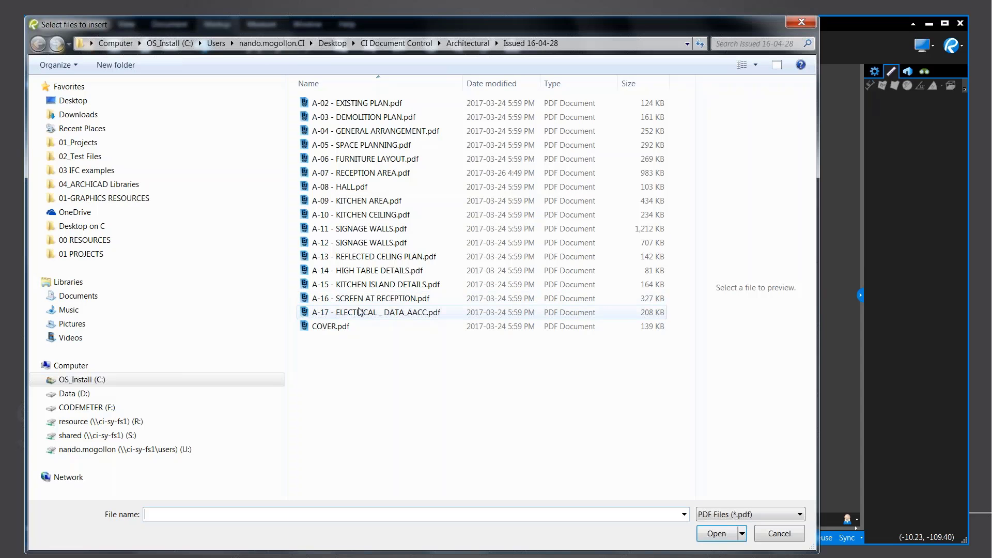
click(454, 43)
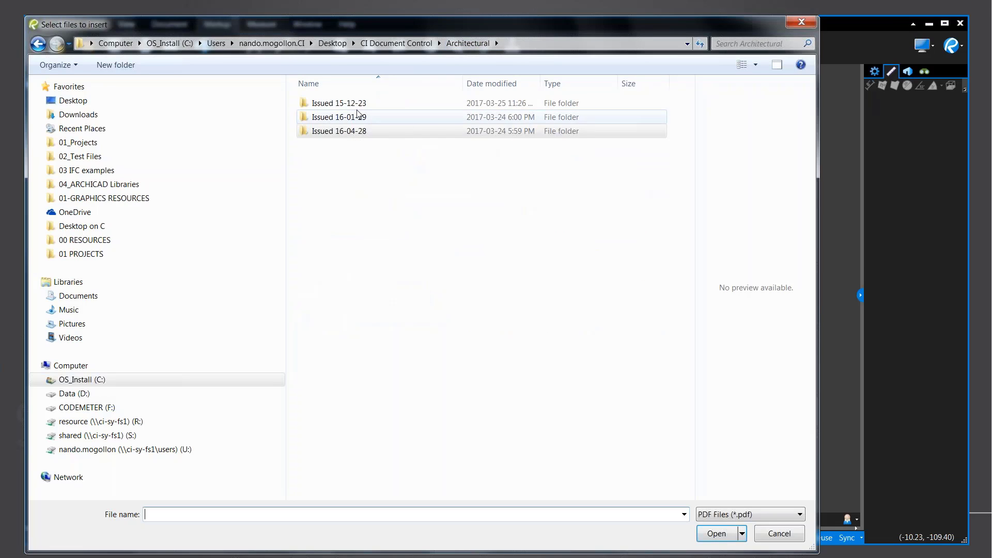
click(409, 44)
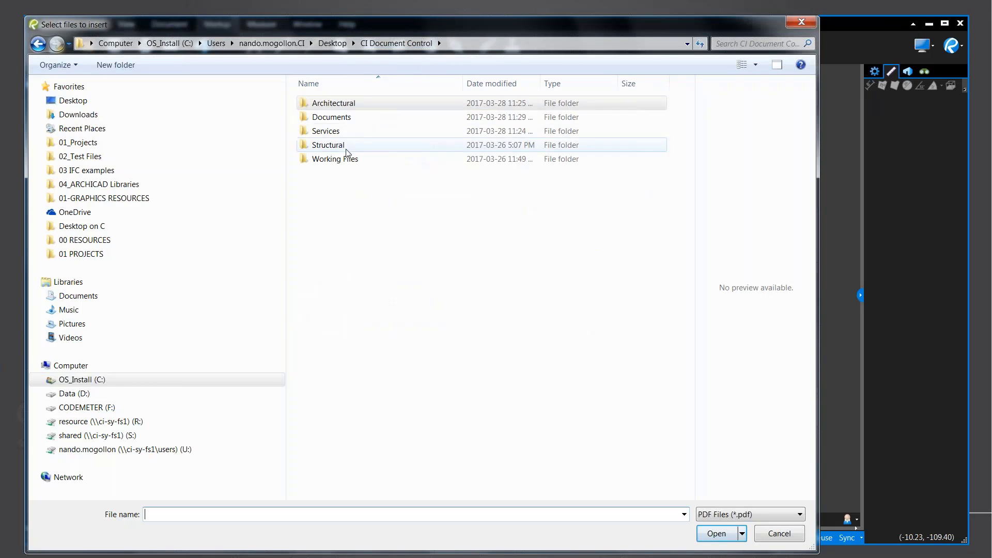
double_click(350, 145)
drag(386, 186, 356, 142)
ctrl+click(362, 117)
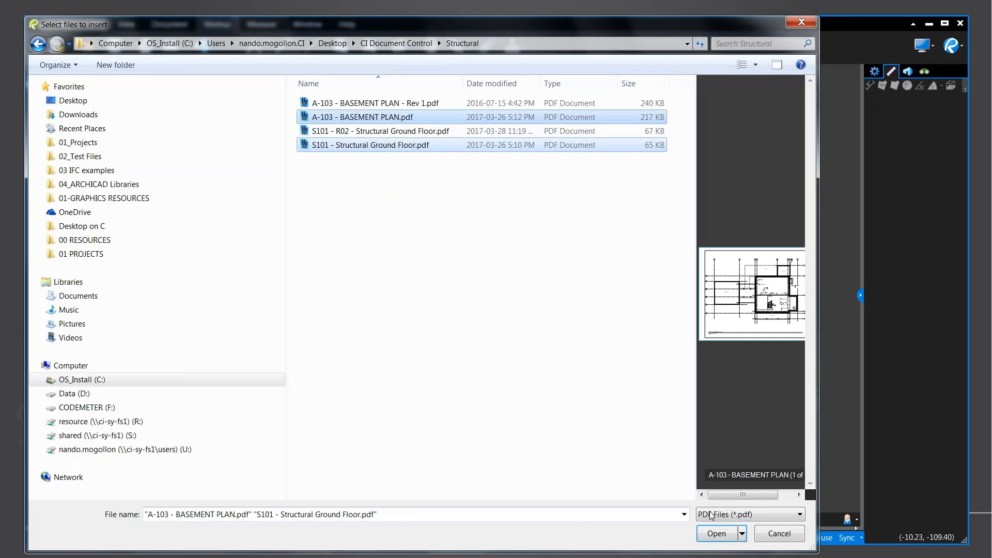
click(716, 534)
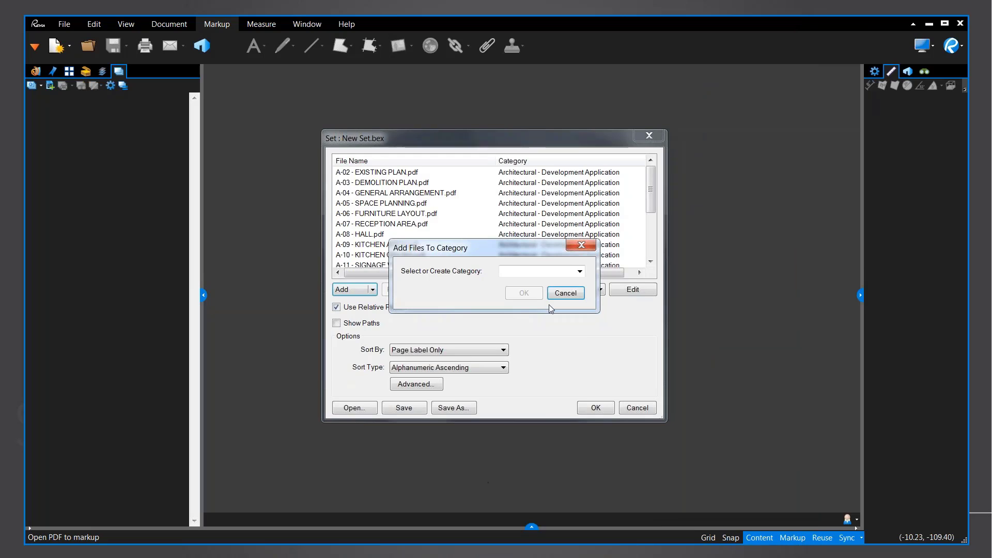
click(580, 272)
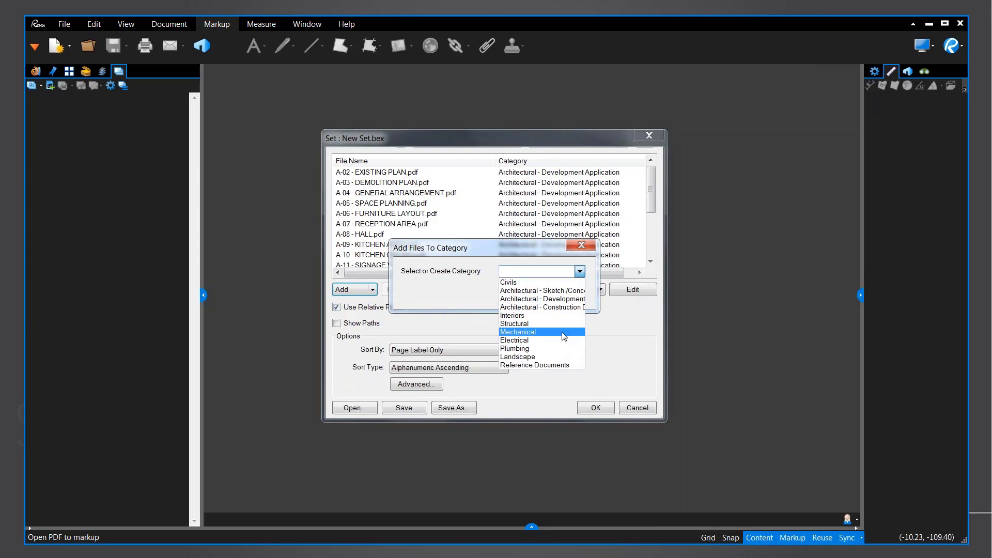
click(564, 324)
click(525, 294)
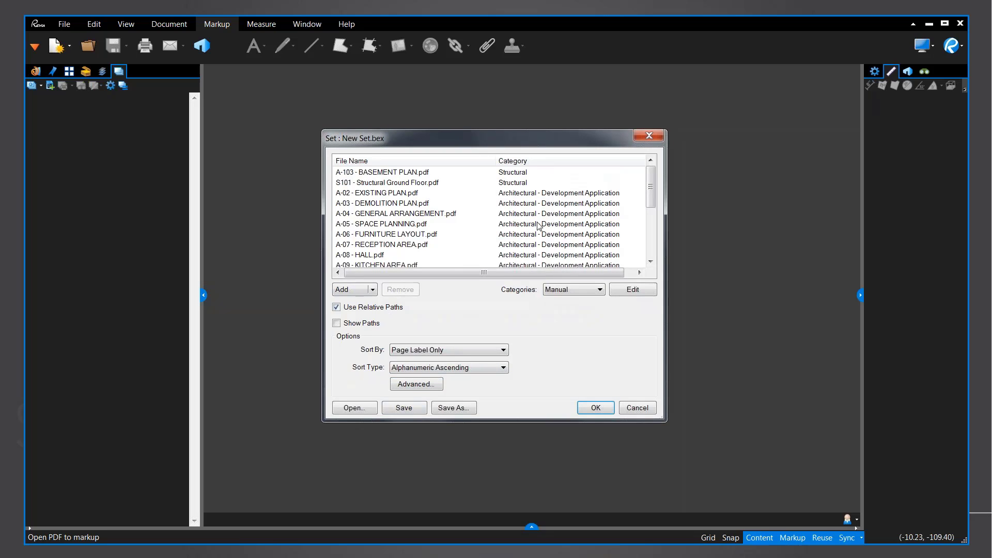
Accept the new set and expand the Architectural - Development Application category to list its sheets
click(595, 407)
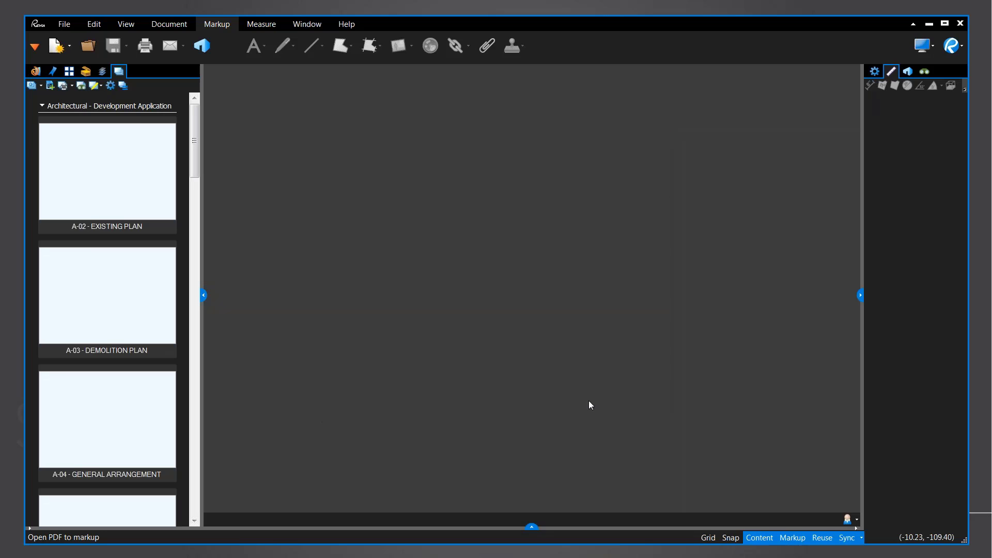
click(42, 105)
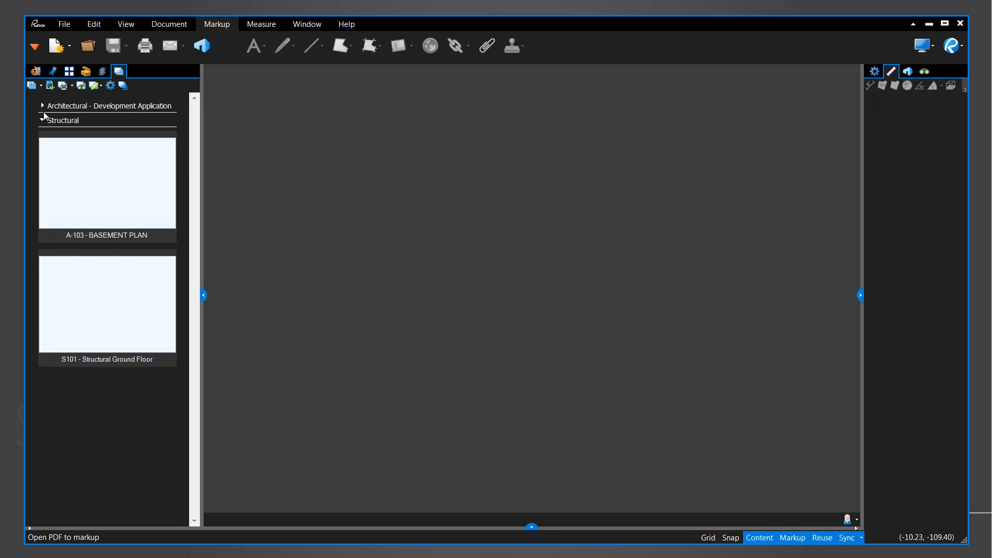
click(42, 120)
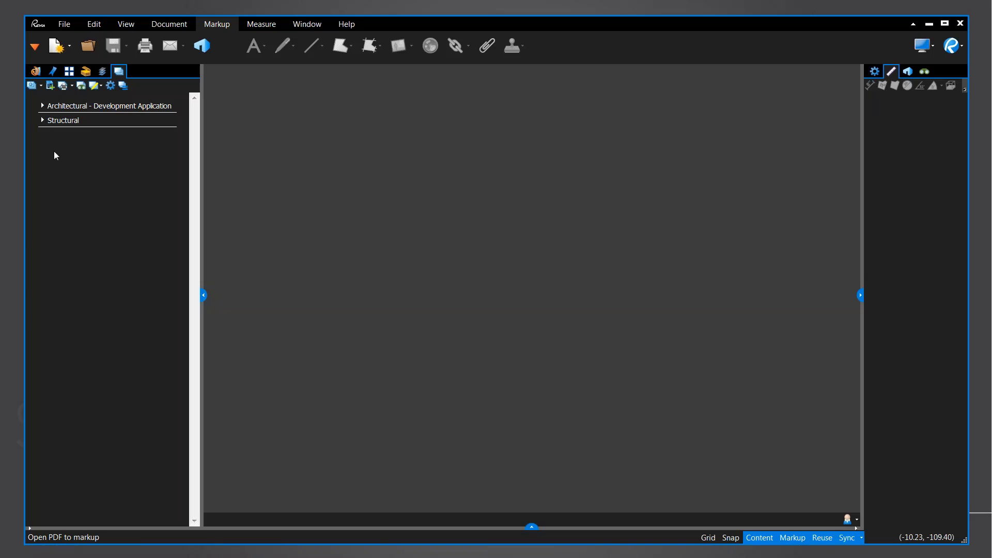
click(42, 105)
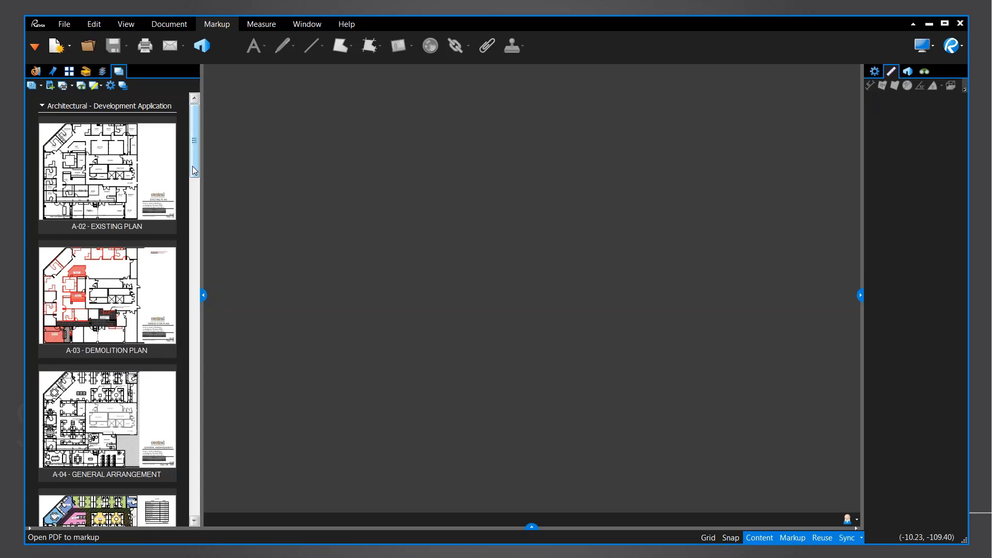
scroll(197, 200, down, 2)
drag(197, 200, 199, 163)
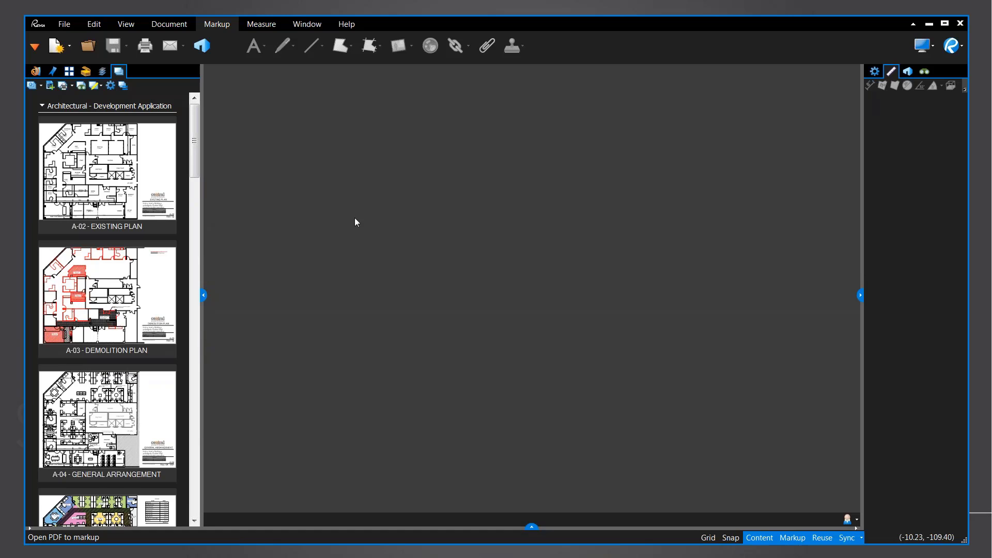
View sheets A-03, A-05 and A-07, end on A-06 Furniture Layout, and collapse both categories
click(143, 324)
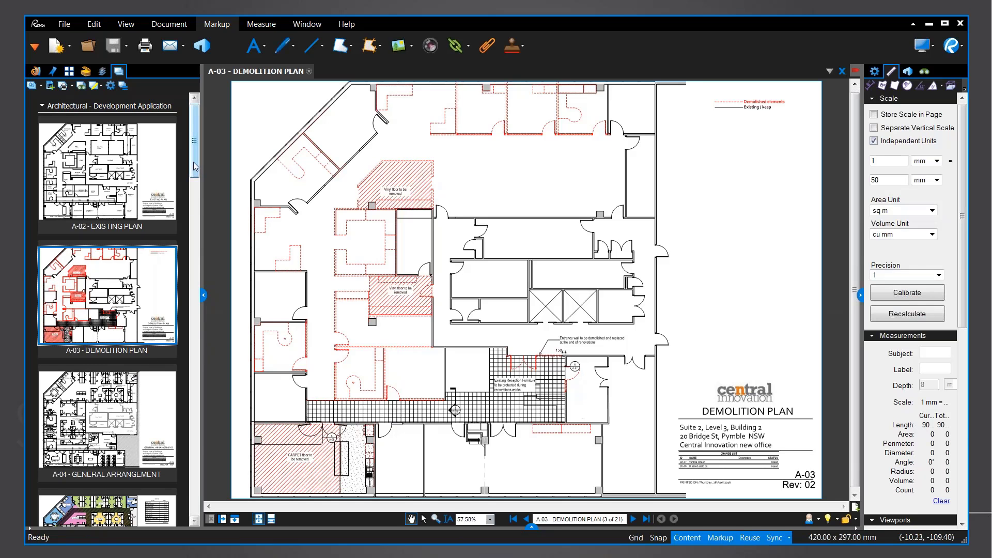
drag(194, 162, 195, 212)
click(132, 316)
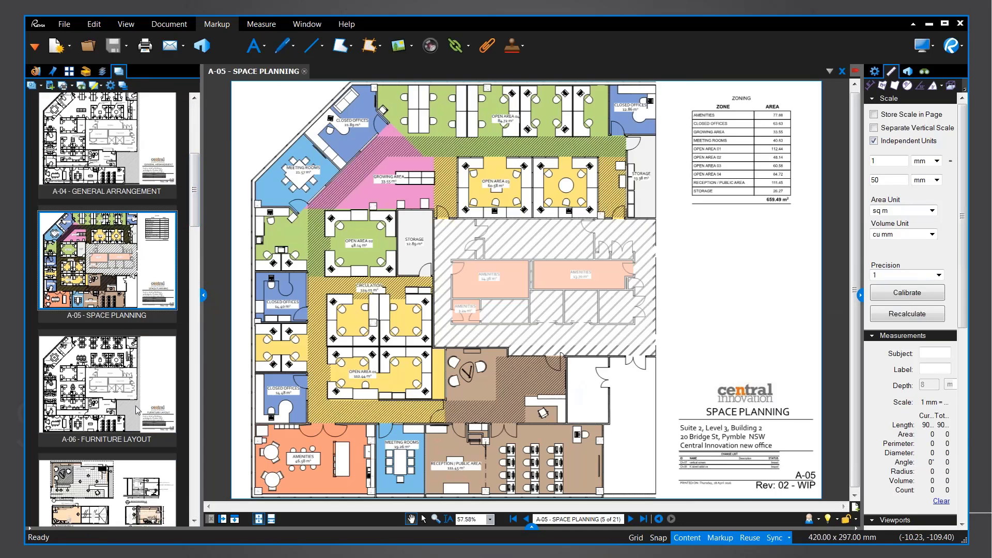
click(118, 475)
click(119, 363)
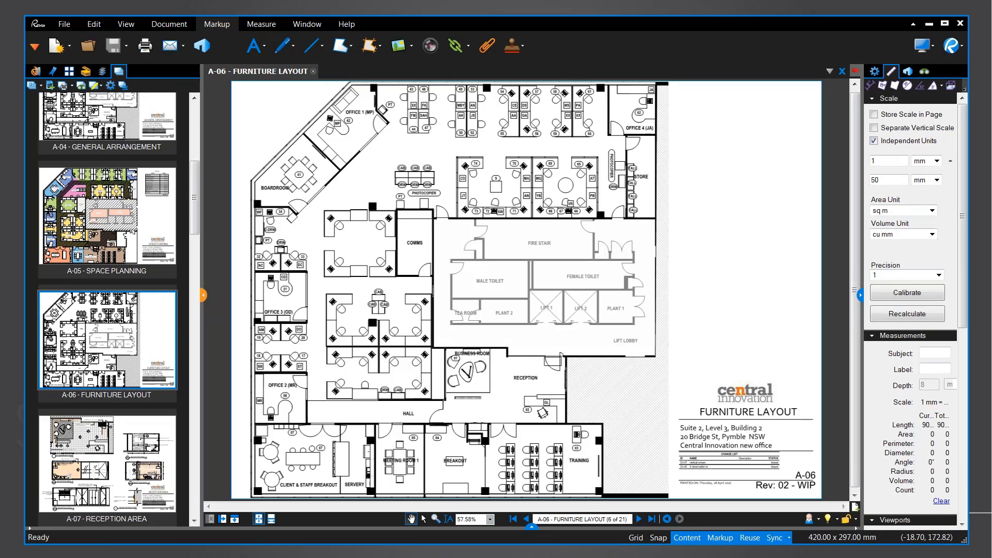
drag(195, 221, 194, 129)
click(42, 105)
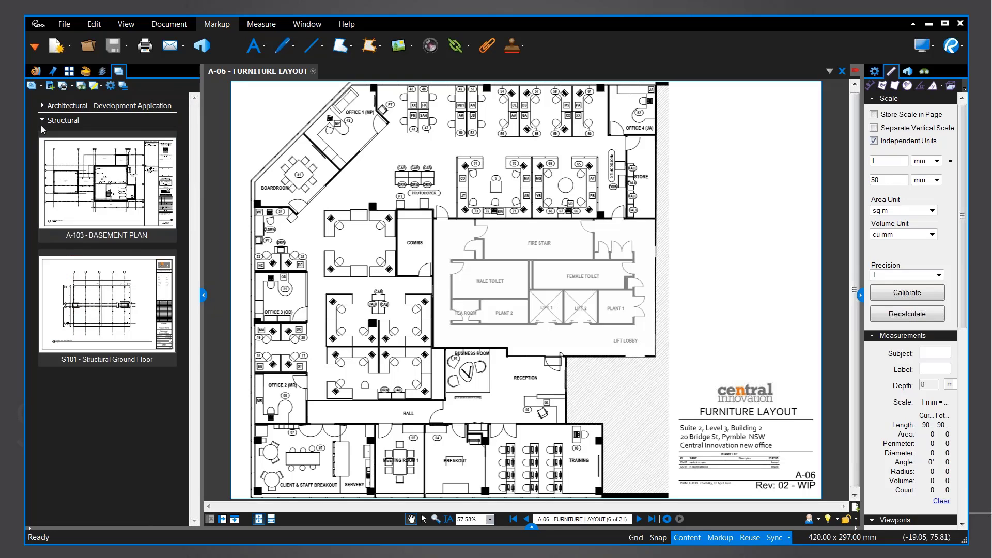
click(42, 122)
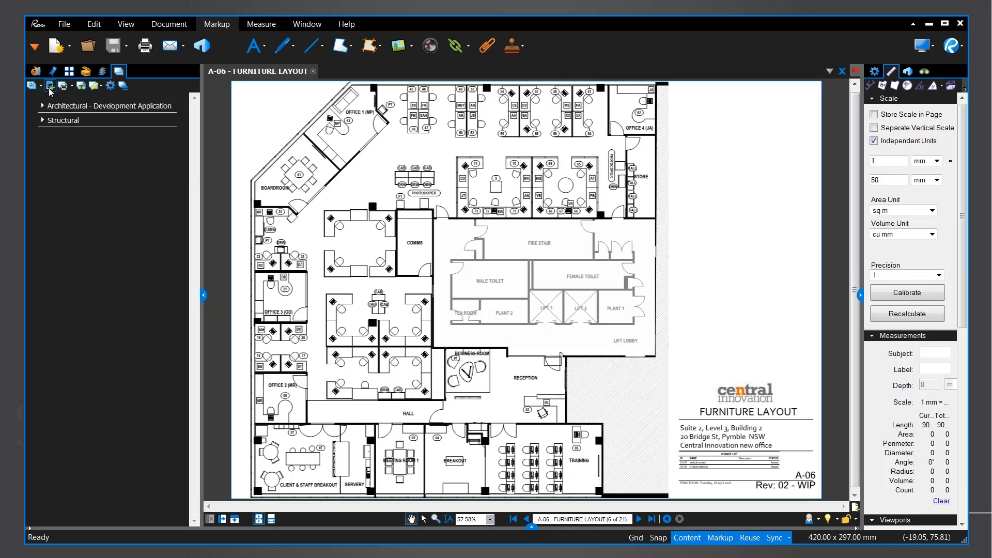
Add IFC-Exchange-Best-Practices.pdf from the Documents folder to the set under Reference Documents
click(50, 87)
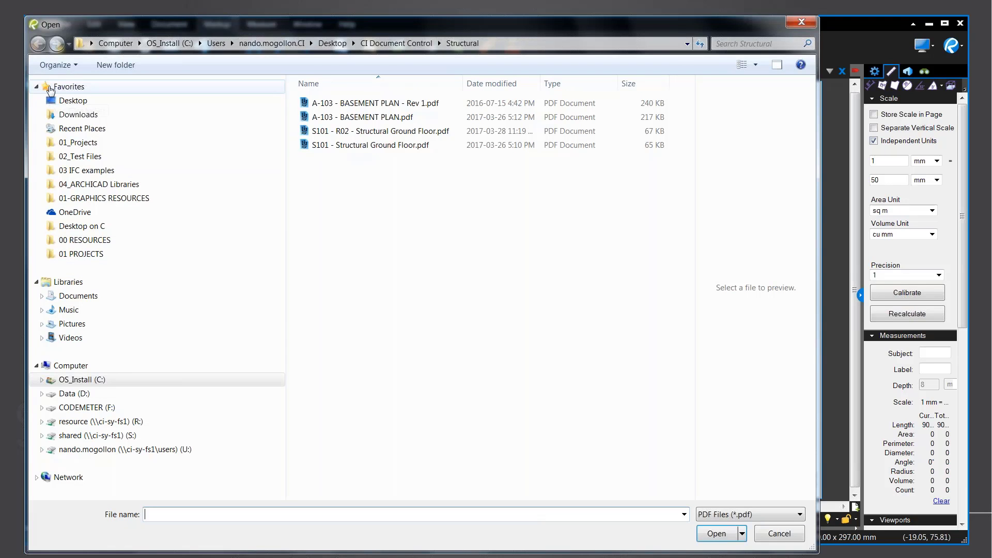
click(392, 44)
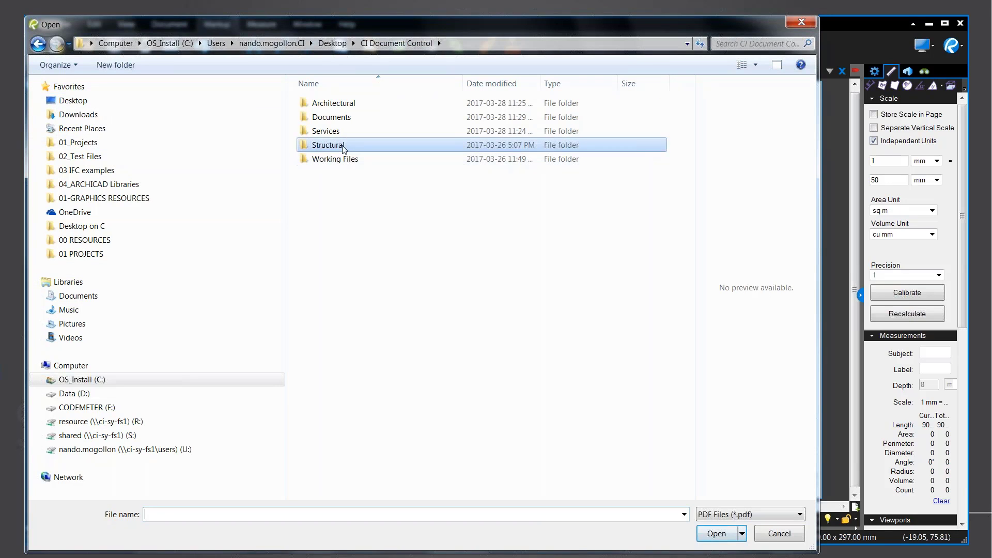
double_click(347, 119)
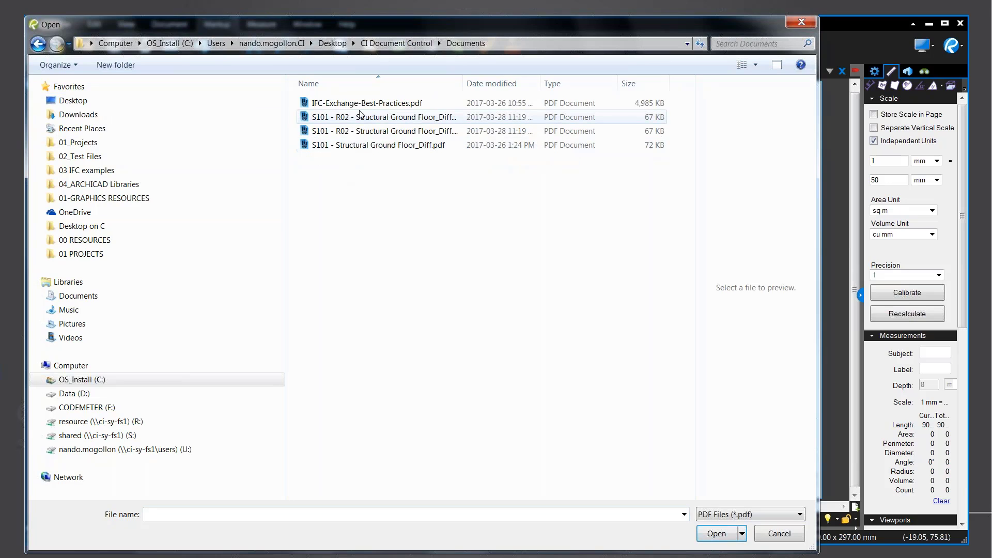
click(376, 106)
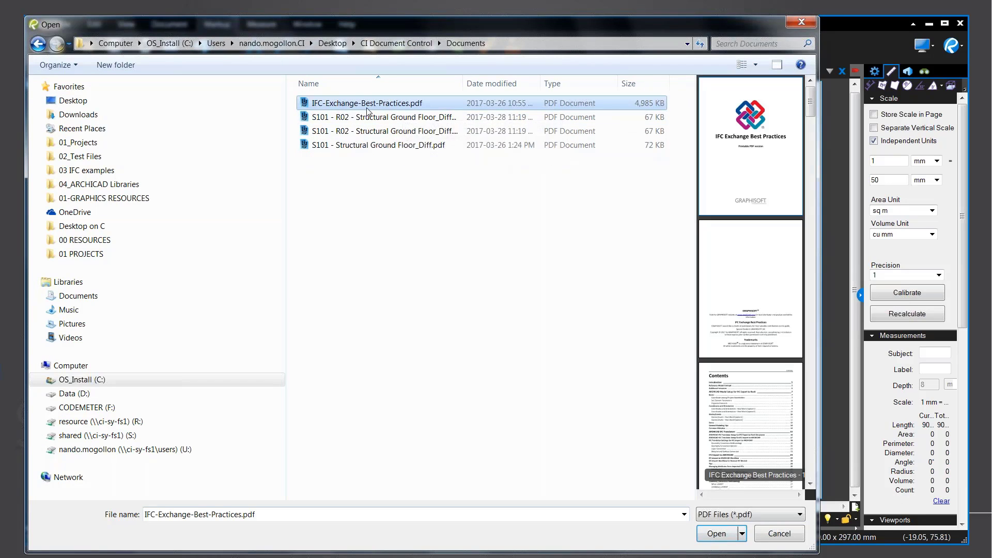
click(716, 534)
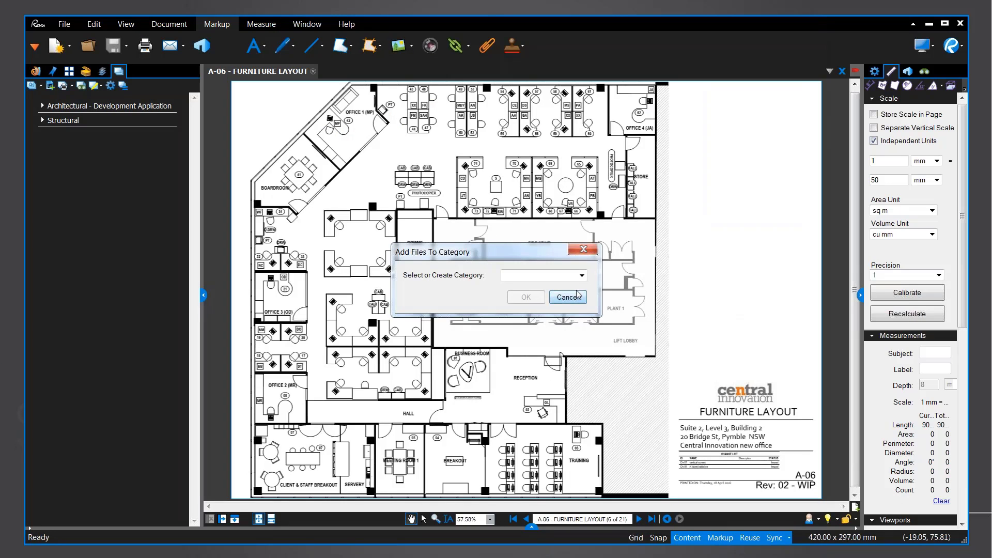
click(582, 275)
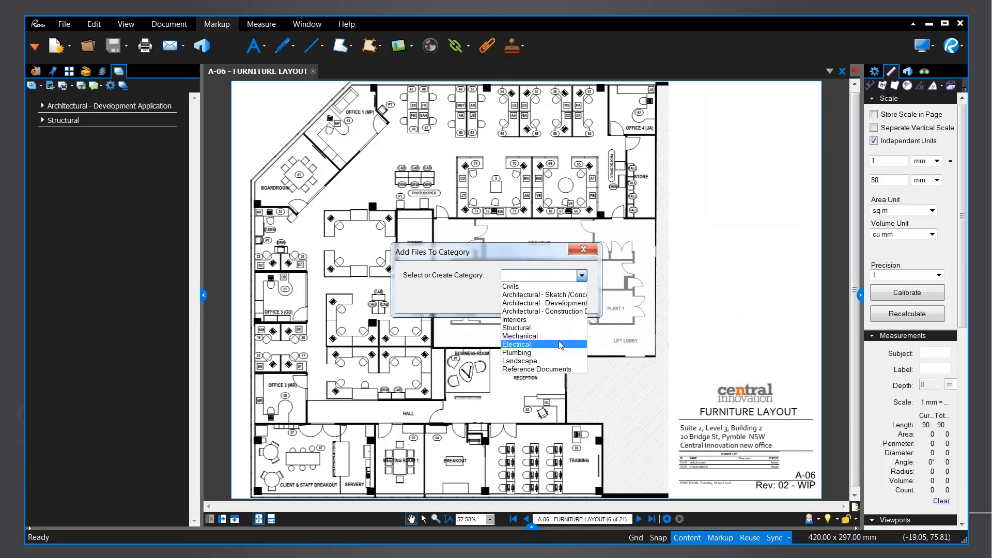
click(563, 369)
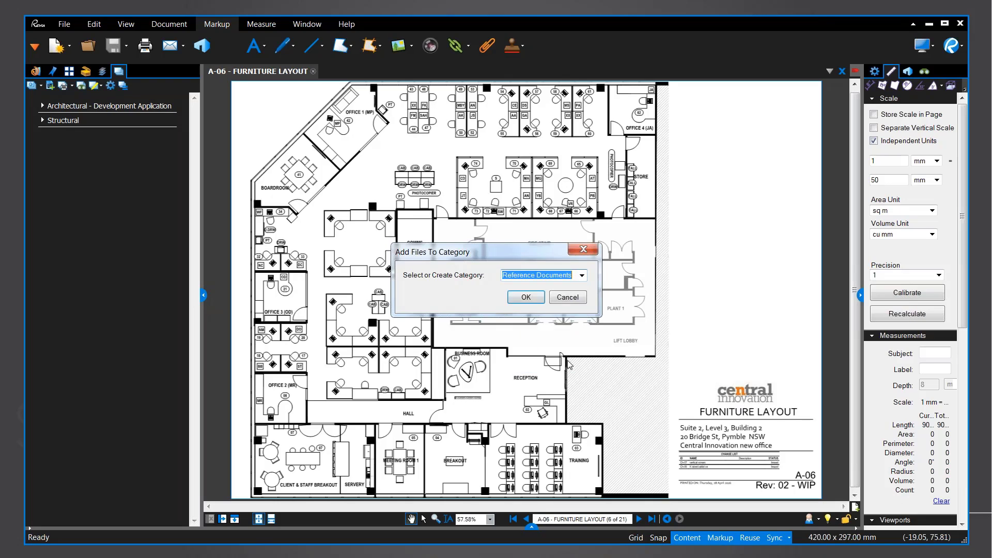
click(530, 302)
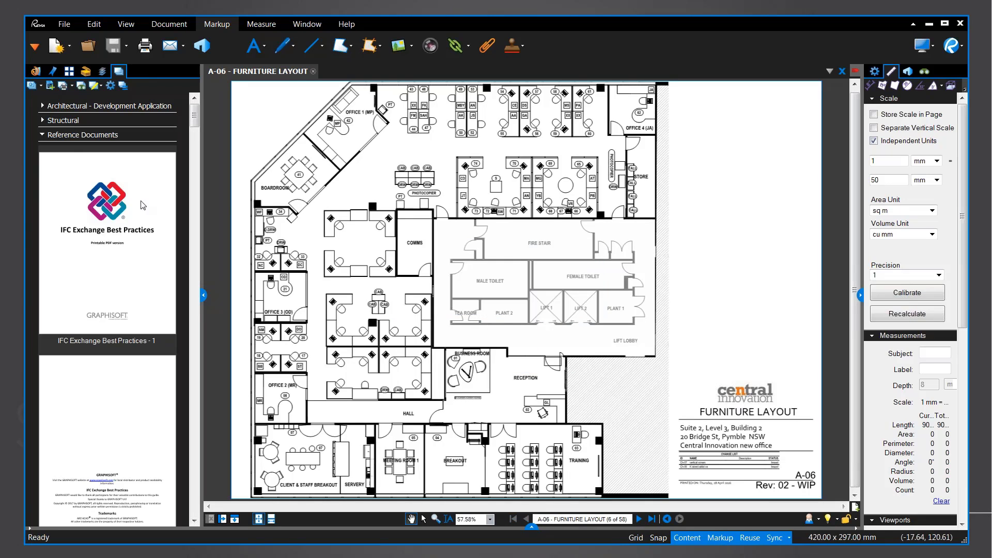
click(43, 135)
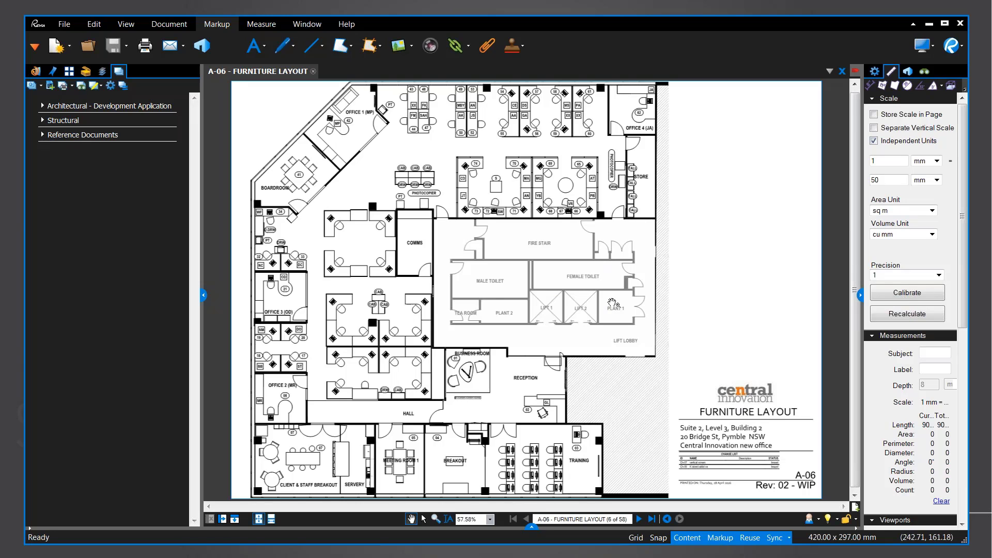
scroll(676, 299, up, 1)
scroll(672, 292, down, 1)
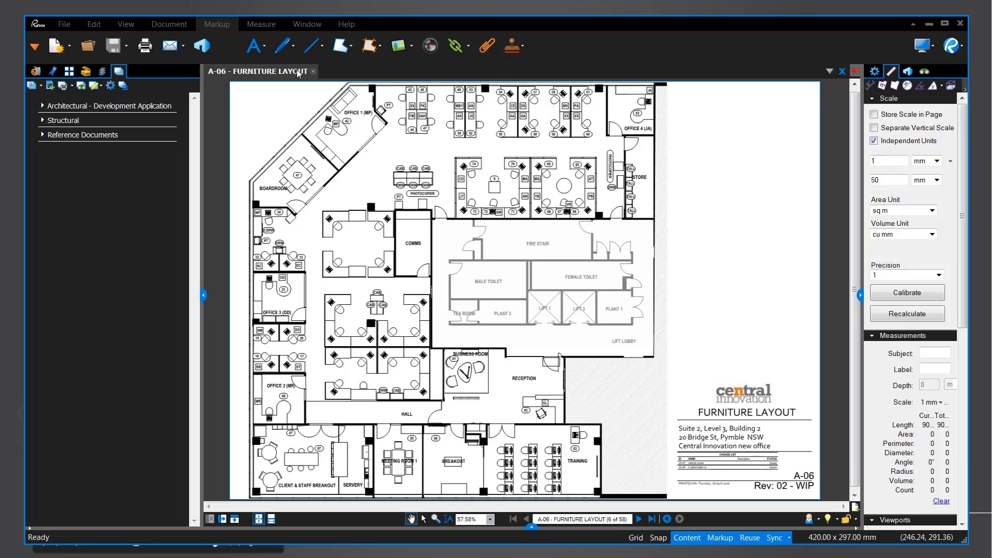
Close the A-06 sheet, then close New Set.bex without saving its changes
click(313, 71)
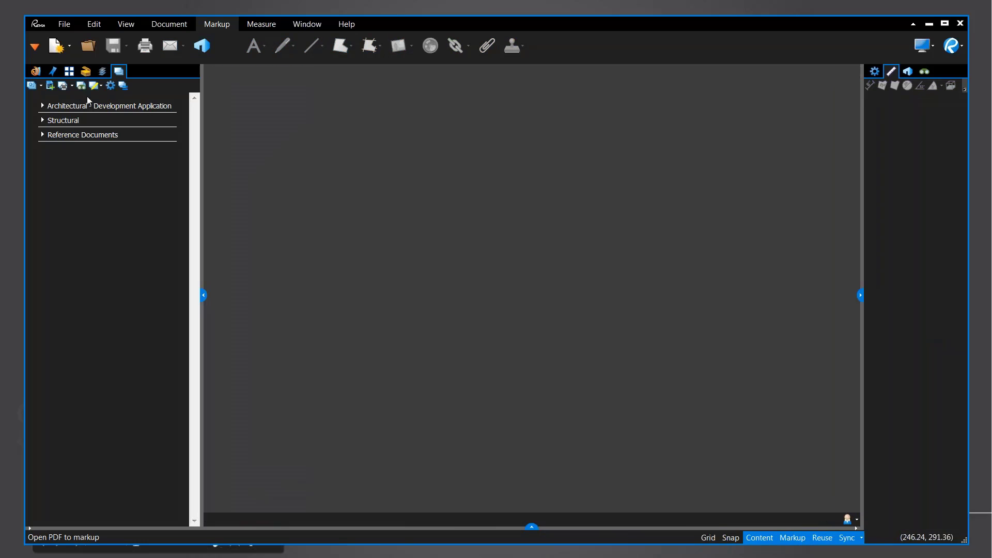
click(40, 86)
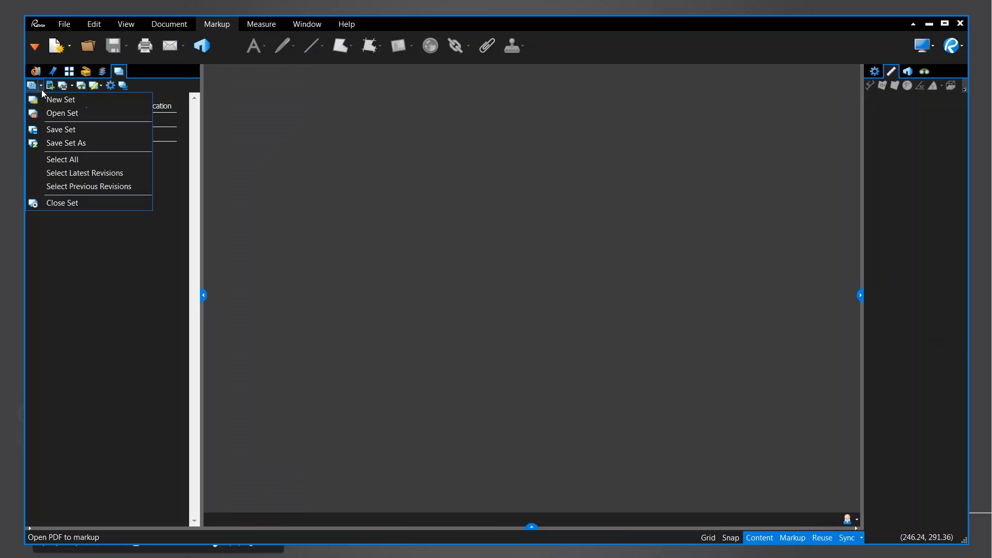
click(61, 202)
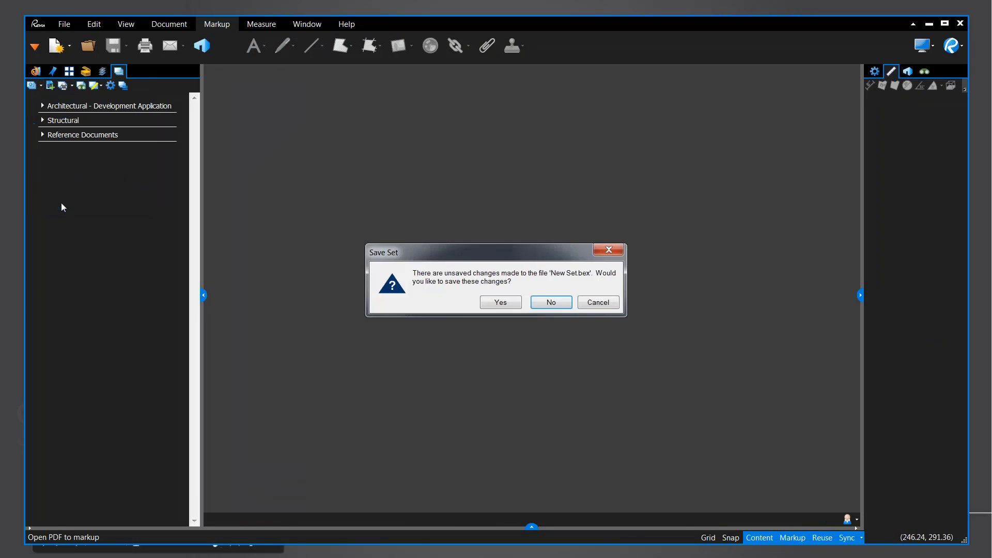
click(553, 302)
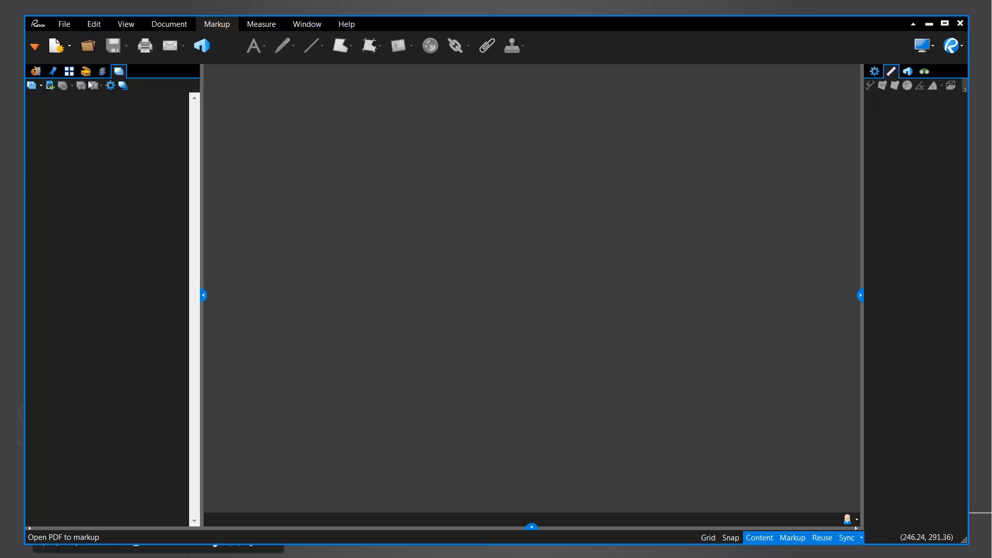
Open S101 - Structural Ground Floor.pdf from the Structural folder
click(88, 46)
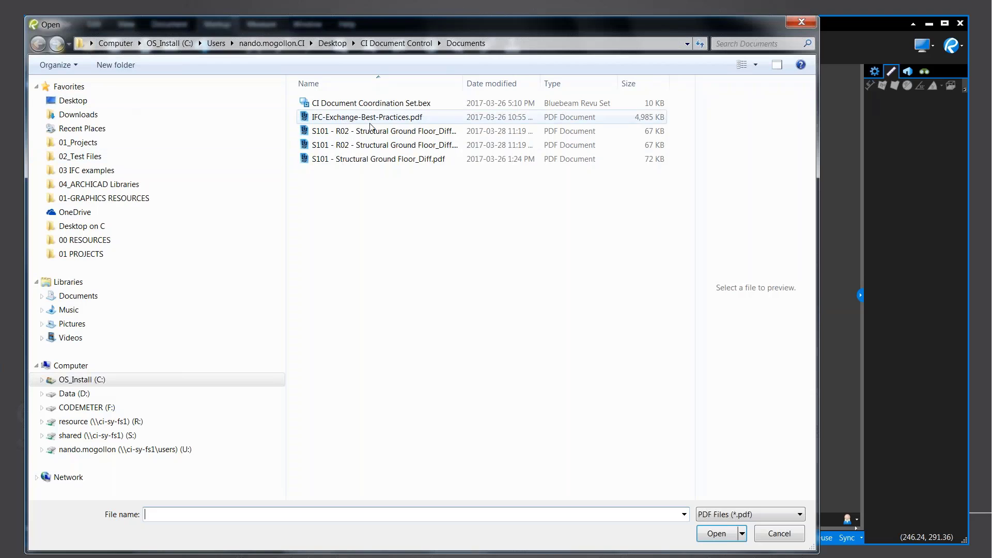
click(396, 43)
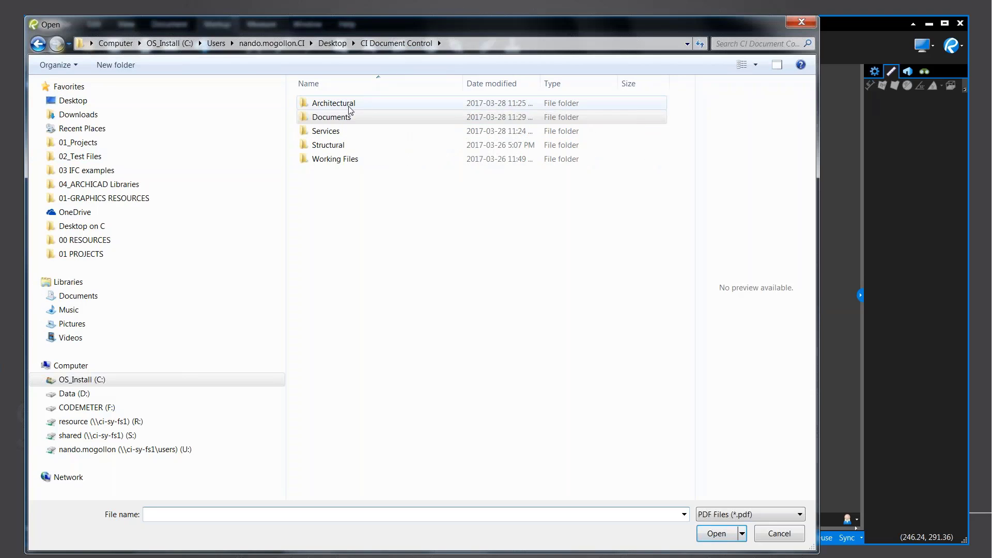
double_click(348, 147)
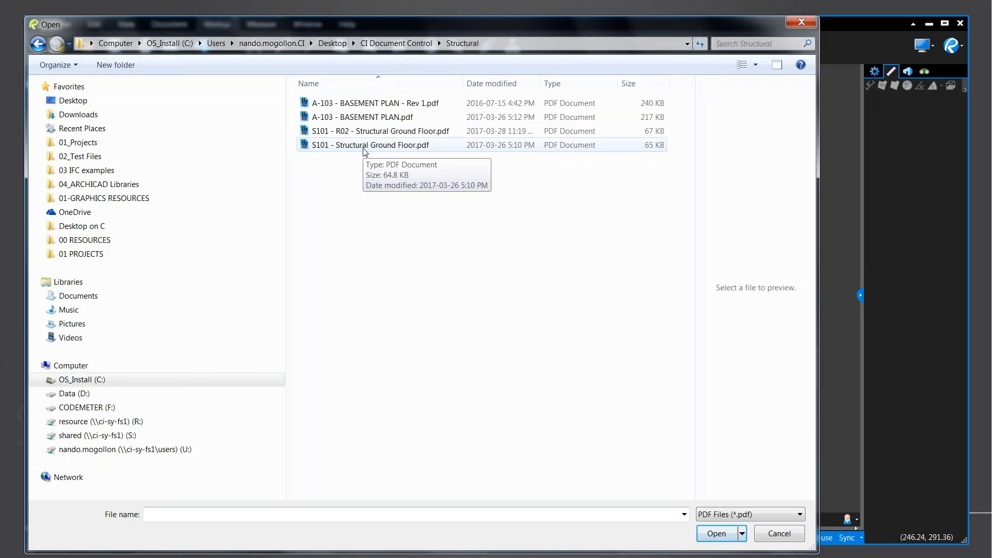
click(366, 148)
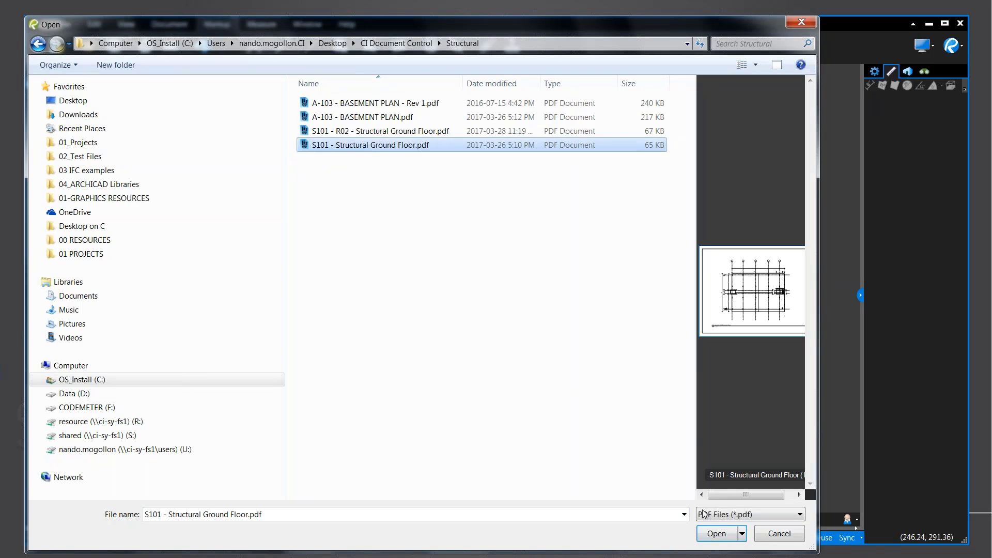
click(716, 533)
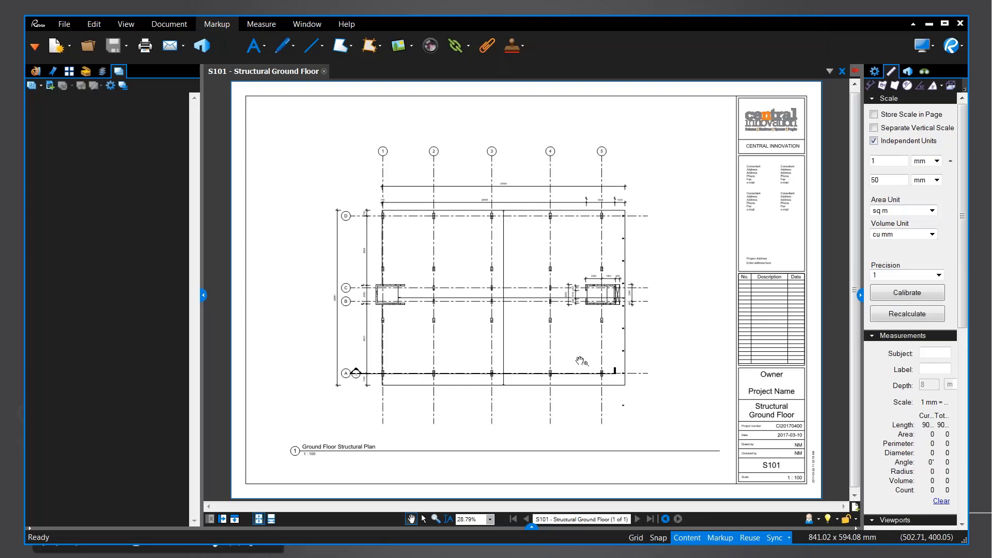
Open S101 - R02 - Structural Ground Floor.pdf and flip between the original and revised tabs
click(91, 51)
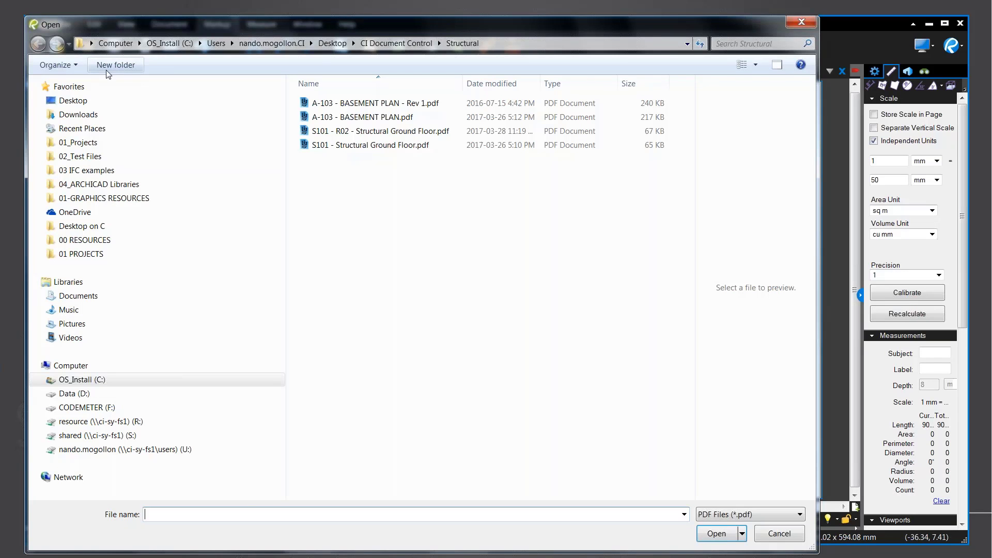
click(333, 136)
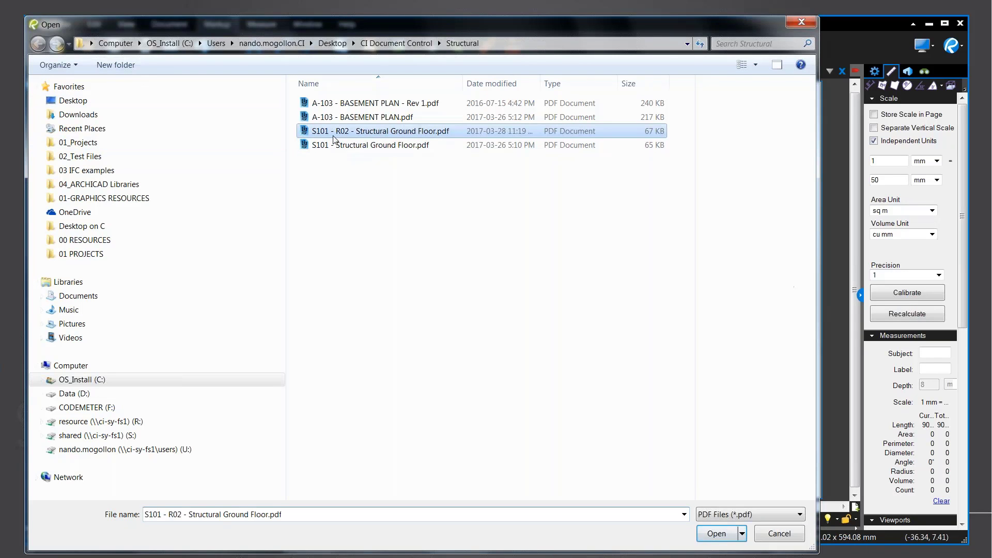
click(717, 533)
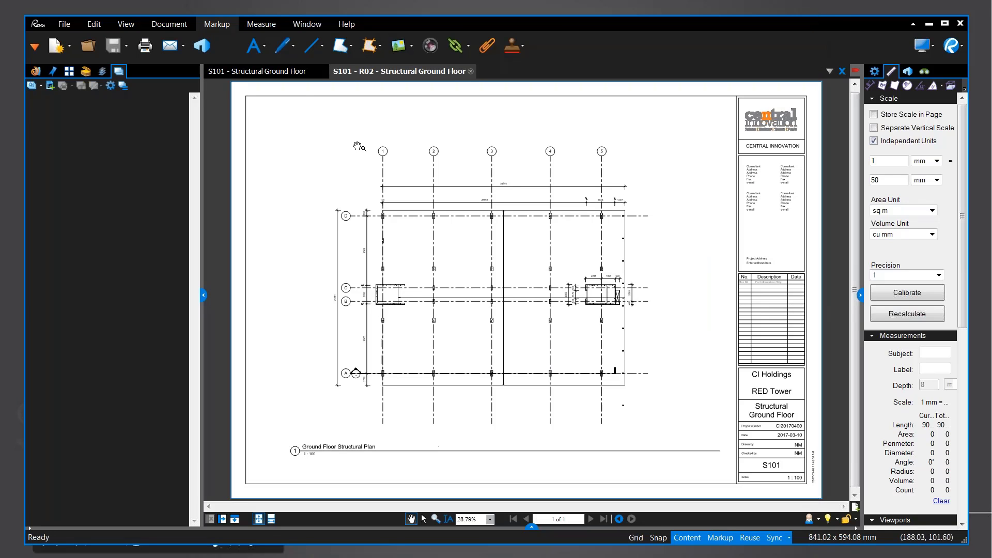
click(288, 74)
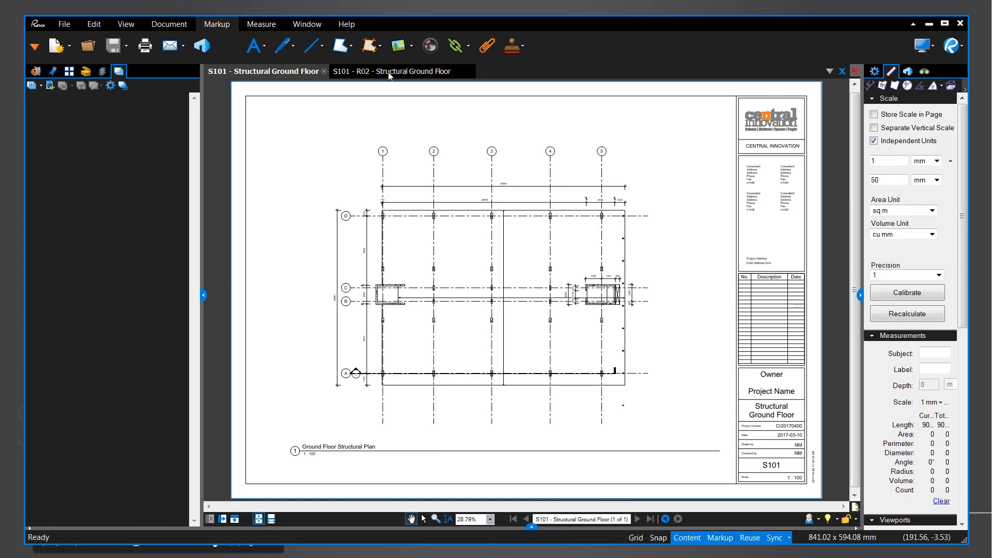
click(389, 73)
click(283, 76)
click(391, 75)
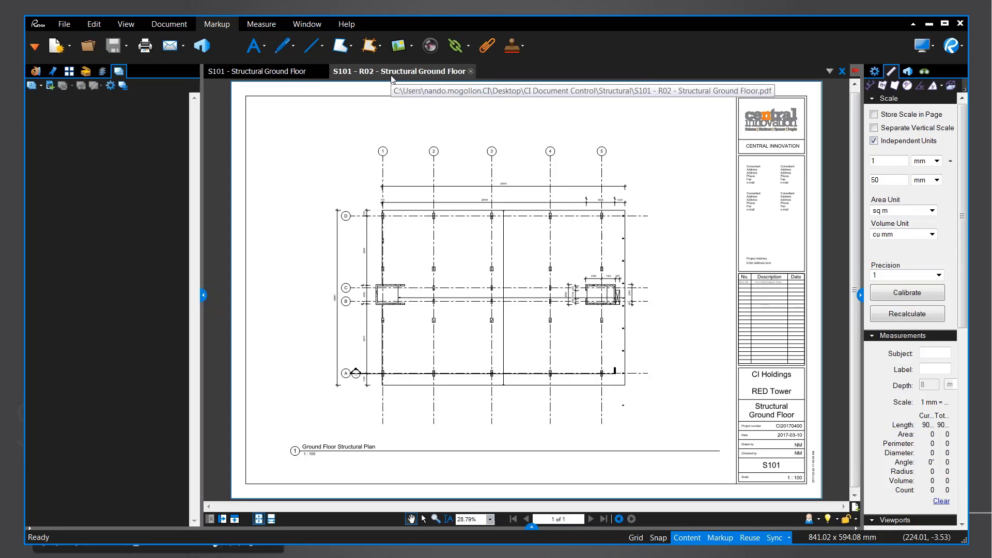
Split the window vertically with the original S101 sheet in the left pane
click(261, 23)
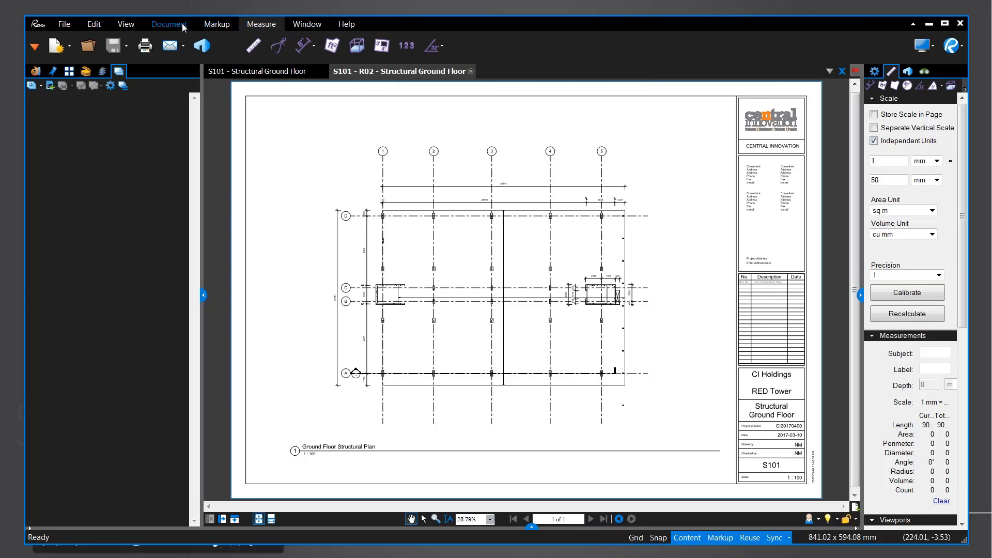
click(300, 24)
click(256, 48)
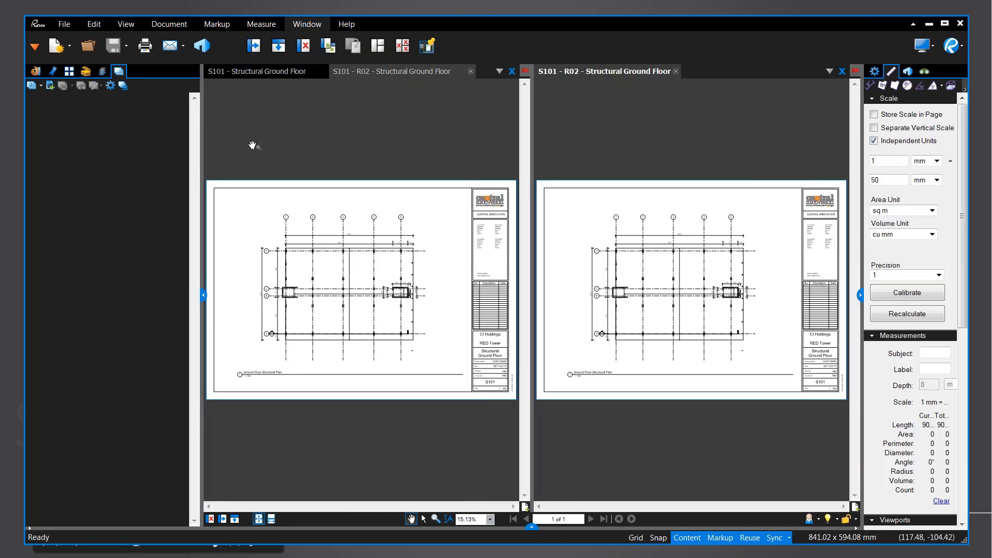
click(253, 72)
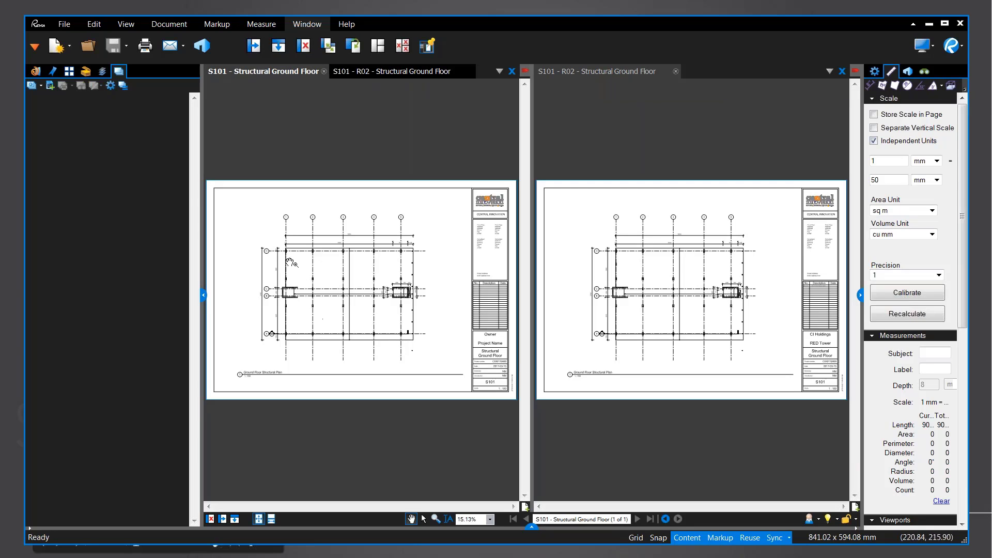
Zoom and pan the synced panes to compare grid lines, overall dimensions, the pit detail and rows A–D
scroll(284, 254, up, 3)
scroll(282, 252, up, 8)
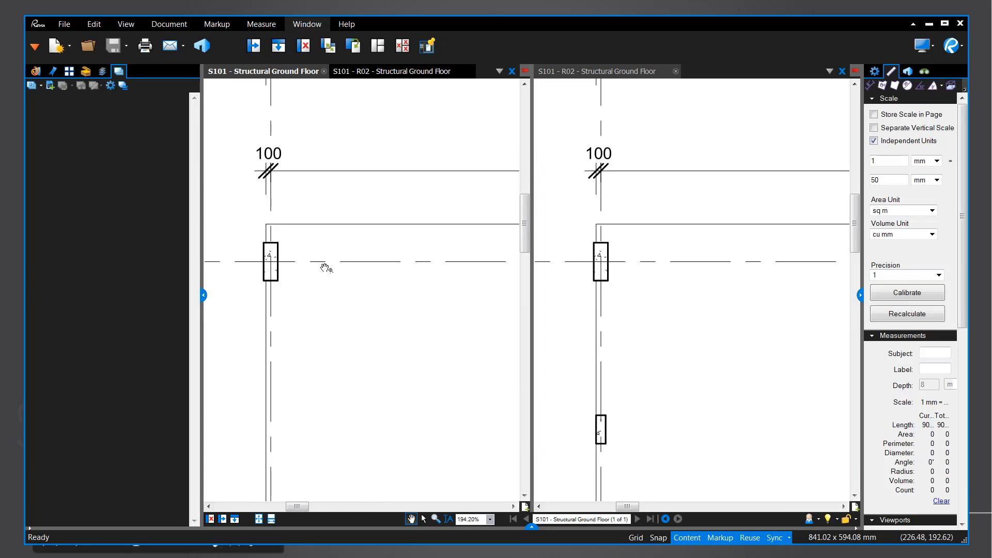
scroll(481, 281, down, 2)
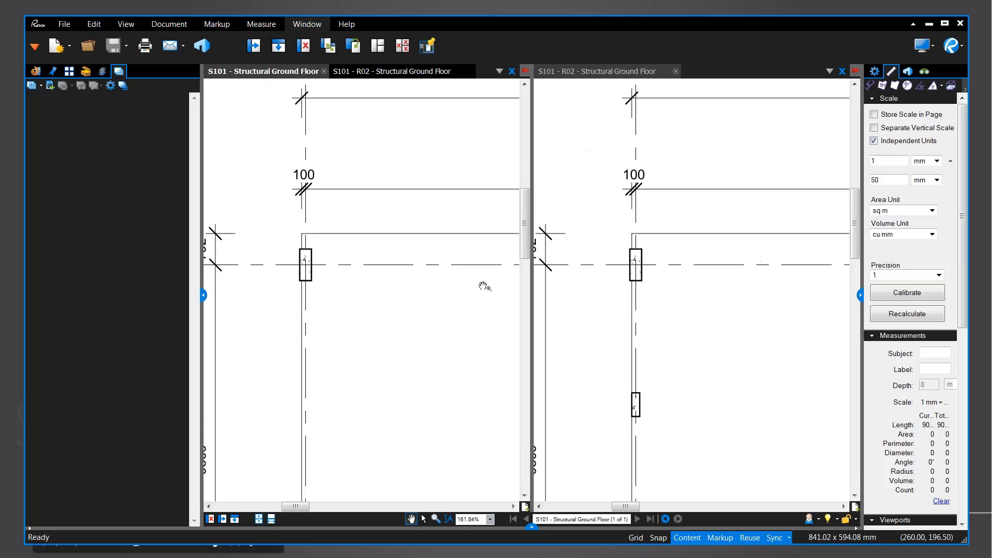
drag(509, 303, 296, 301)
drag(463, 312, 261, 314)
scroll(416, 328, down, 4)
drag(465, 413, 415, 347)
scroll(431, 360, up, 4)
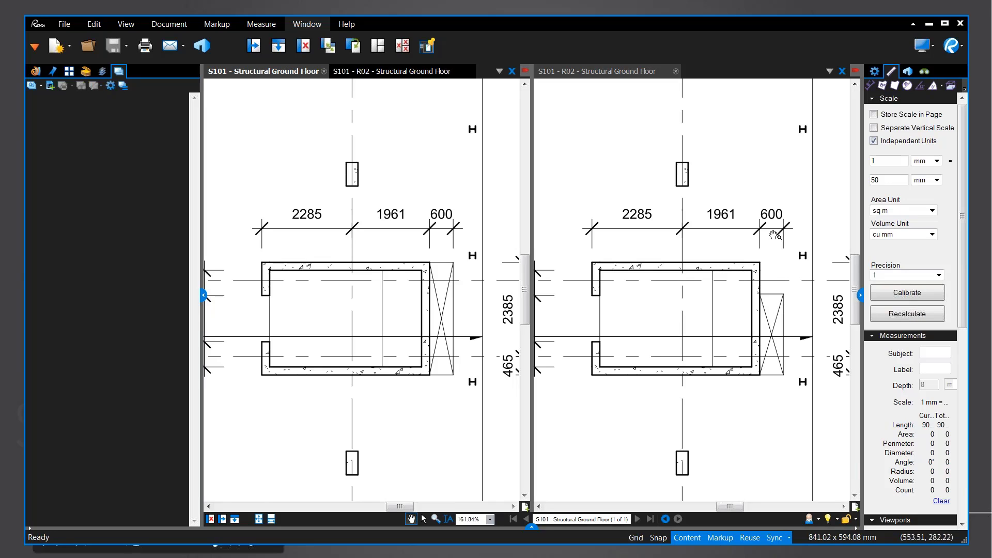
scroll(744, 308, down, 1)
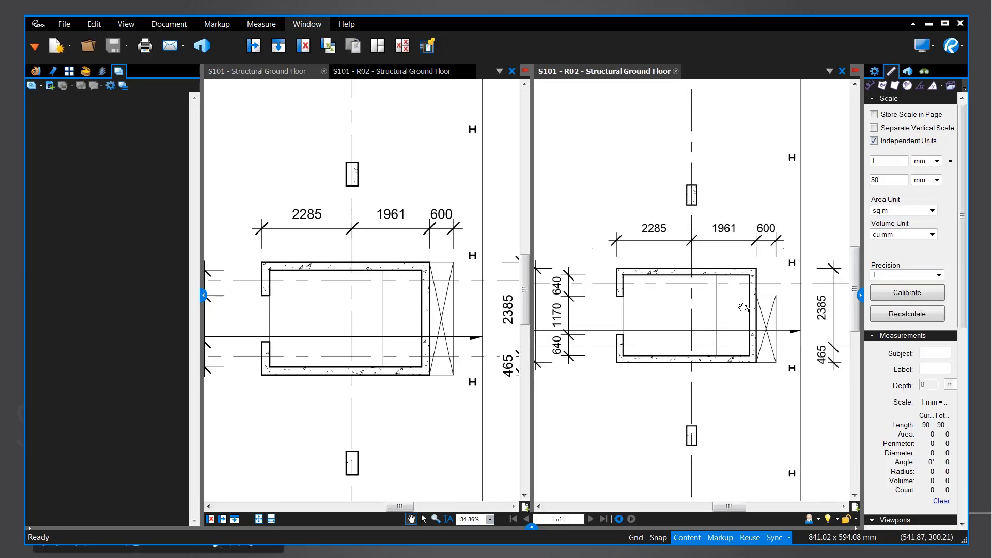
scroll(744, 309, down, 2)
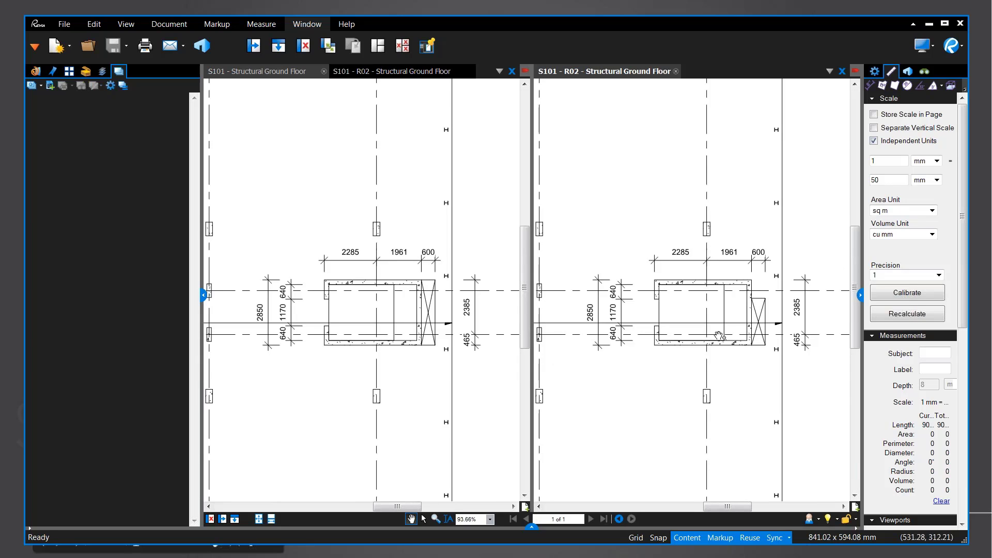
scroll(719, 336, down, 4)
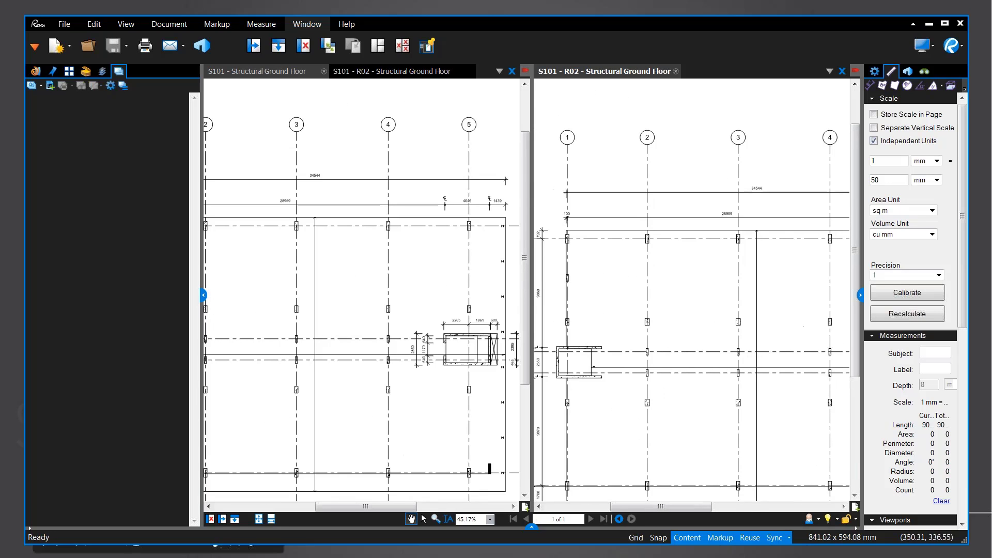
drag(637, 390, 684, 402)
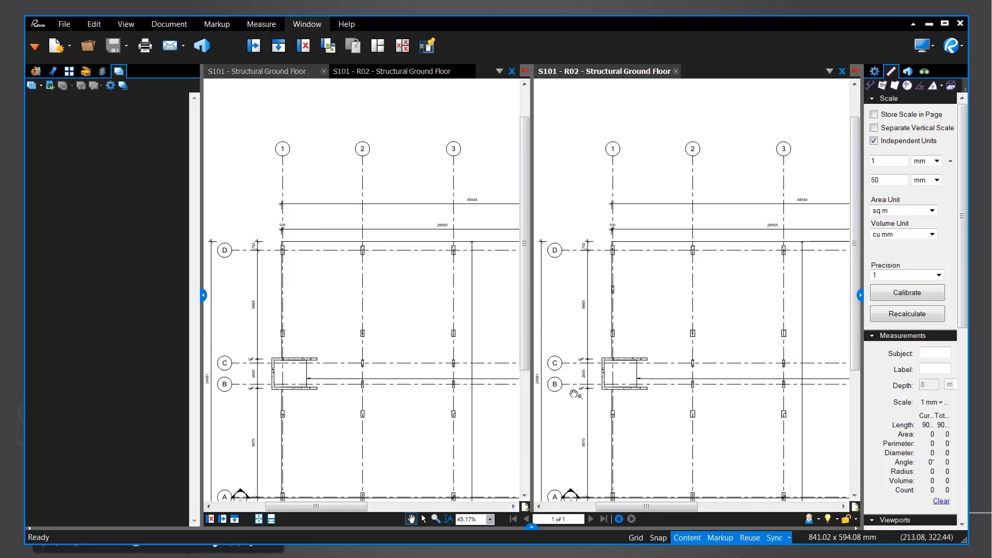
scroll(612, 292, up, 4)
scroll(614, 293, up, 5)
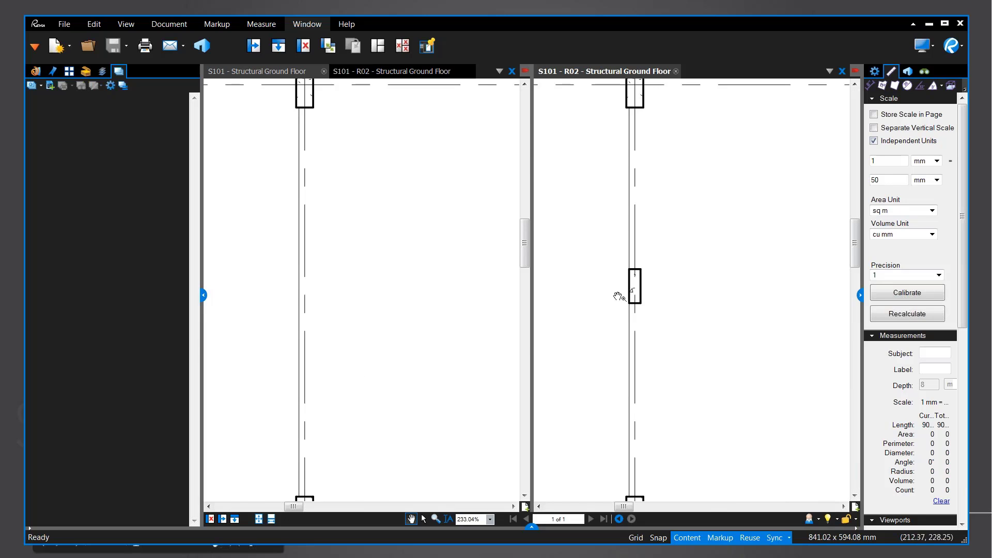
scroll(619, 293, down, 5)
scroll(666, 336, down, 3)
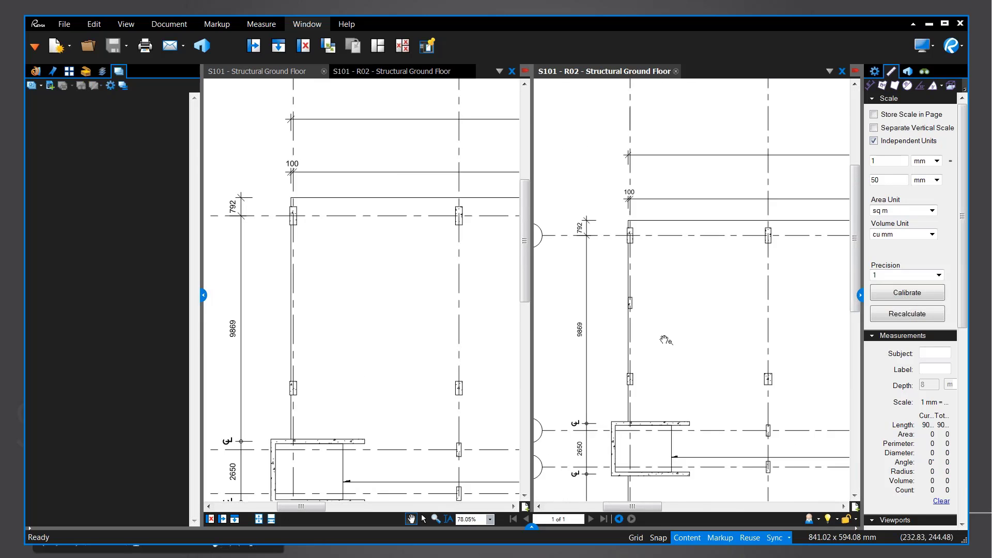
scroll(636, 333, down, 2)
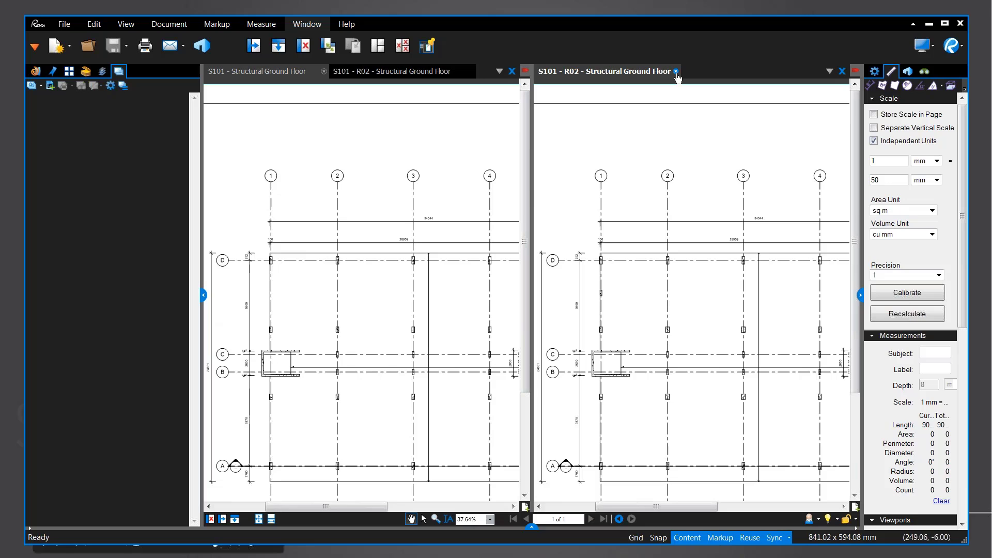
Unsplit the view and start Overlay Pages from Compare Documents
click(298, 53)
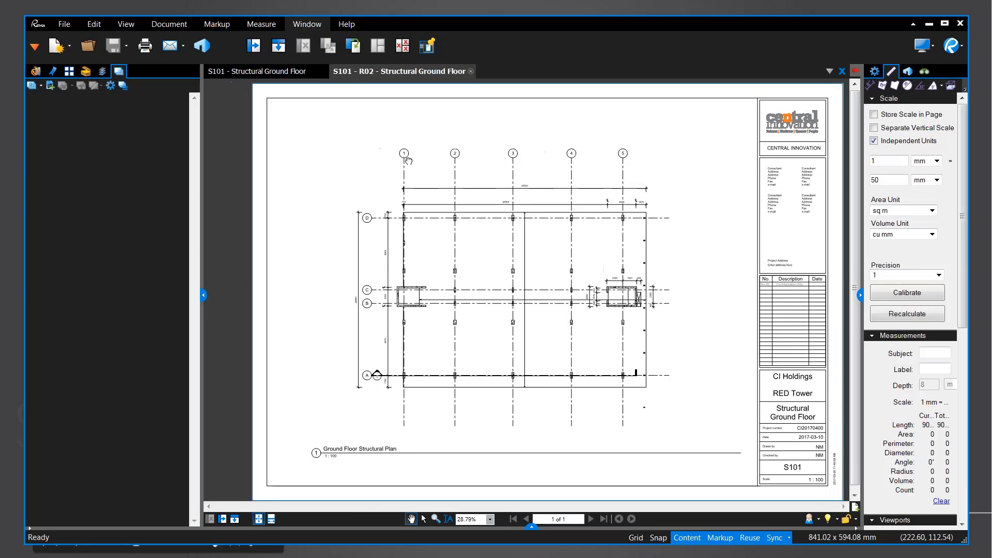
click(176, 26)
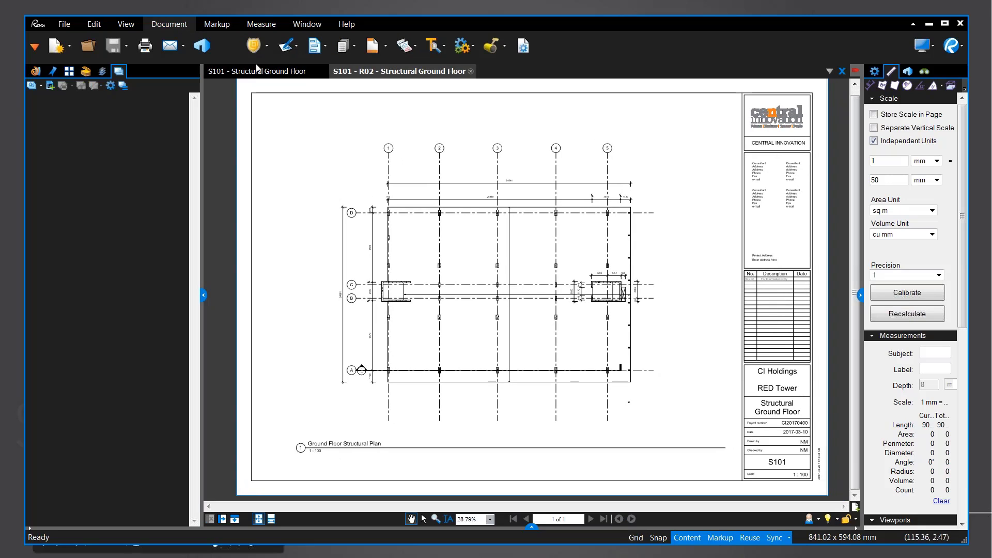
click(415, 47)
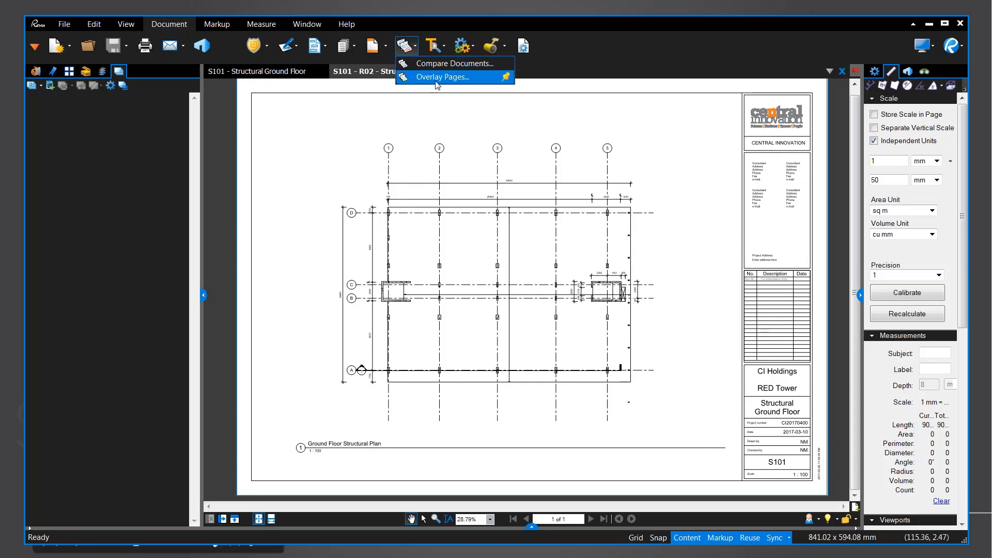
click(478, 78)
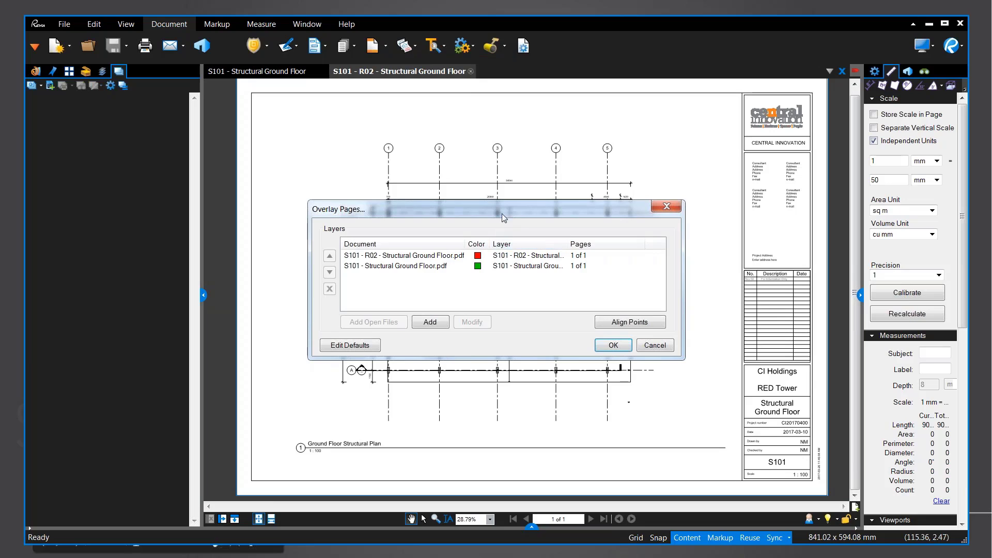
drag(497, 206, 483, 183)
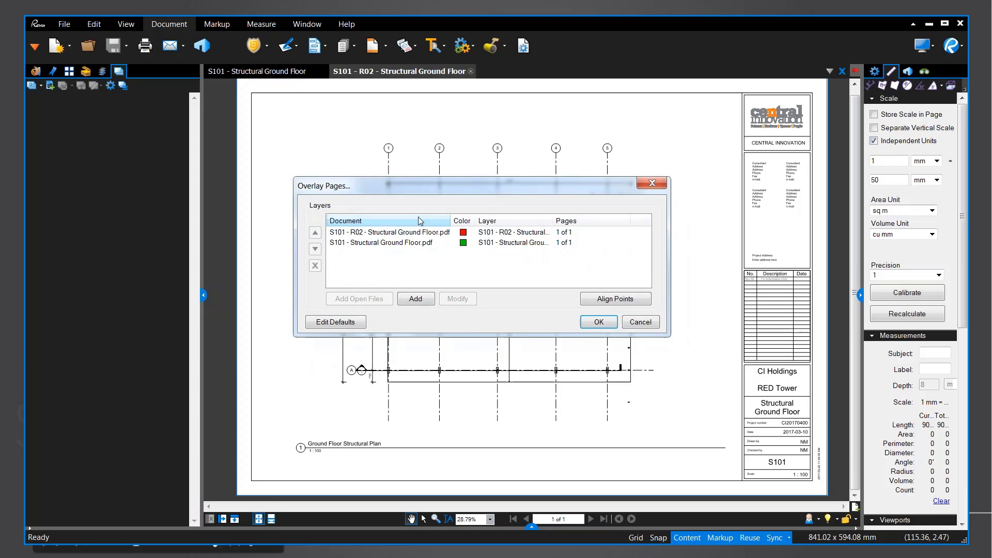
Set the original S101 layer colour to blue and generate the overlay
click(465, 246)
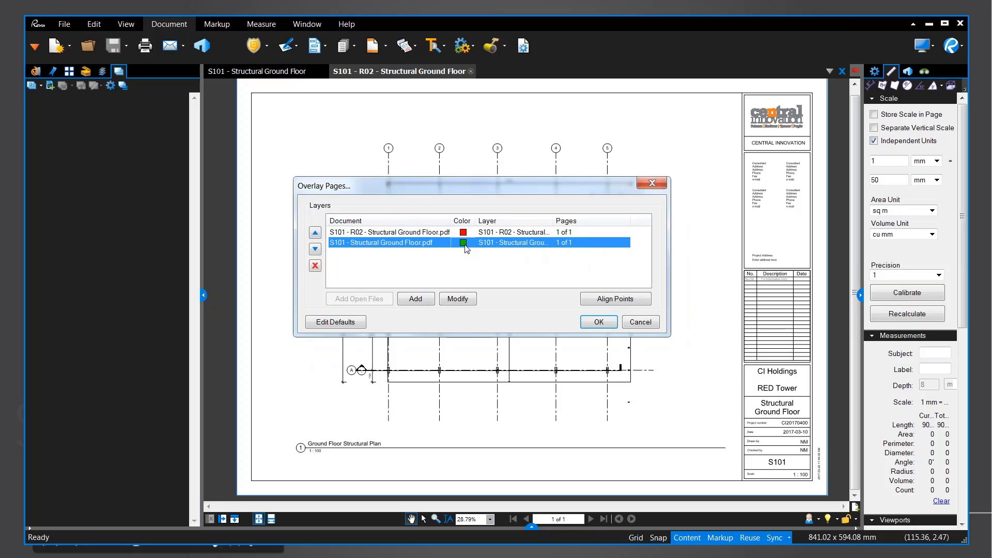
double_click(465, 247)
click(416, 237)
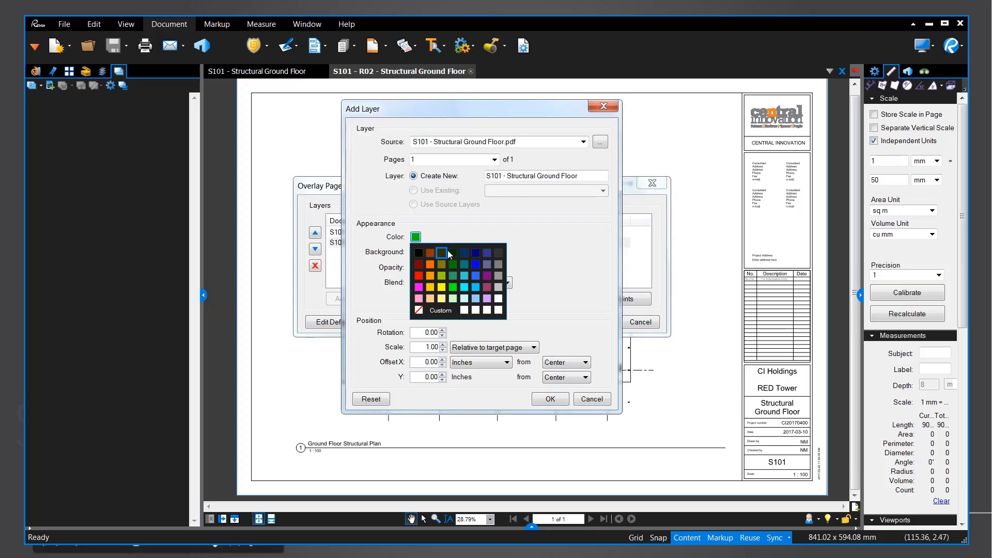
click(476, 267)
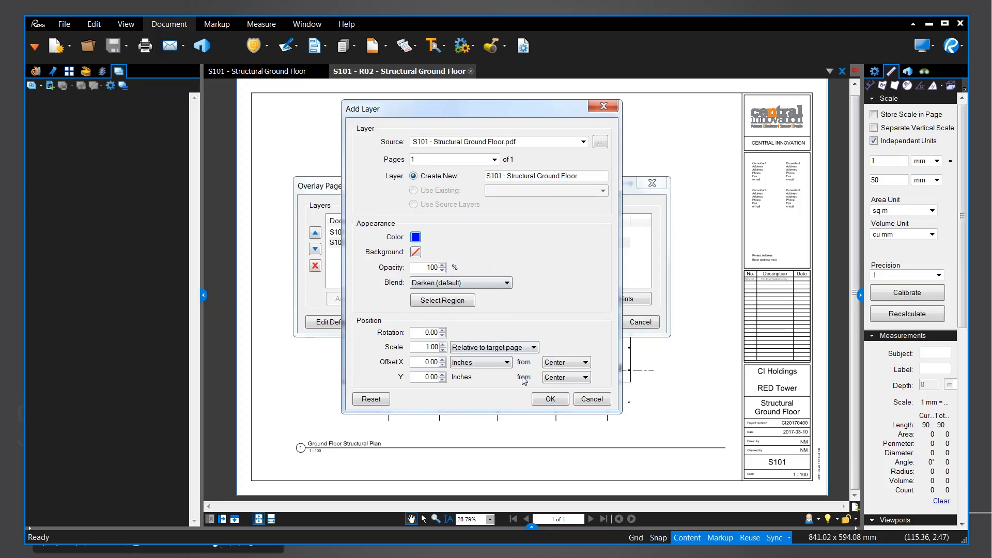
click(550, 399)
click(599, 322)
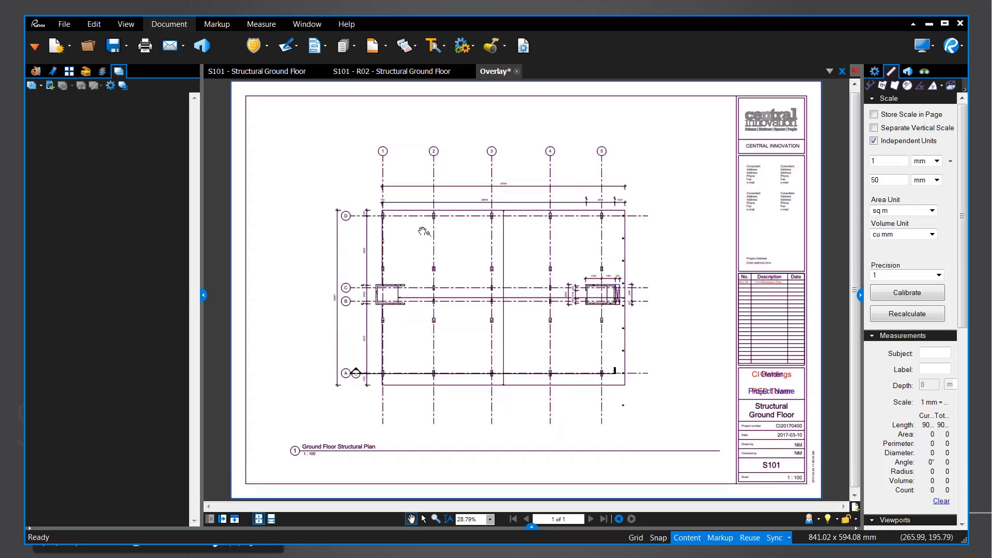
scroll(625, 307, up, 2)
scroll(625, 307, up, 10)
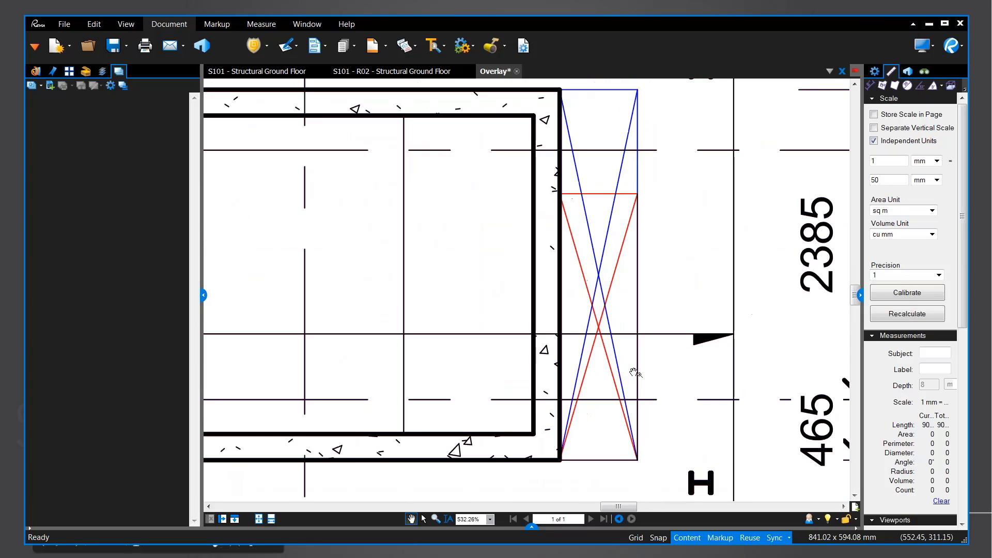
scroll(631, 370, up, 2)
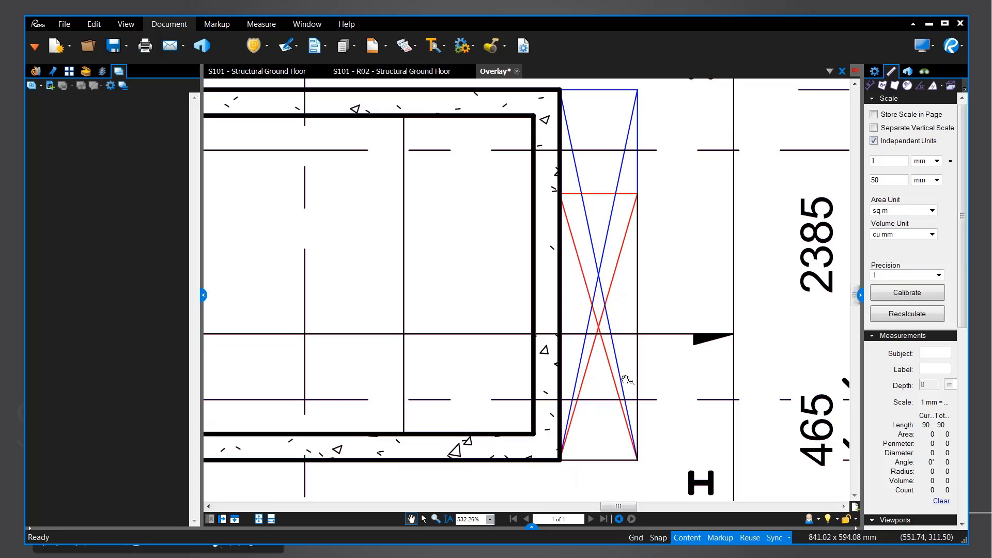
scroll(623, 380, down, 5)
scroll(409, 341, up, 3)
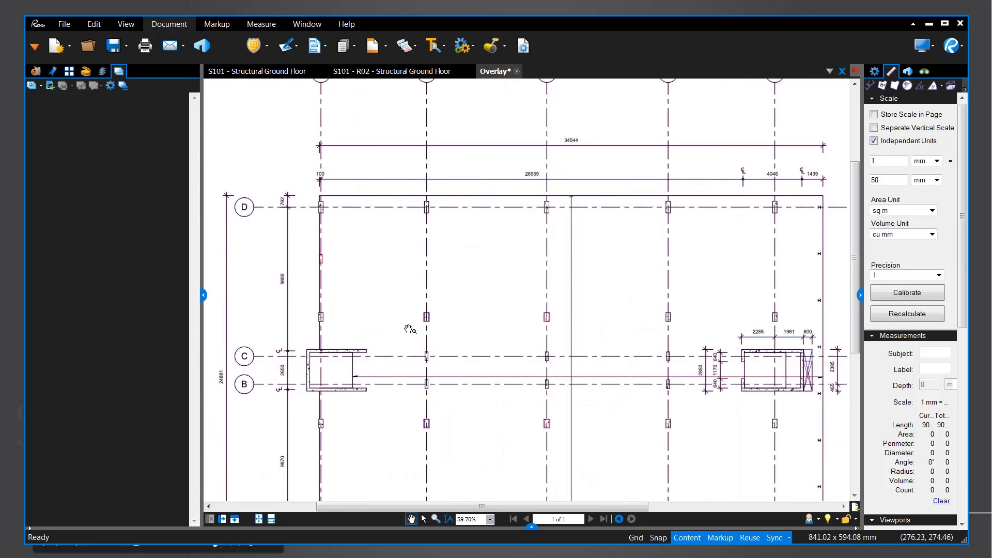
scroll(431, 316, up, 5)
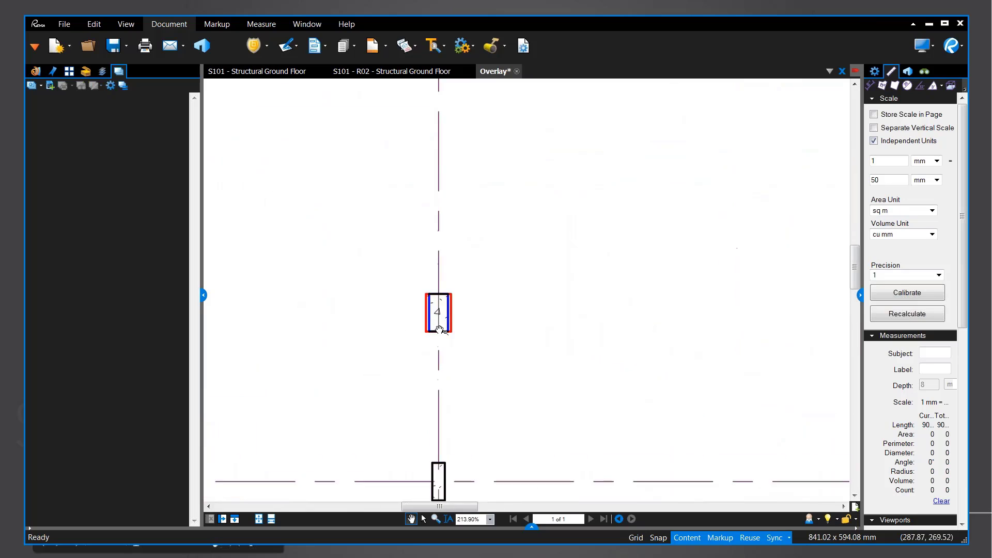
scroll(439, 329, up, 3)
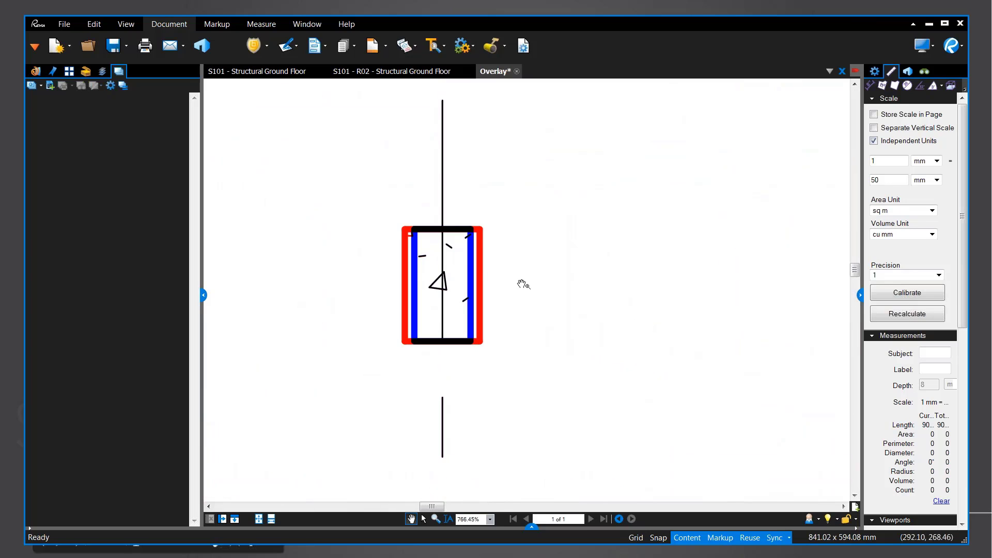
scroll(497, 316, down, 7)
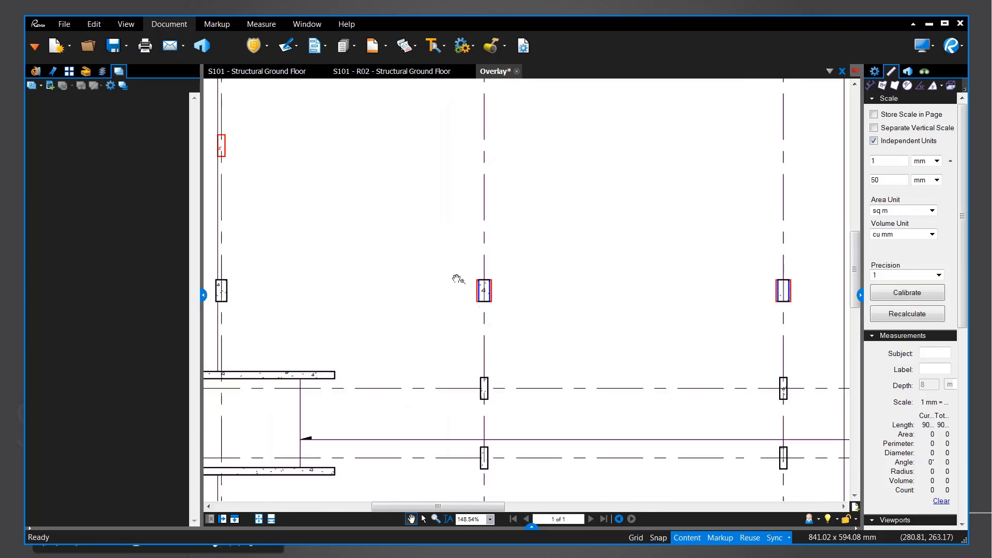
drag(289, 146, 372, 222)
scroll(373, 222, up, 4)
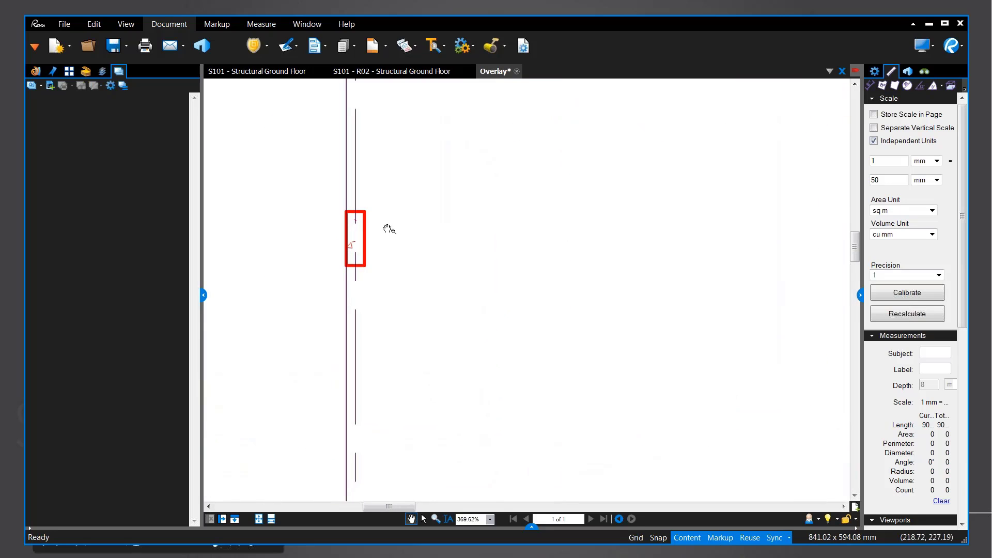
scroll(377, 238, down, 4)
scroll(440, 257, down, 4)
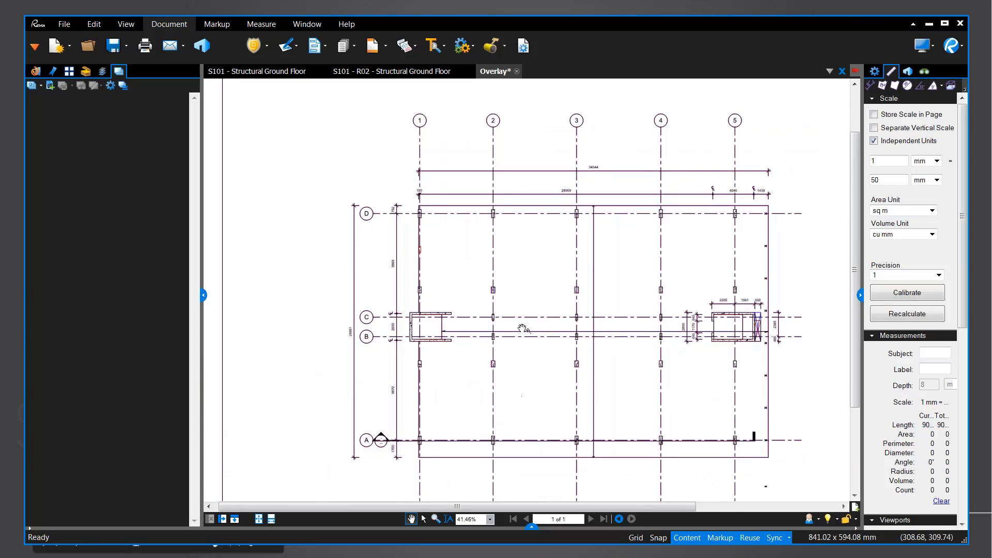
drag(608, 261, 553, 241)
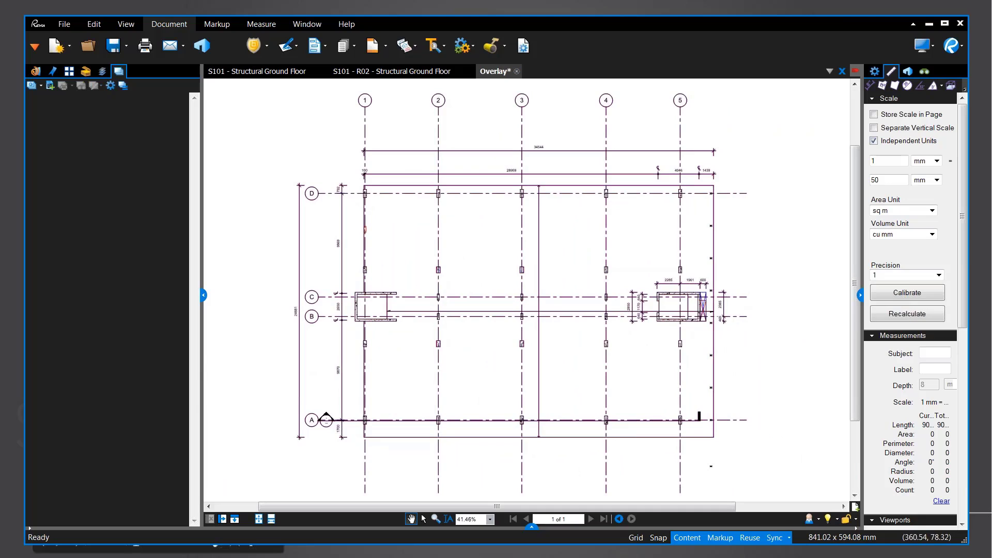
Discard the Overlay without saving and close S101 - R02 and S101 - Structural Ground Floor
click(516, 71)
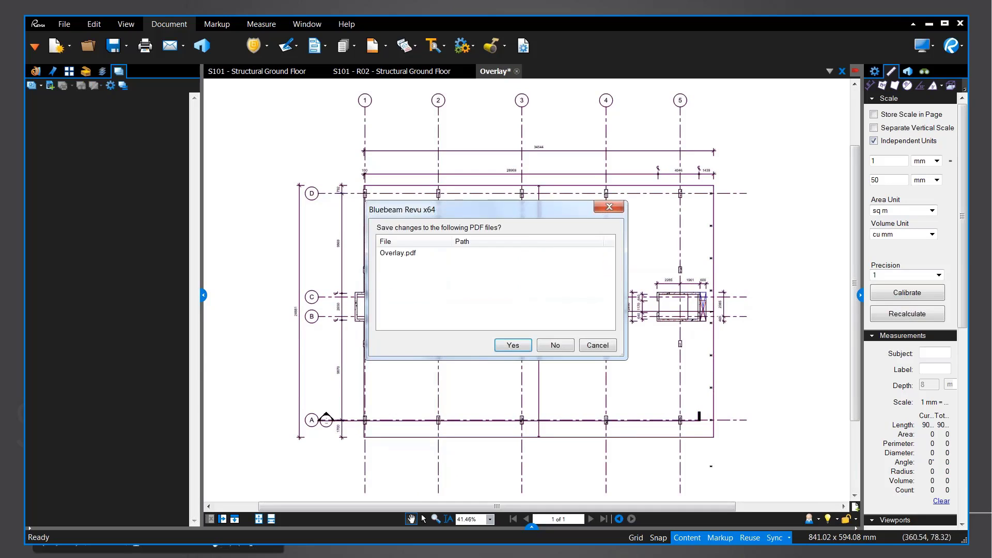
click(555, 346)
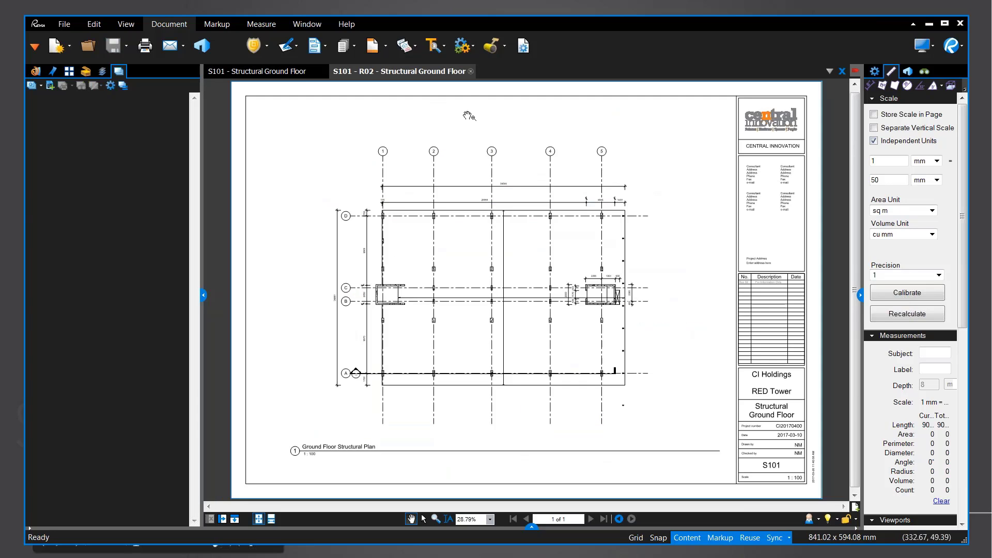
click(472, 72)
click(361, 72)
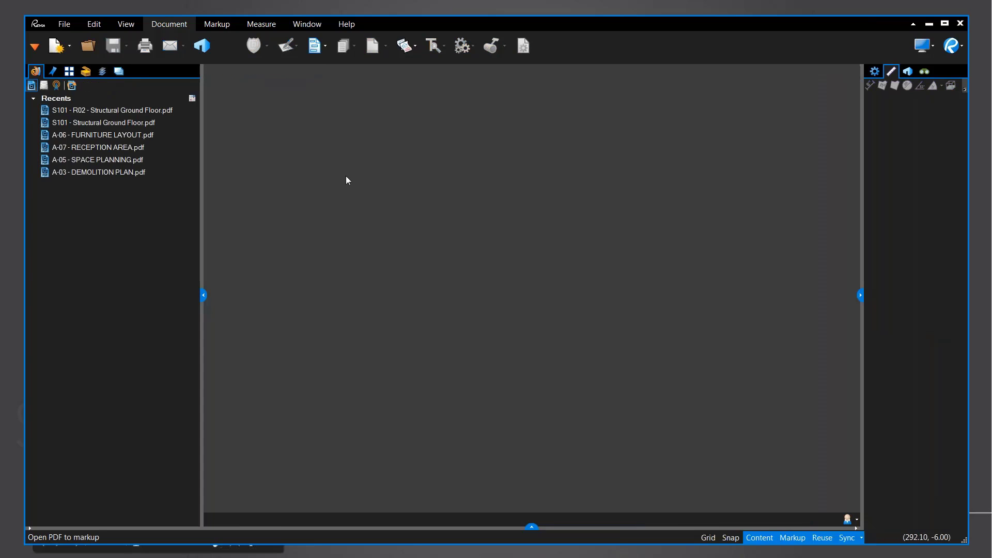
Open M-102 HVAC.pdf from the CI Document Control > Services folder
click(88, 45)
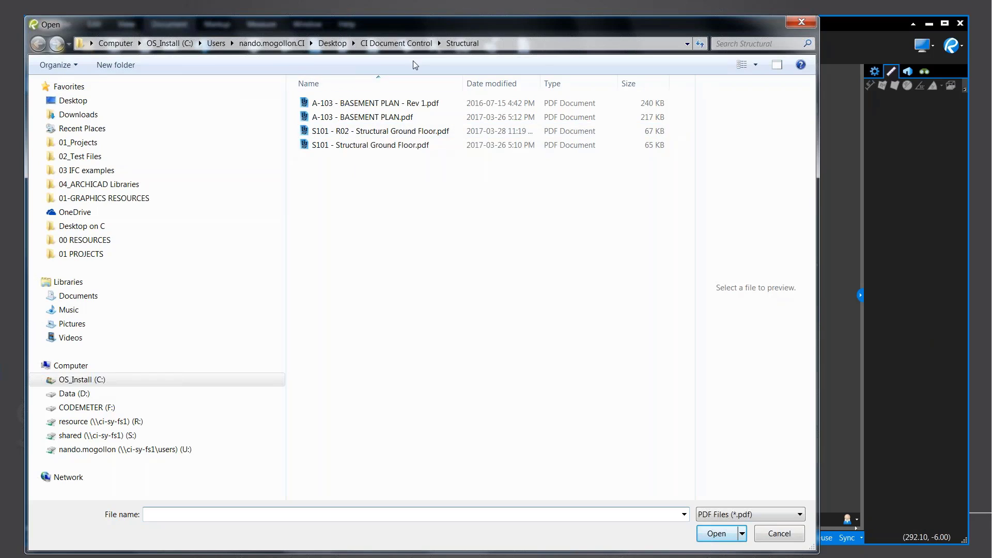
click(408, 44)
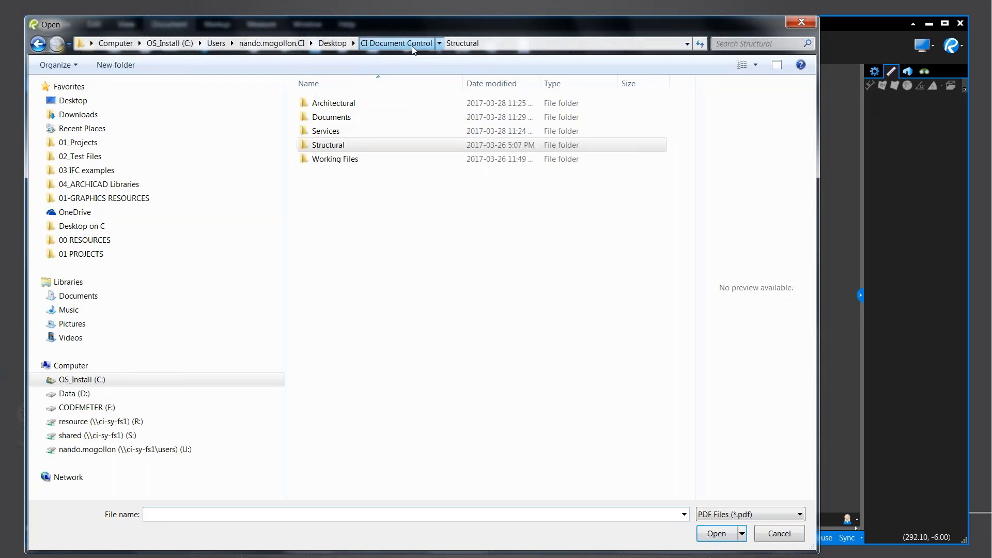
double_click(356, 136)
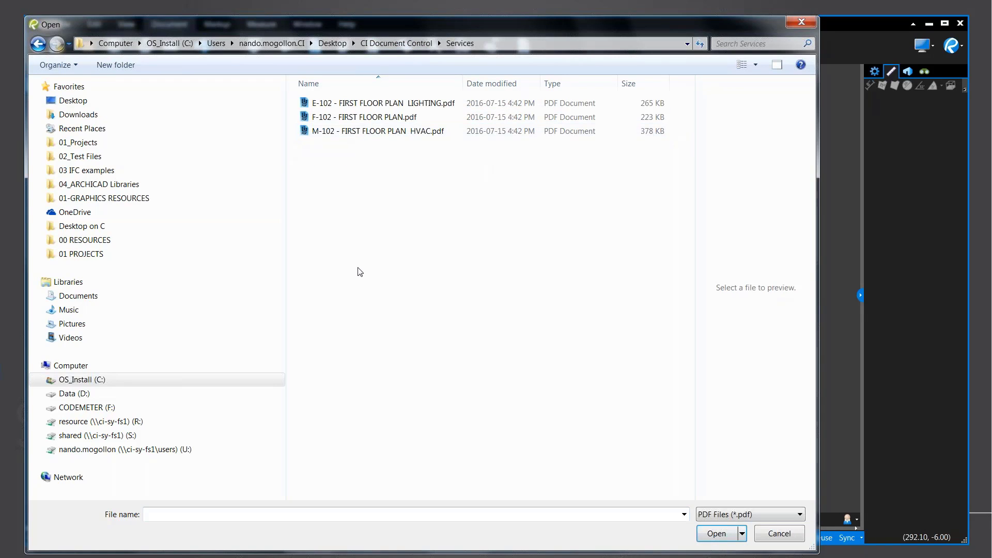
click(379, 135)
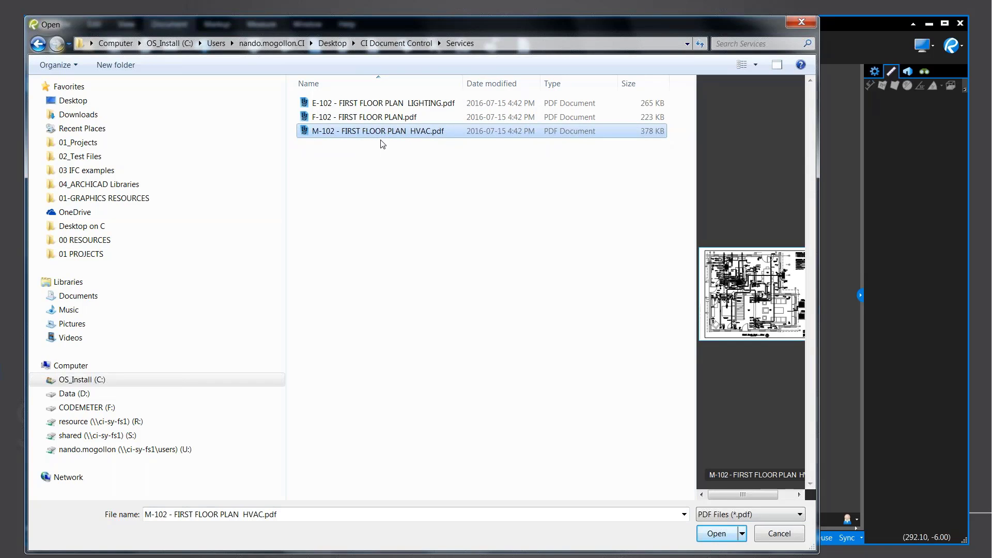
click(717, 534)
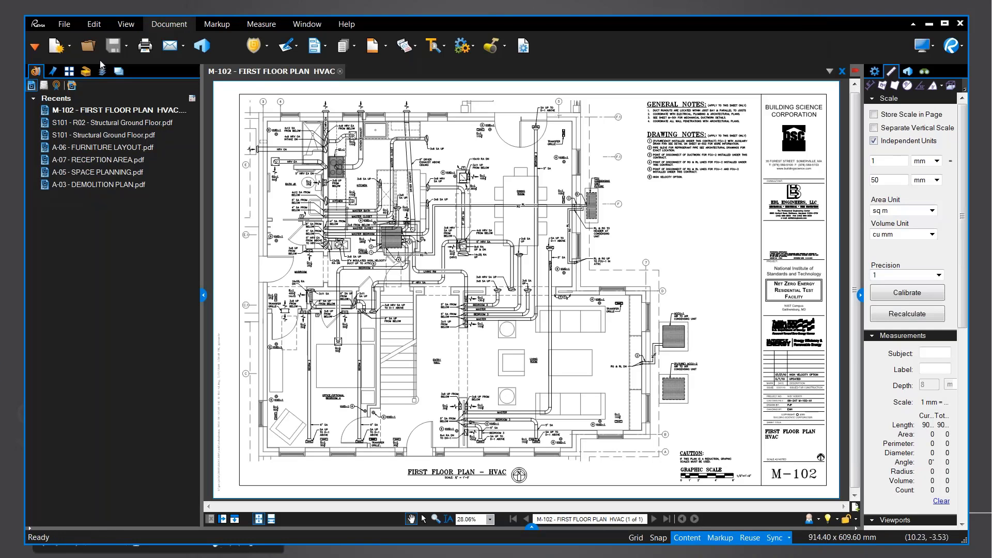
Open E-102 LIGHTING.pdf and switch between the HVAC and lighting tabs
click(88, 45)
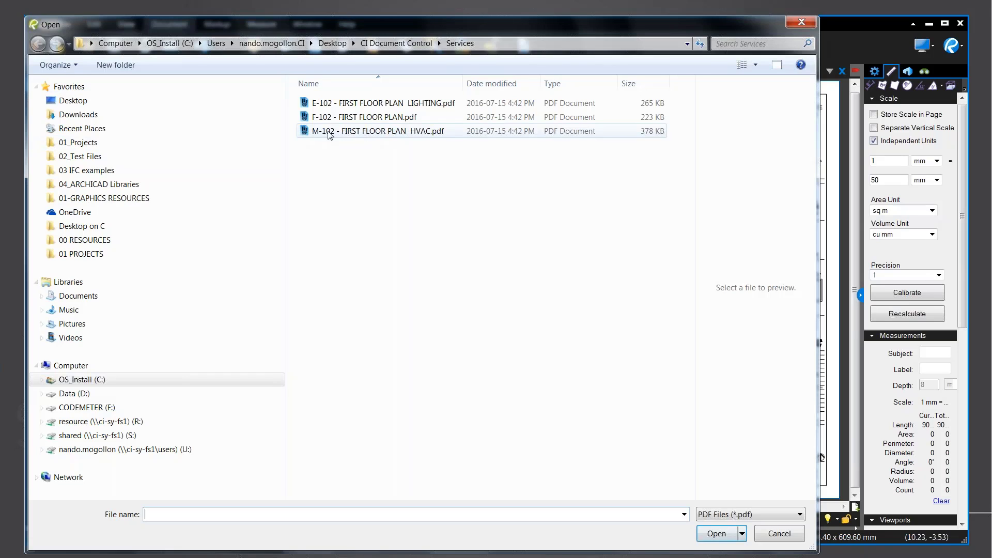
click(378, 103)
click(724, 539)
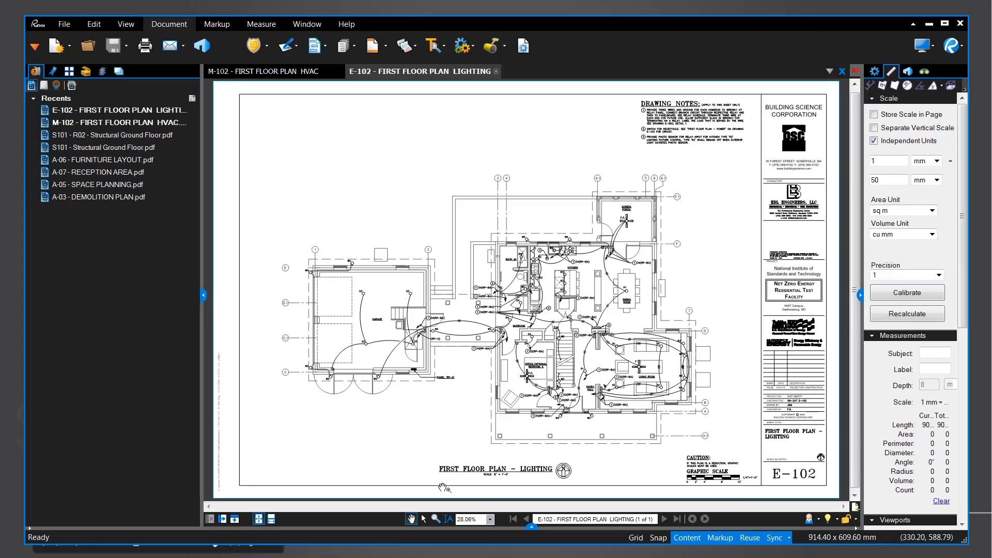
click(313, 74)
click(399, 73)
click(299, 74)
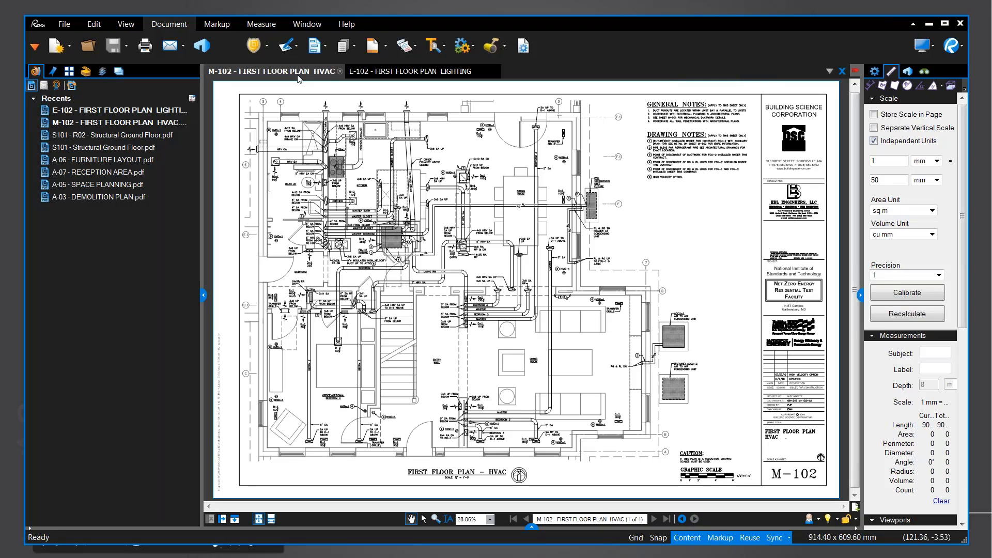
From the E-102 sheet, start Overlay Pages using the Align Points option
click(411, 73)
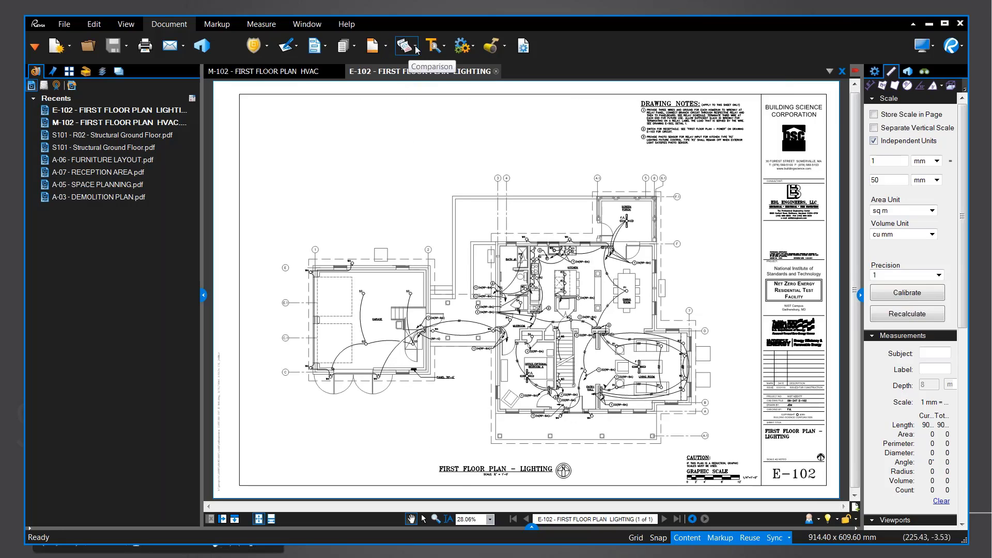
click(406, 46)
click(438, 77)
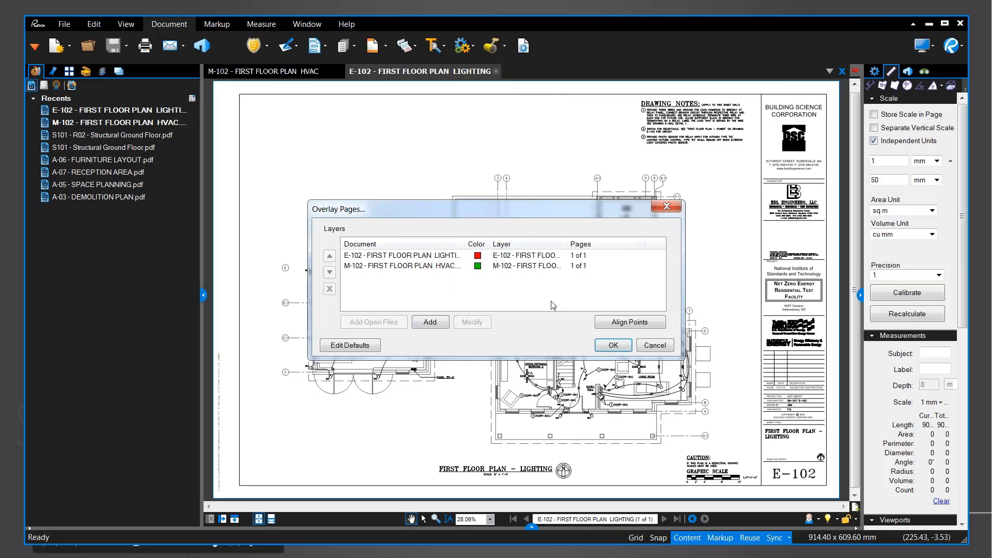
click(624, 326)
click(600, 323)
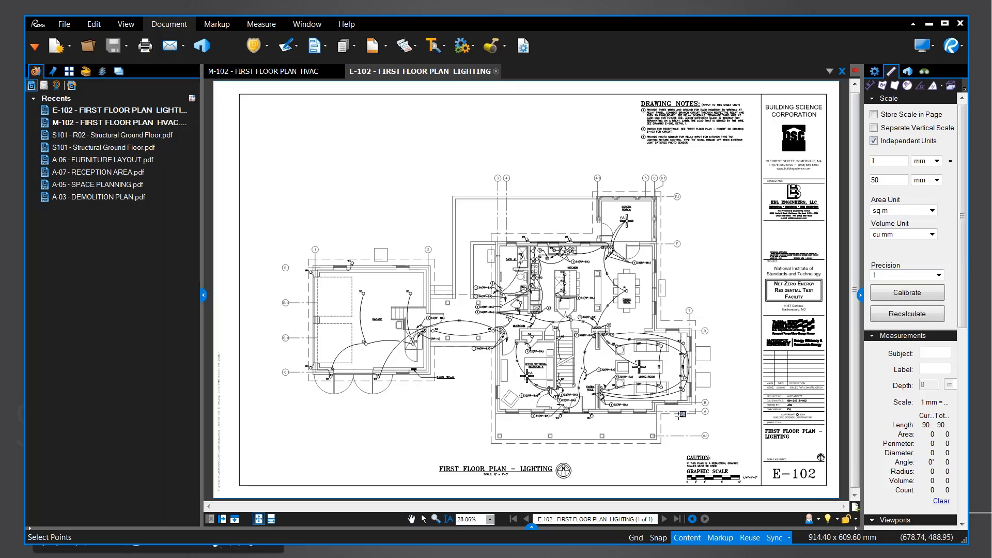
Pick two matching wall-corner points on E-102 and M-102, then build the overlay
scroll(720, 412, up, 5)
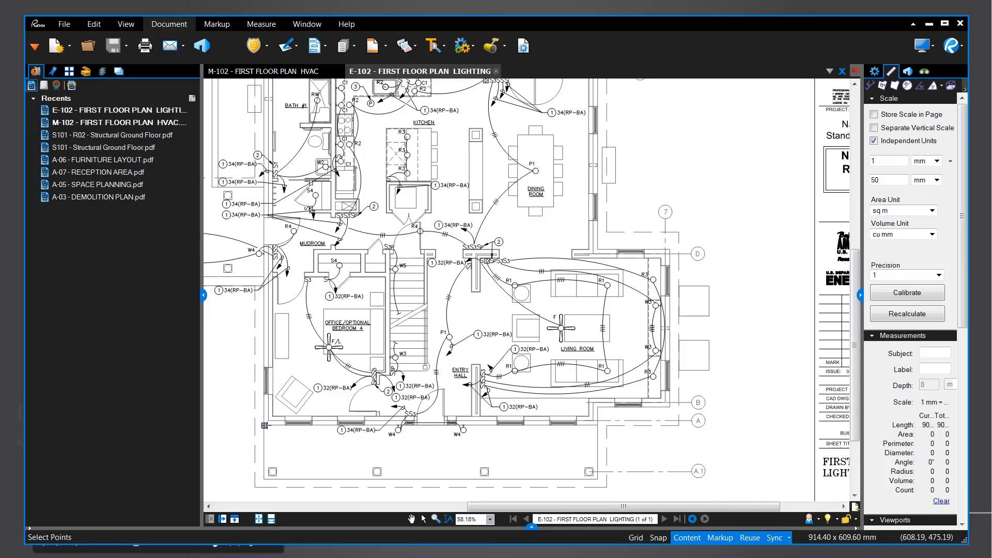
click(264, 425)
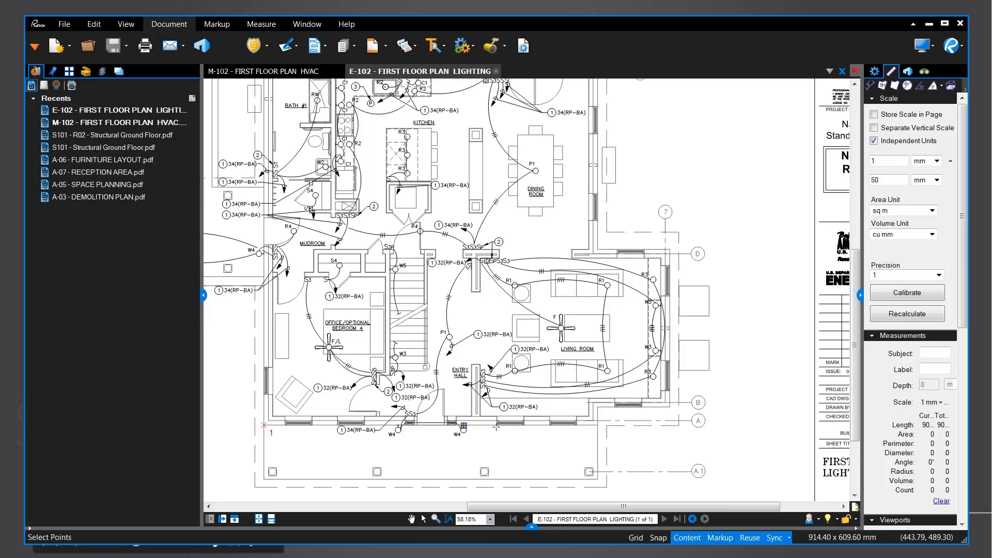
click(598, 425)
key(ctrl+Tab)
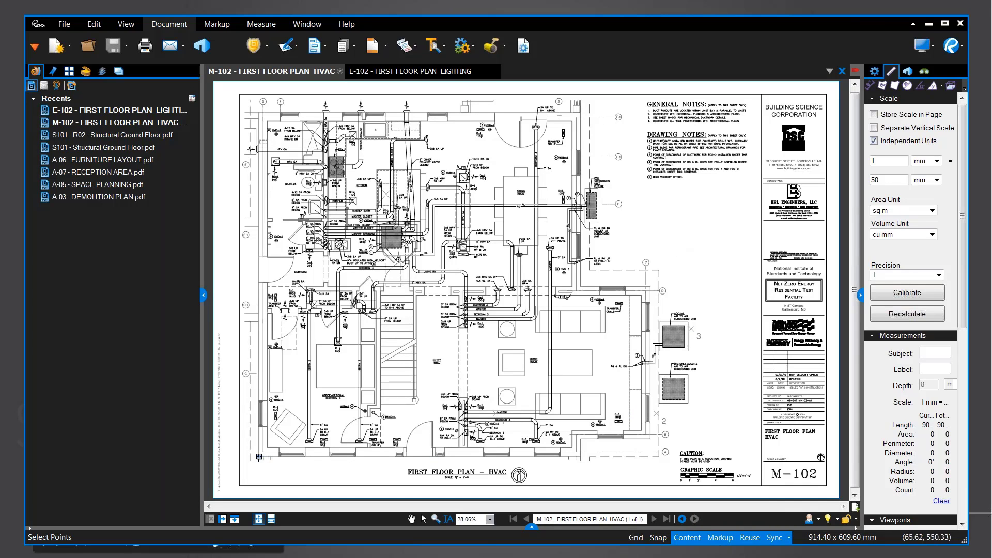
click(259, 457)
click(580, 456)
click(651, 285)
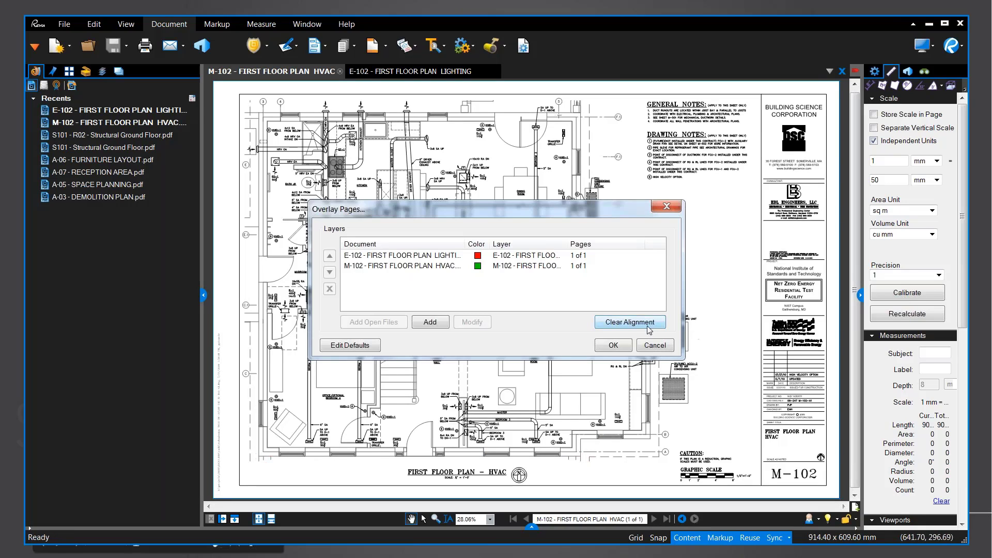
click(611, 345)
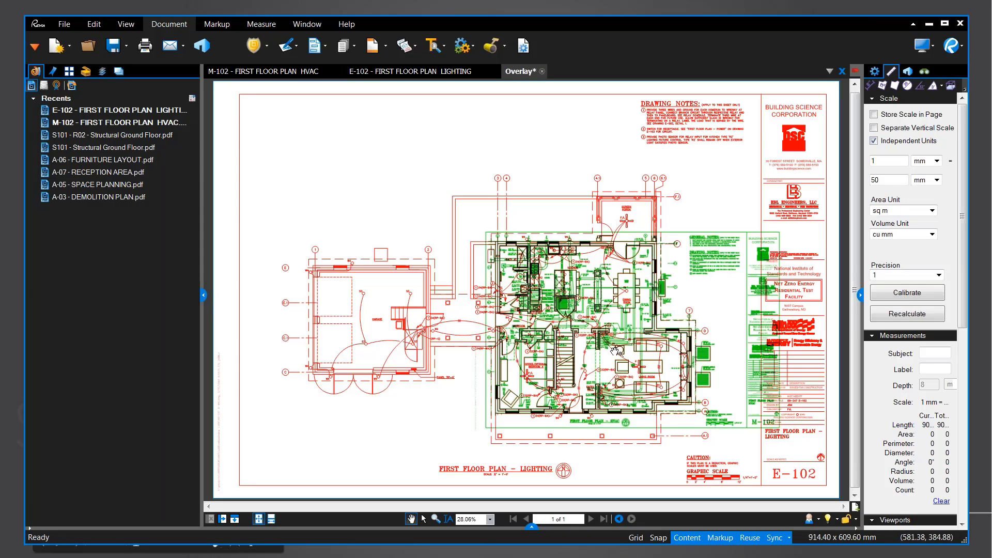
drag(646, 345, 567, 319)
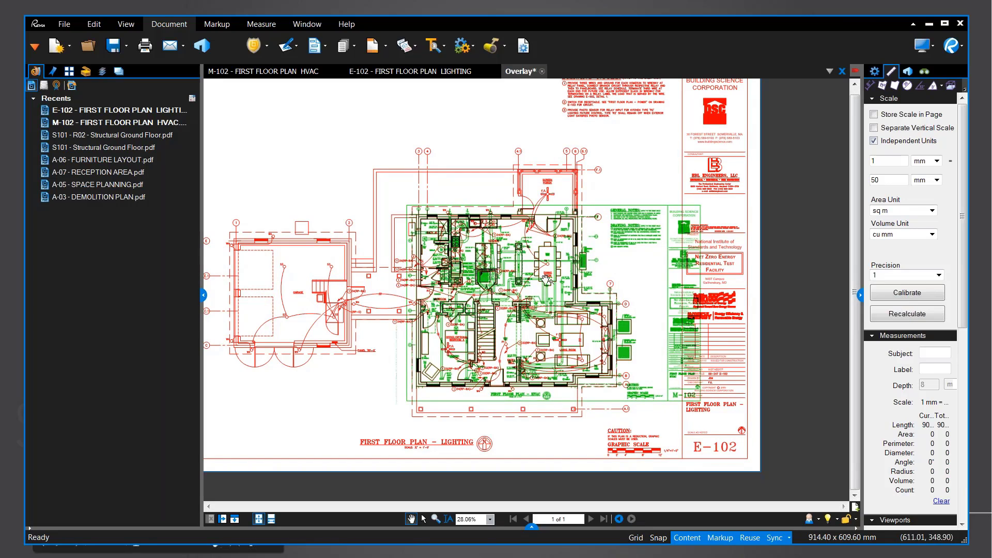
scroll(563, 374, up, 3)
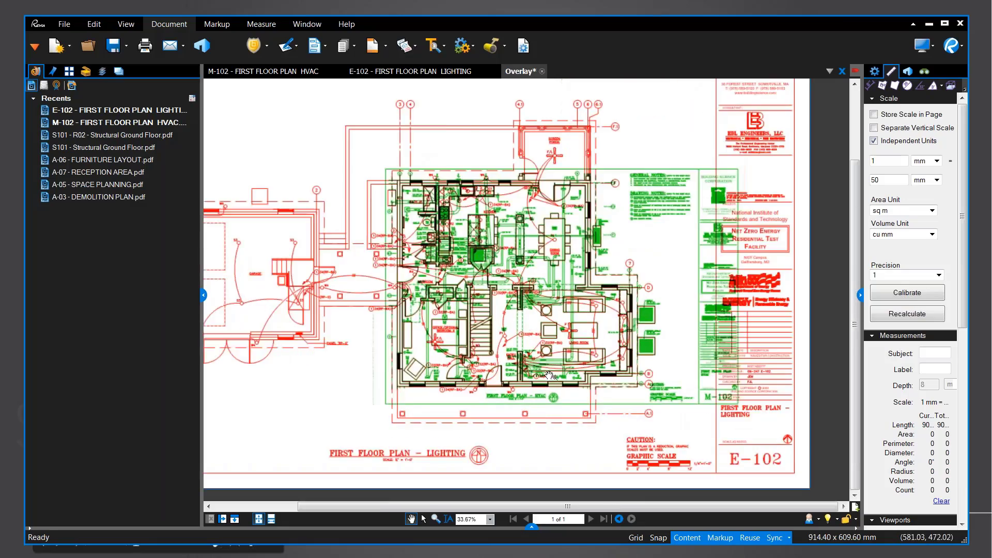
scroll(589, 371, up, 3)
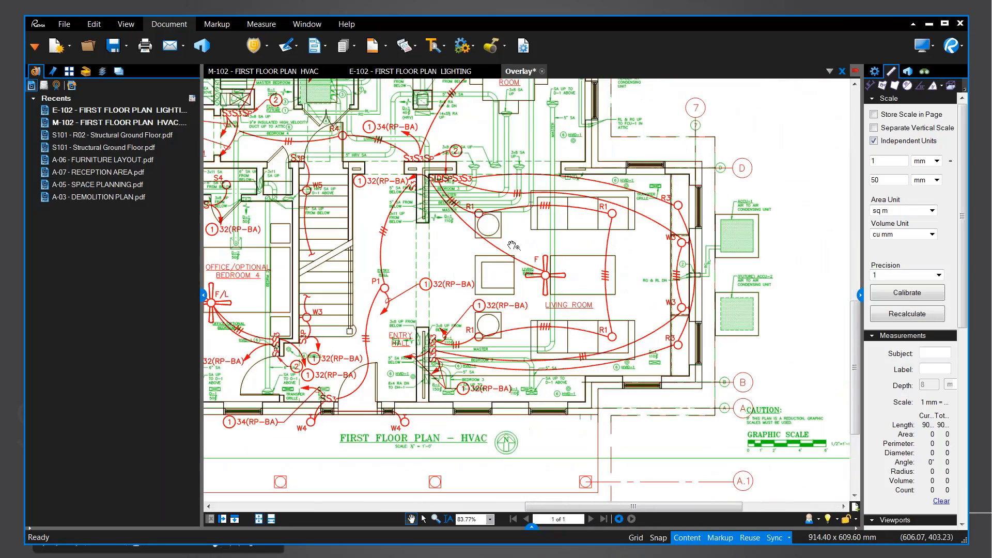
mouse_move(481, 215)
mouse_down()
mouse_move(630, 328)
mouse_move(631, 433)
mouse_up()
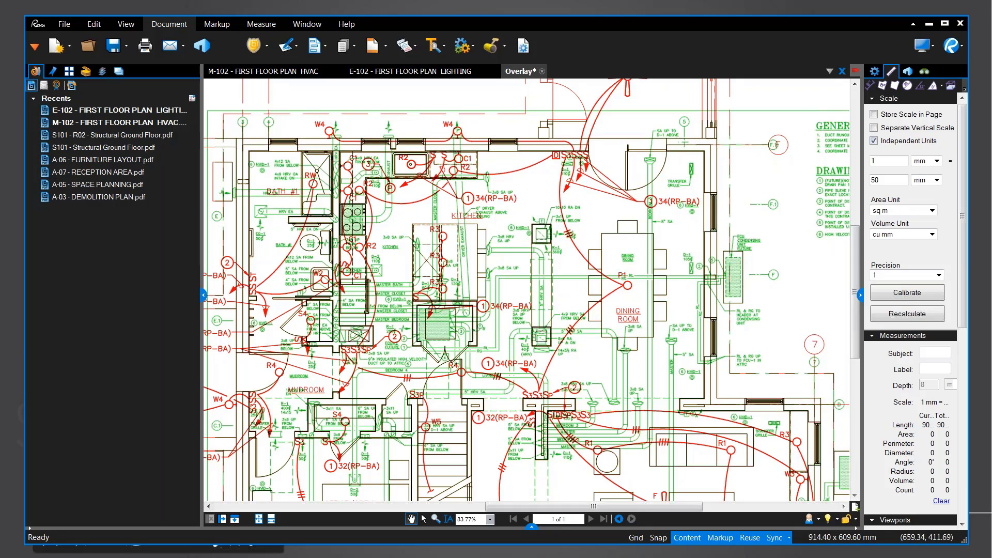
scroll(361, 164, down, 3)
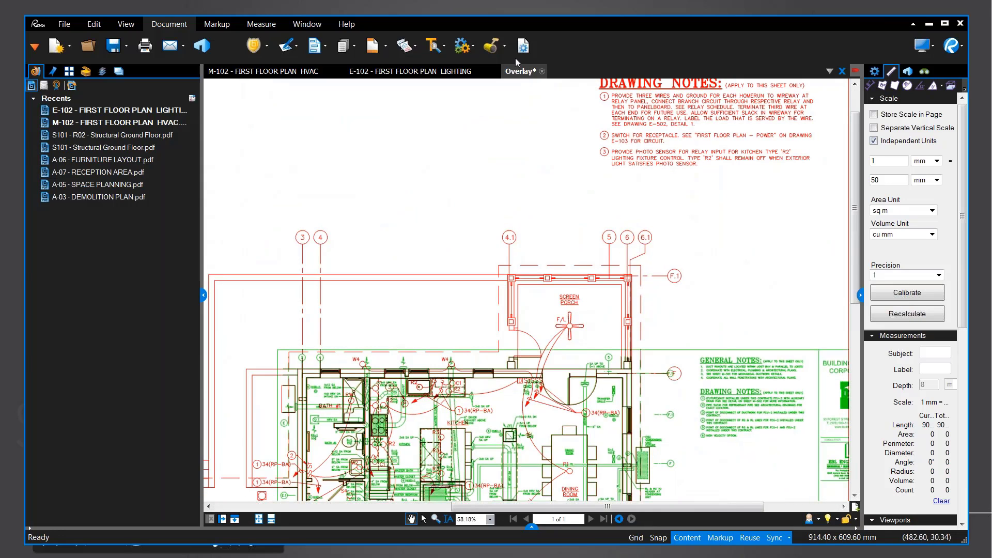
Discard the lighting/HVAC Overlay unsaved, then close the E-102 and M-102 drawings
click(542, 71)
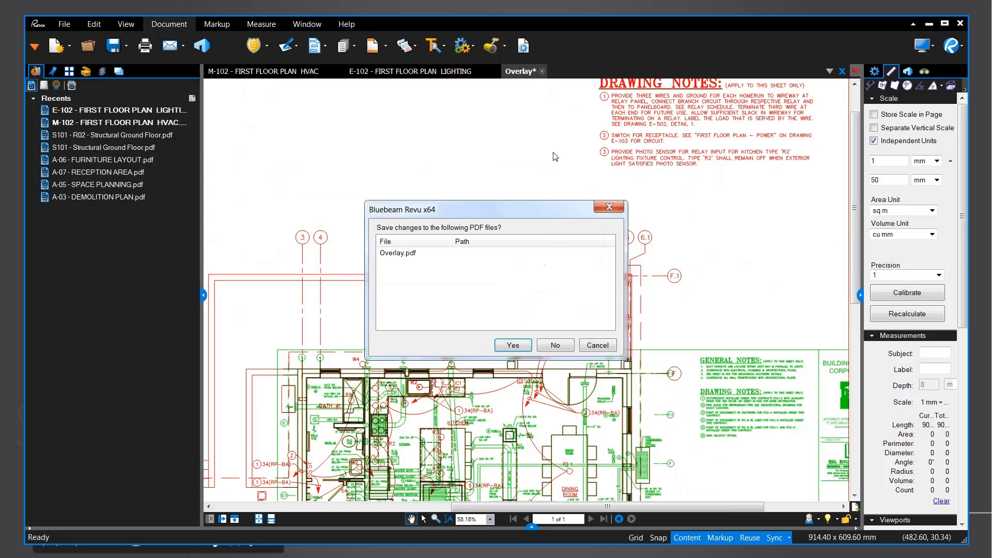
click(556, 345)
click(481, 75)
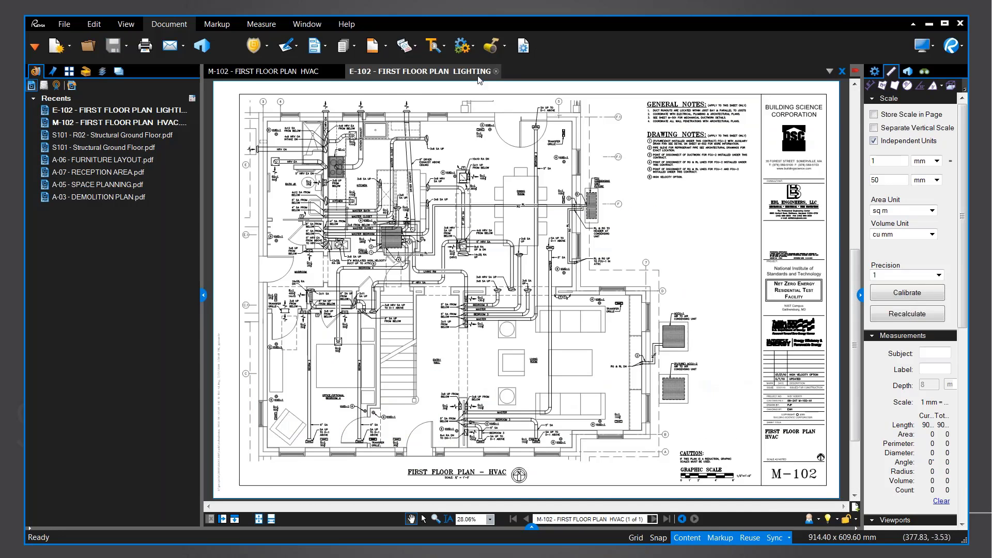
click(496, 71)
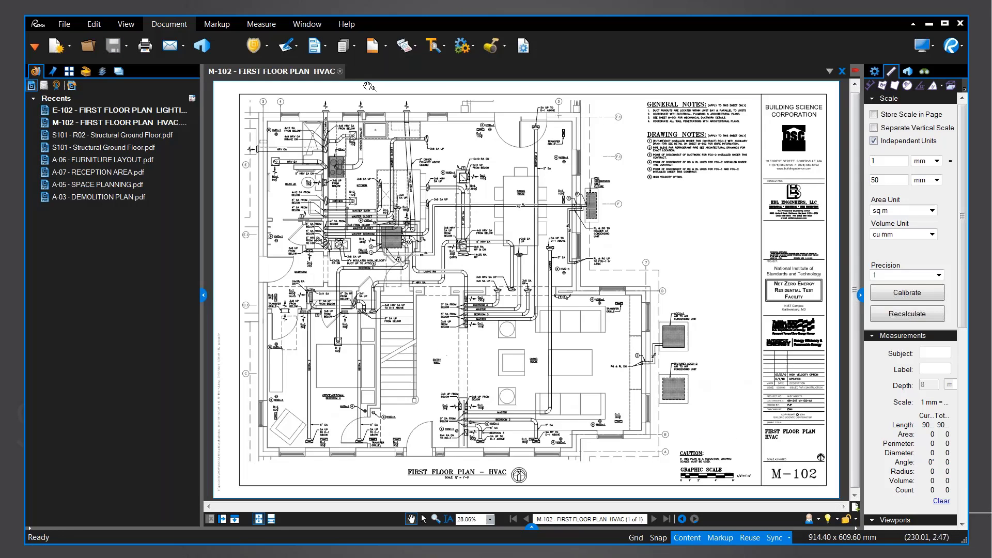
click(340, 72)
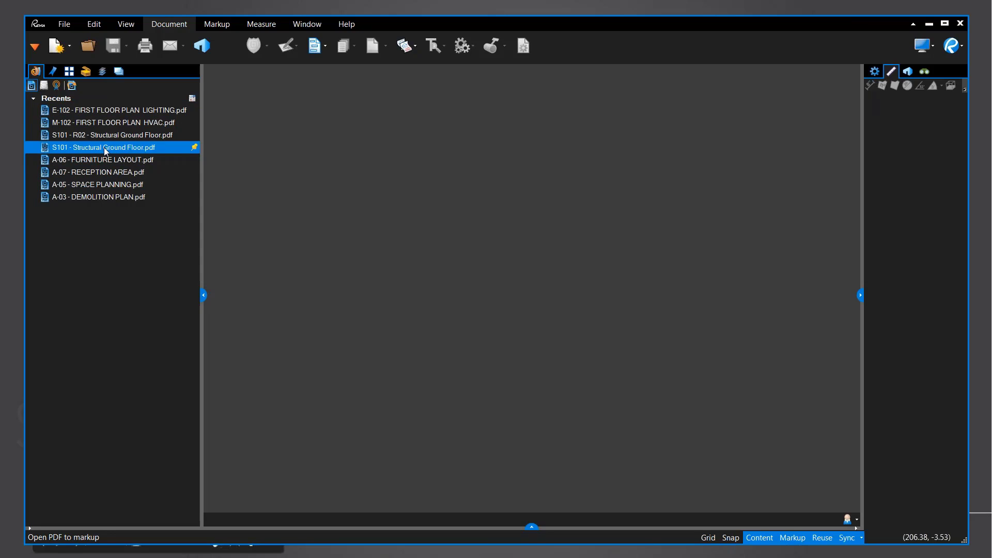
Open S101 - Structural Ground Floor and S101 - R02 from Recents, then return to the S101 tab
mouse_move(105, 149)
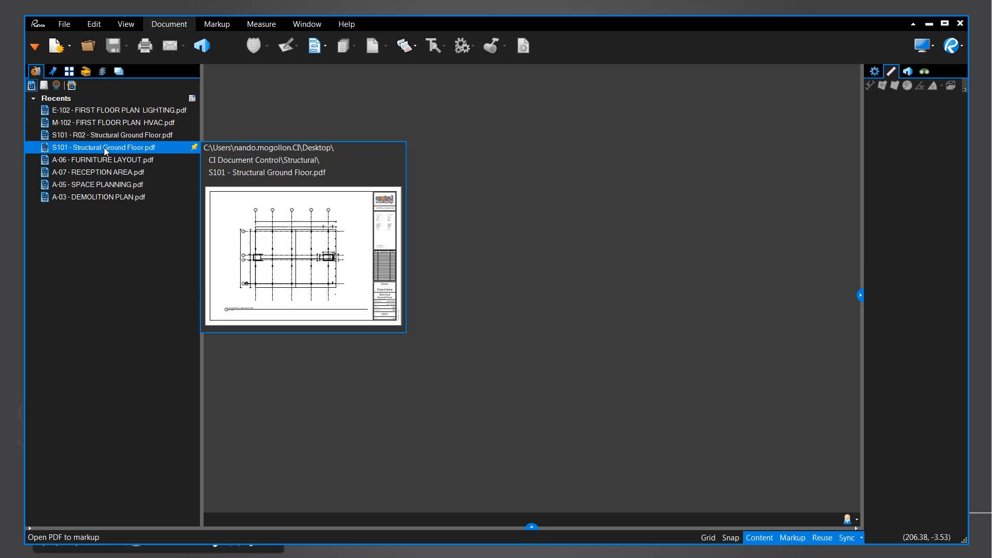
click(104, 148)
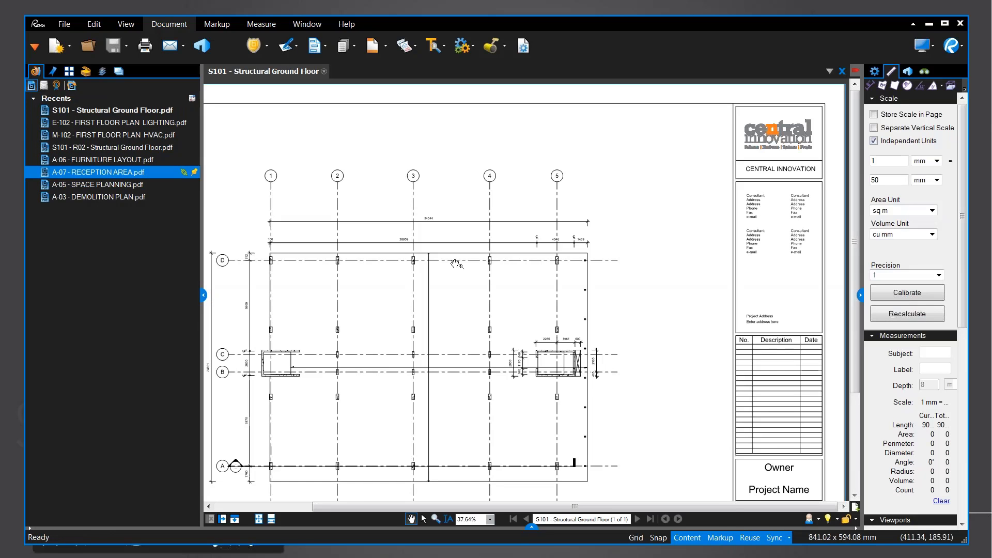
drag(459, 270, 526, 260)
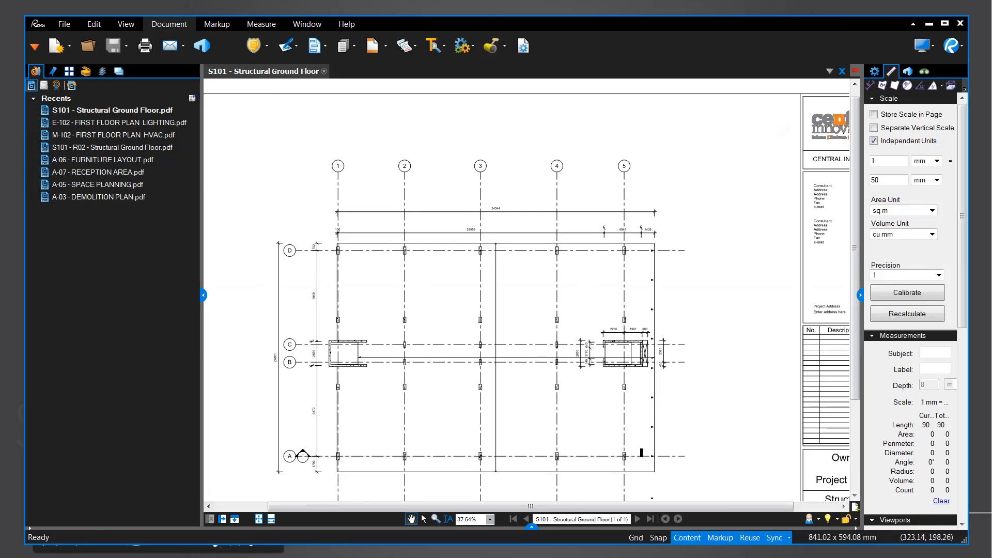
click(107, 148)
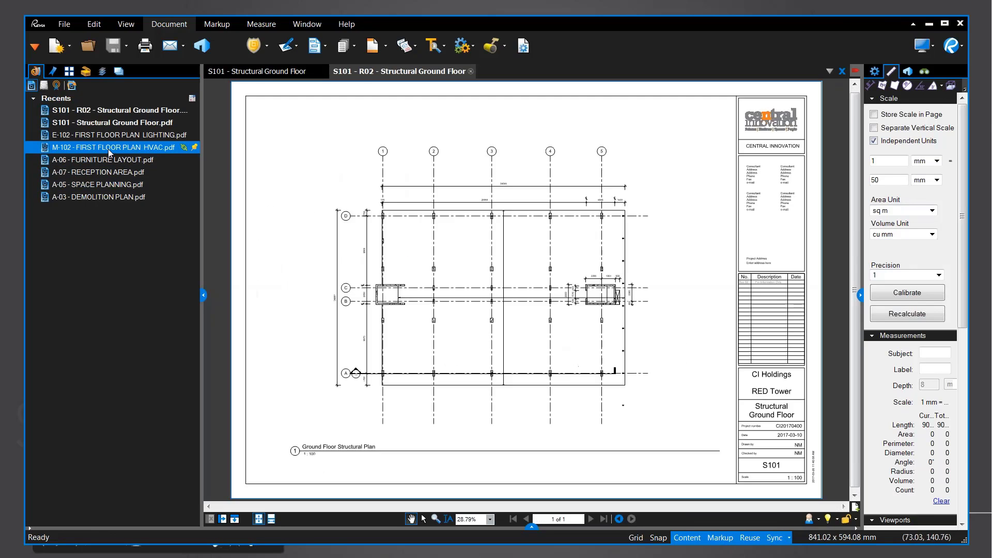
click(266, 72)
drag(410, 328, 421, 301)
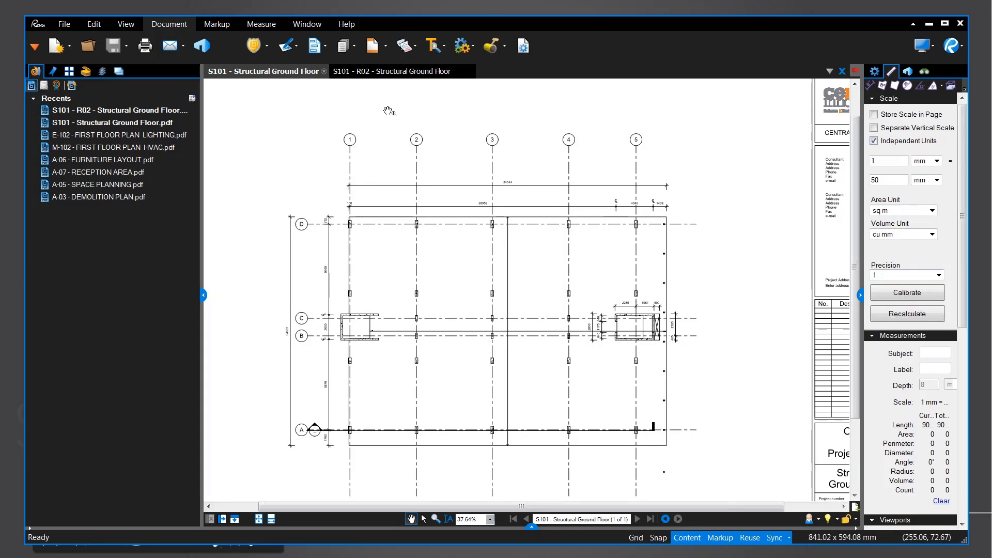
click(405, 46)
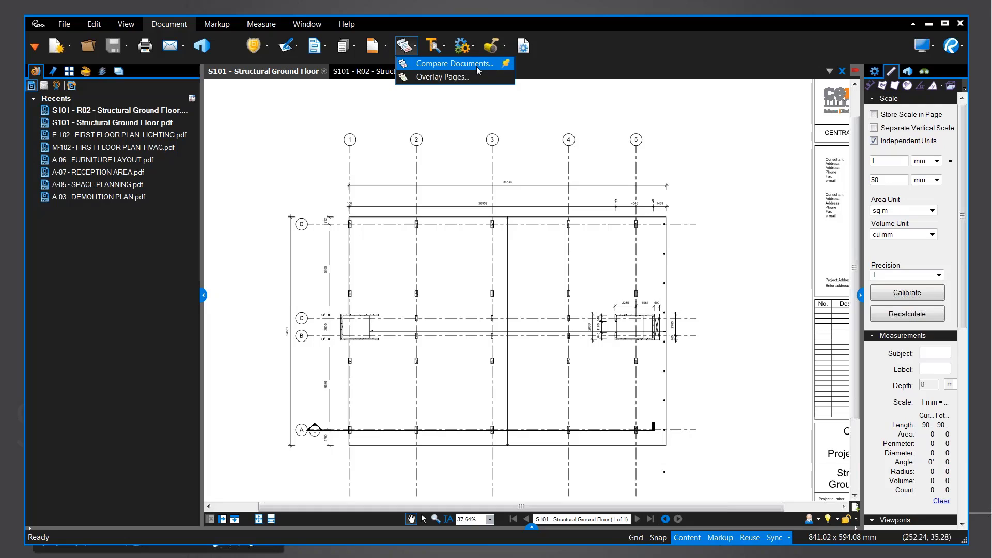
Run Compare Documents with S101 as Document A and S101 - R02 as Document B
click(455, 64)
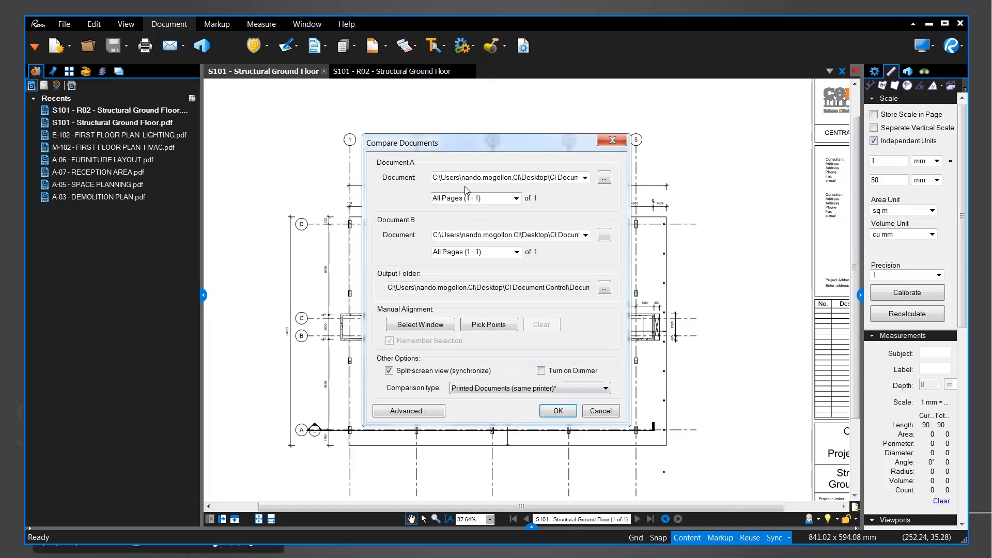
click(566, 177)
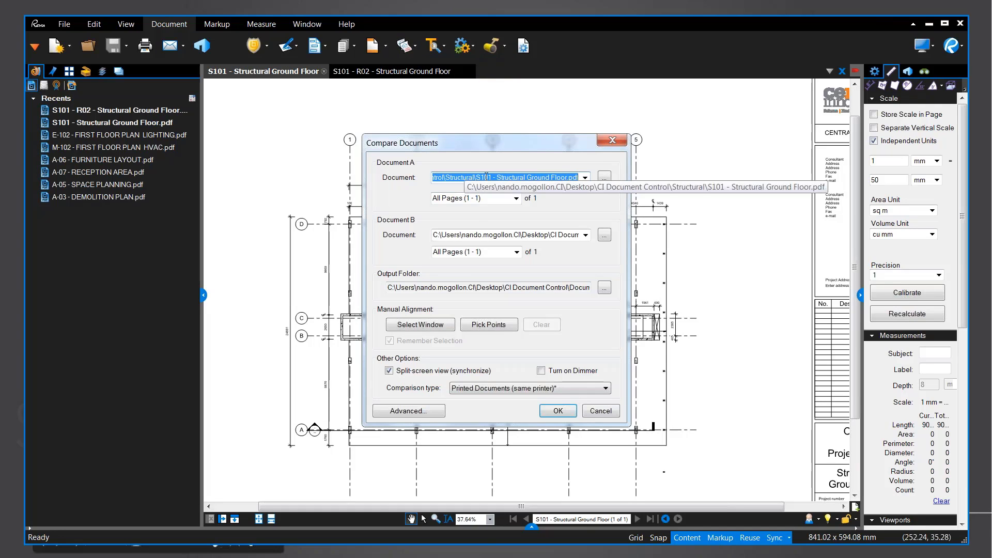
click(505, 178)
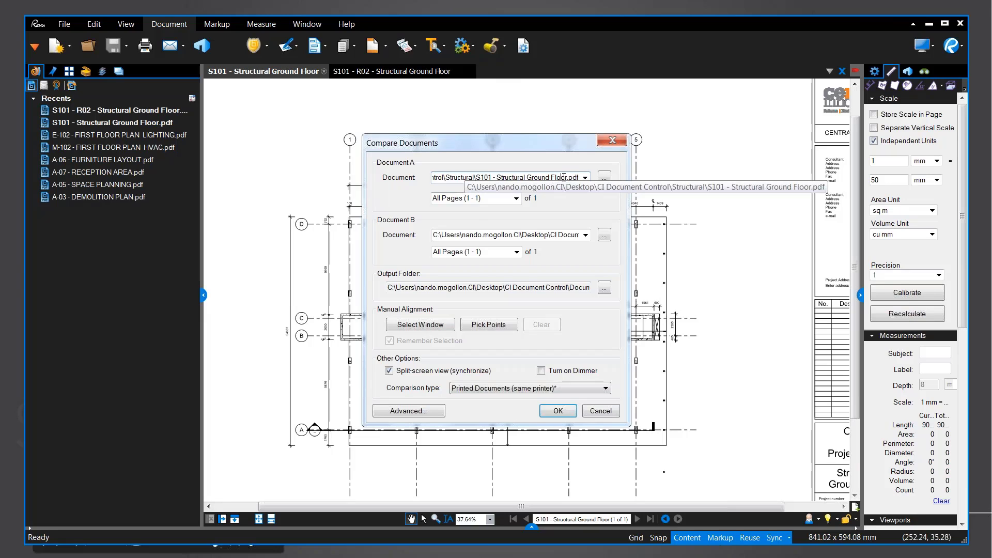
click(537, 237)
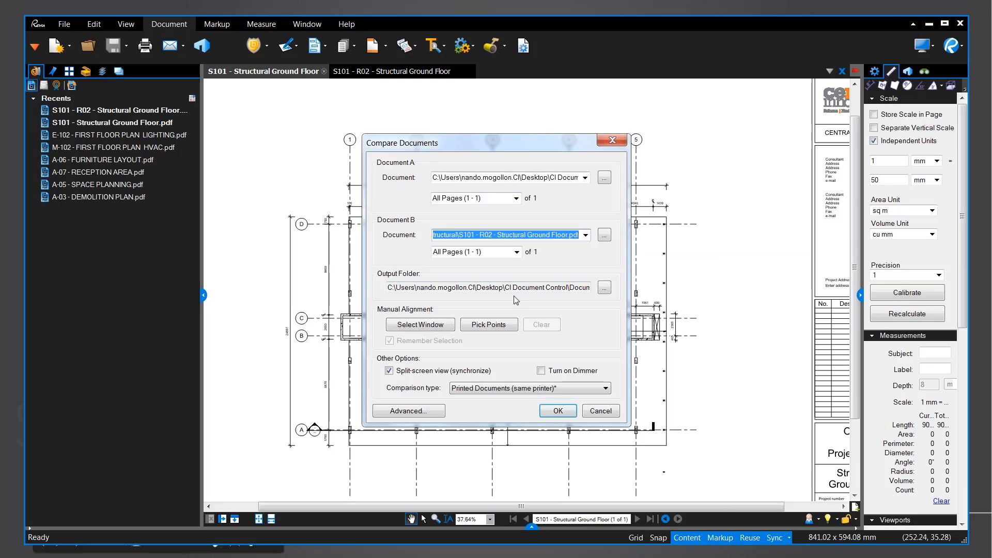
click(551, 414)
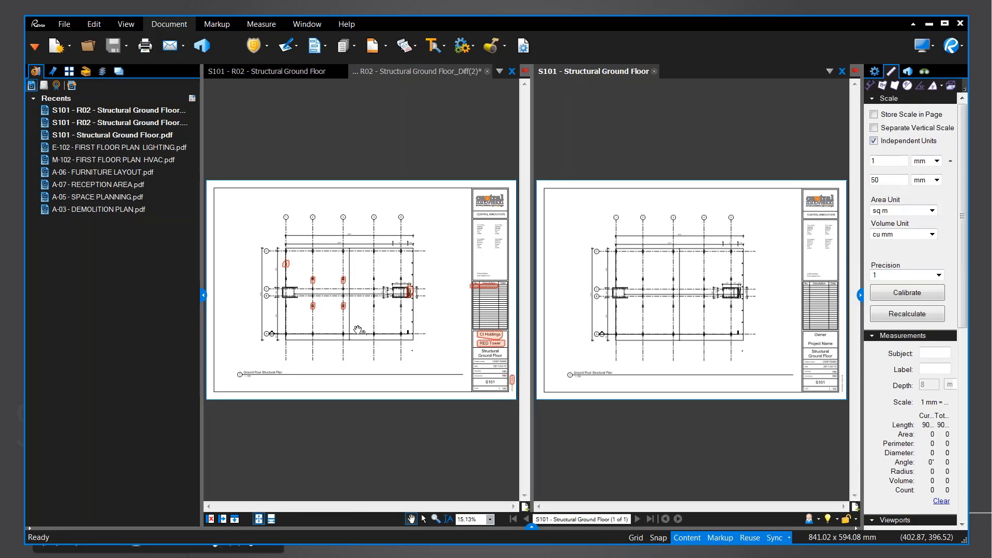
Zoom in and pan across the red difference clouds on the compared sheet
scroll(281, 272, up, 2)
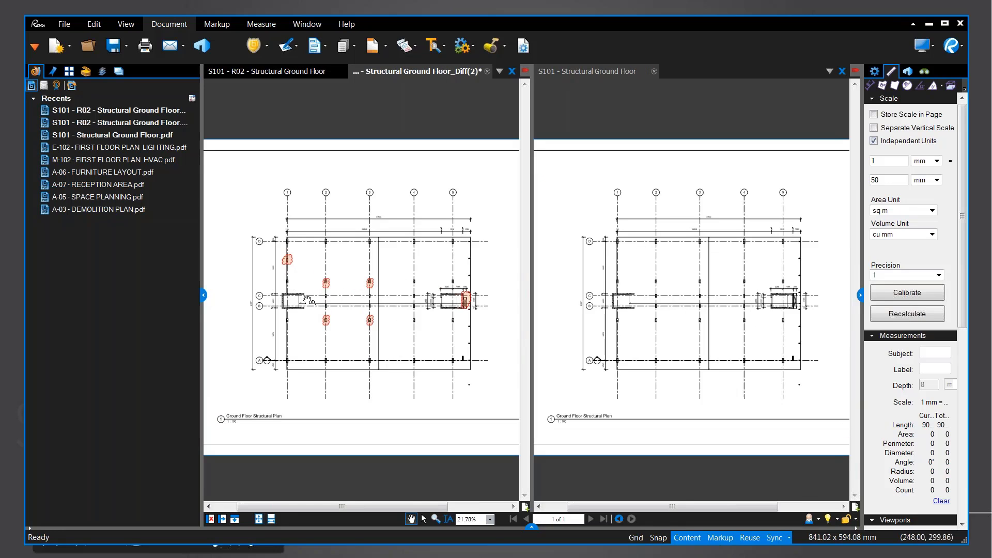
scroll(307, 300, up, 2)
scroll(297, 268, up, 1)
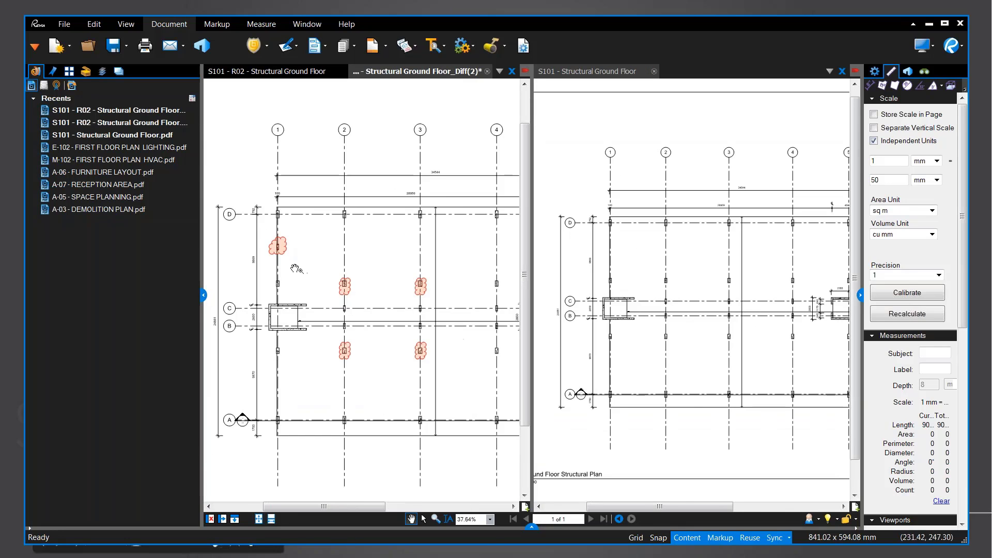
scroll(295, 268, up, 1)
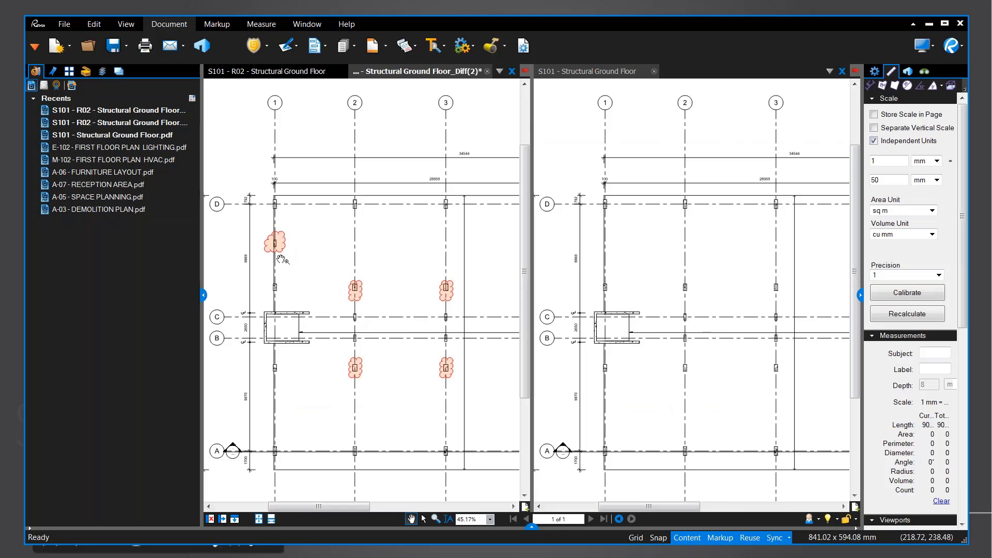
scroll(281, 259, up, 2)
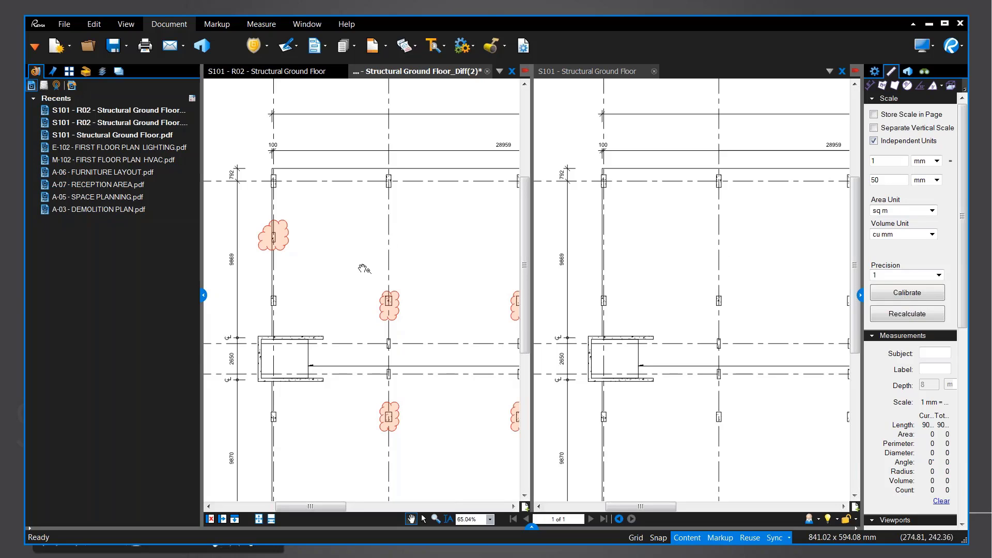
drag(365, 268, 309, 230)
drag(411, 309, 381, 270)
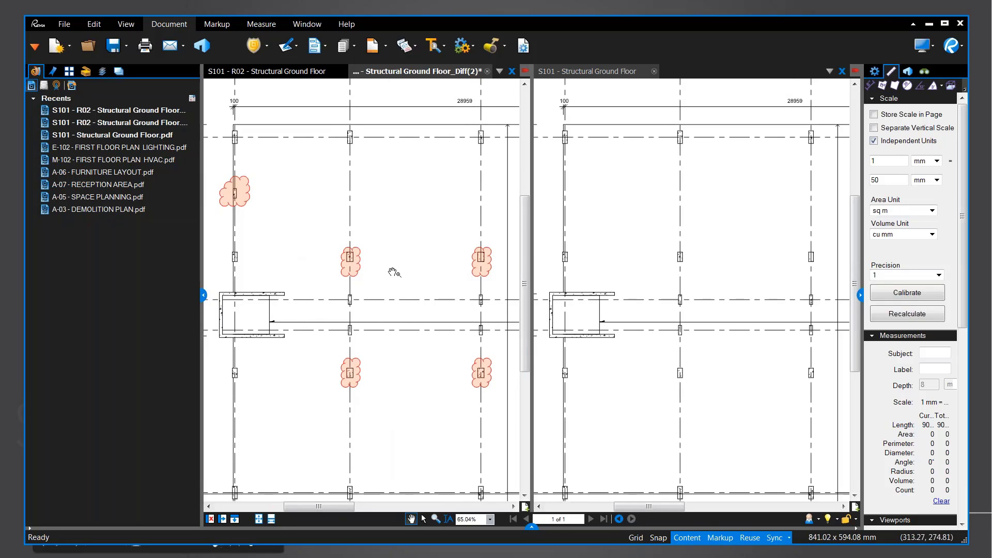
drag(406, 292, 368, 290)
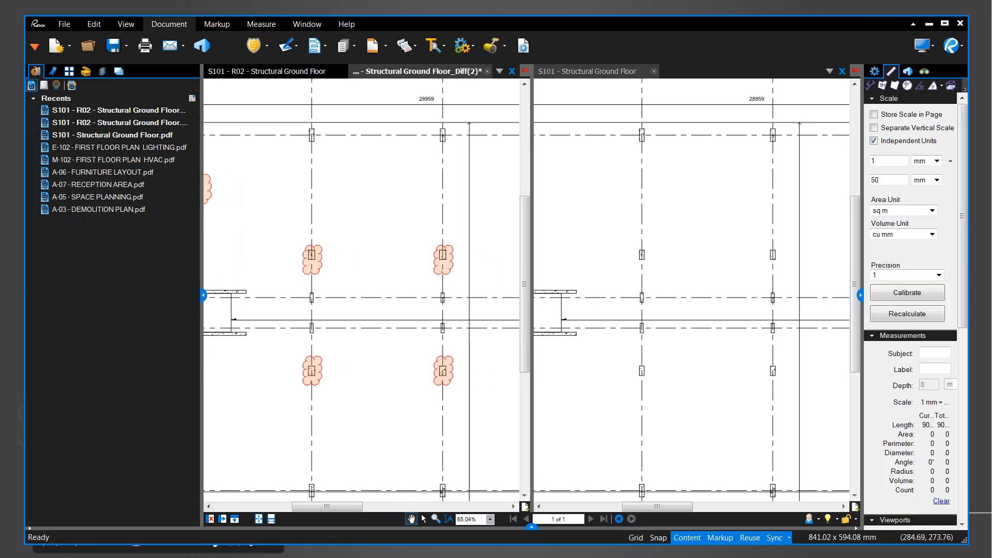
scroll(408, 298, down, 1)
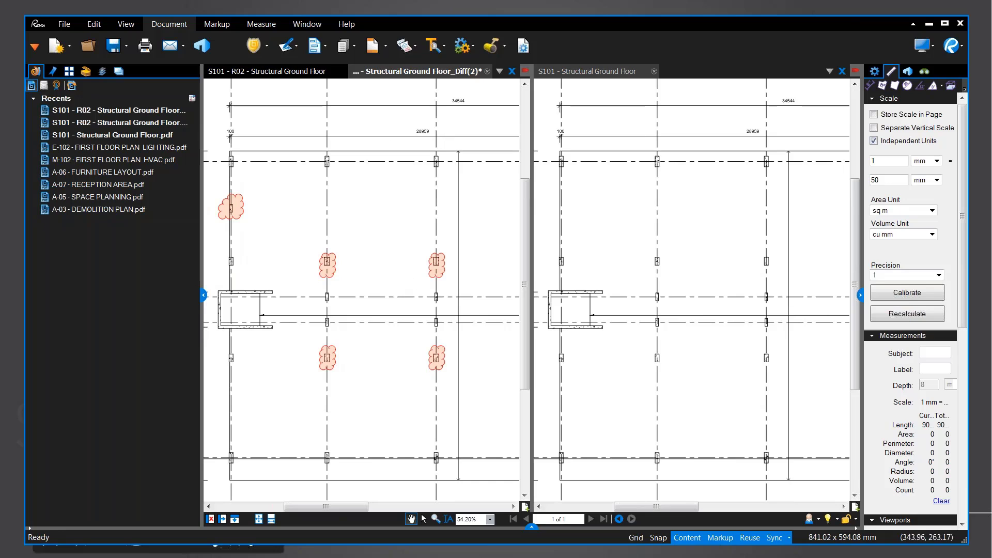
Pan to the title block, then open the Markups List and drag it taller
drag(452, 347, 307, 348)
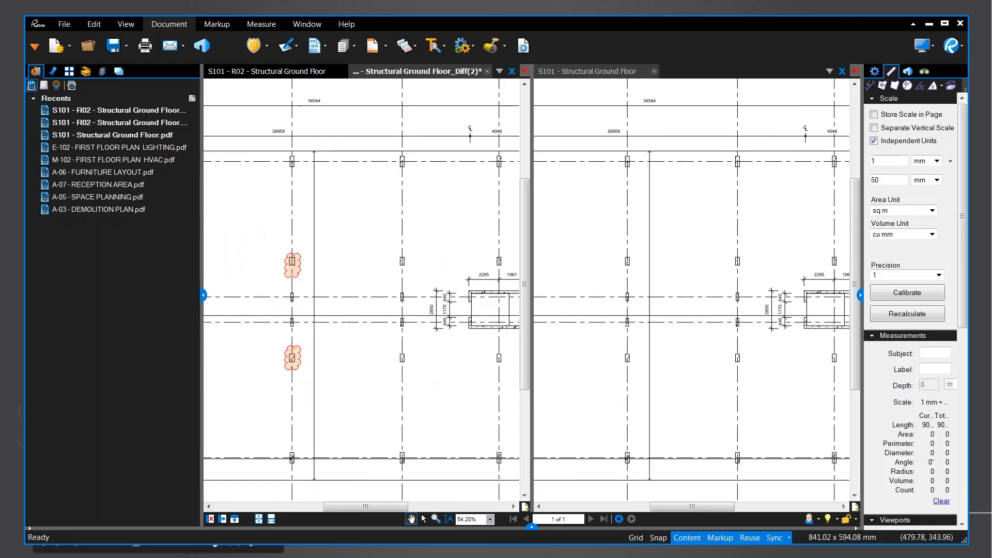
scroll(362, 294, up, 4)
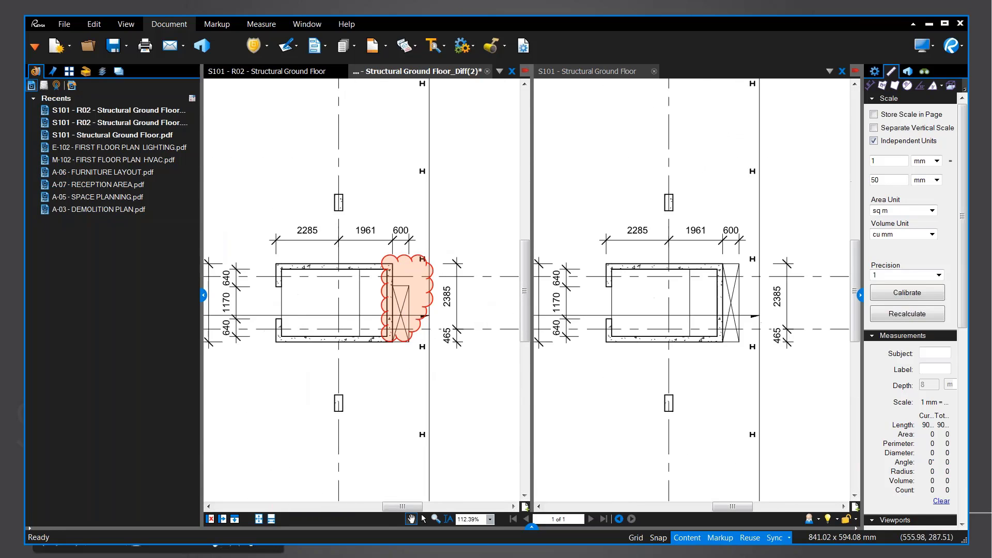
scroll(393, 367, down, 5)
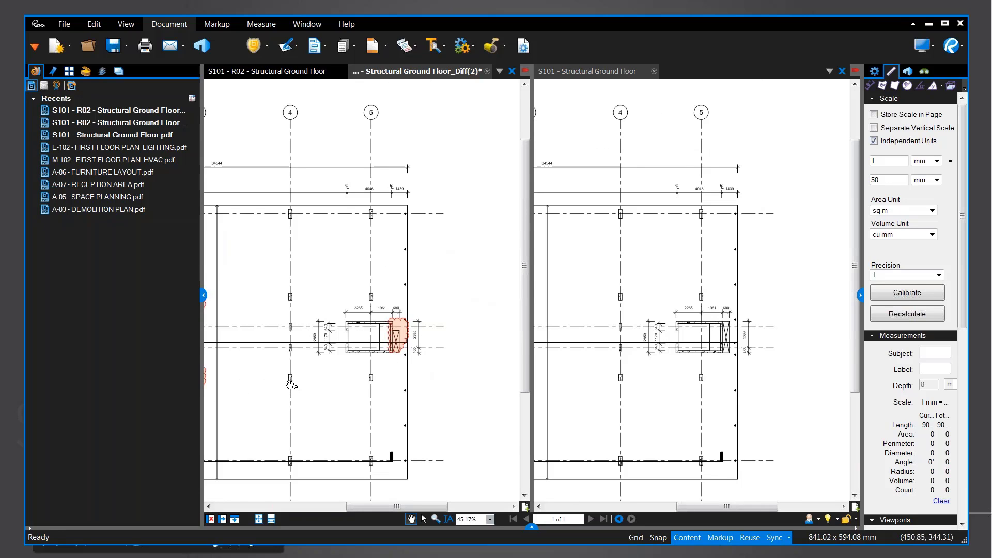
mouse_move(290, 386)
mouse_down()
mouse_move(316, 371)
mouse_move(406, 355)
mouse_up()
scroll(381, 358, down, 1)
scroll(388, 355, down, 1)
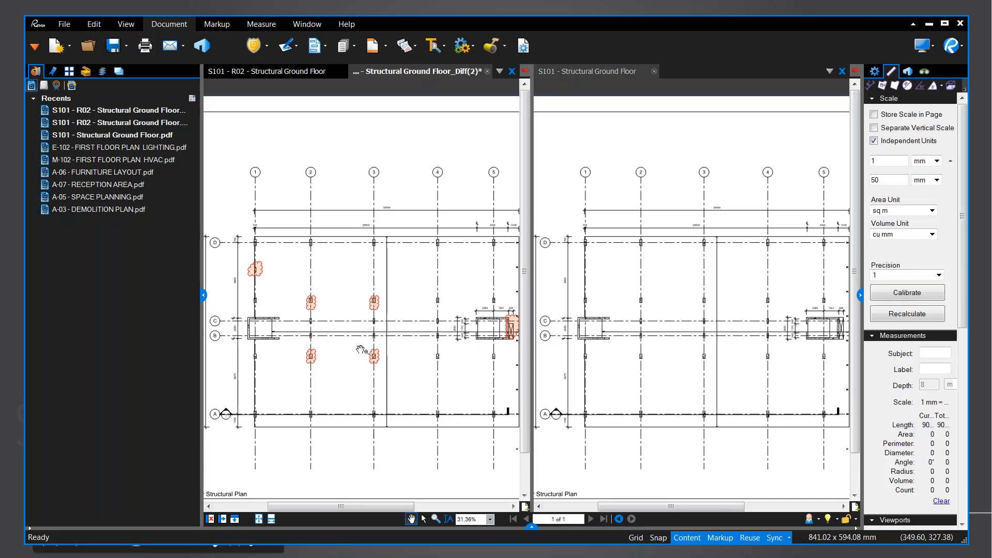
mouse_move(470, 400)
mouse_down()
mouse_move(355, 359)
mouse_move(268, 310)
mouse_up()
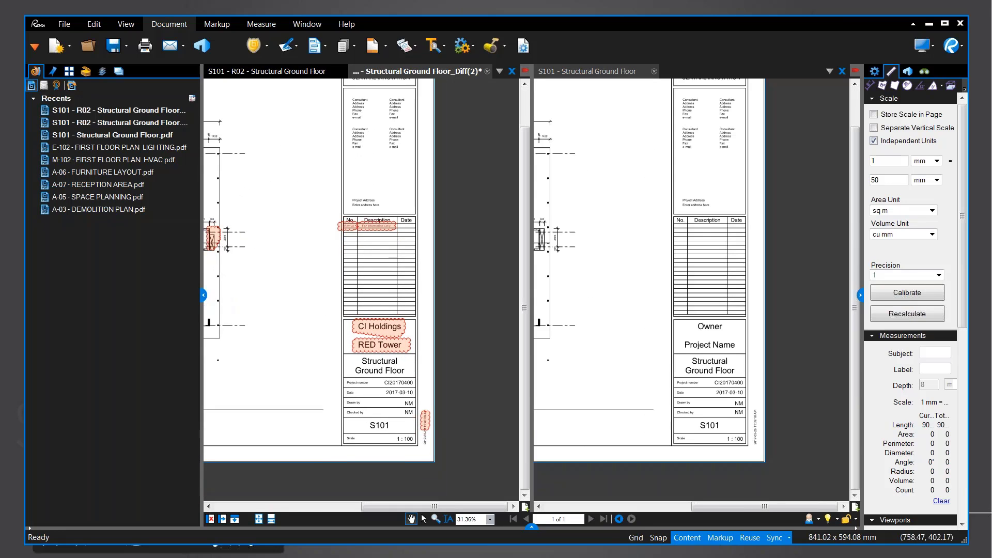
click(532, 527)
drag(536, 451, 549, 384)
Region-select all difference clouds on the diff sheet and lock them
scroll(351, 303, down, 2)
mouse_move(355, 277)
mouse_down()
mouse_move(390, 240)
mouse_move(412, 239)
mouse_up()
scroll(355, 276, down, 2)
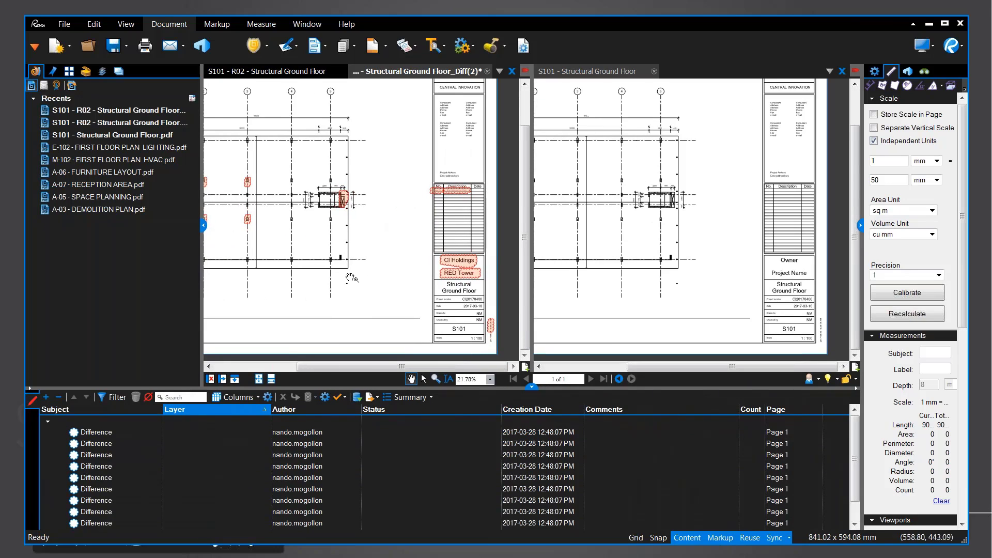
scroll(323, 286, down, 1)
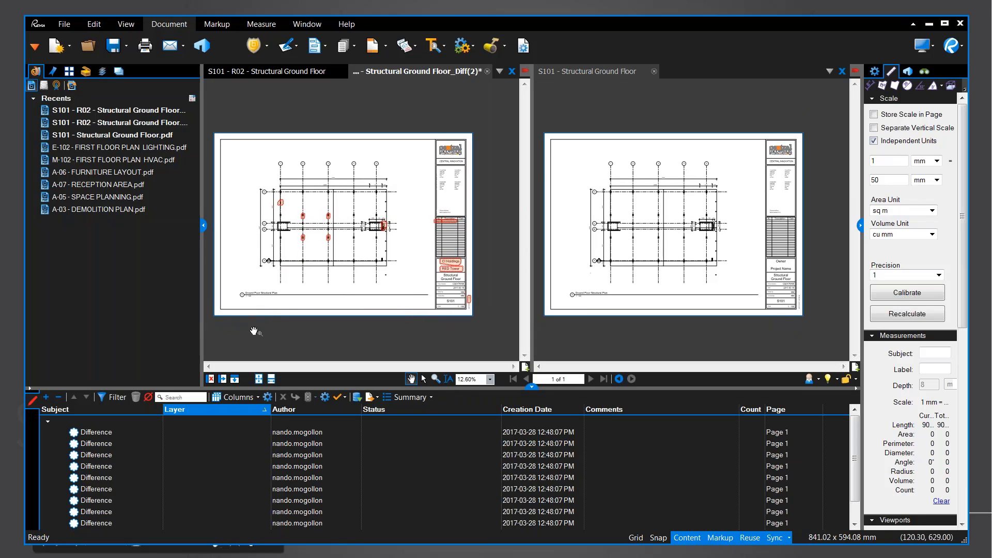
key(v)
drag(250, 333, 486, 185)
right_click(481, 223)
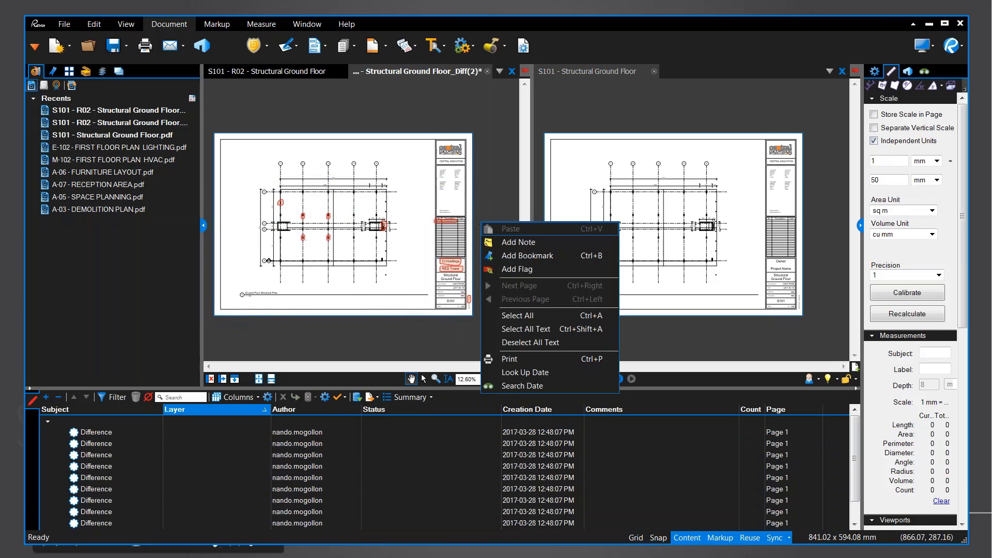
click(359, 324)
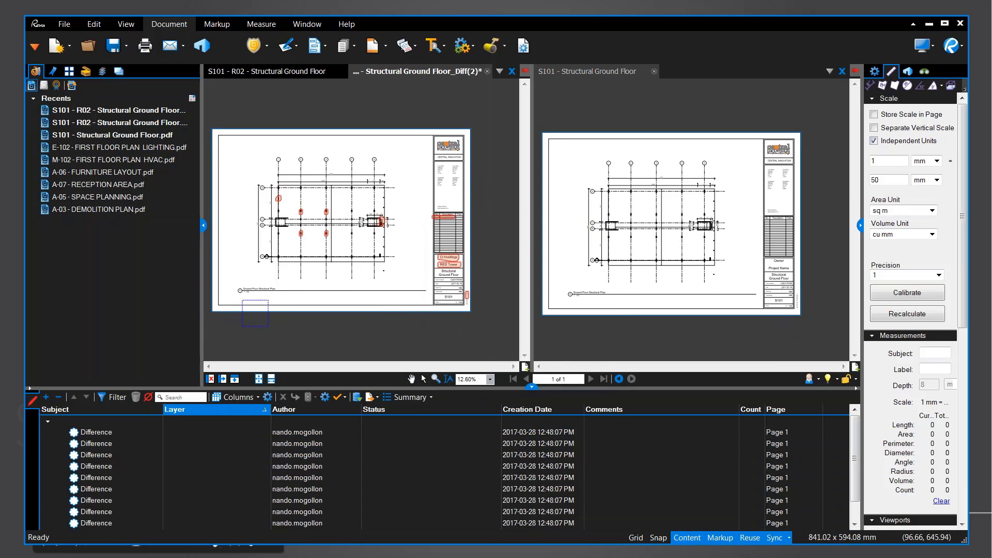
drag(247, 334, 471, 170)
right_click(446, 263)
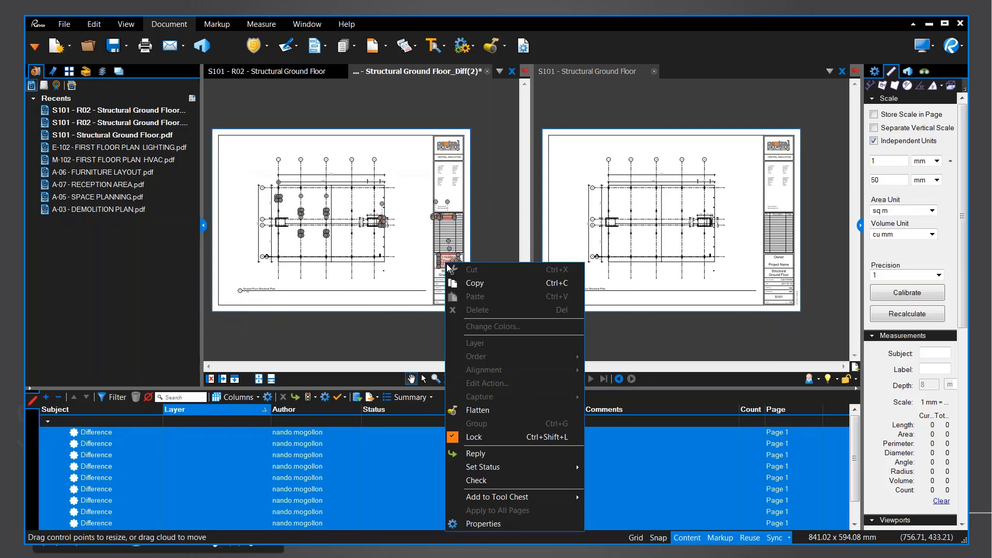
click(479, 432)
click(484, 333)
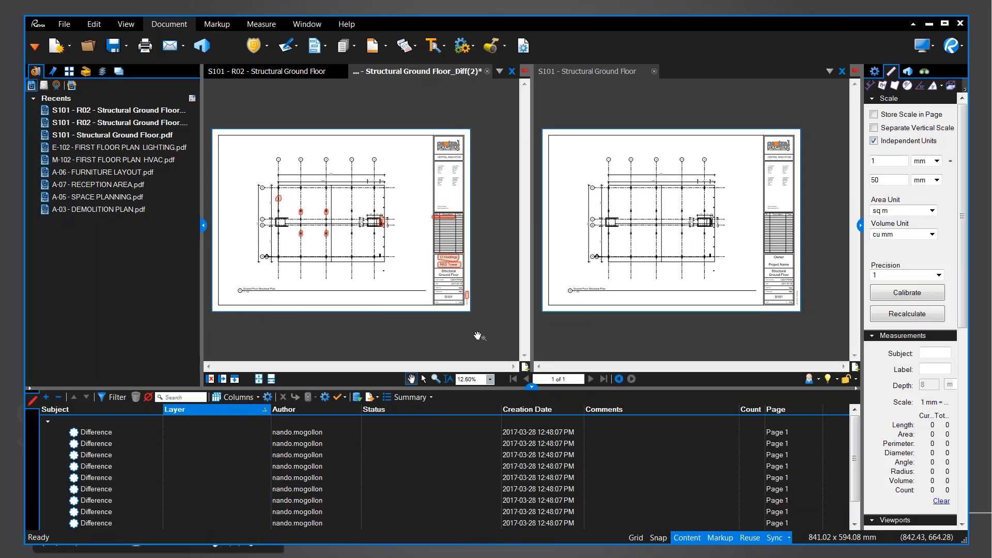
Delete the clouds on the revision row, CI Holdings, RED Tower and the date stamp
scroll(461, 234, up, 5)
click(428, 183)
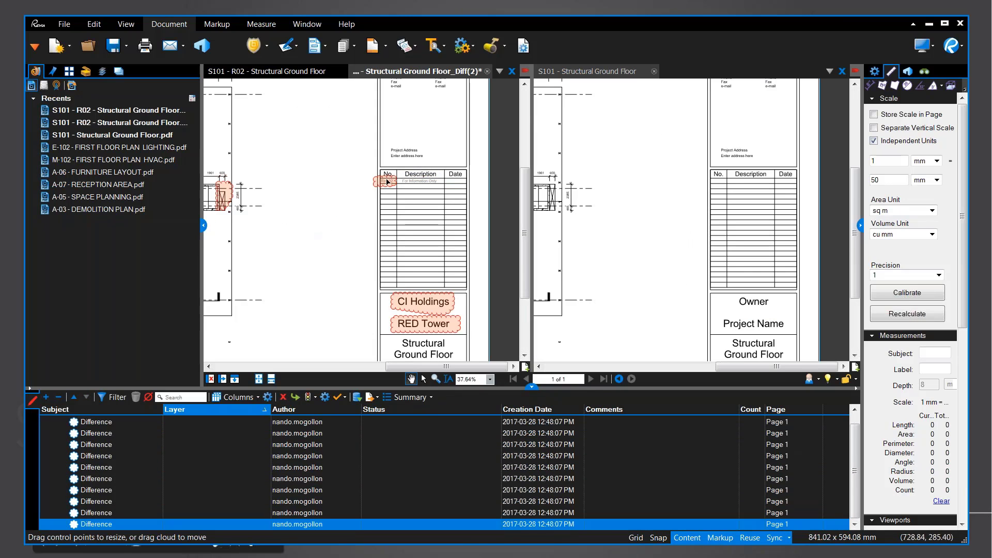
key(Delete)
click(416, 307)
key(Delete)
click(422, 324)
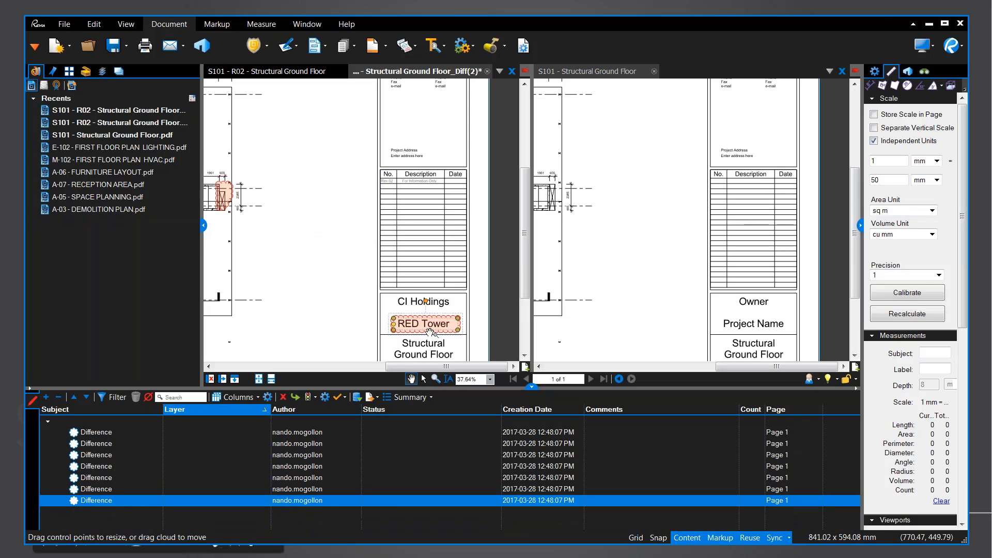
key(Delete)
scroll(476, 329, down, 3)
scroll(456, 352, up, 5)
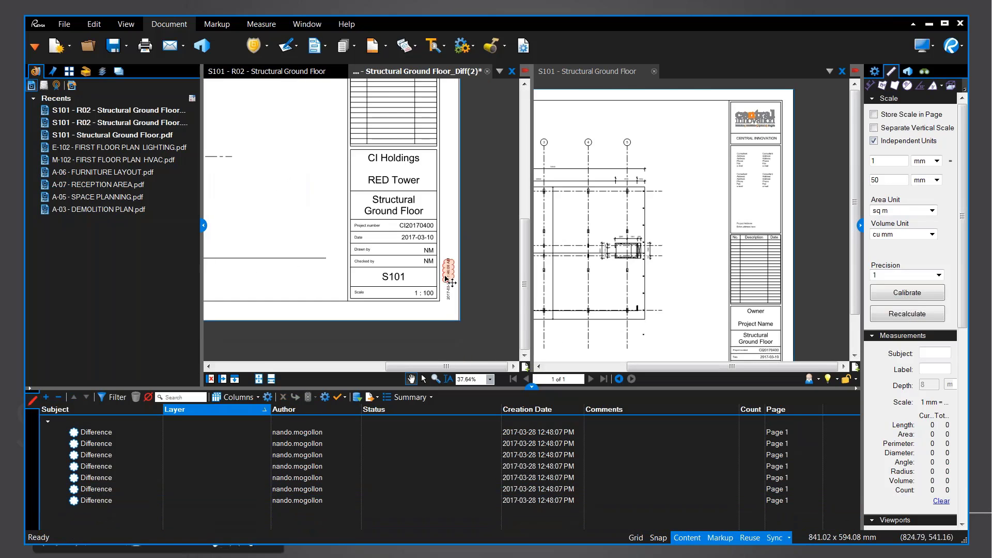
click(459, 246)
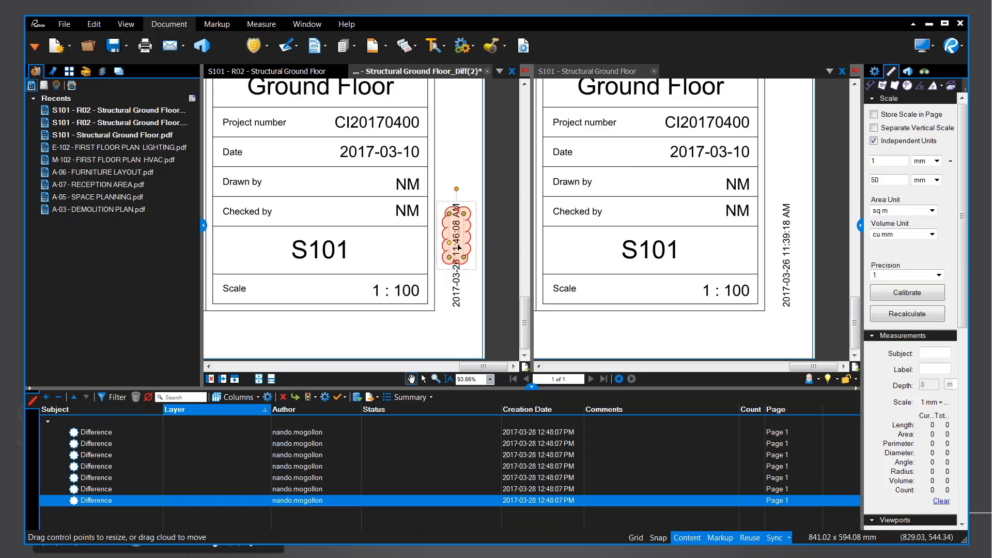
key(Delete)
scroll(459, 246, down, 8)
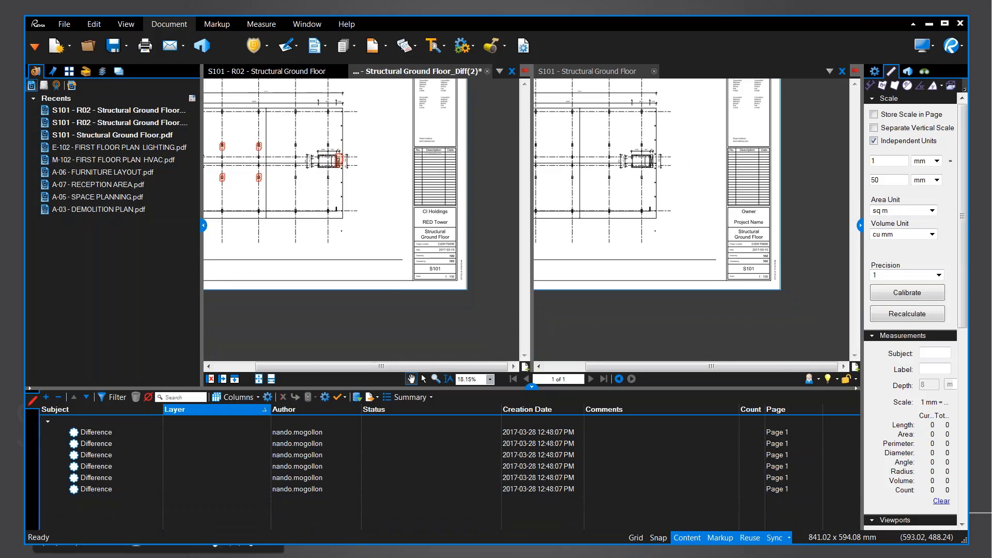
drag(248, 191, 314, 229)
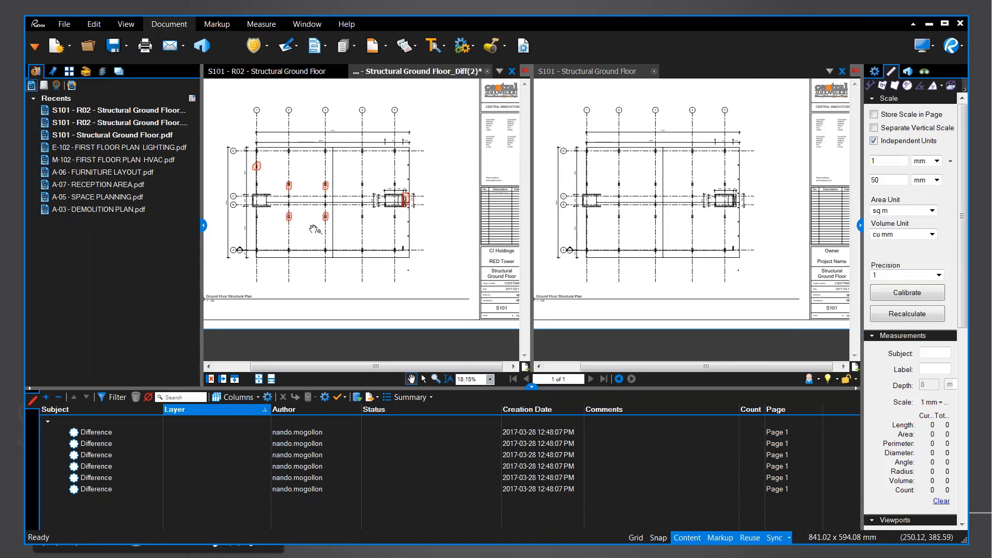
click(113, 433)
click(119, 454)
click(119, 477)
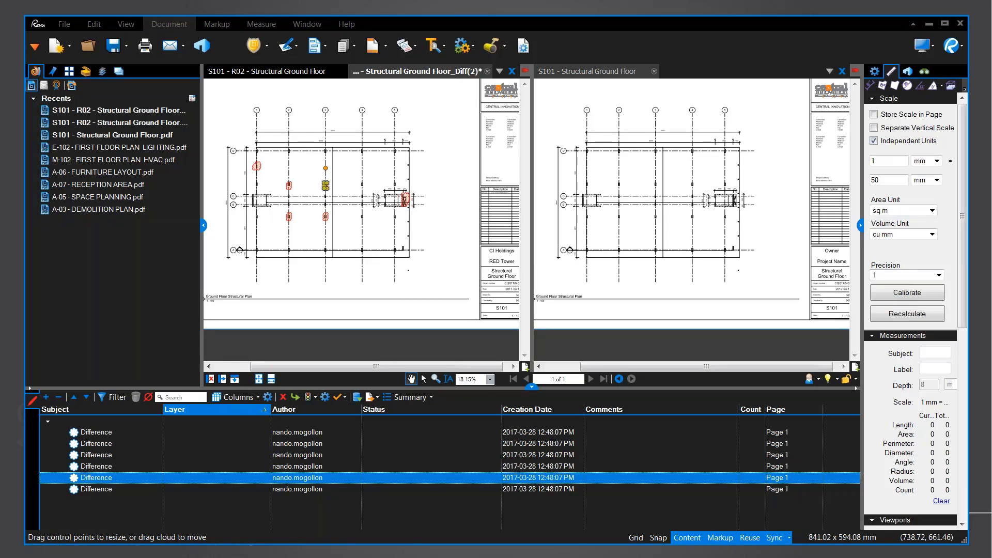
drag(294, 206, 337, 221)
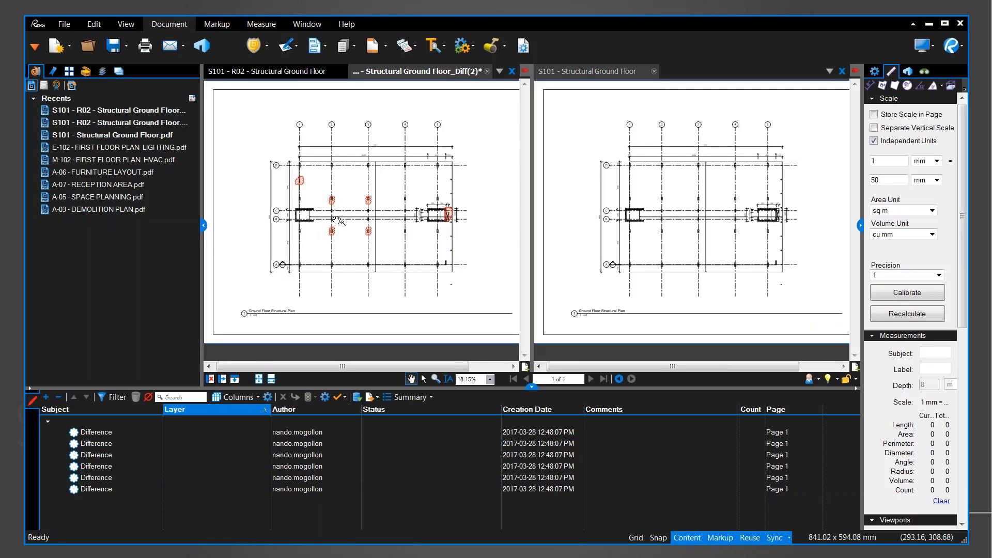
scroll(367, 211, up, 1)
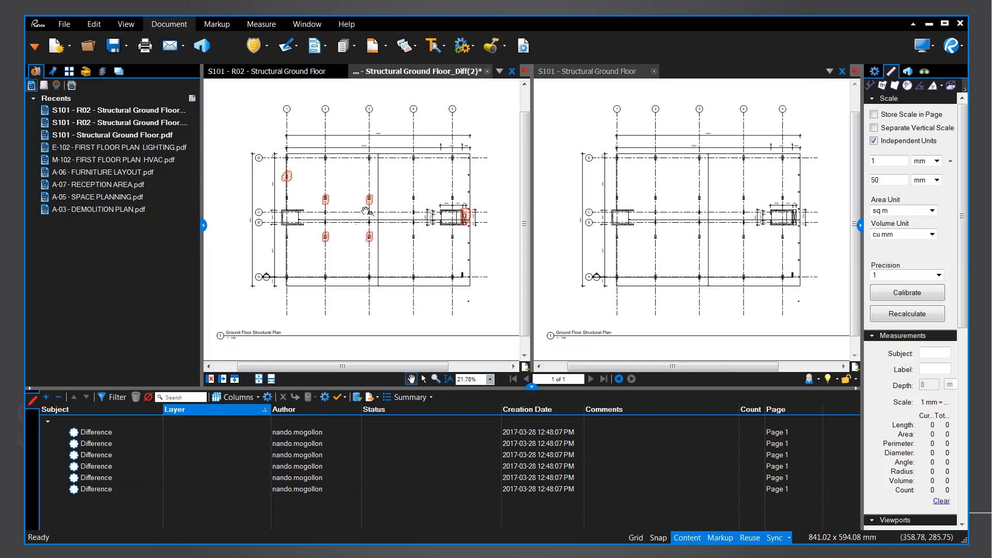
scroll(367, 211, up, 1)
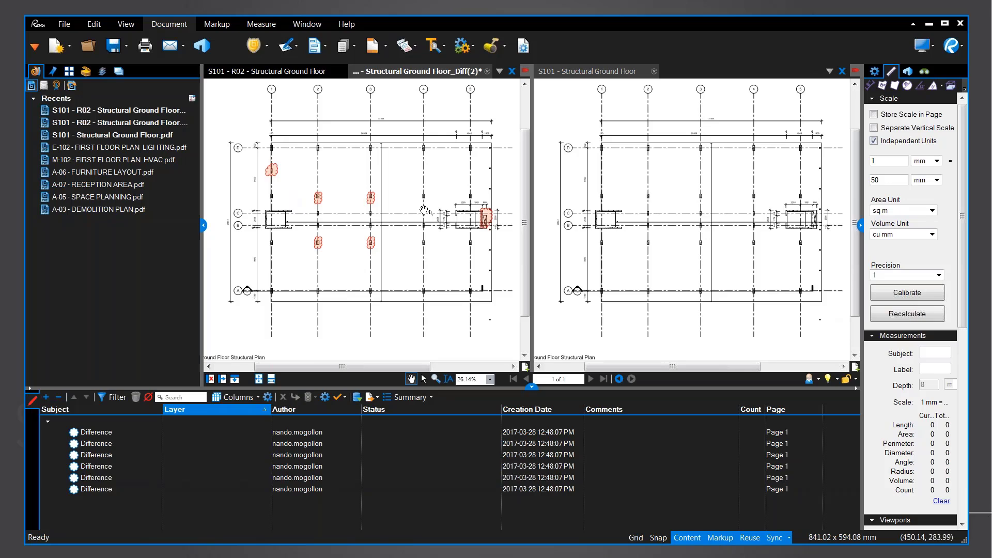
click(130, 434)
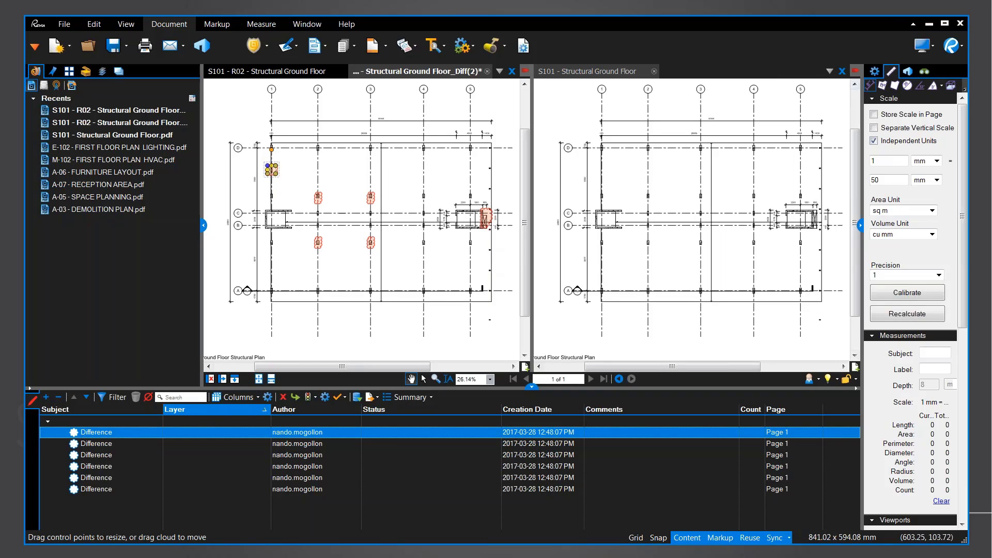
Show the widened Properties panel and select the first difference cloud, zoomed in on the plan
click(876, 72)
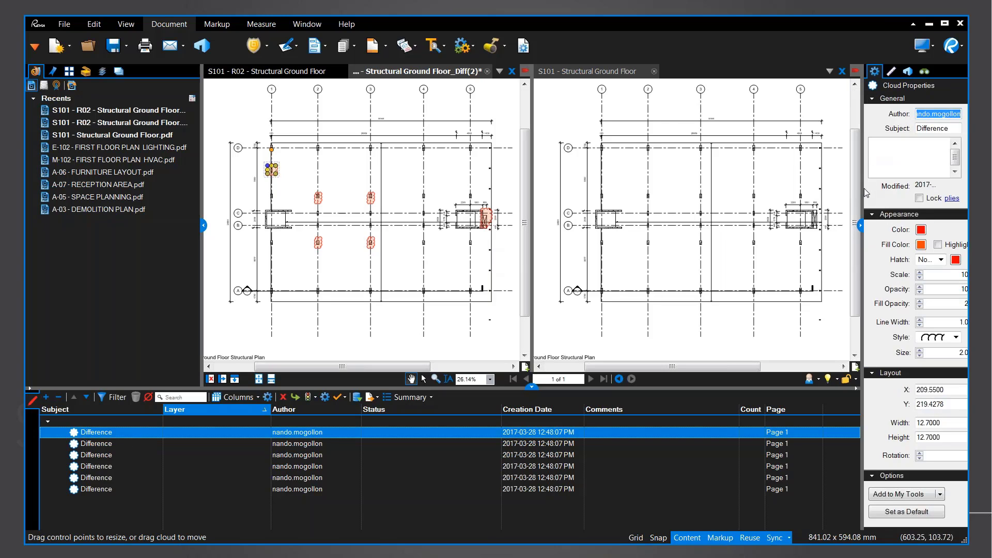
drag(865, 192, 807, 192)
click(129, 443)
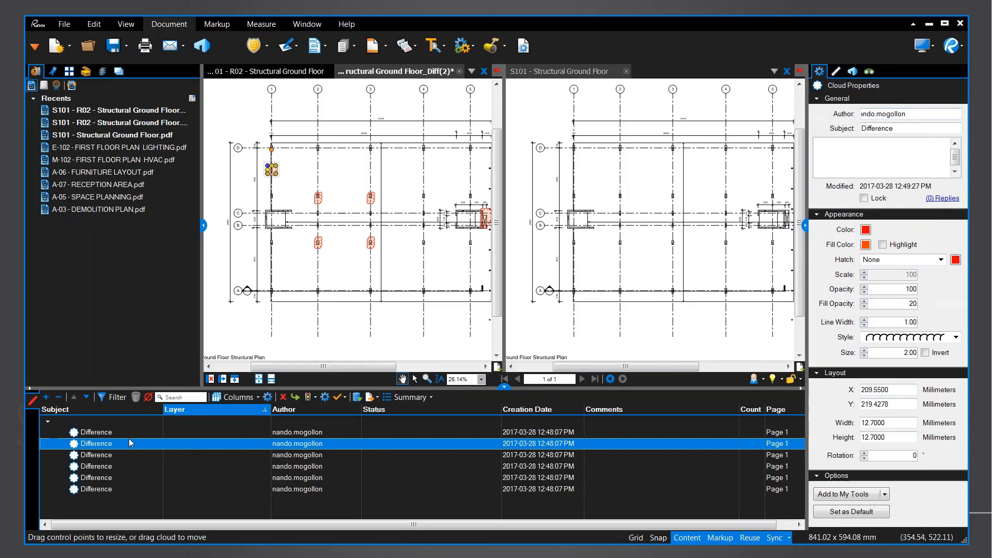
double_click(103, 432)
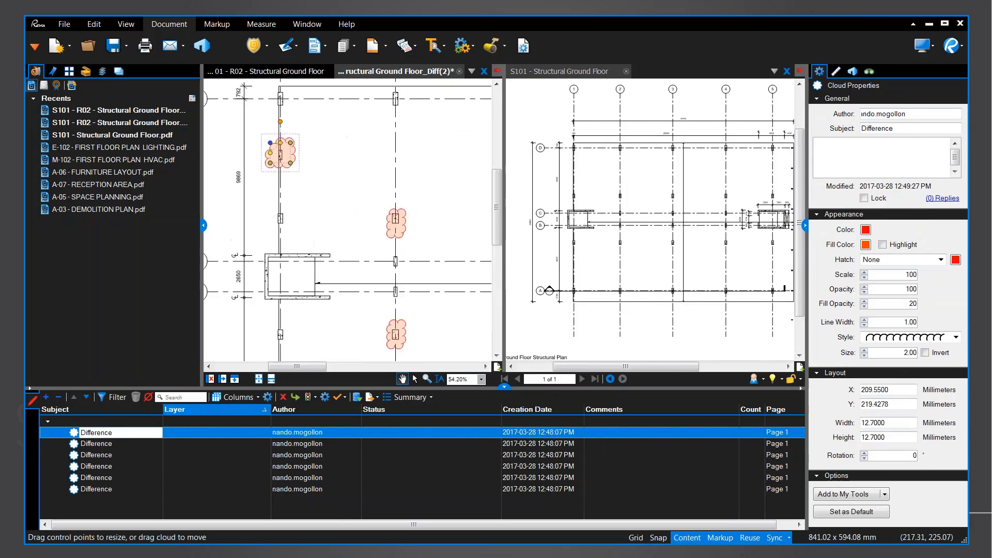
click(358, 224)
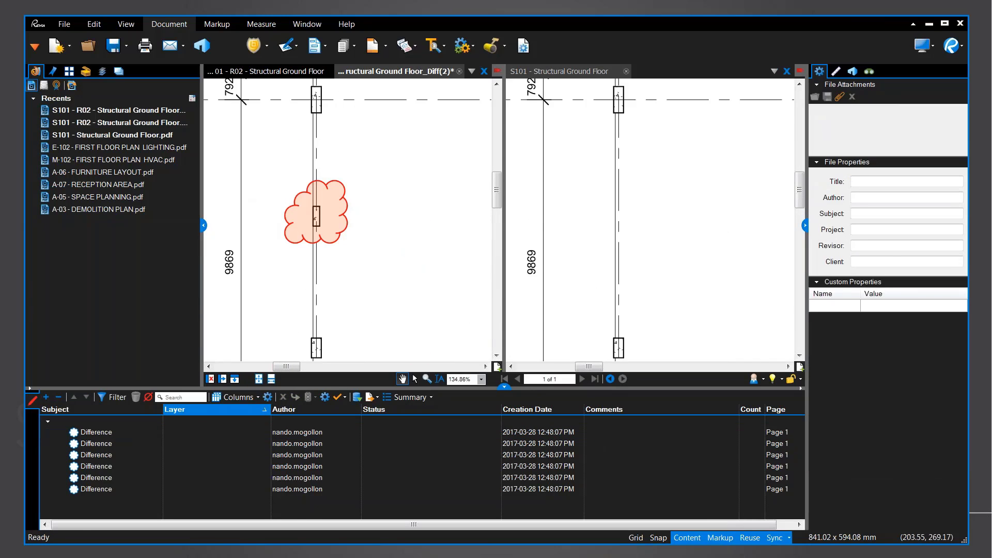
click(315, 217)
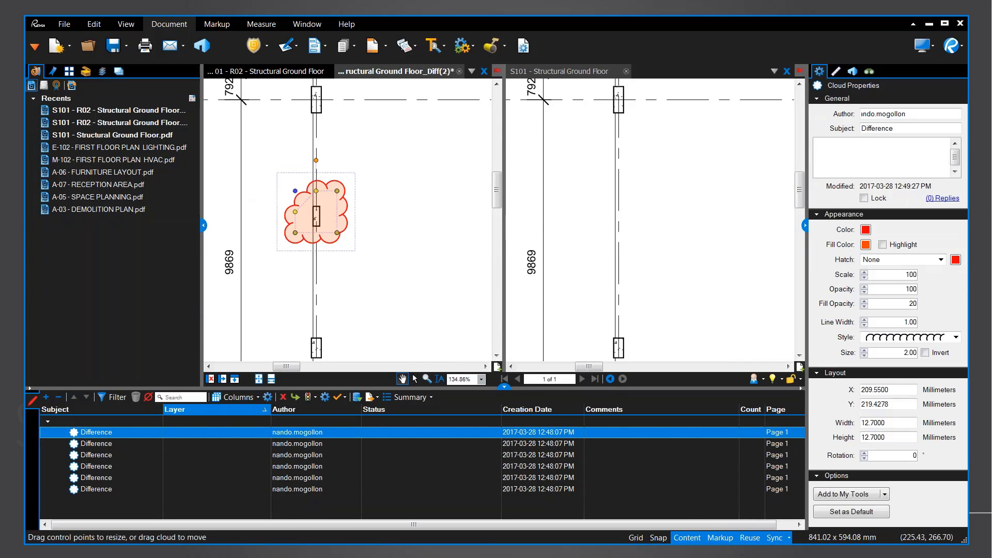
Enter the comment 'Why is this new column here?' and set the subject to New Column
click(899, 142)
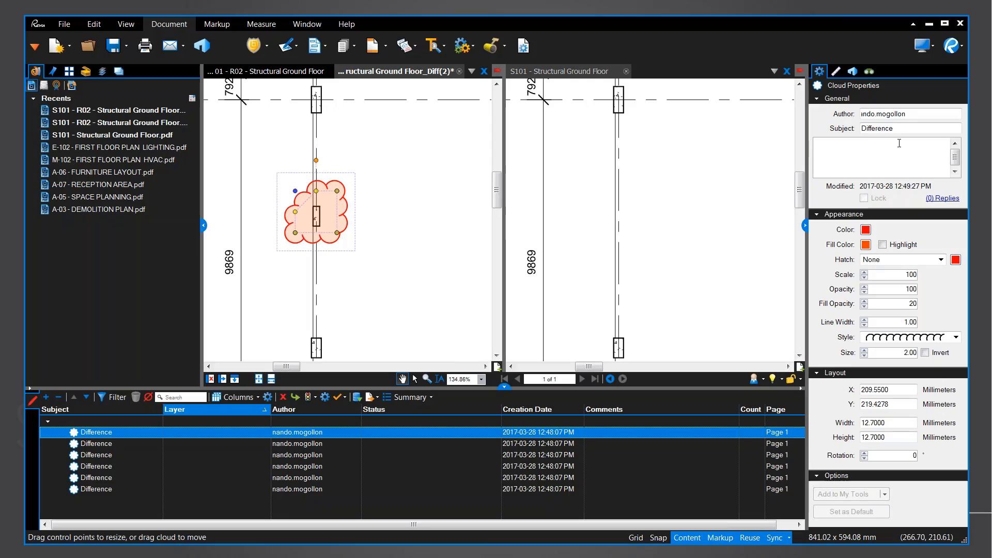
text(Whay is t)
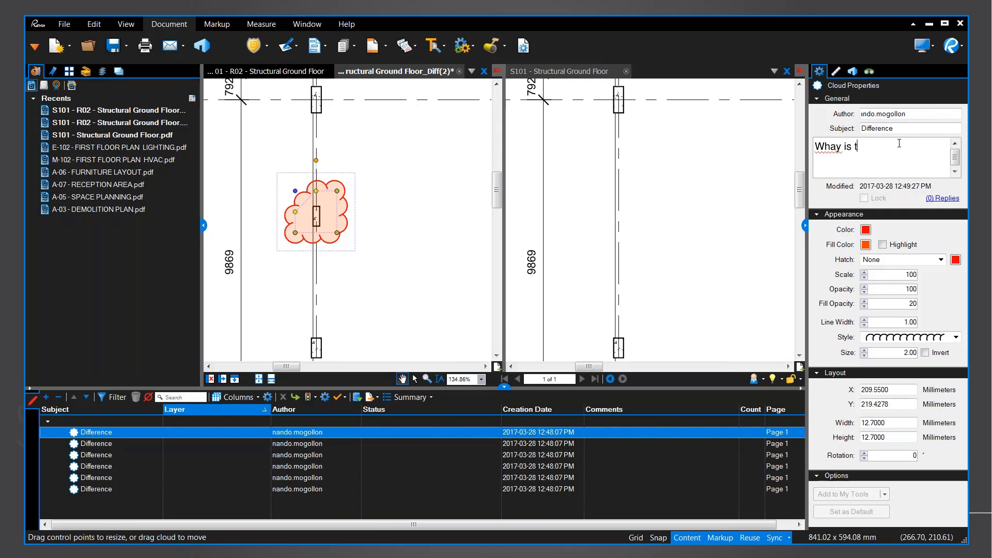
text(his new column here?)
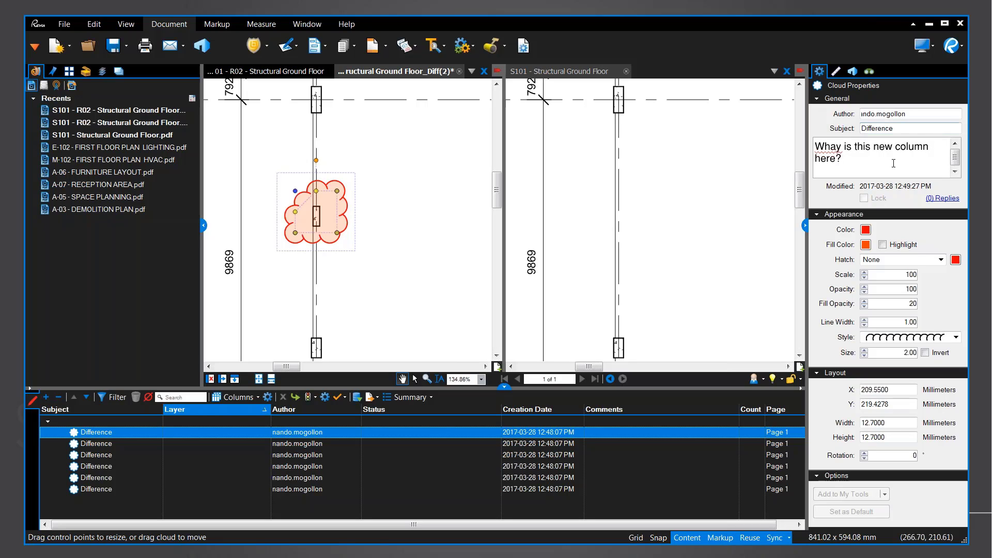
click(836, 147)
key(BackSpace)
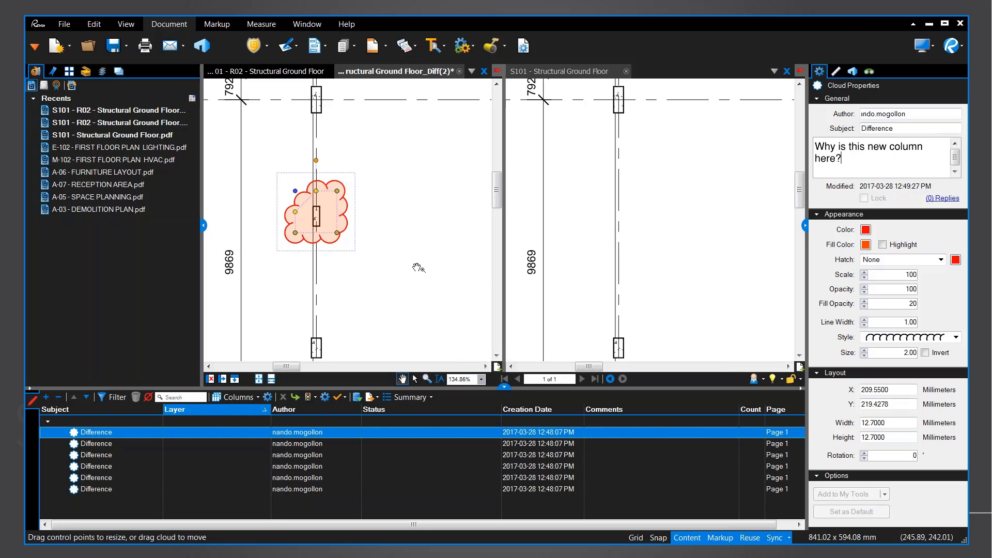
click(864, 128)
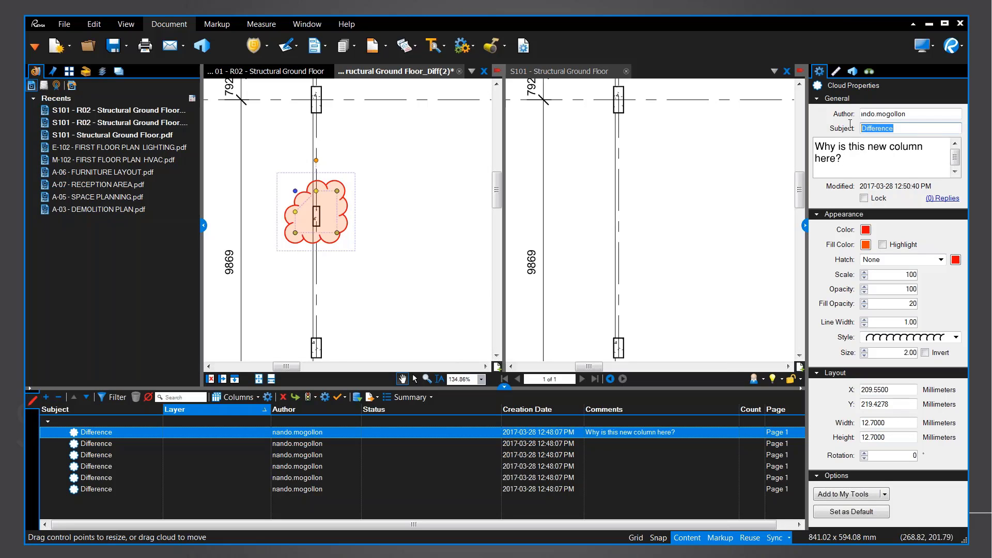
text(New Column)
click(949, 113)
key(ctrl+a)
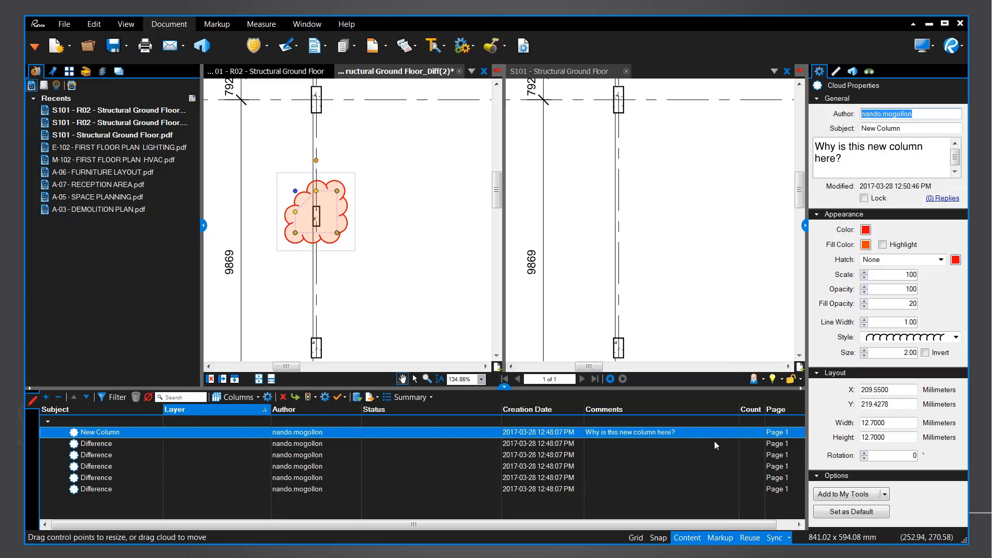
Step through the five remaining Difference rows to view each cloud on the plan
click(130, 448)
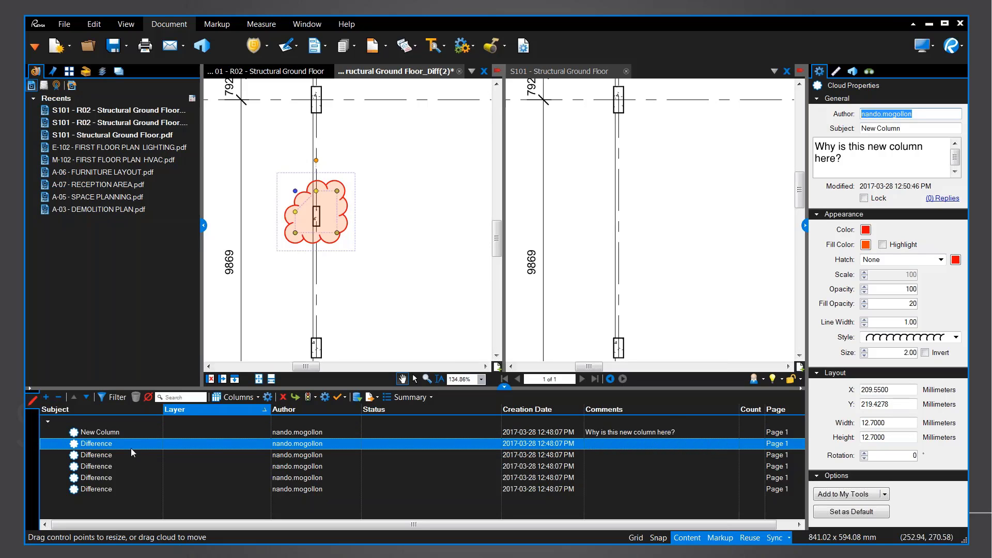
click(124, 457)
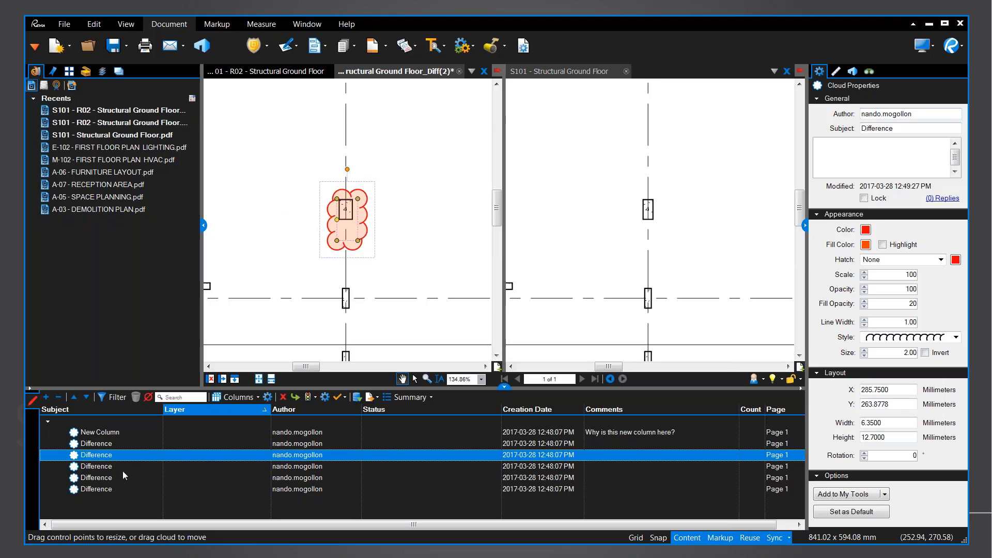
click(123, 471)
click(122, 482)
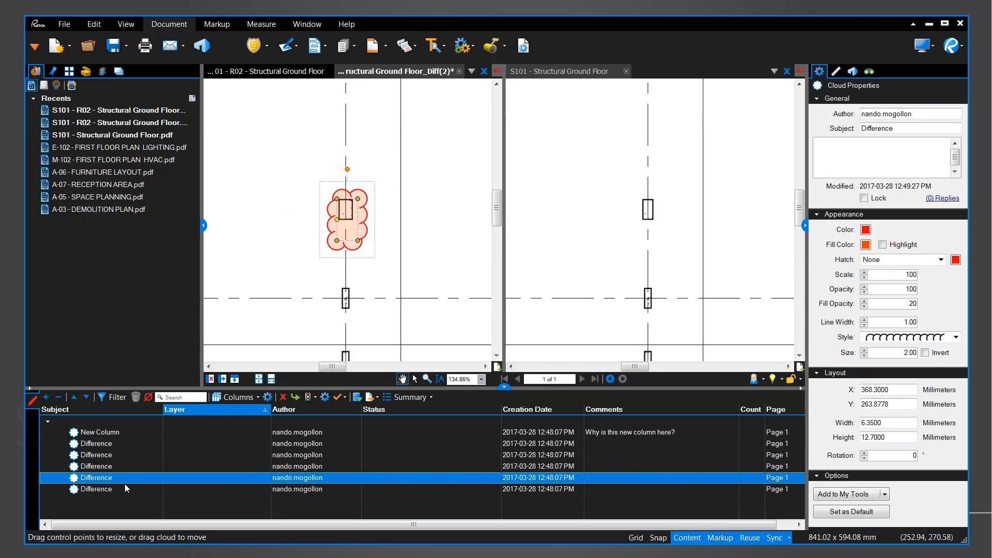
click(125, 490)
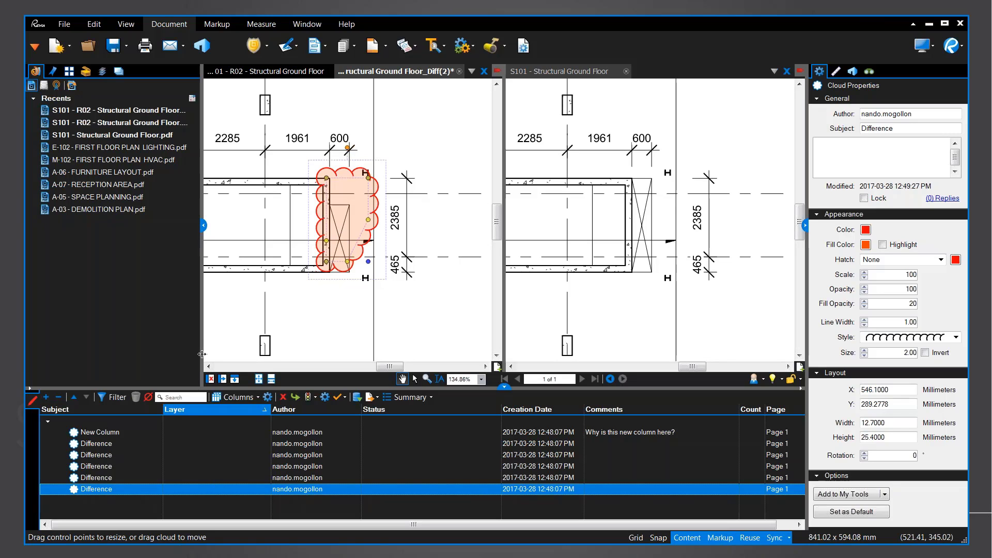
Widen the drawing panes, enlarge the markups list, and clear the selection
drag(201, 354, 151, 358)
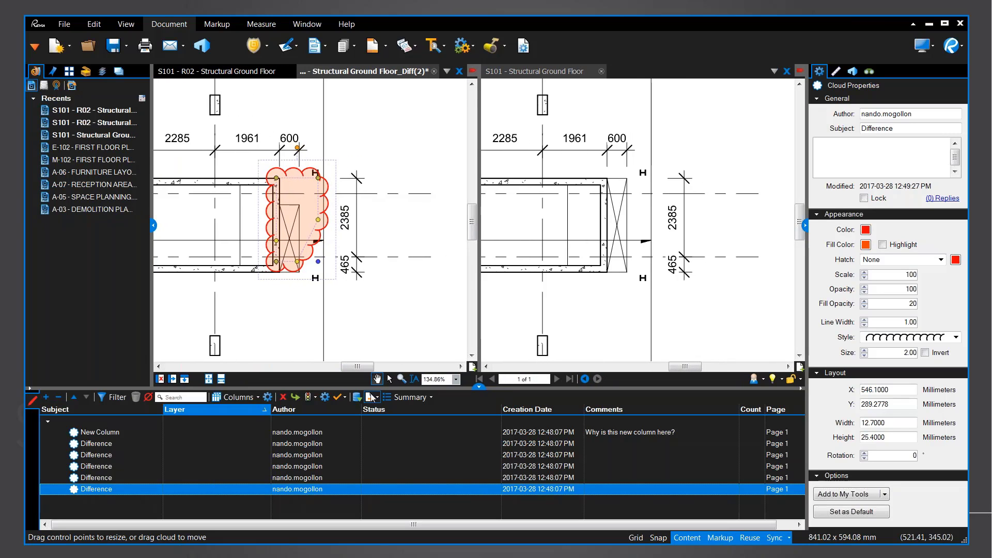
drag(376, 392, 332, 371)
click(198, 495)
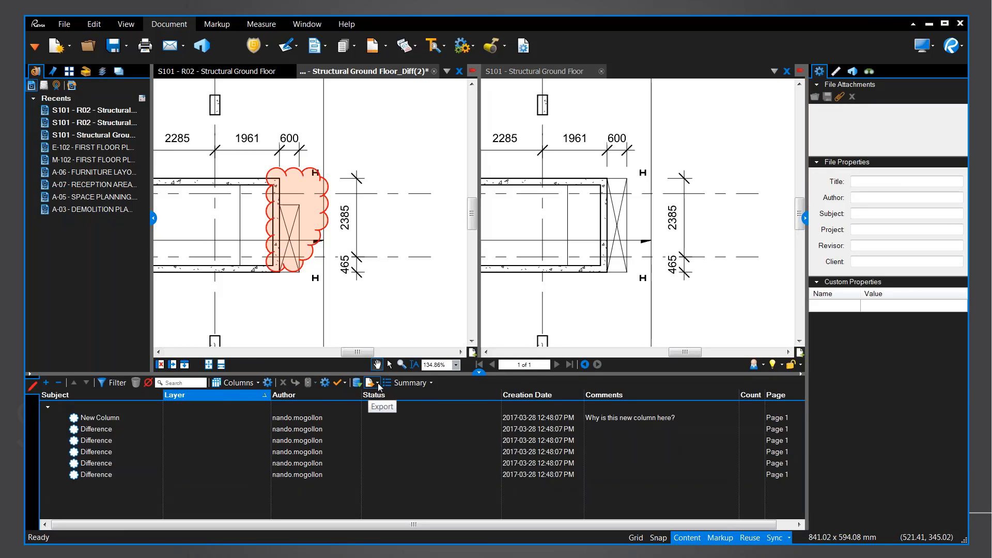
Create a PDF markup summary appended to the current Diff PDF
click(424, 384)
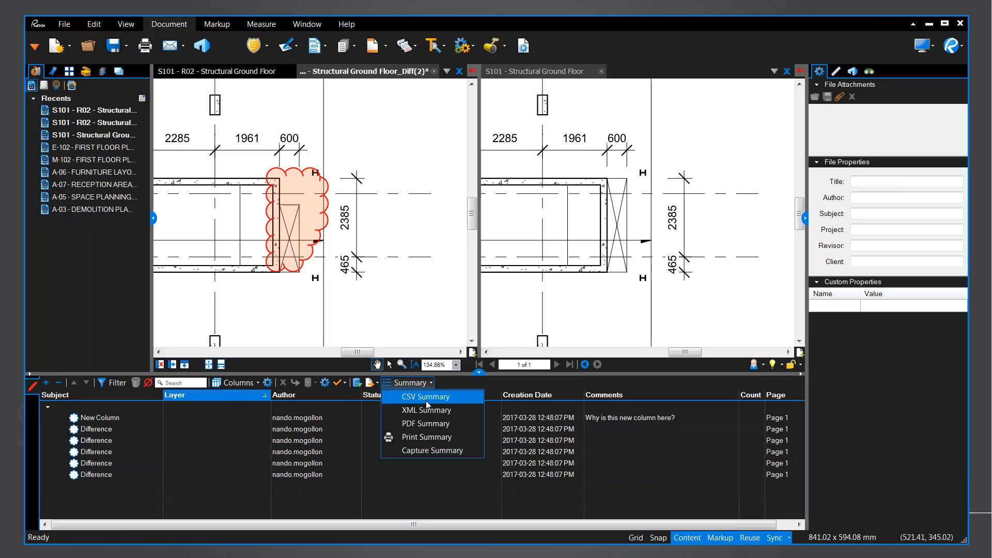
click(427, 425)
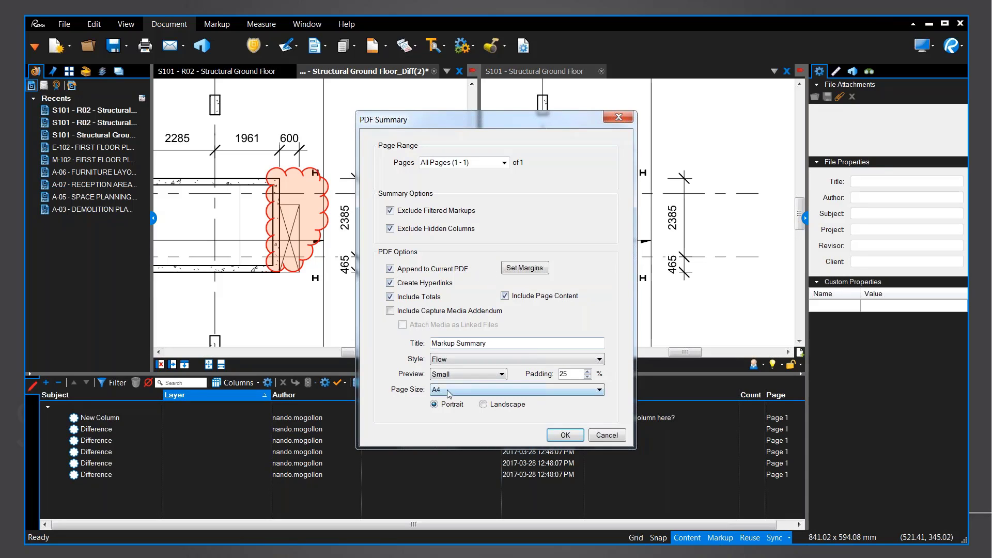
click(565, 435)
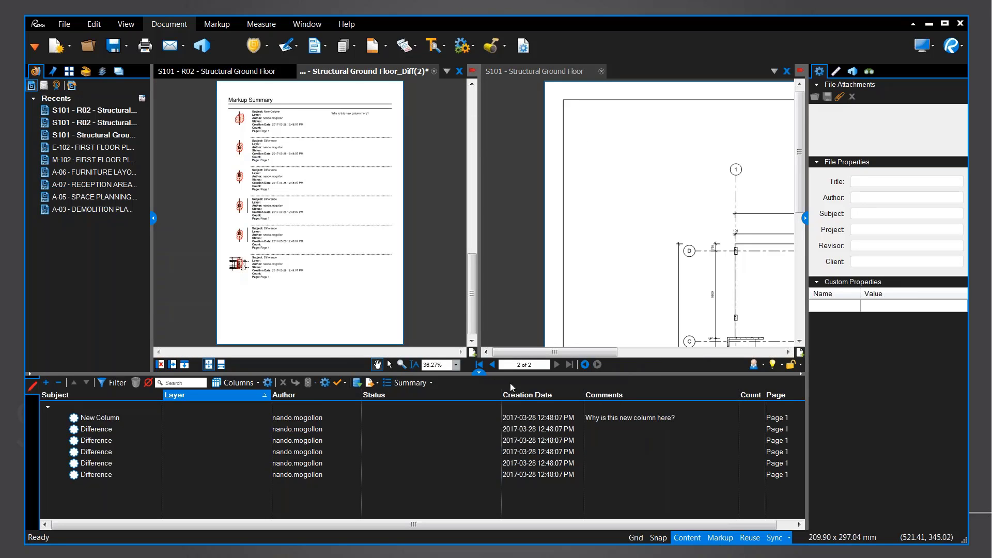
Shrink the markups list, resize the document split, and consolidate the three drawings into tabs
drag(480, 373, 479, 534)
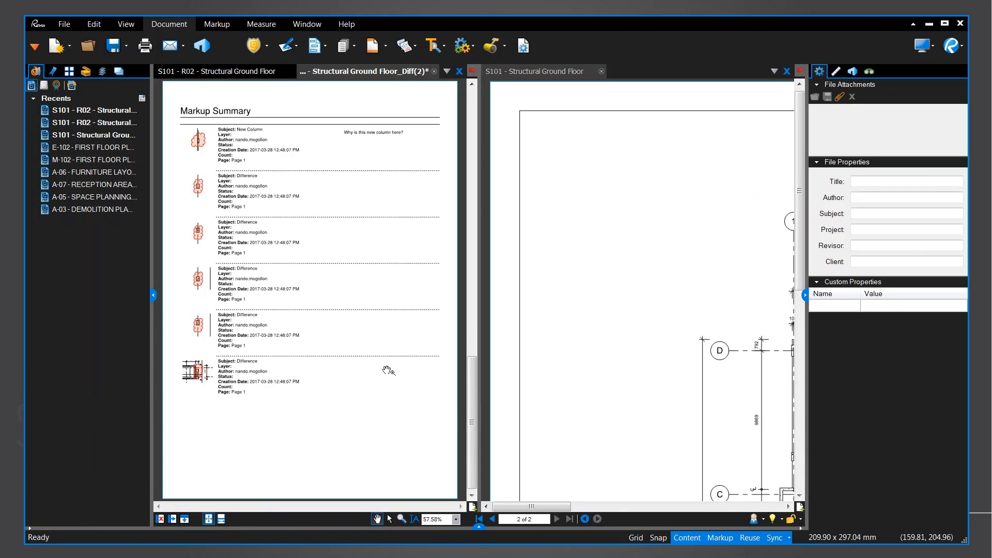
scroll(209, 145, up, 2)
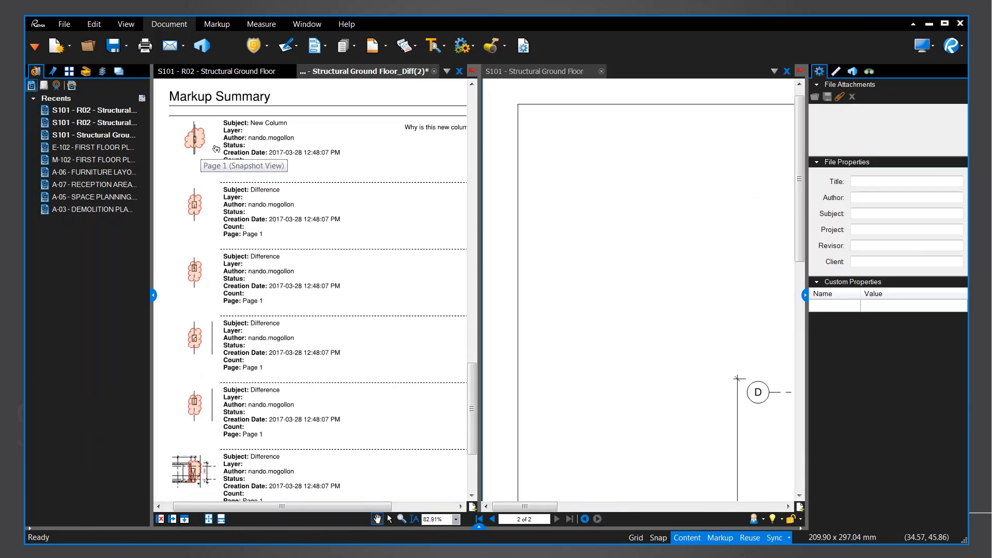
scroll(216, 149, up, 2)
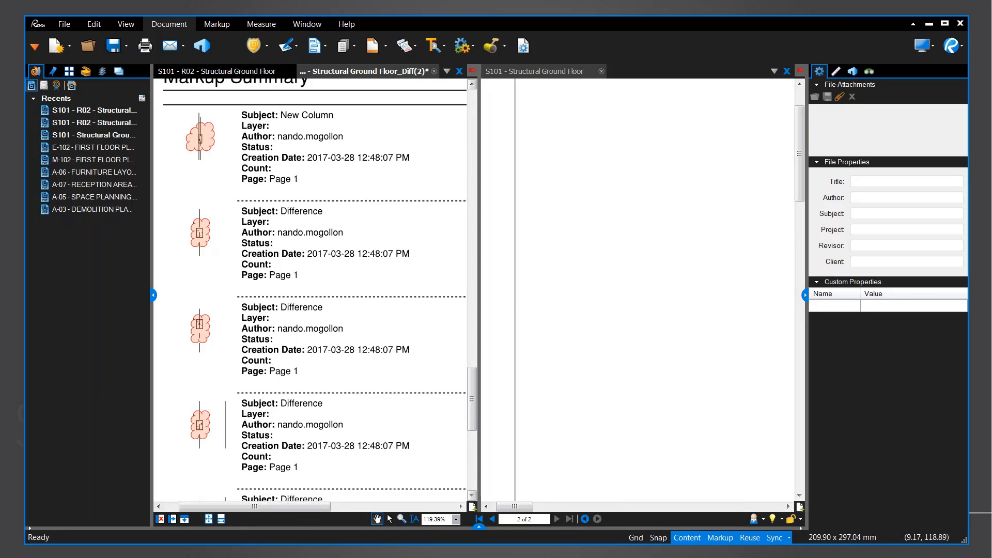
drag(474, 343, 804, 367)
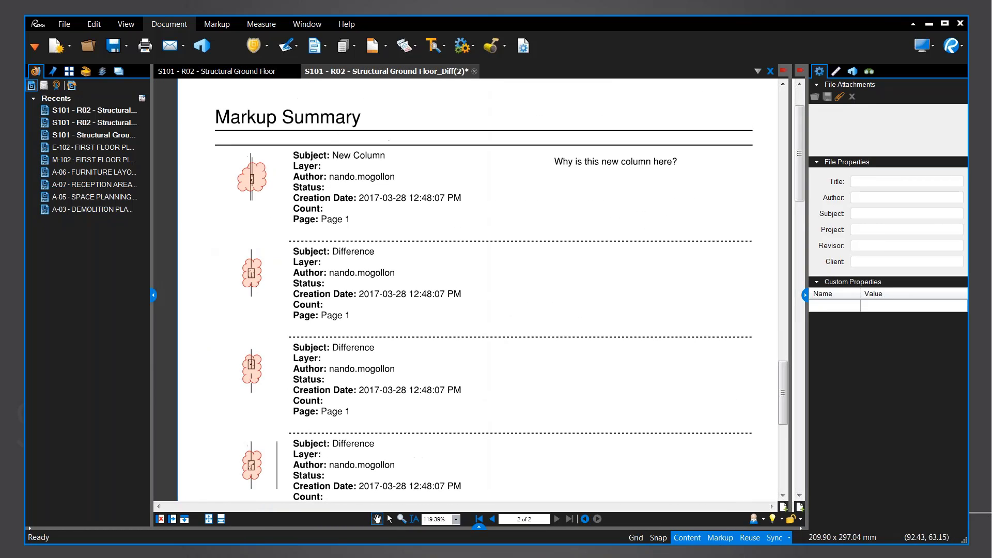
click(309, 24)
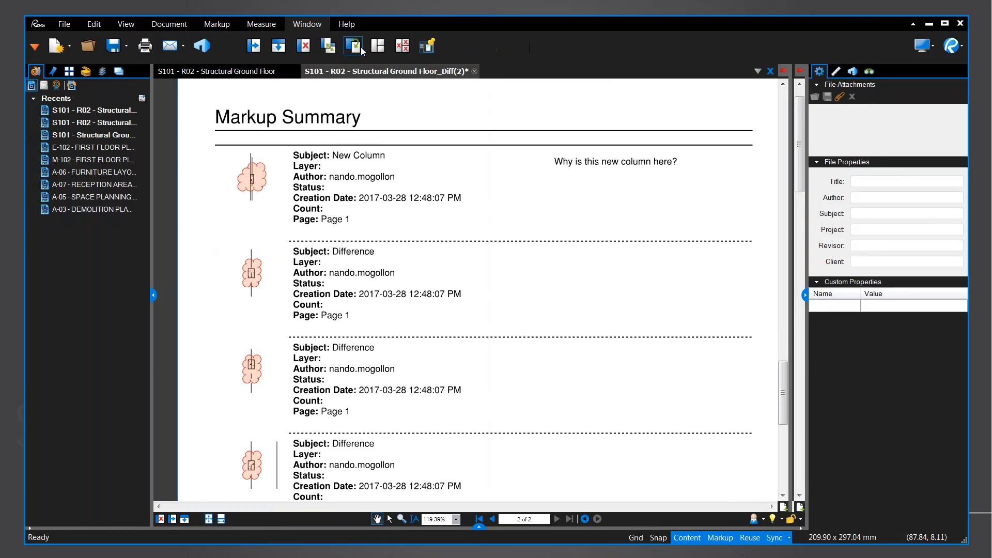
click(328, 45)
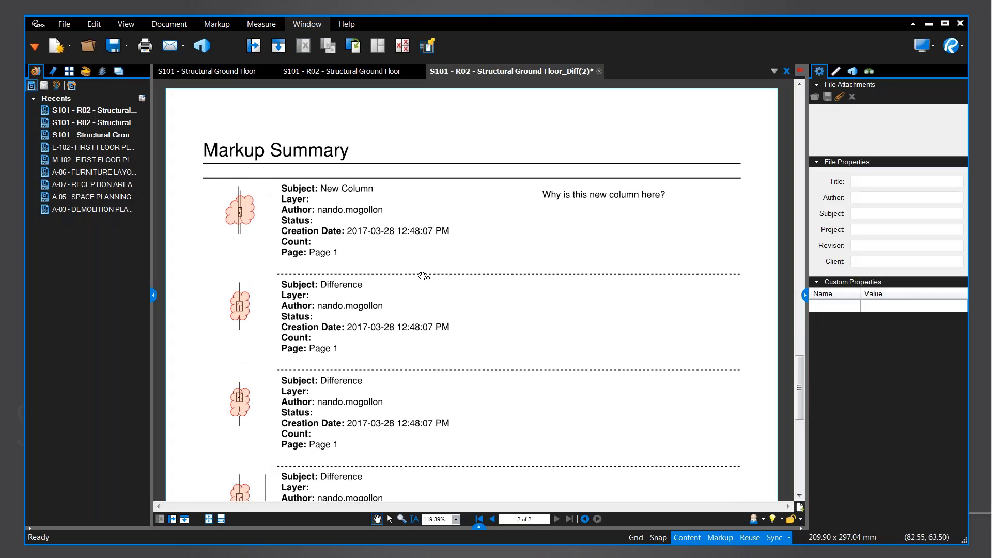
Follow the New Column snapshot link on the Markup Summary page back to the plan
scroll(377, 363, down, 1)
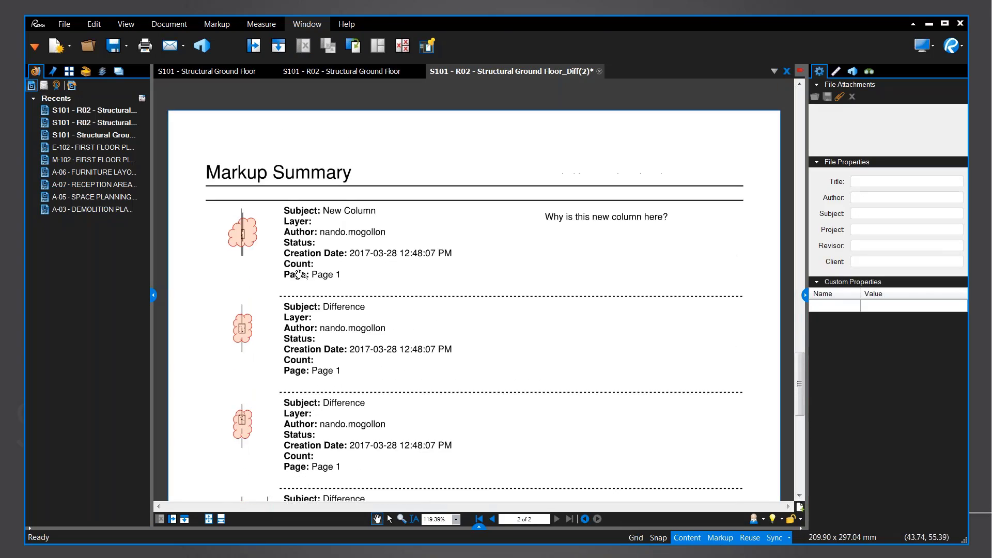
ctrl+scroll(202, 210, up, 2)
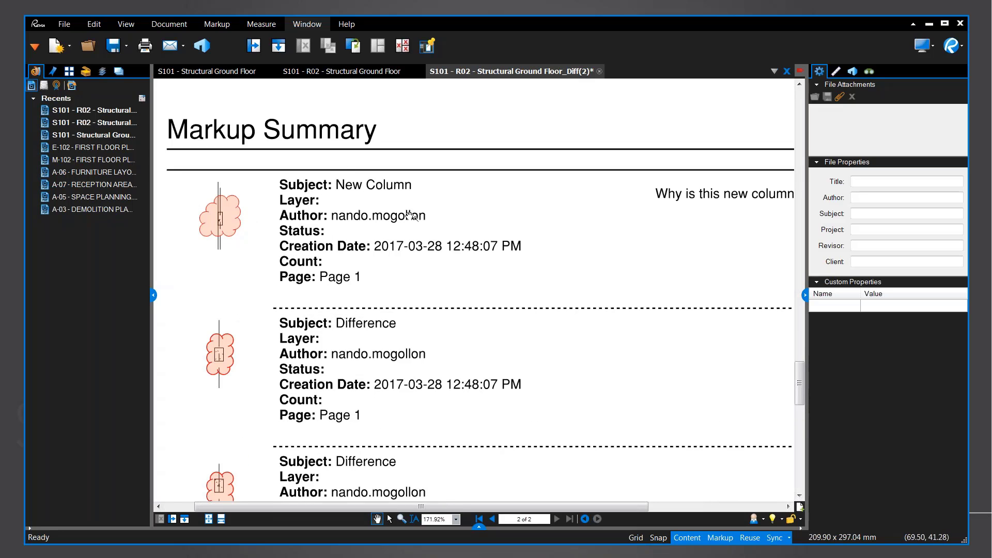
scroll(465, 243, right, 3)
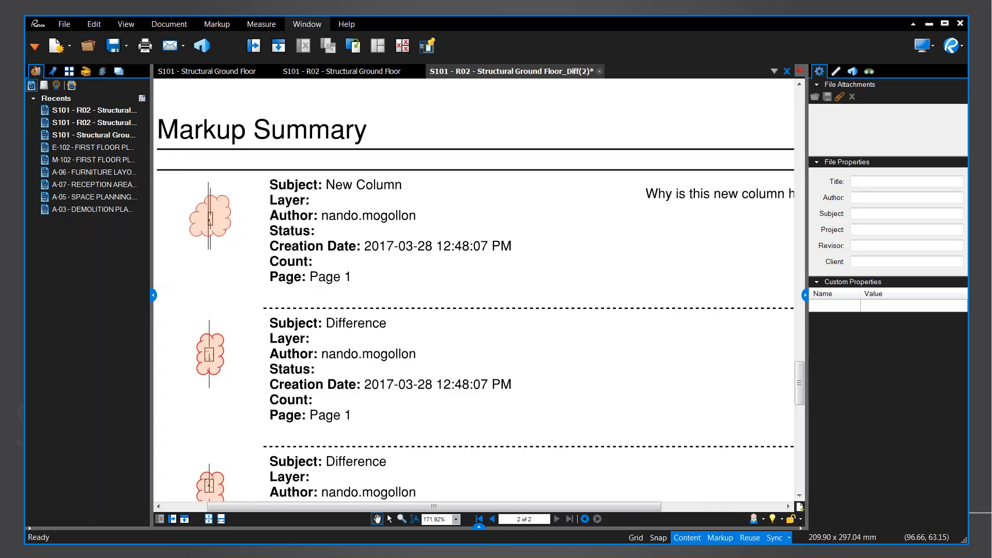
scroll(341, 258, left, 3)
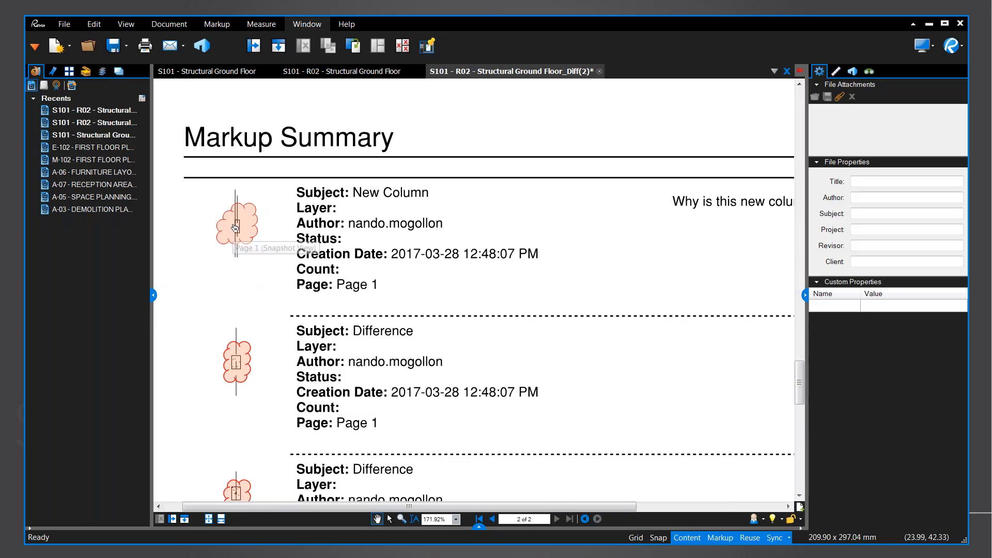
click(236, 228)
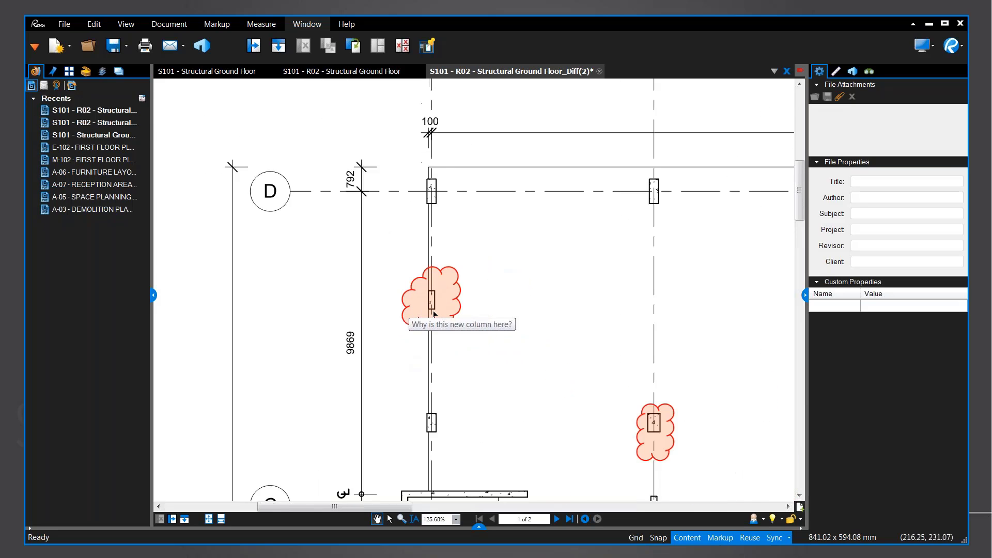
Flip between the original S101 and revised R02 sheets to compare them
scroll(425, 285, down, 5)
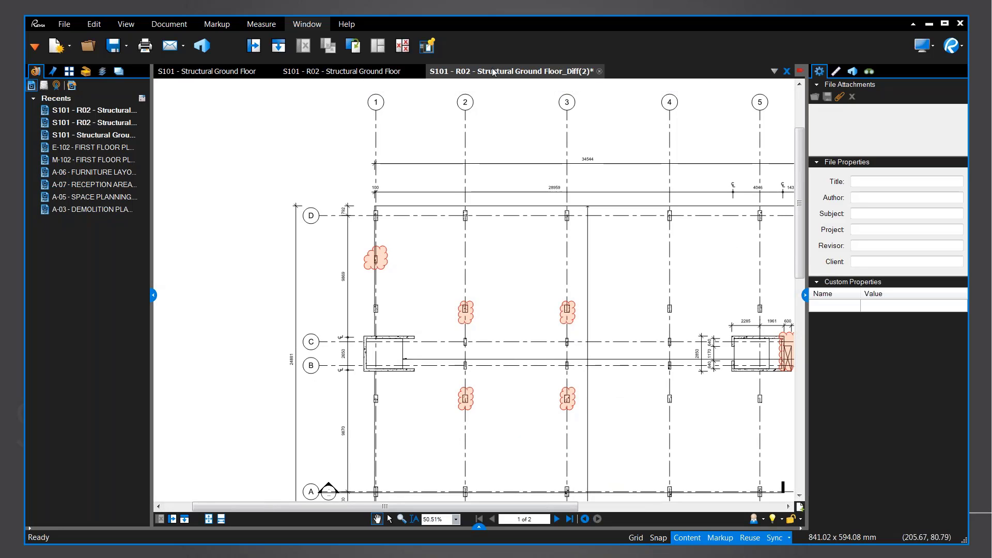
click(357, 71)
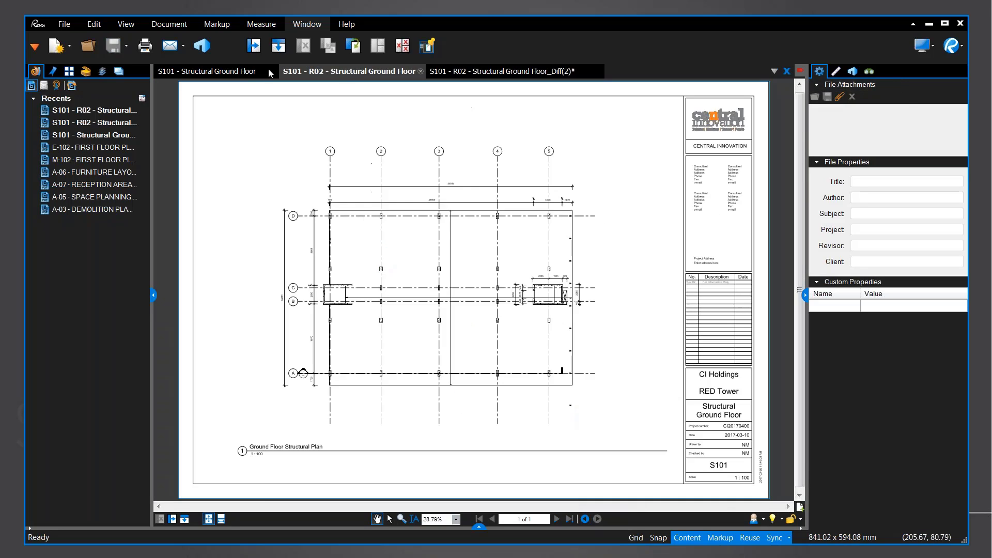
click(246, 72)
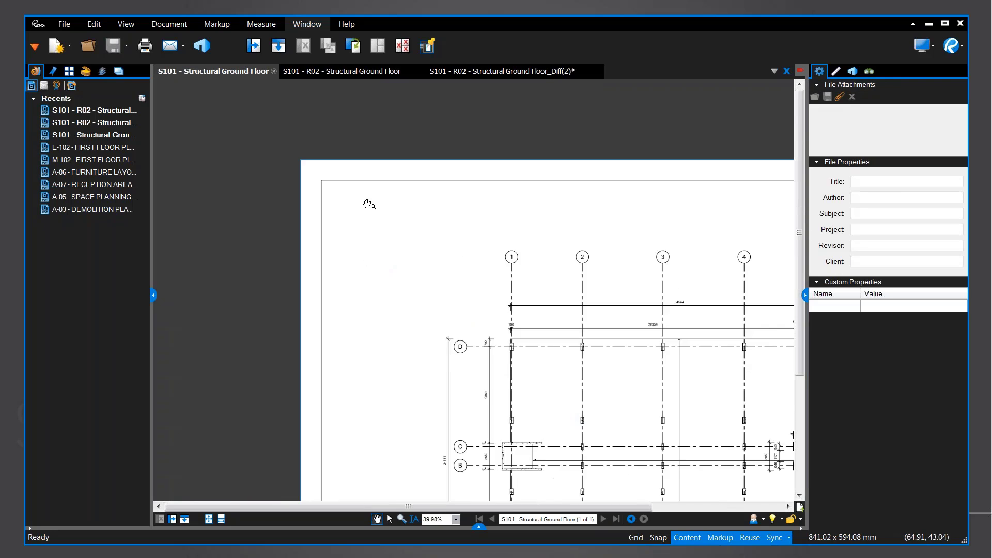
scroll(370, 198, down, 2)
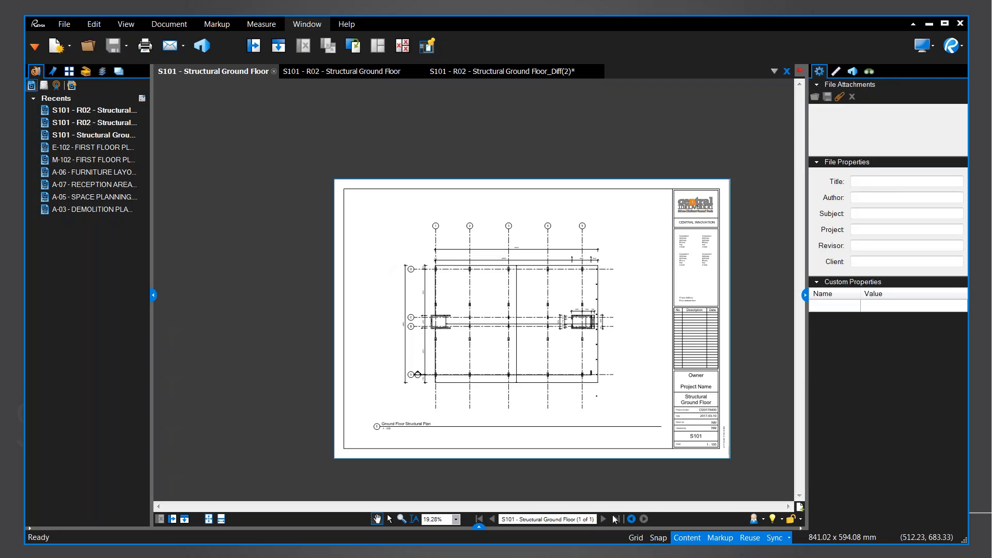
click(379, 72)
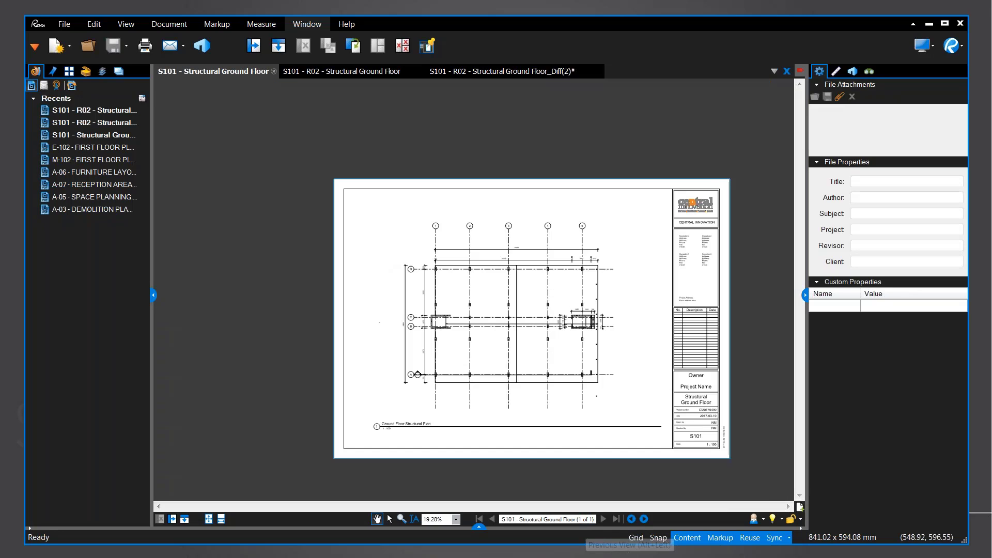
click(584, 518)
click(644, 519)
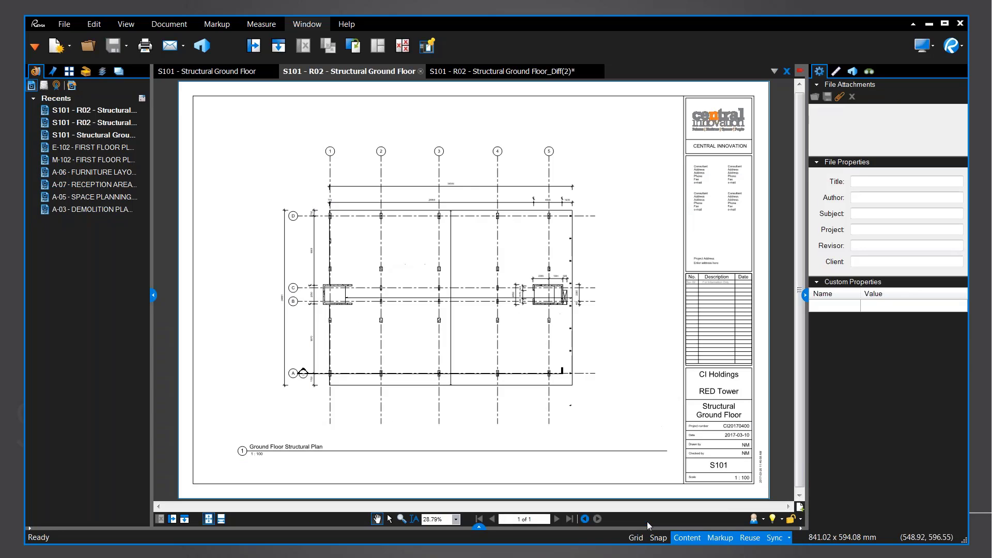
On the Diff summary page 2, follow the last Difference snapshot link to the plan
click(512, 72)
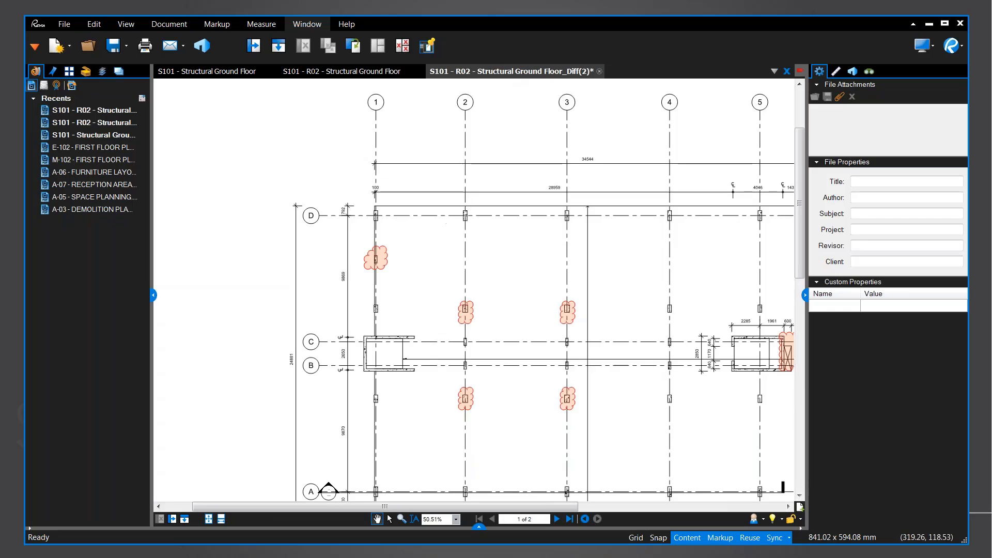
click(556, 519)
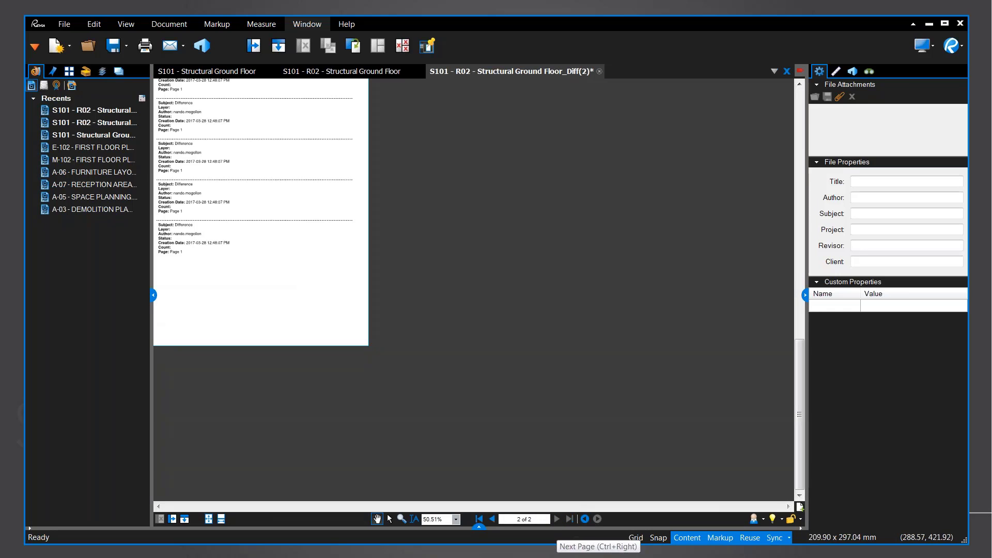
scroll(306, 264, up, 8)
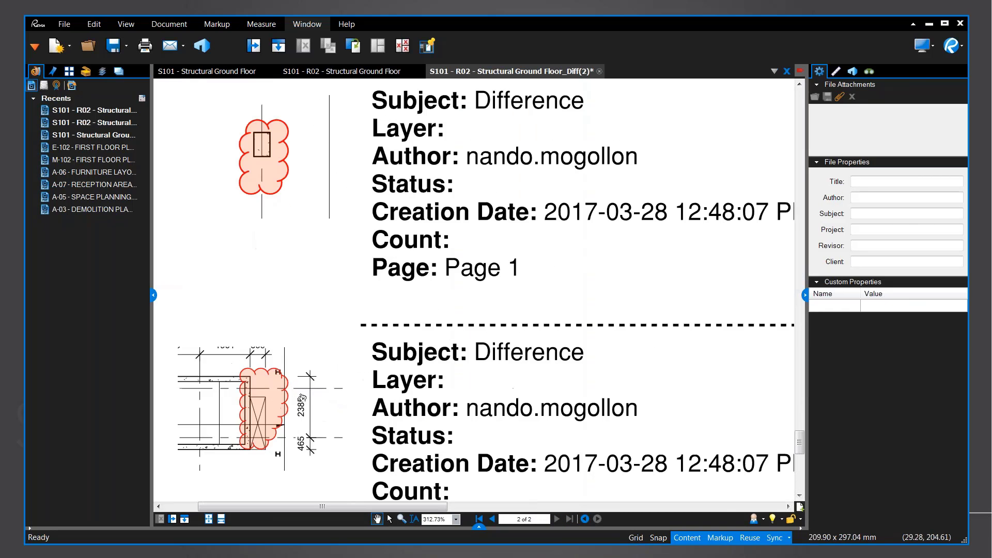
click(279, 405)
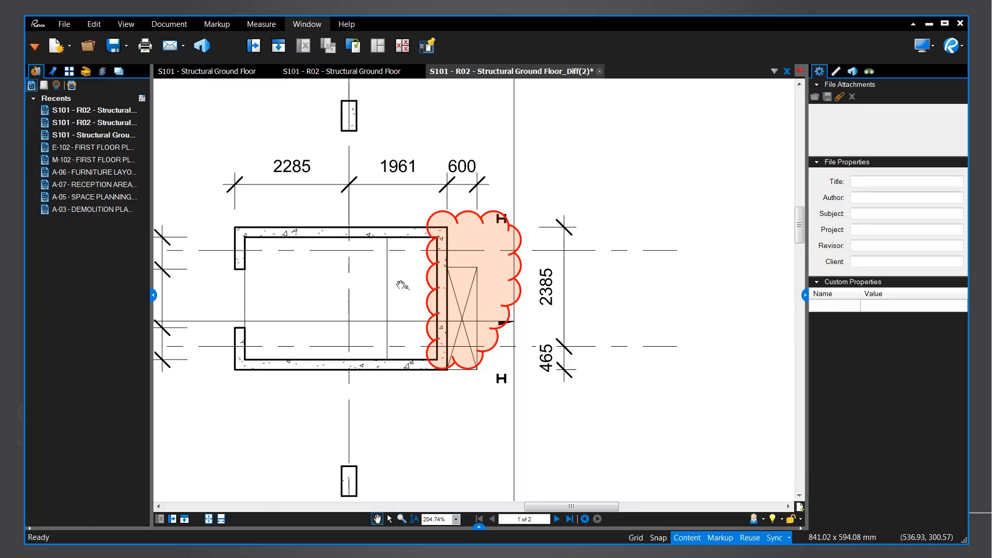
In the Markups List, set the last Difference markup's status to None
click(479, 529)
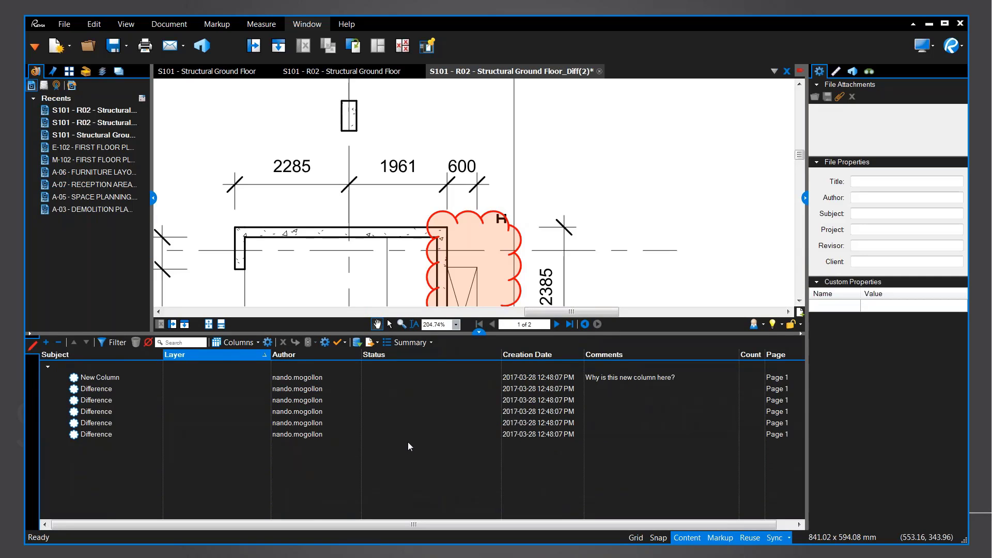
scroll(471, 207, down, 1)
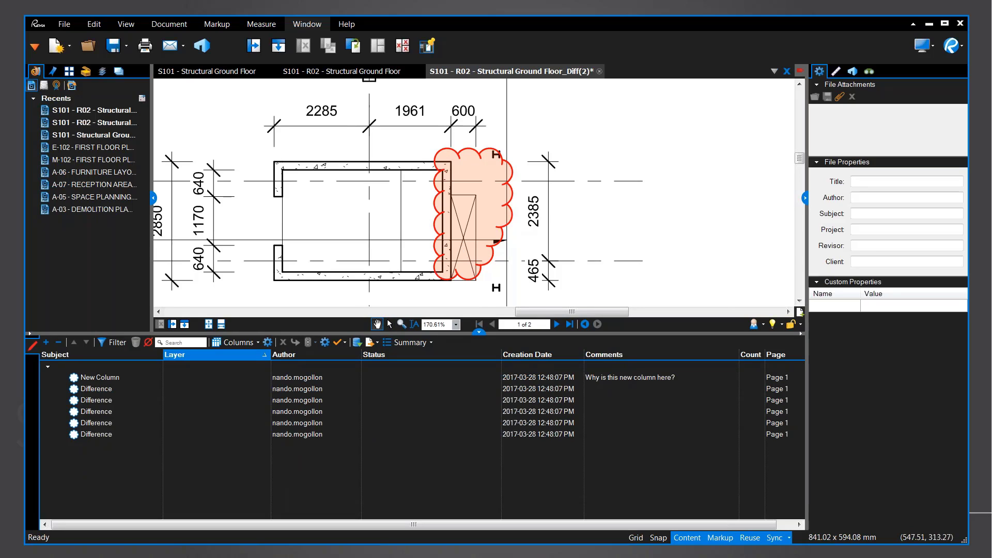
click(239, 434)
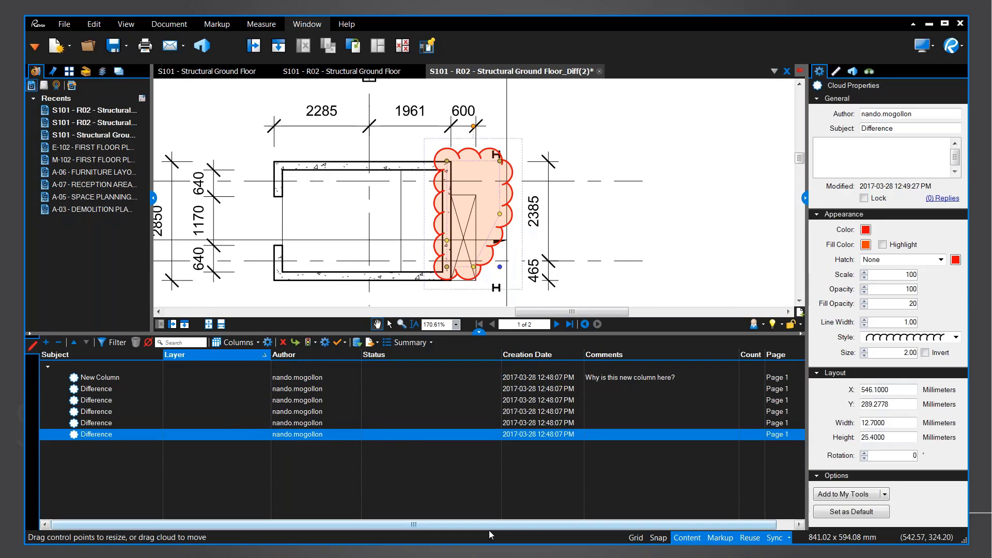
drag(490, 526, 526, 526)
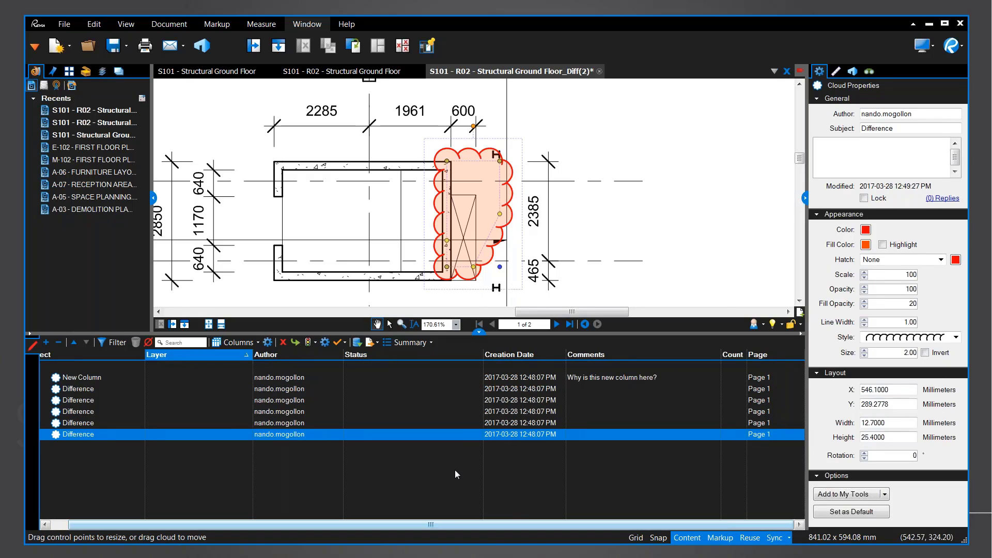
click(478, 438)
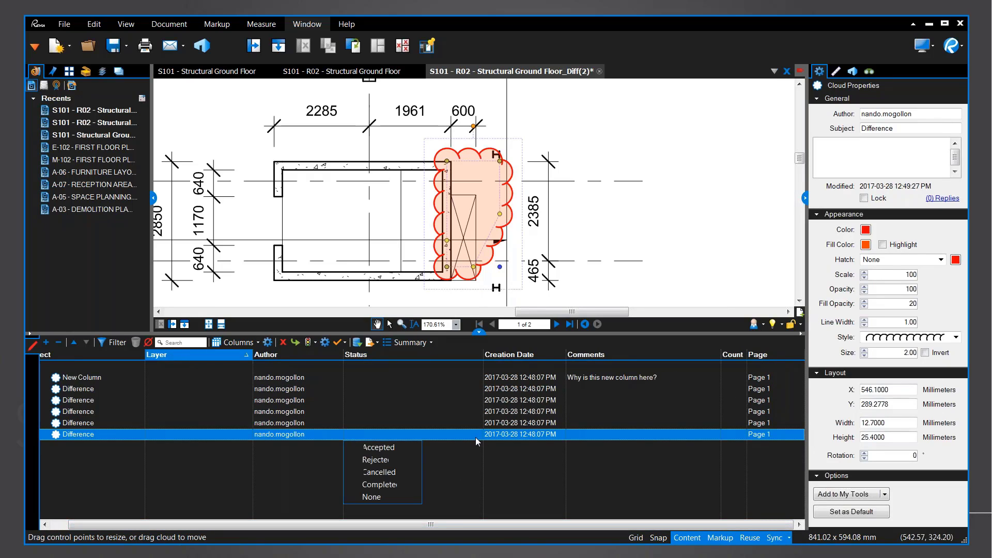
click(392, 496)
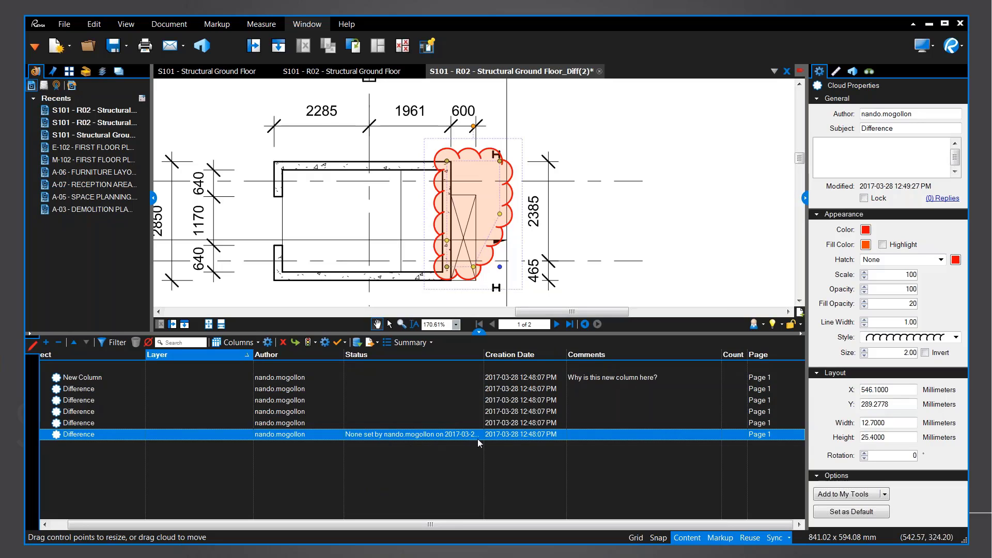
Widen the Status column, then reselect the last Difference markup and its status choices
drag(482, 353, 546, 353)
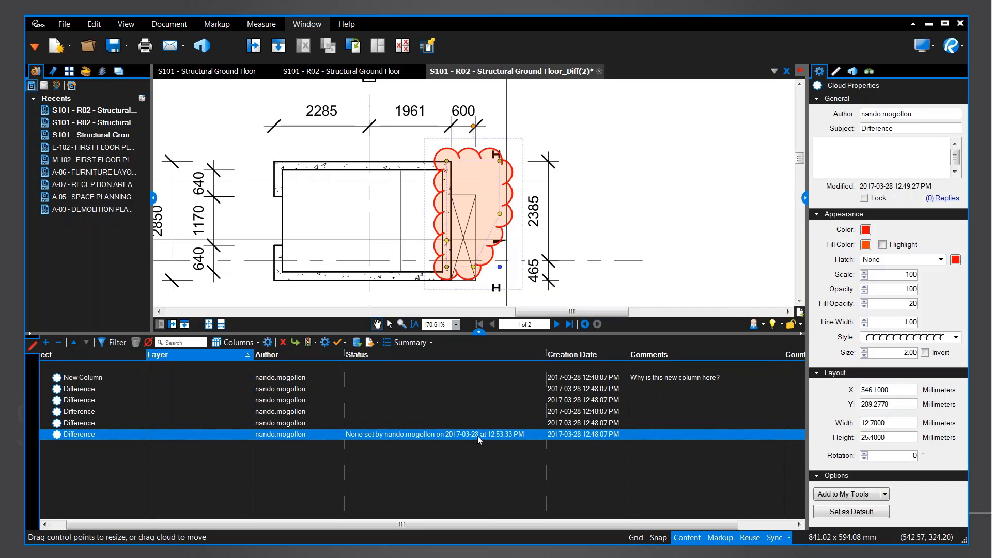
click(508, 449)
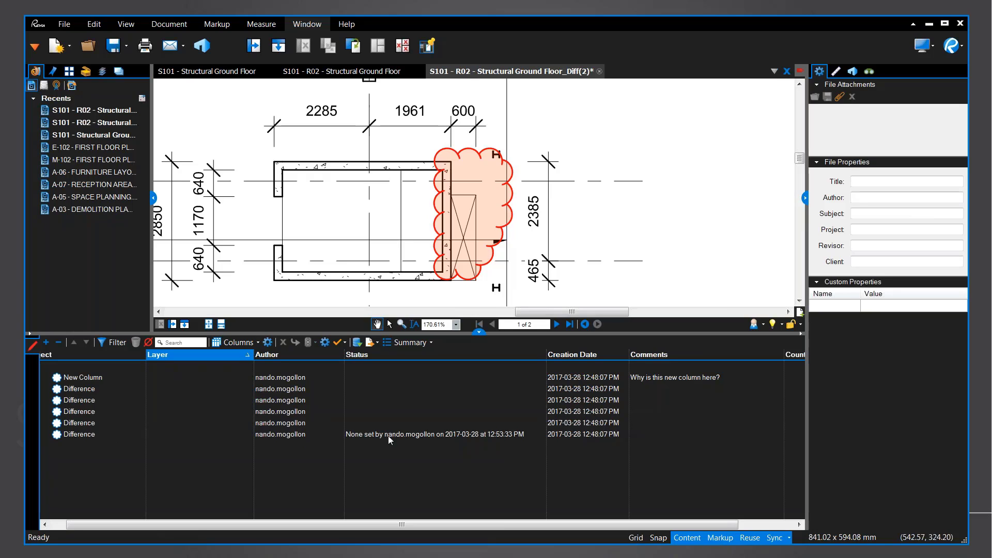
click(413, 435)
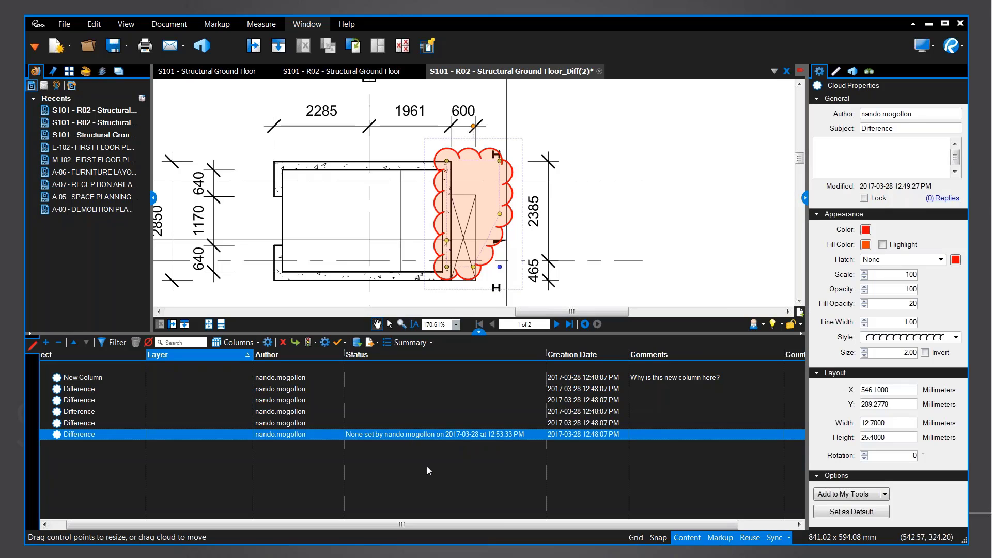
click(538, 435)
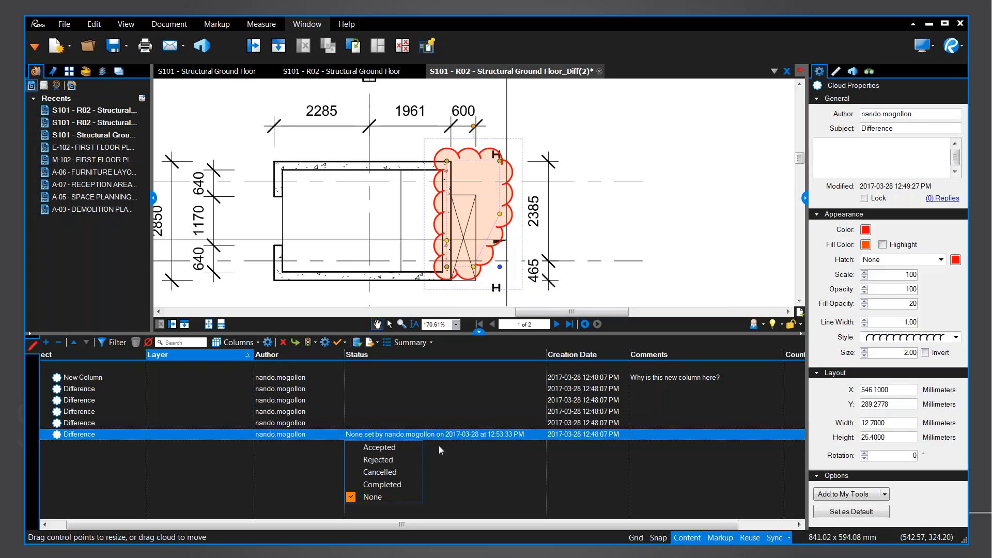
Add the reply 'Will not change due to electrical specs' to the Difference cloud
click(472, 224)
right_click(482, 205)
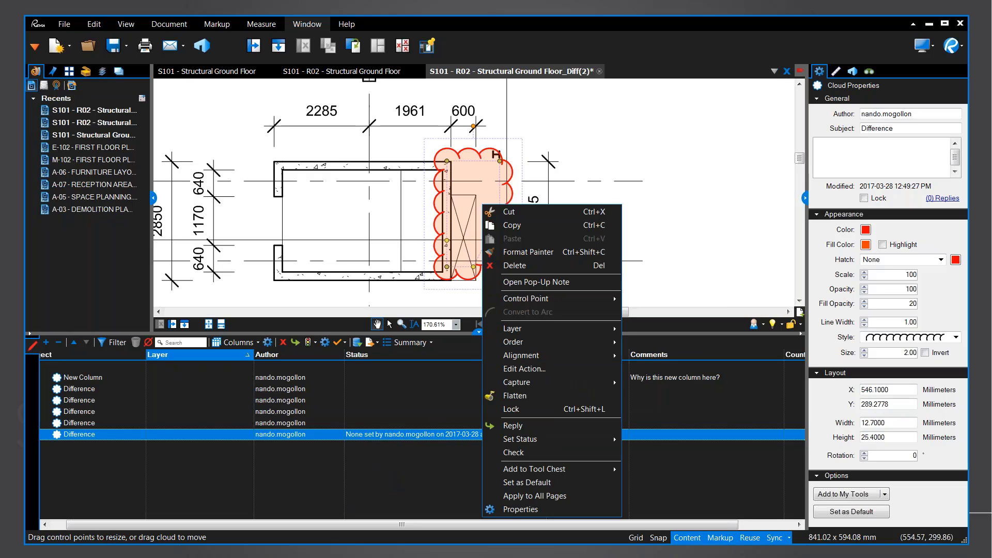
click(513, 425)
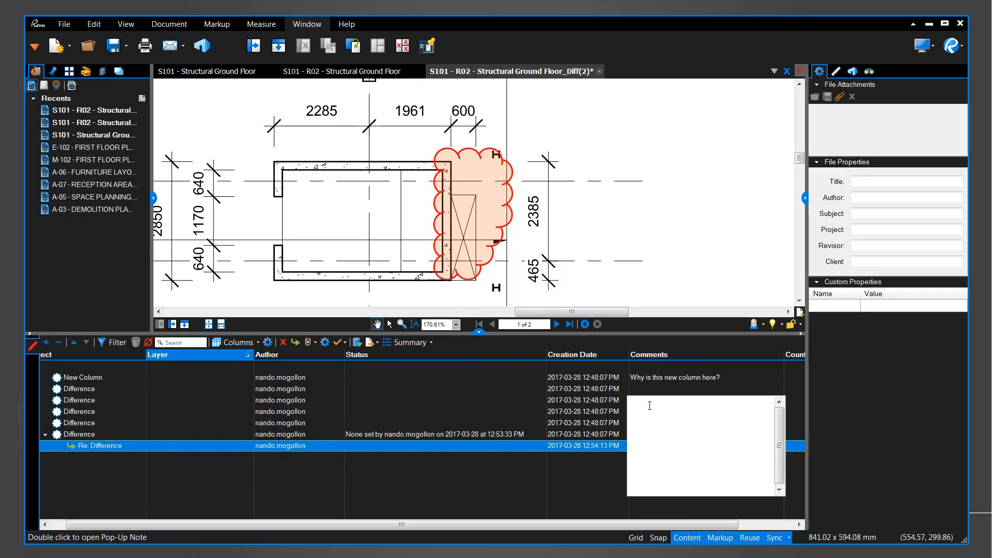
text(Will not change duew to)
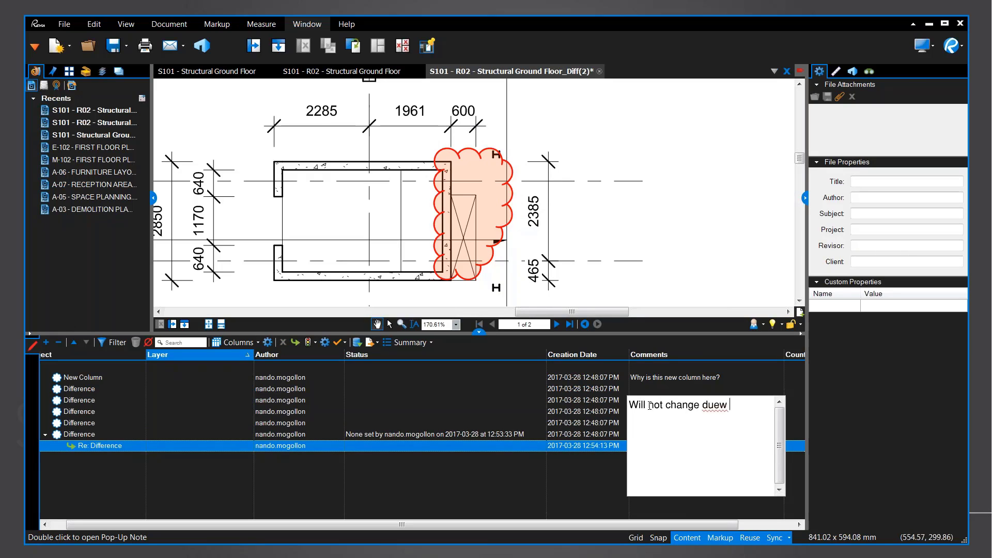
key(BackSpace)
key(BackSpace)
key(BackSpace)
key(BackSpace)
text(to electrical specs)
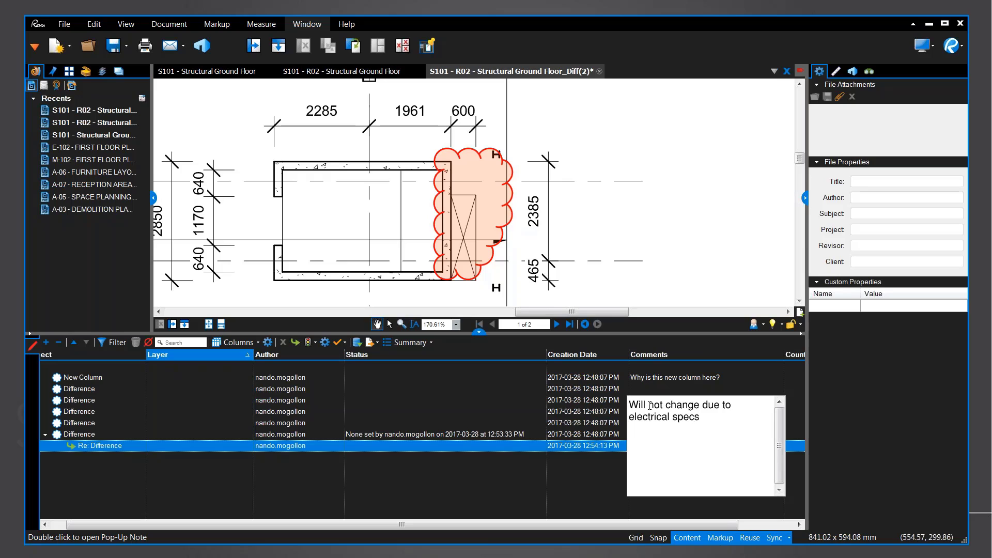
click(562, 481)
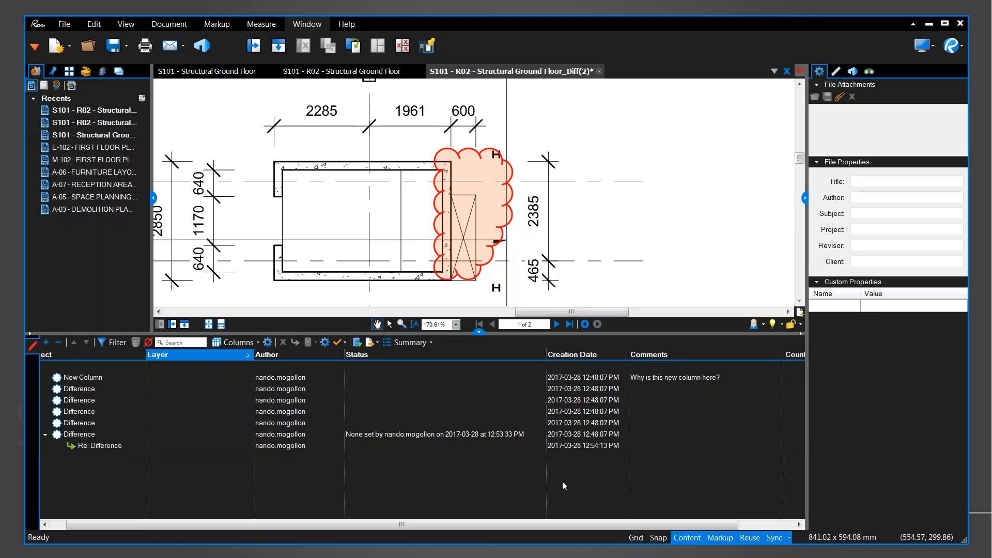
Set the reply's status to Rejected and reselect the Difference markup
click(521, 454)
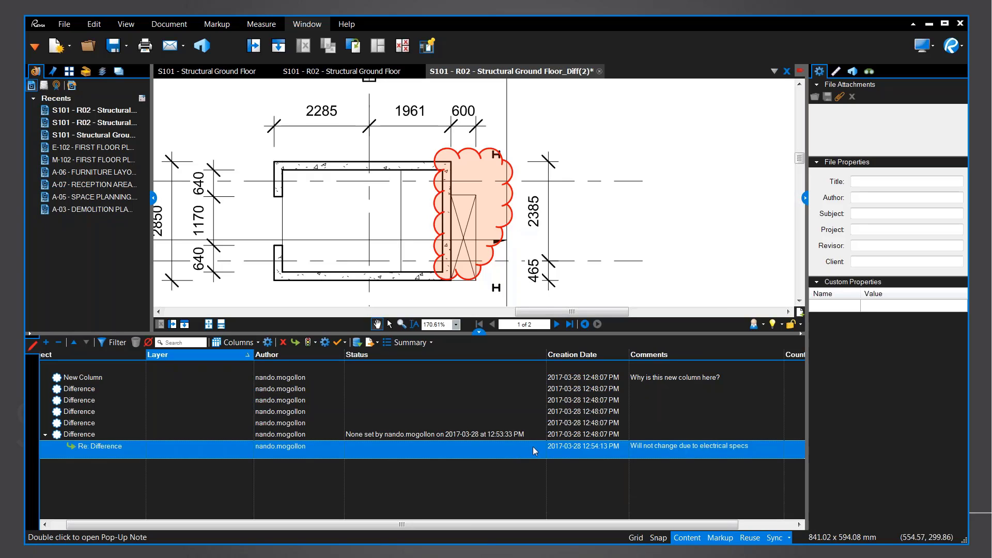
click(532, 447)
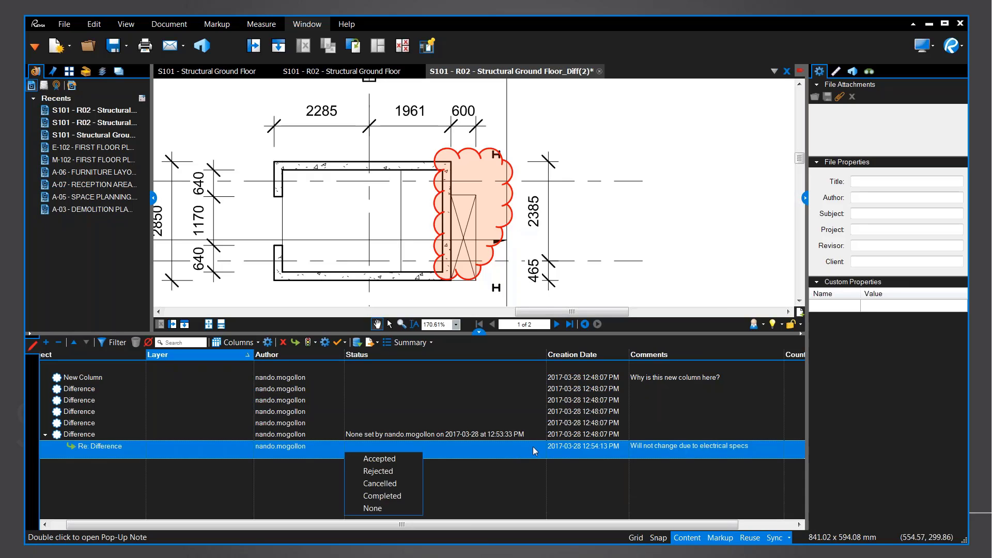
click(399, 471)
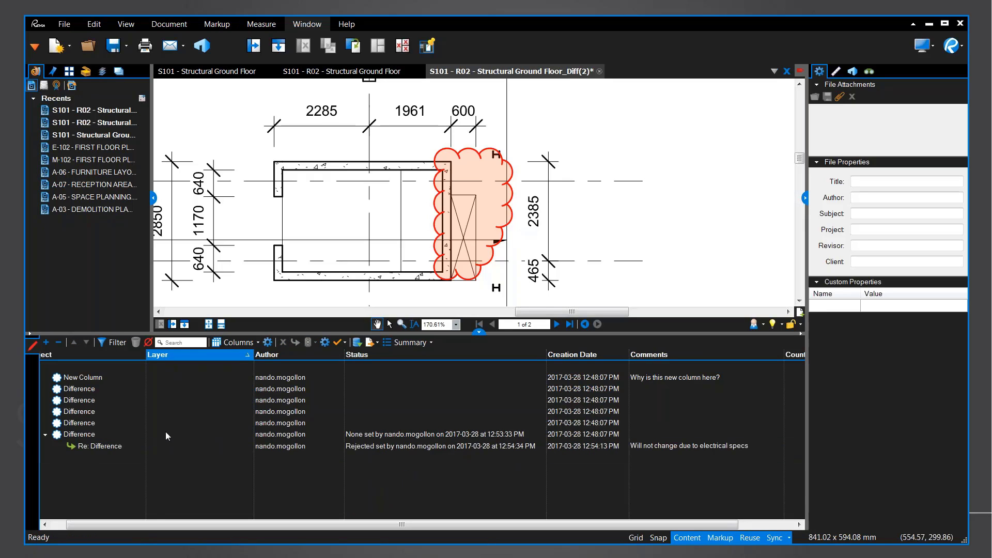
click(118, 437)
Collapse the markups list and zoom out to 33% to show the whole S101 - R02 Diff sheet
click(122, 448)
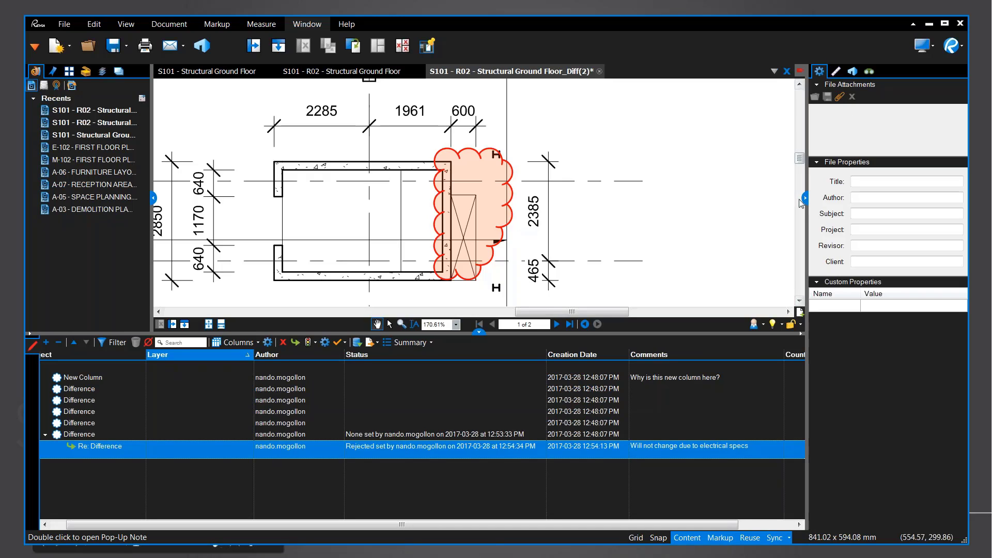
mouse_move(479, 336)
mouse_down()
mouse_move(483, 388)
mouse_move(485, 368)
mouse_up()
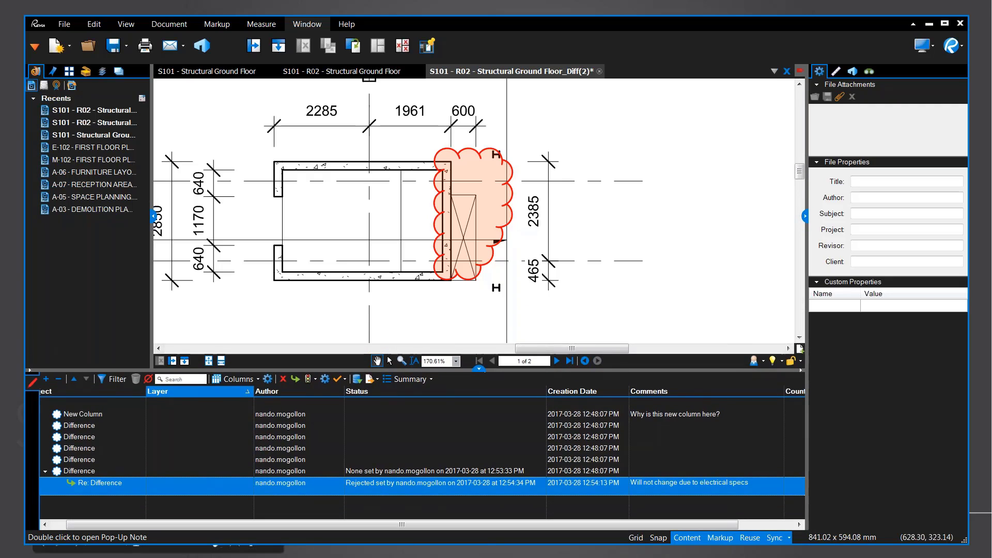
drag(806, 218, 804, 219)
drag(478, 371, 479, 527)
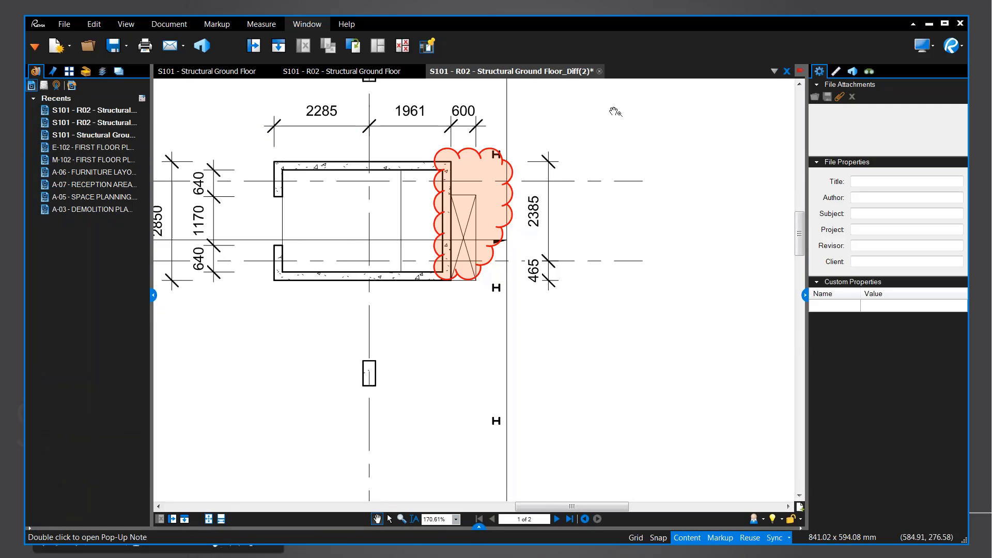
mouse_move(614, 109)
mouse_down()
mouse_move(620, 141)
mouse_move(677, 221)
mouse_move(649, 250)
mouse_up()
scroll(660, 224, down, 1)
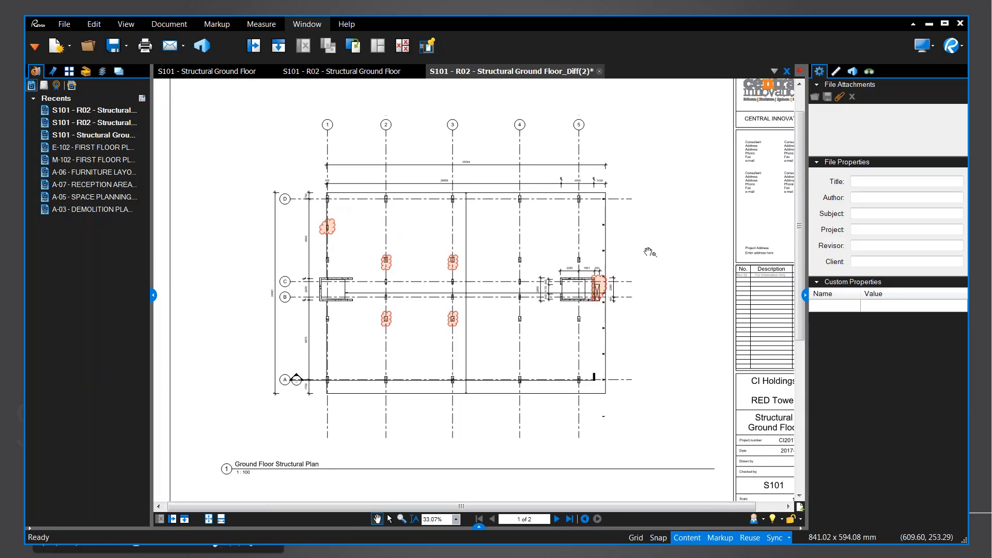
Close the difference drawing without saving, then close the remaining S101 drawings
click(852, 73)
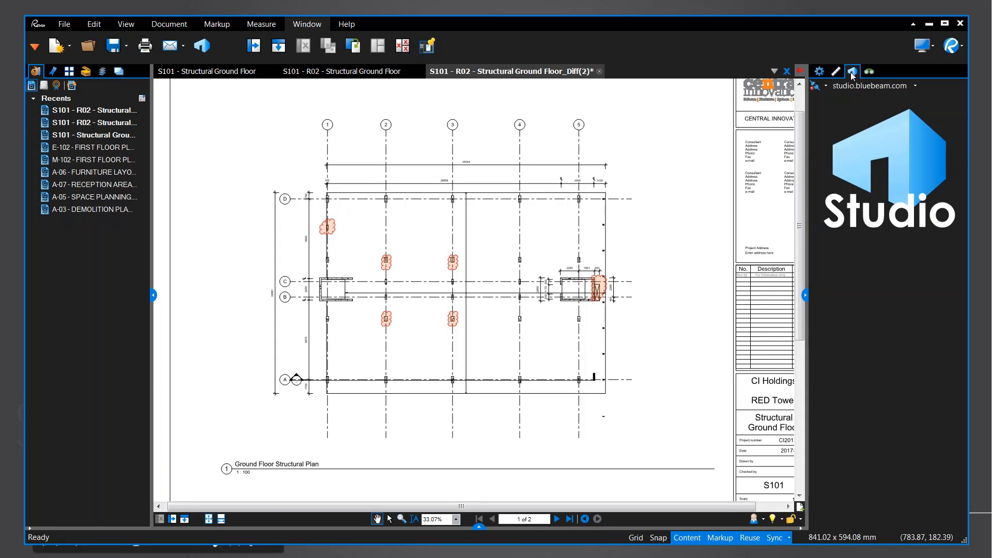
click(600, 71)
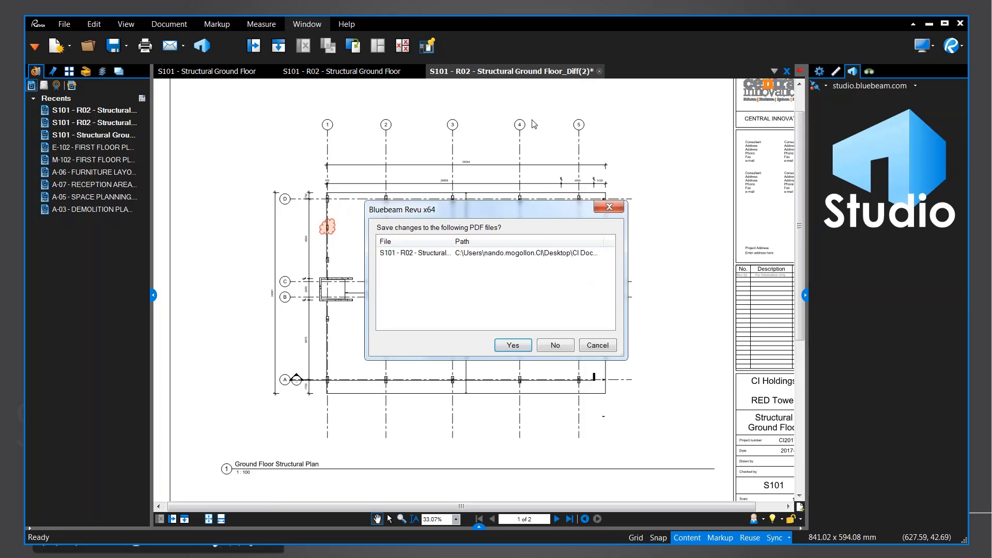
click(555, 345)
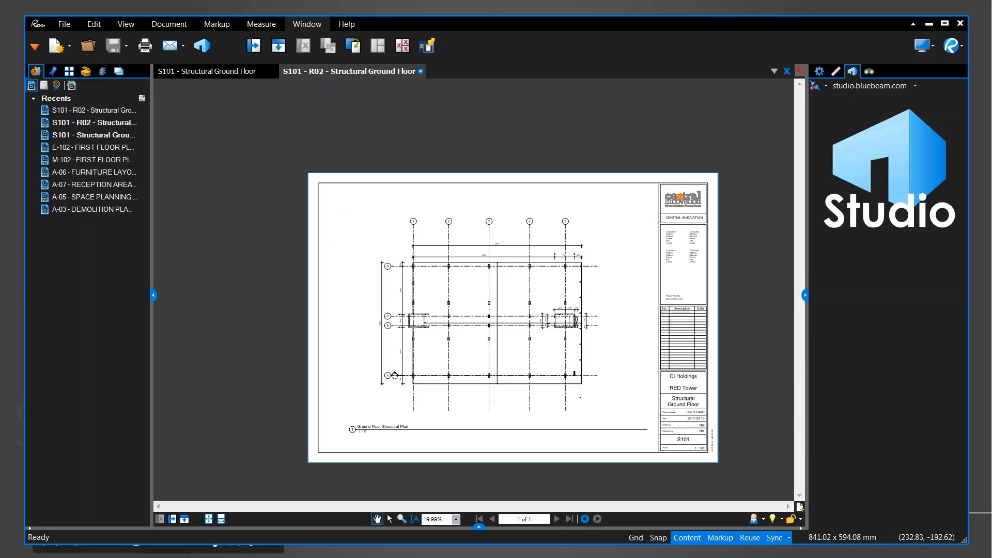
click(421, 71)
click(273, 71)
Sign in to Bluebeam Studio via Work Online with Remember password ticked
click(818, 88)
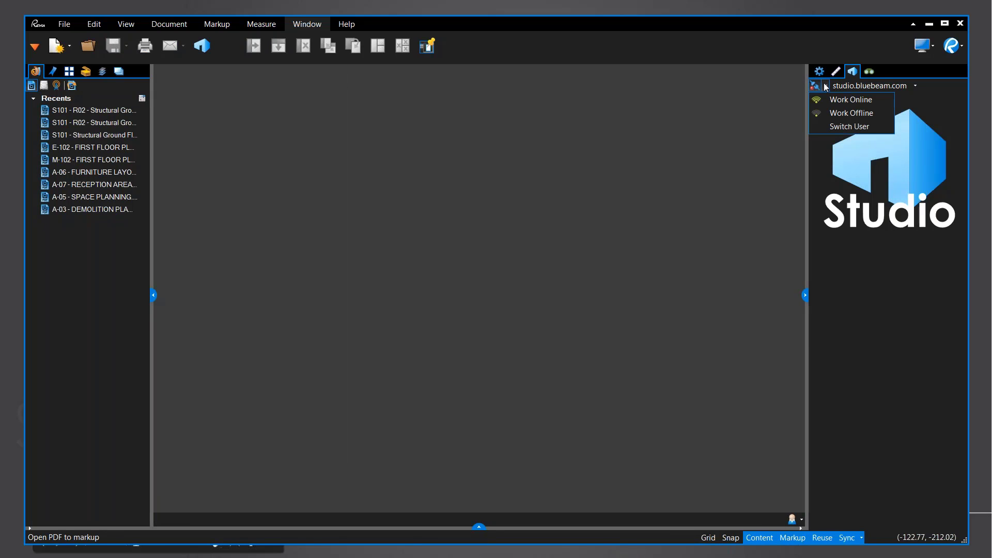
click(836, 103)
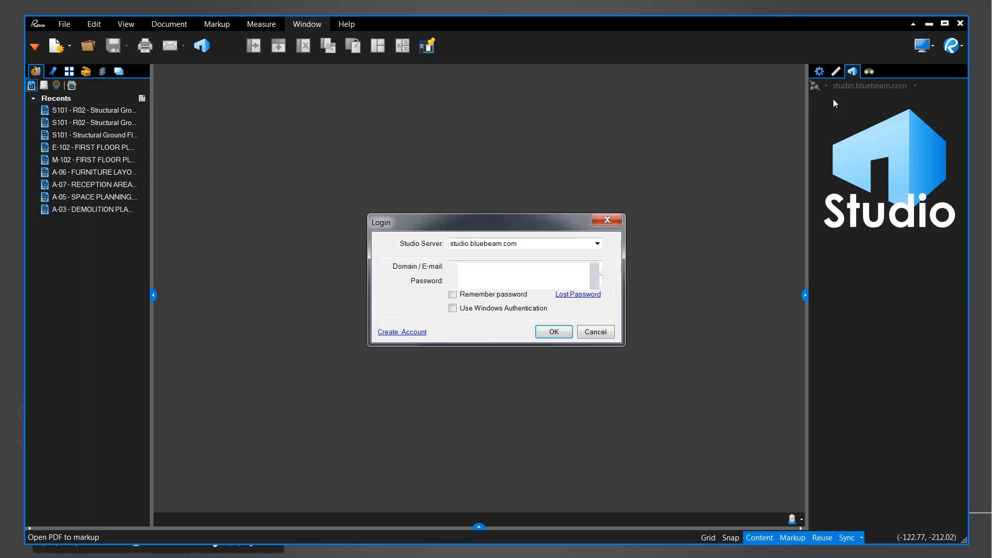
click(452, 294)
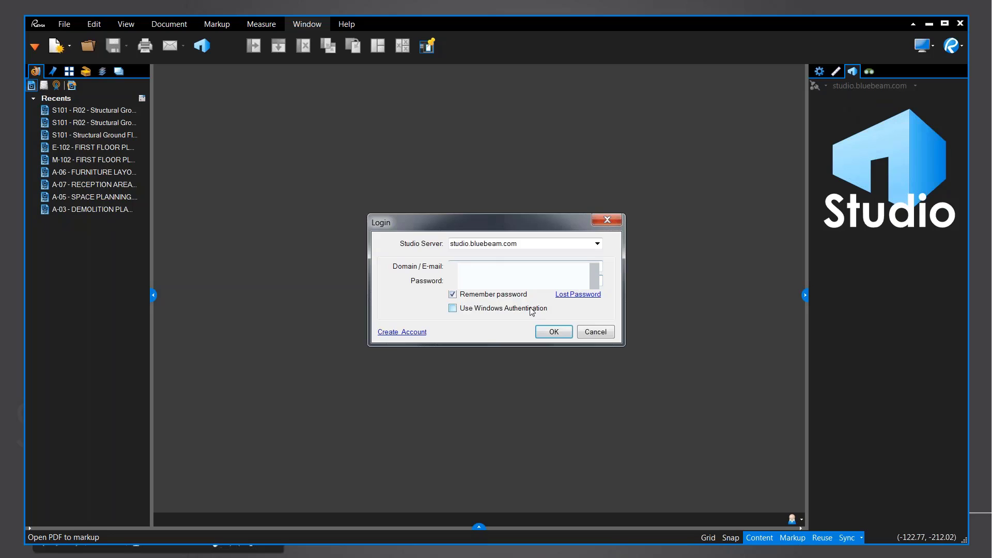
click(554, 332)
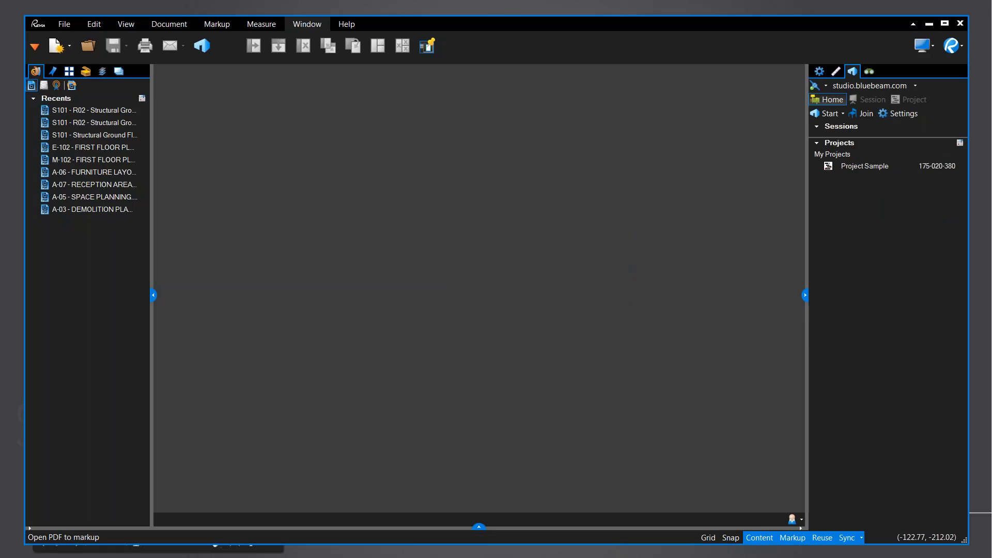
Open the Project Sample Studio project and select its Architectural folder
click(865, 171)
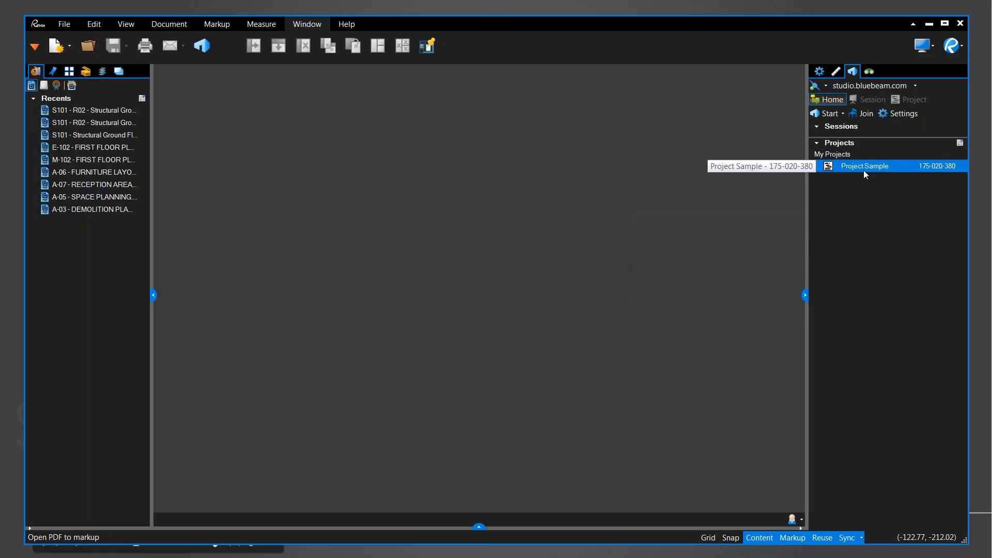
double_click(865, 168)
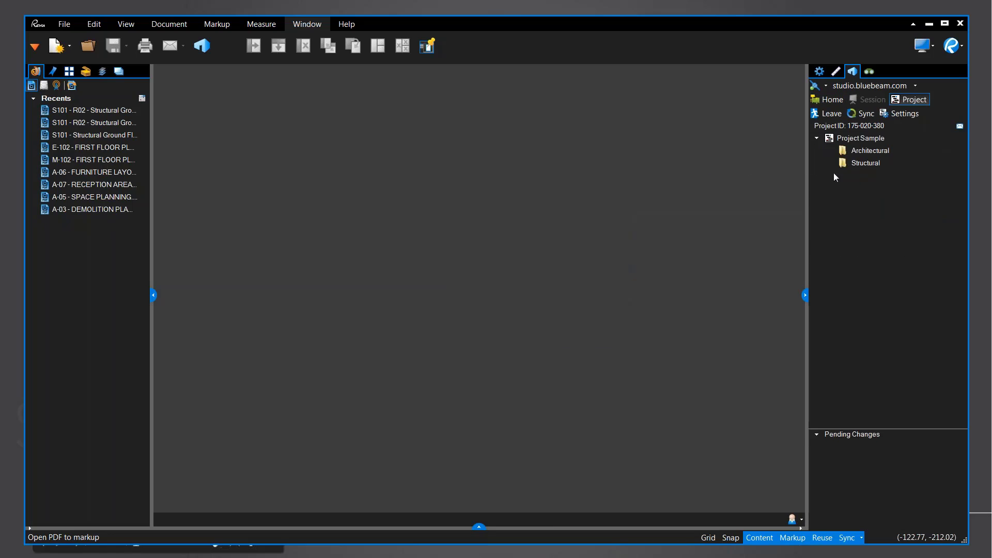
click(873, 151)
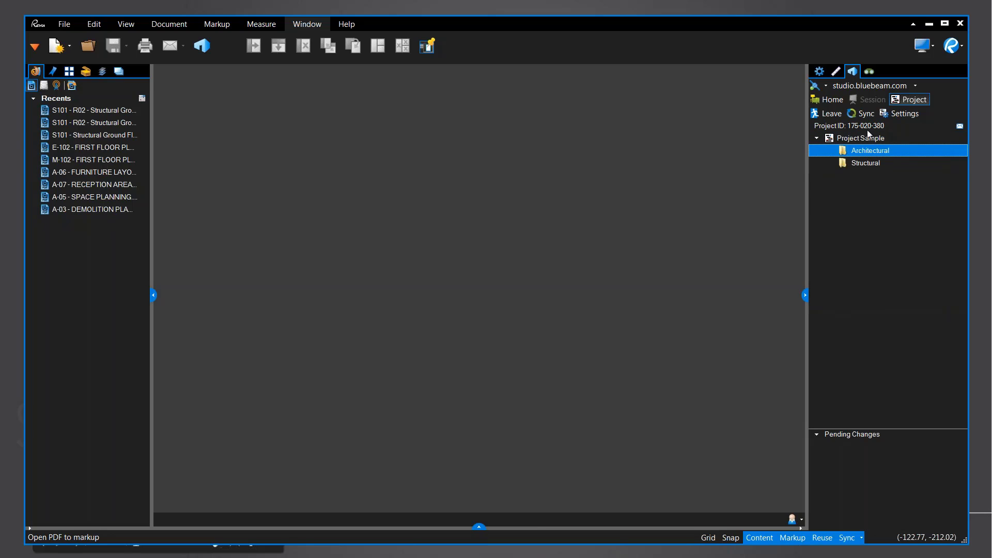
Open and cancel the project invitation form, select the project root, then minimise Revu
click(959, 126)
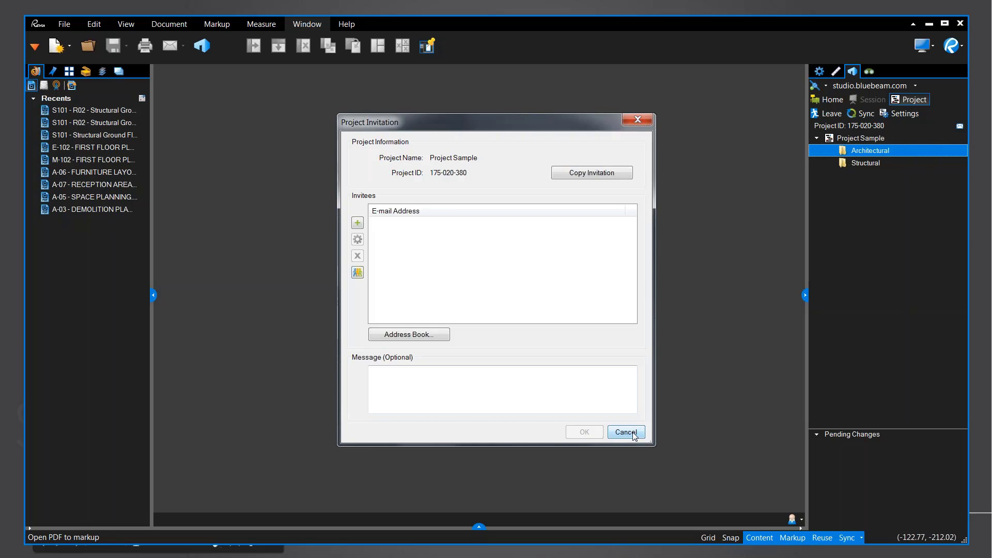
click(638, 120)
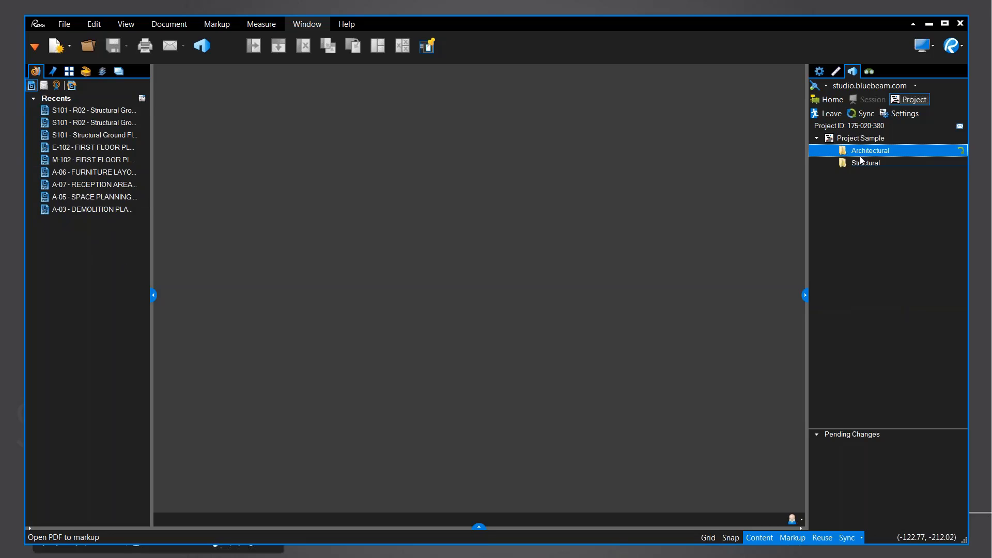
click(883, 139)
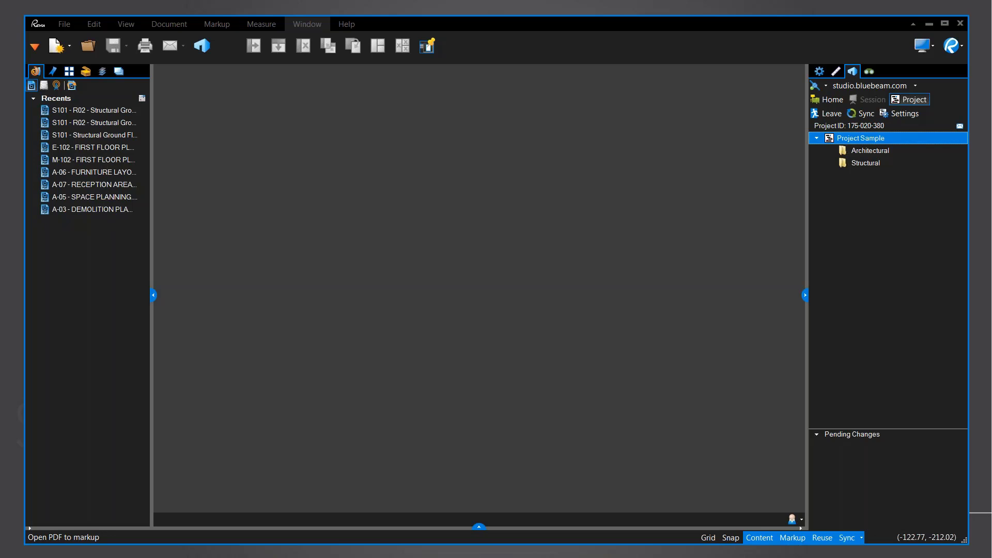
click(929, 23)
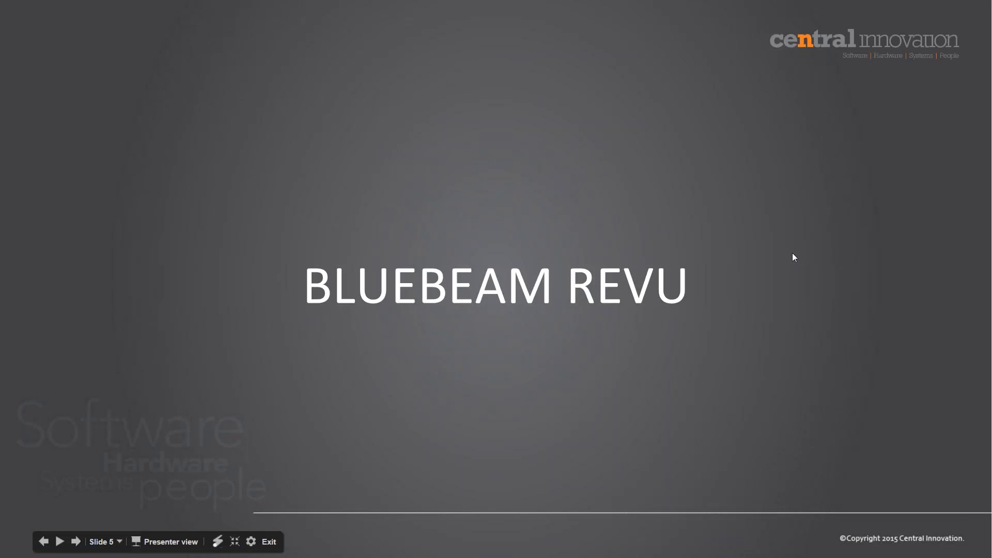